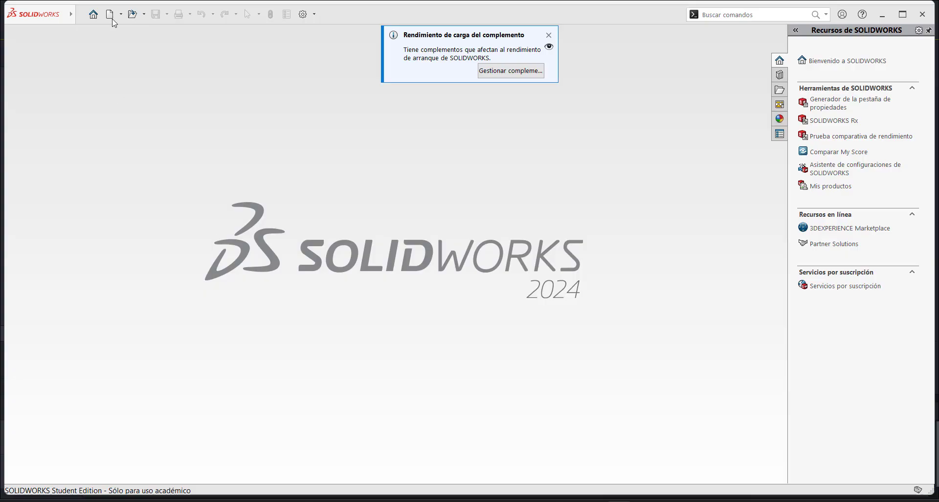
# Open the file ChatGPT-Image-6-may-2026_-10_22_10-p.m..dxf from the Descargas folder
pyautogui.click(143, 15)
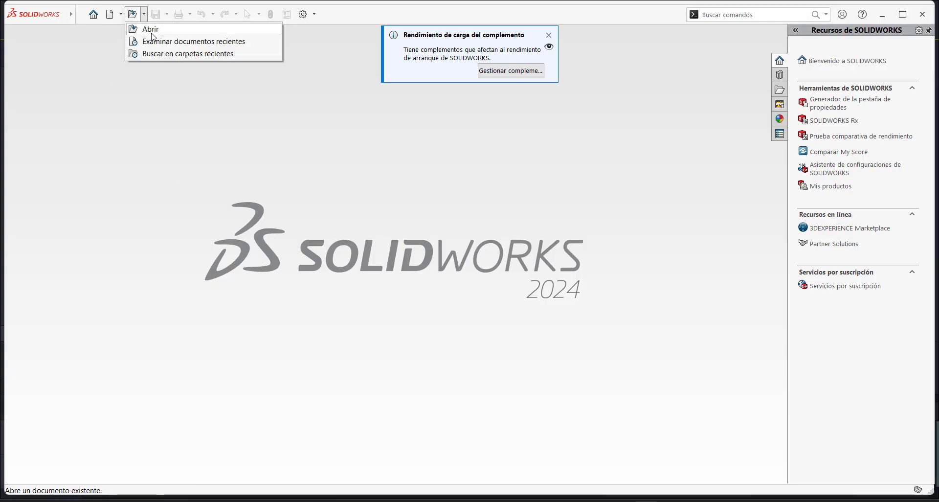
pyautogui.click(151, 32)
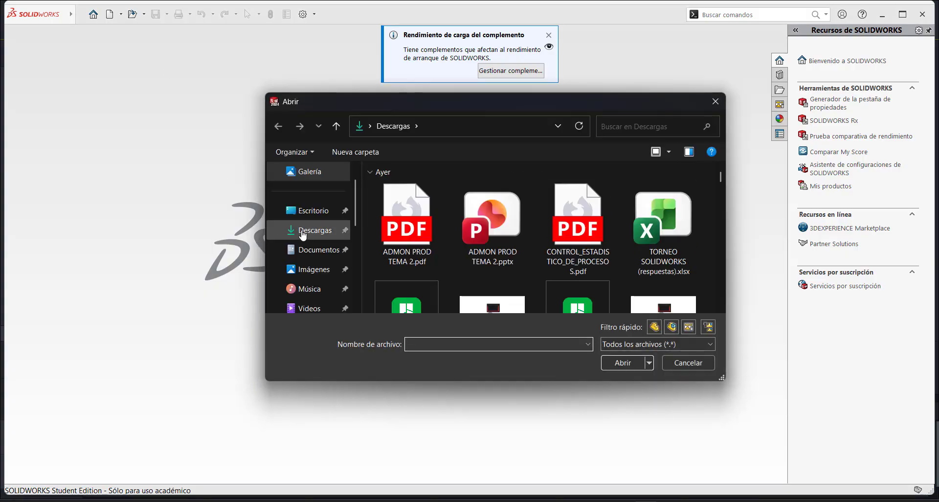
pyautogui.click(302, 233)
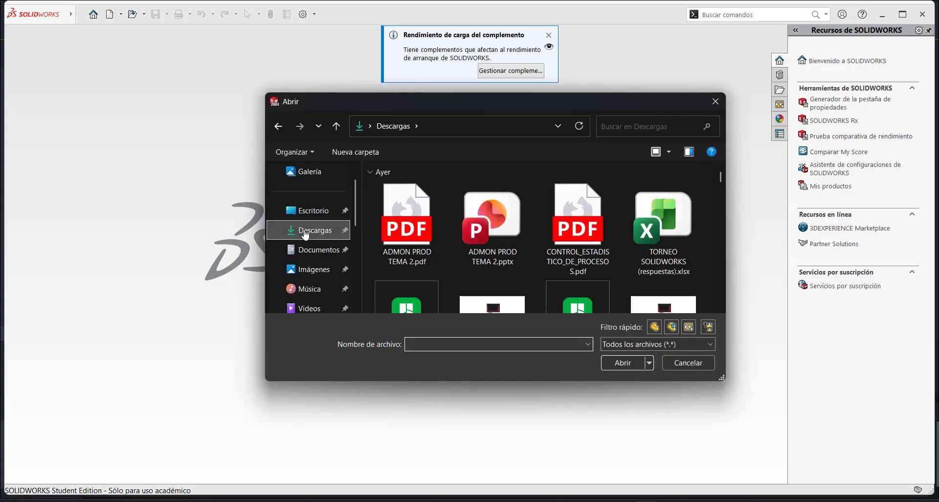
pyautogui.click(328, 250)
pyautogui.click(334, 234)
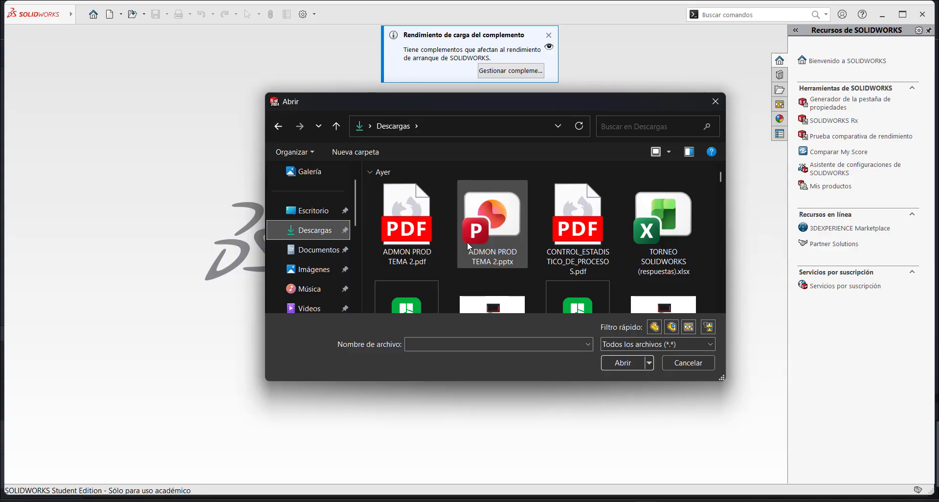
pyautogui.scroll(-1, 467, 242)
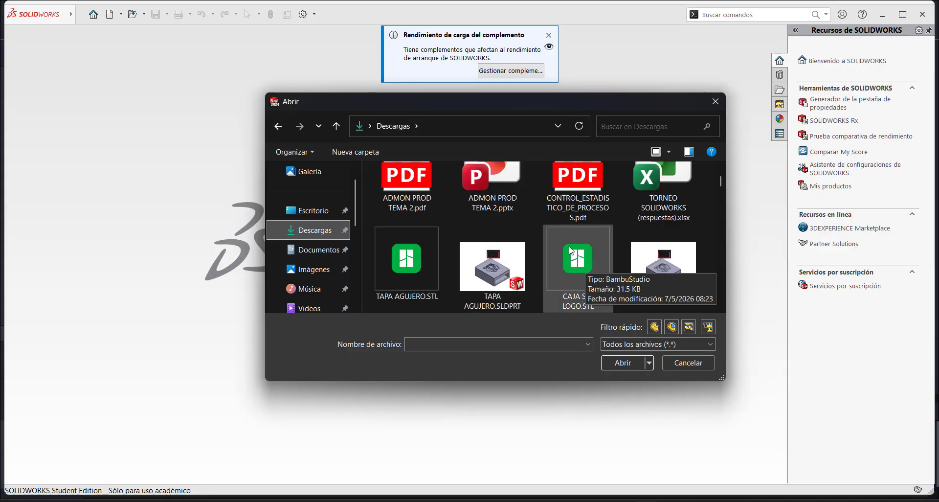
pyautogui.scroll(-2, 518, 263)
pyautogui.scroll(-2, 517, 263)
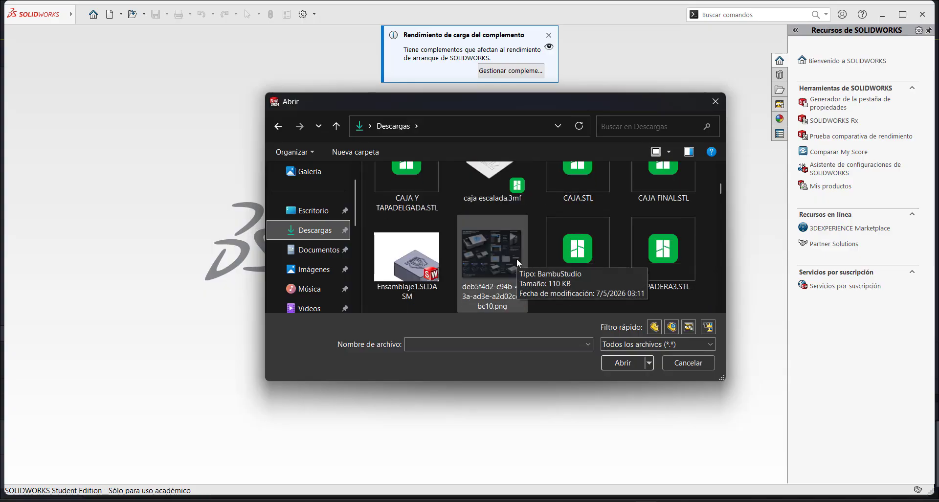
pyautogui.scroll(-2, 517, 258)
pyautogui.scroll(-2, 517, 258)
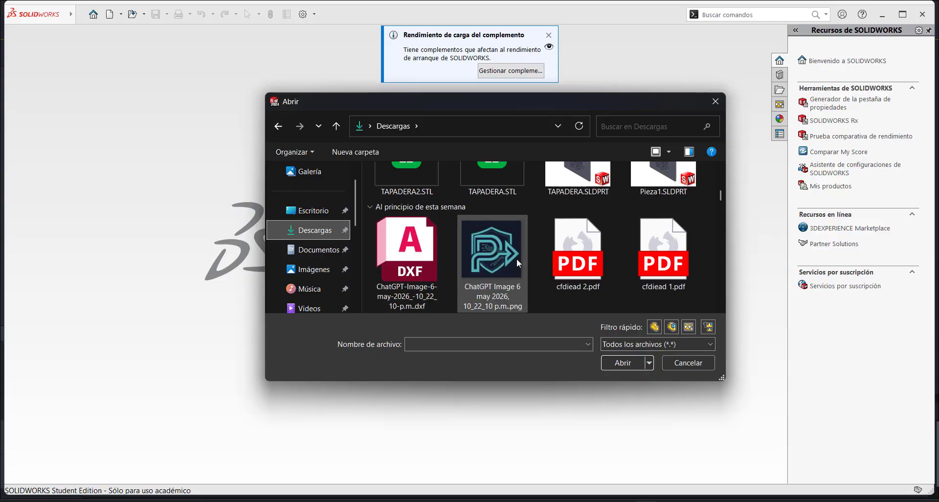
pyautogui.click(407, 254)
pyautogui.click(629, 363)
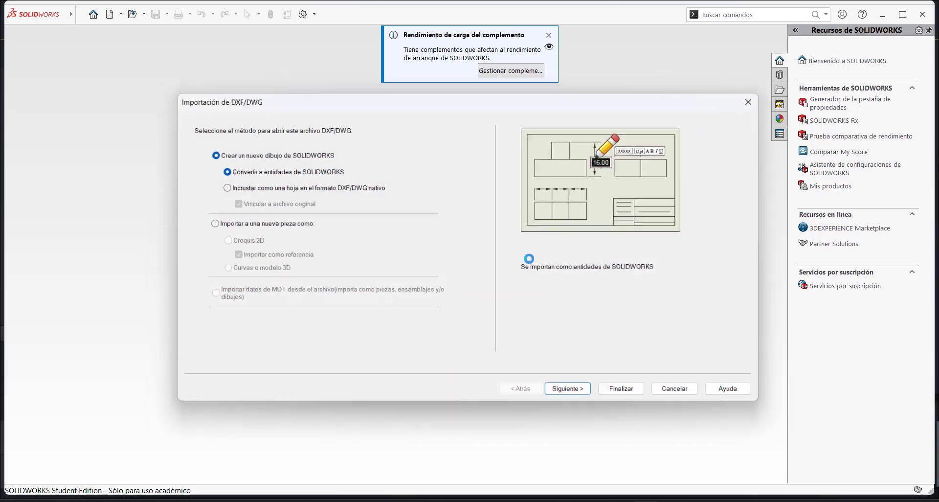
# Import the DXF into a new part as a 2D sketch, with the imported data units set to millimetres (Milímetros)
pyautogui.click(208, 223)
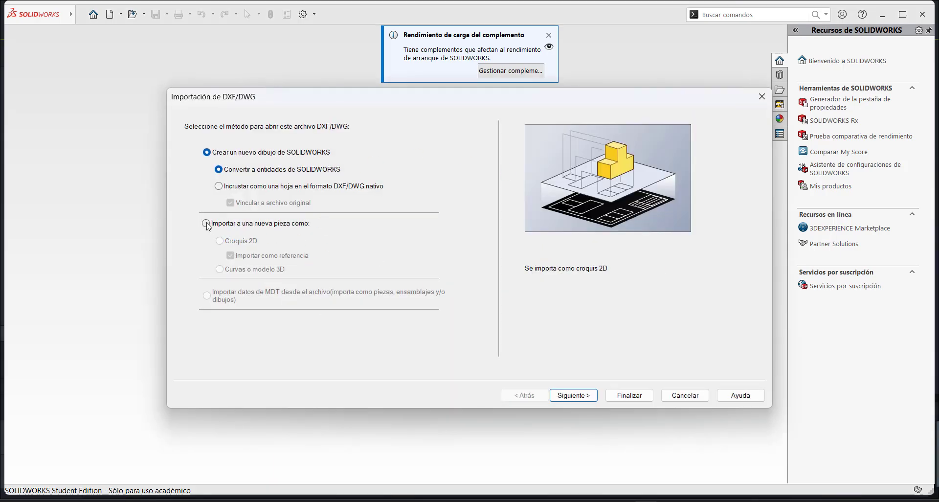
pyautogui.click(574, 395)
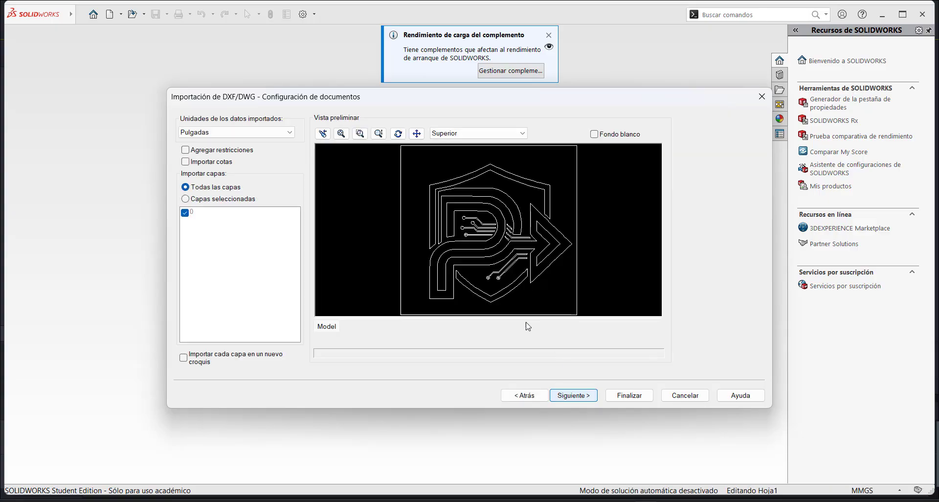
pyautogui.click(213, 131)
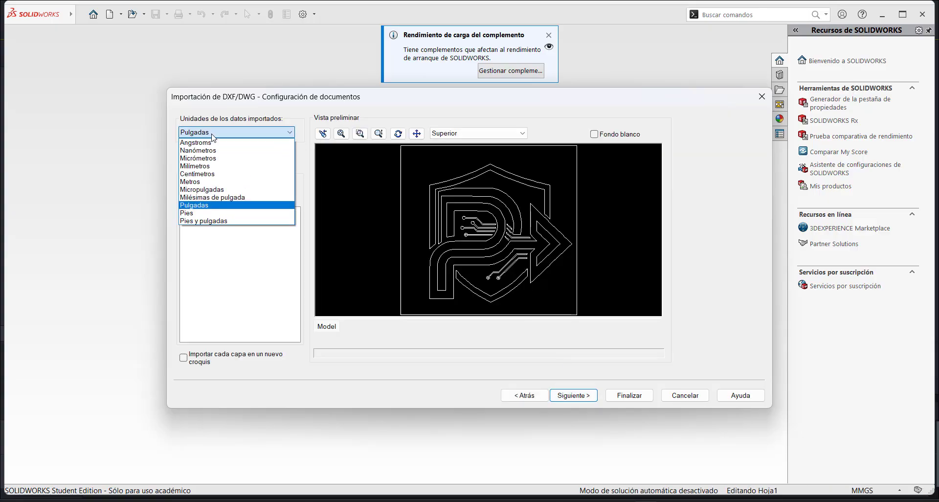
pyautogui.click(213, 169)
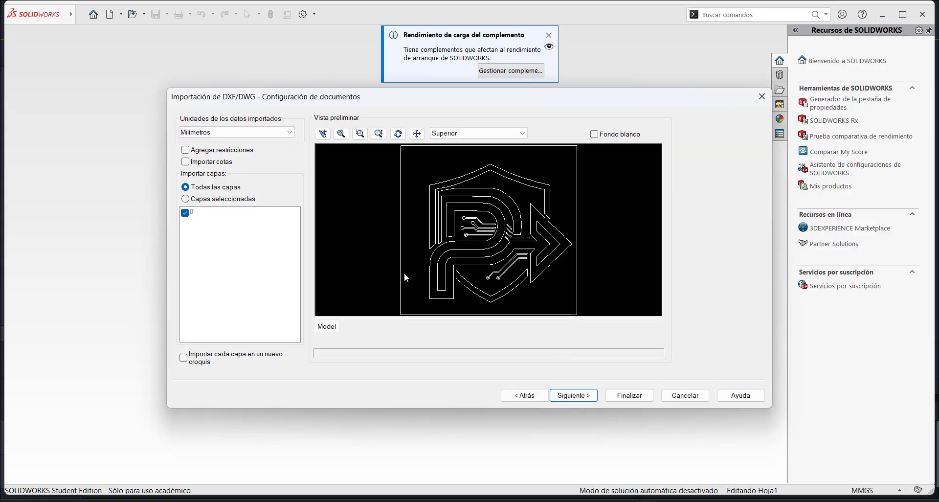
pyautogui.click(572, 396)
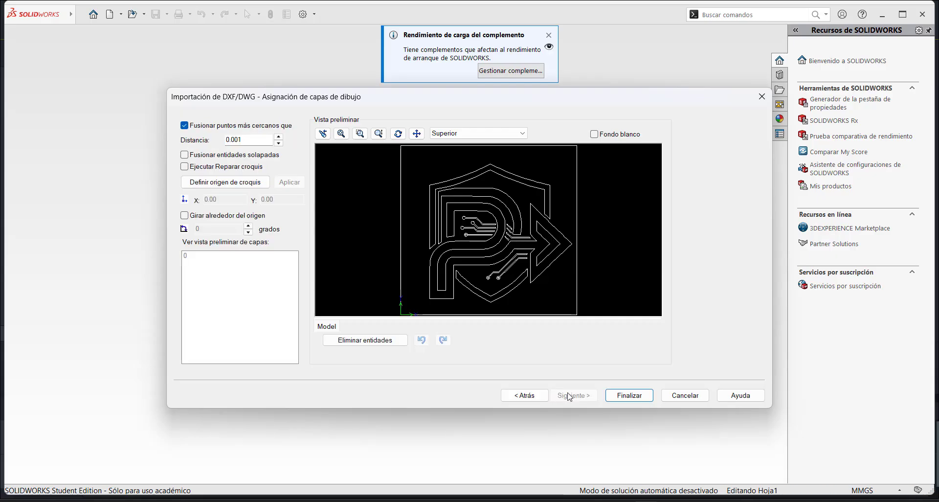
pyautogui.click(629, 395)
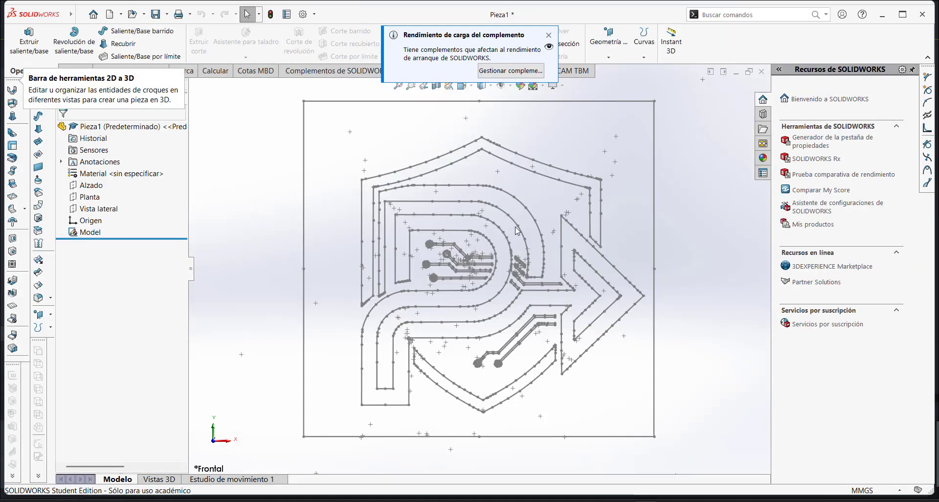
# Dismiss the add-in performance notice, convert the imported Model feature into an editable sketch and open that sketch for editing
pyautogui.click(549, 35)
pyautogui.click(90, 232)
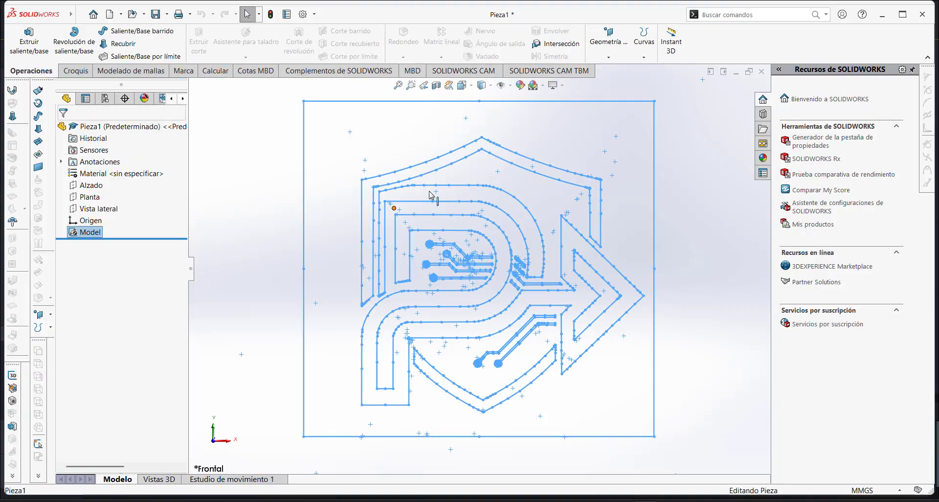
pyautogui.rightClick(99, 232)
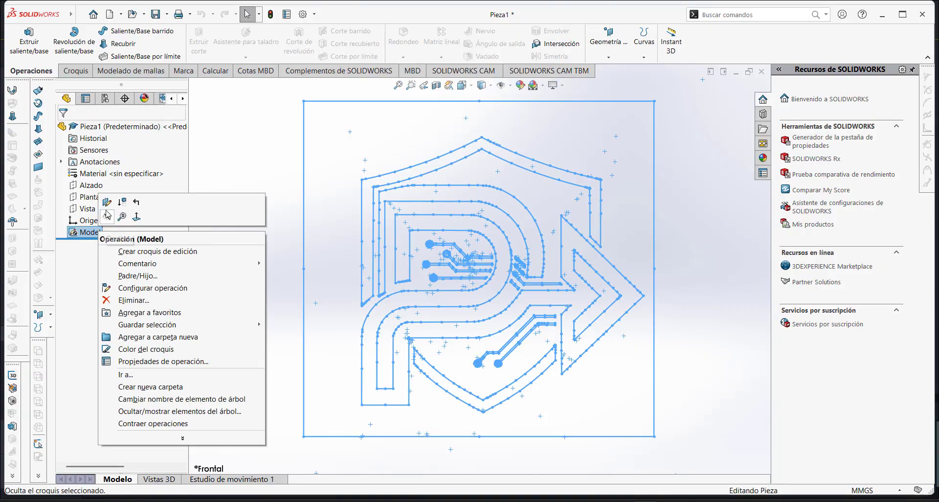
pyautogui.click(163, 253)
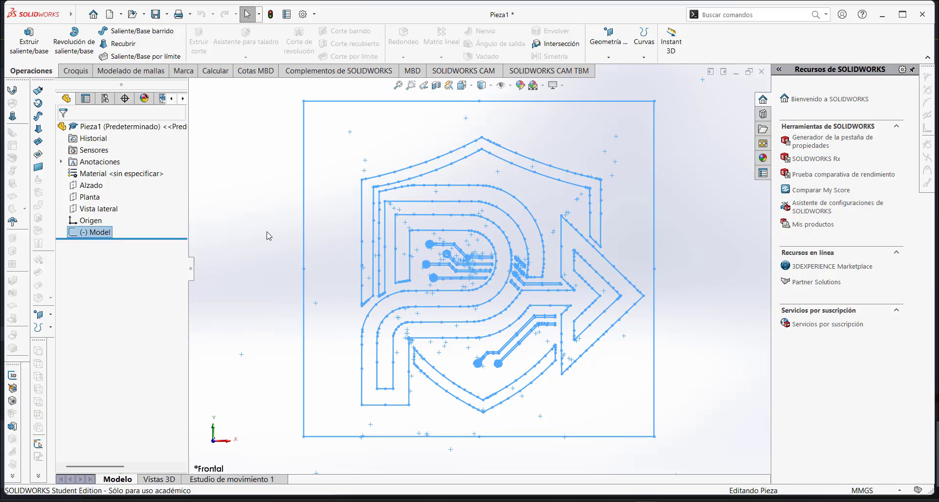
pyautogui.click(269, 232)
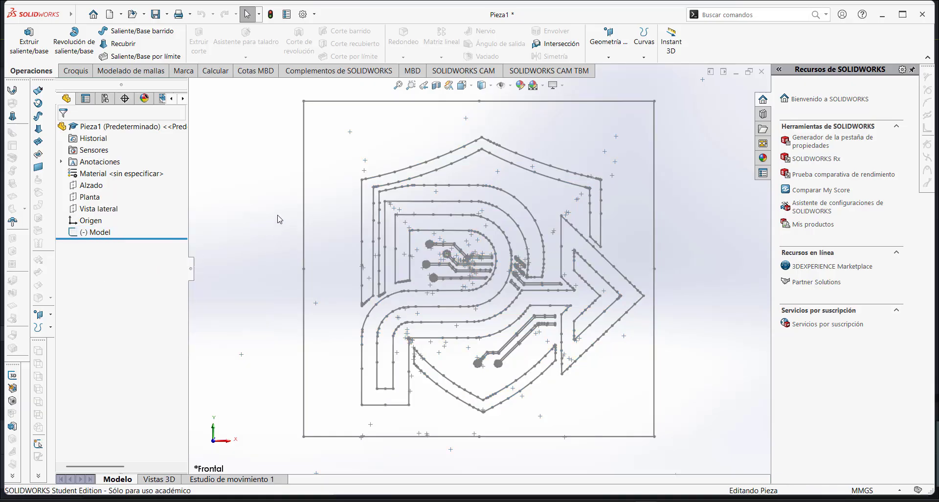
pyautogui.rightClick(90, 232)
pyautogui.click(108, 205)
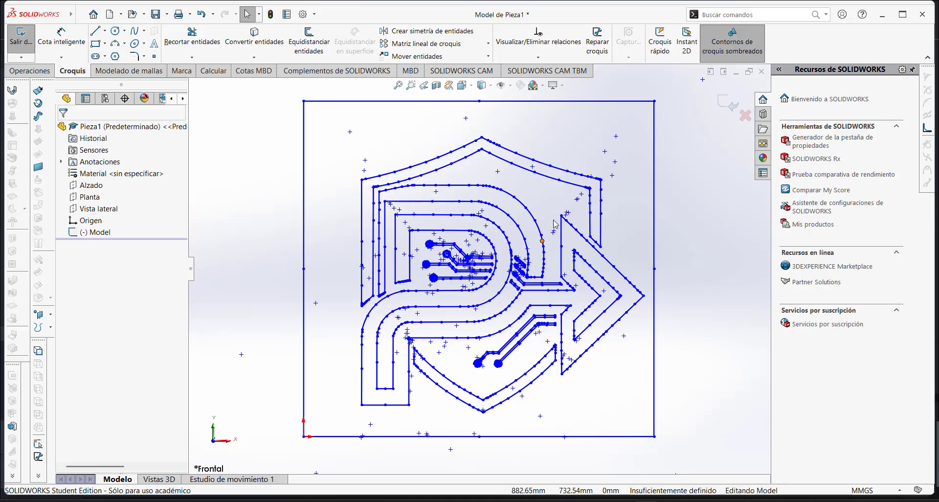
# Delete the four circuit nodes and most of their traces inside the P's inner loop
pyautogui.scroll(-5, 454, 268)
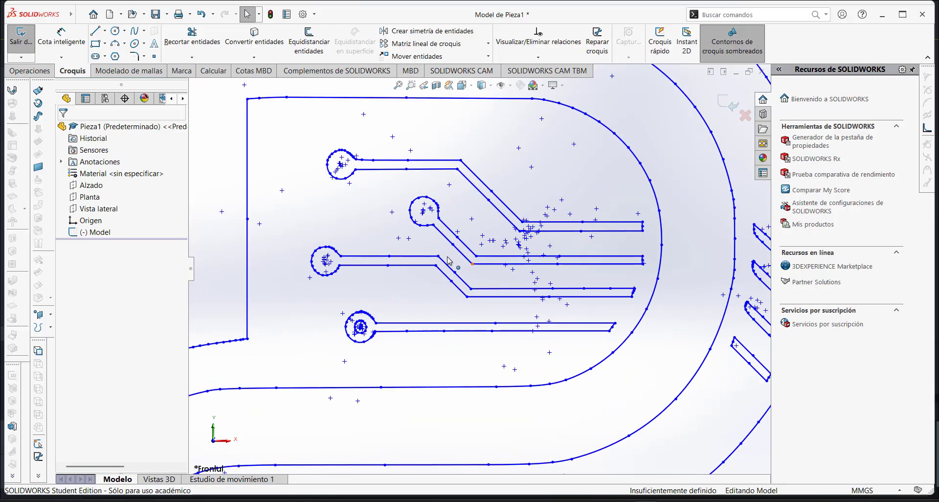
pyautogui.scroll(2, 334, 166)
pyautogui.moveTo(341, 183)
pyautogui.mouseDown()
pyautogui.moveTo(562, 304)
pyautogui.moveTo(585, 341)
pyautogui.moveTo(577, 335)
pyautogui.mouseUp()
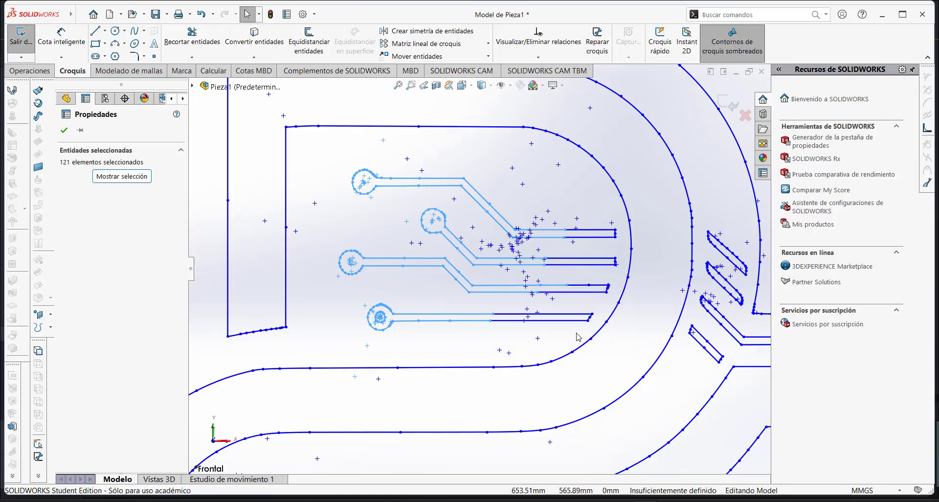
pyautogui.press('Delete')
pyautogui.moveTo(455, 205); pyautogui.dragTo(603, 328)
pyautogui.press('Delete')
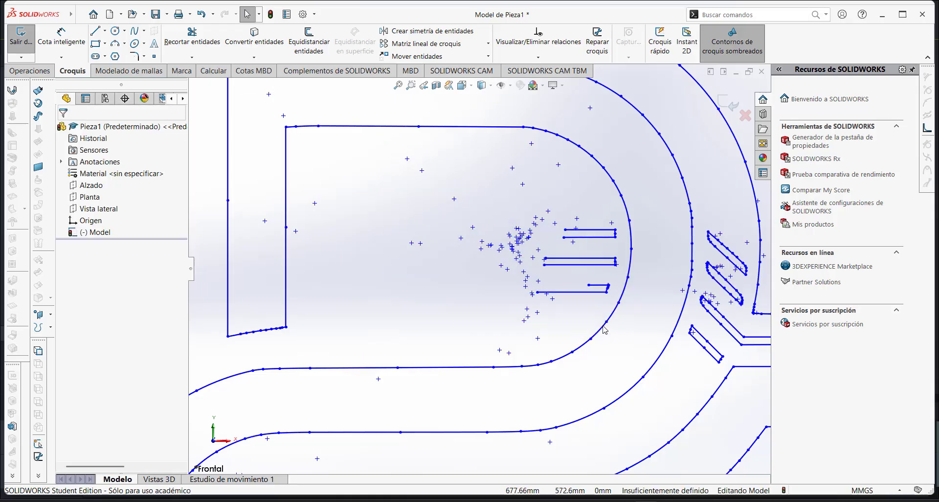
# Delete the remaining horizontal trace ends inside the P's inner loop
pyautogui.moveTo(620, 222); pyautogui.dragTo(547, 244)
pyautogui.press('Delete')
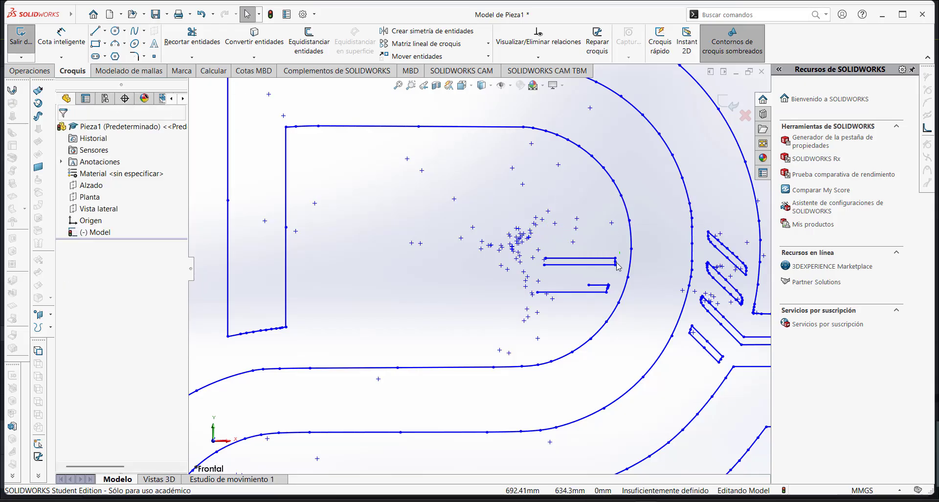
pyautogui.moveTo(618, 267); pyautogui.dragTo(519, 272)
pyautogui.press('Delete')
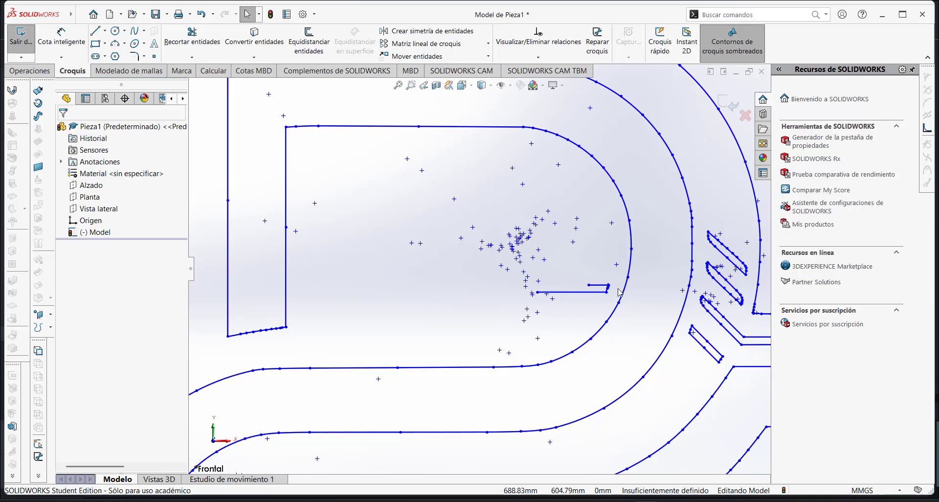
pyautogui.moveTo(614, 280); pyautogui.dragTo(497, 304)
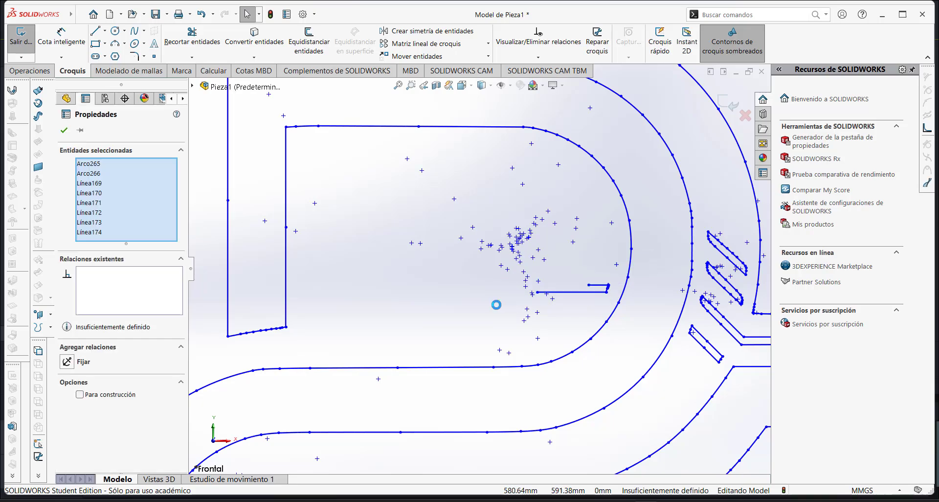
pyautogui.press('Delete')
# Delete the two circuit nodes above the shield's lower tip and the horizontal ends of their traces
pyautogui.scroll(-5, 530, 302)
pyautogui.scroll(6, 397, 319)
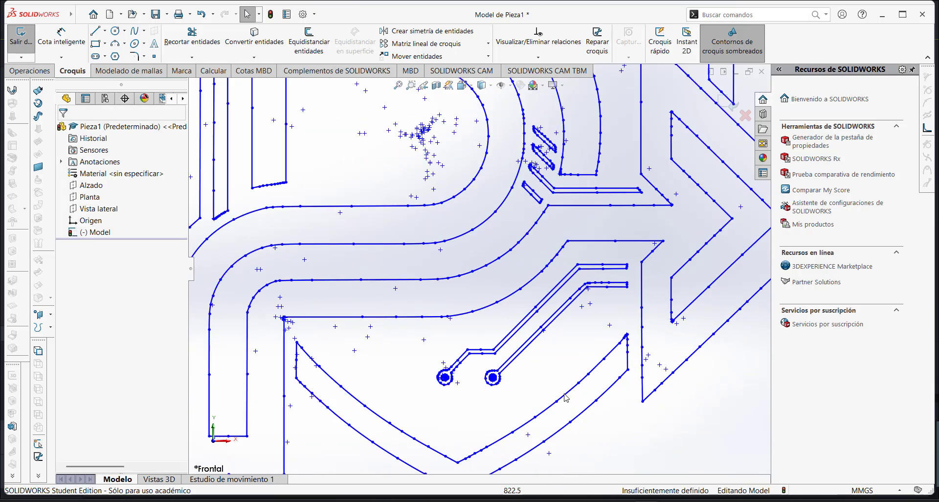
pyautogui.moveTo(325, 284); pyautogui.dragTo(531, 385)
pyautogui.press('Delete')
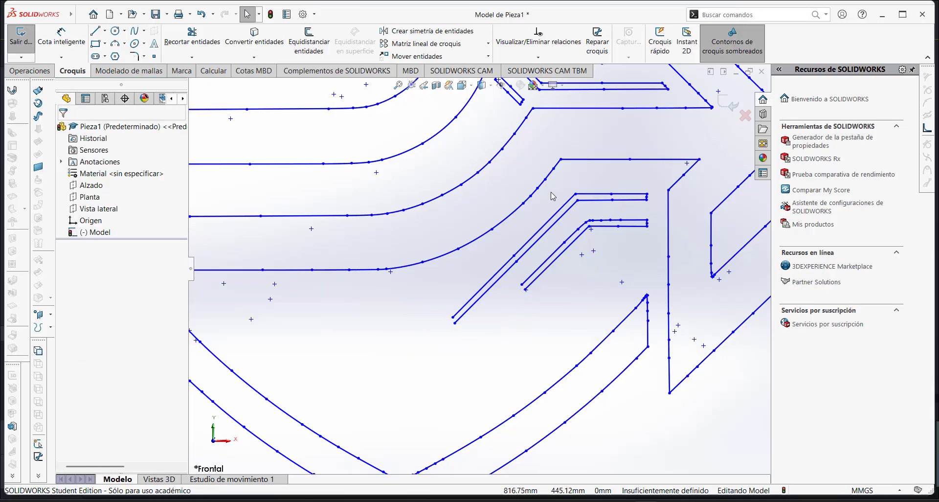
pyautogui.moveTo(554, 187); pyautogui.dragTo(657, 254)
pyautogui.press('Delete')
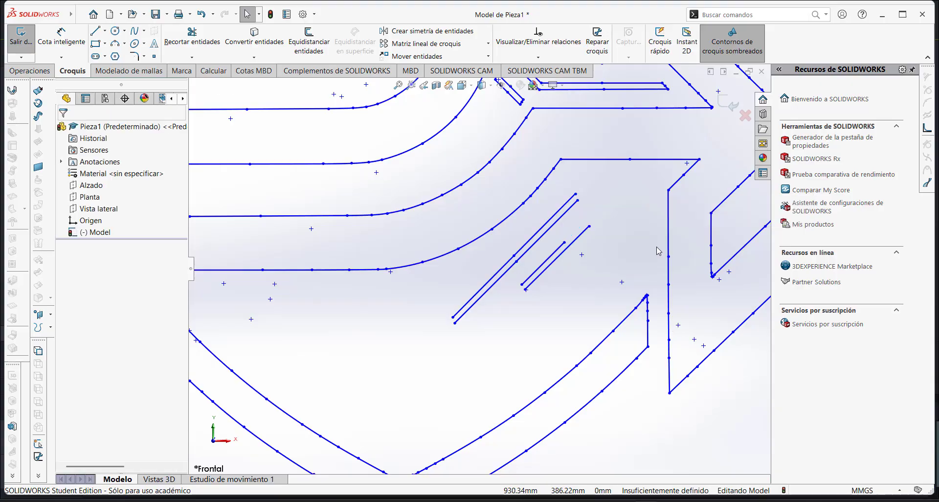
# Delete the leftover diagonal trace lines below the arrow's shaft
pyautogui.click(493, 279)
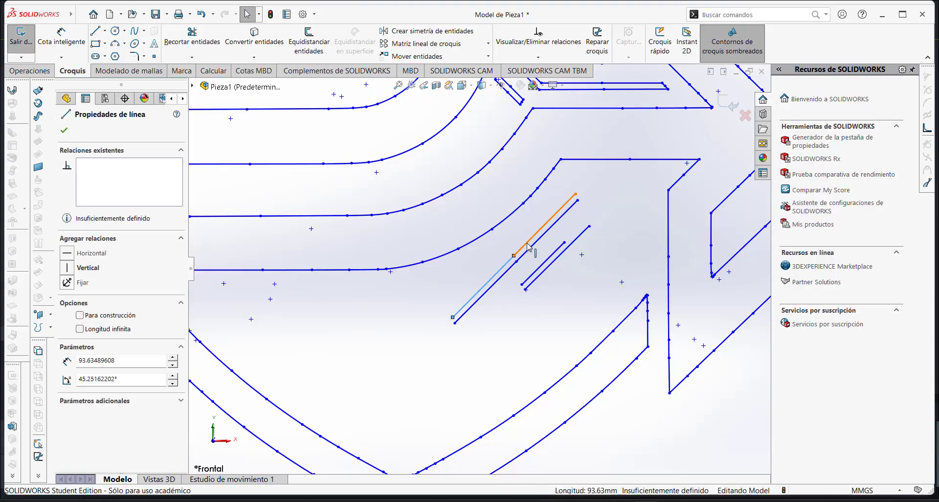
pyautogui.keyDown('ctrl'); pyautogui.click(528, 246); pyautogui.keyUp('ctrl')
pyautogui.keyDown('ctrl'); pyautogui.click(525, 254); pyautogui.keyUp('ctrl')
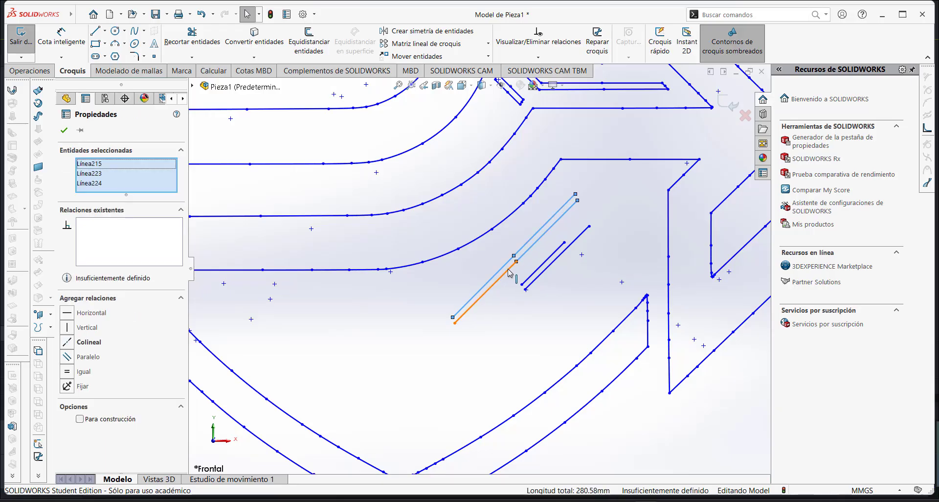
pyautogui.keyDown('ctrl'); pyautogui.click(532, 274); pyautogui.keyUp('ctrl')
pyautogui.keyDown('ctrl'); pyautogui.click(537, 278); pyautogui.keyUp('ctrl')
pyautogui.press('Delete')
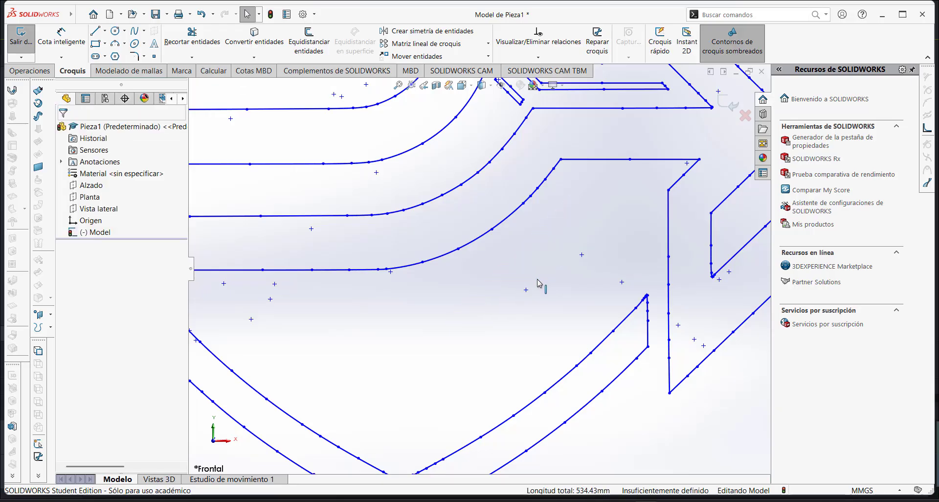
# Delete the short diagonal trace beside the P's bowl and the diagonal part of the trace above the arrow's shaft
pyautogui.scroll(5, 538, 283)
pyautogui.scroll(-8, 489, 267)
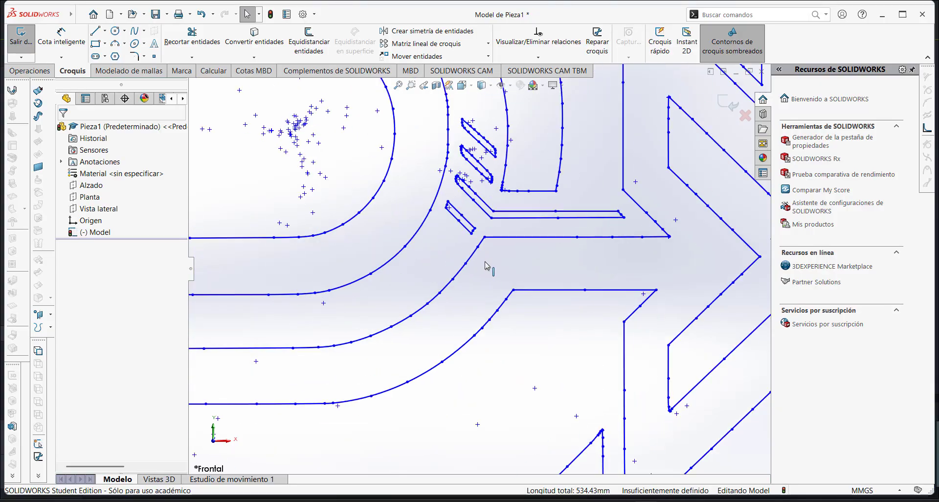
pyautogui.moveTo(427, 171); pyautogui.dragTo(481, 236)
pyautogui.press('Delete')
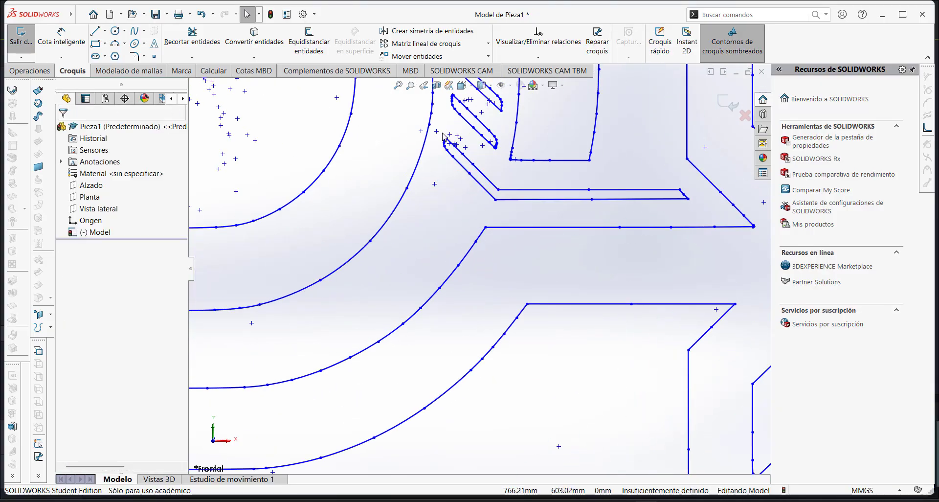
pyautogui.moveTo(444, 137); pyautogui.dragTo(509, 216)
pyautogui.press('Delete')
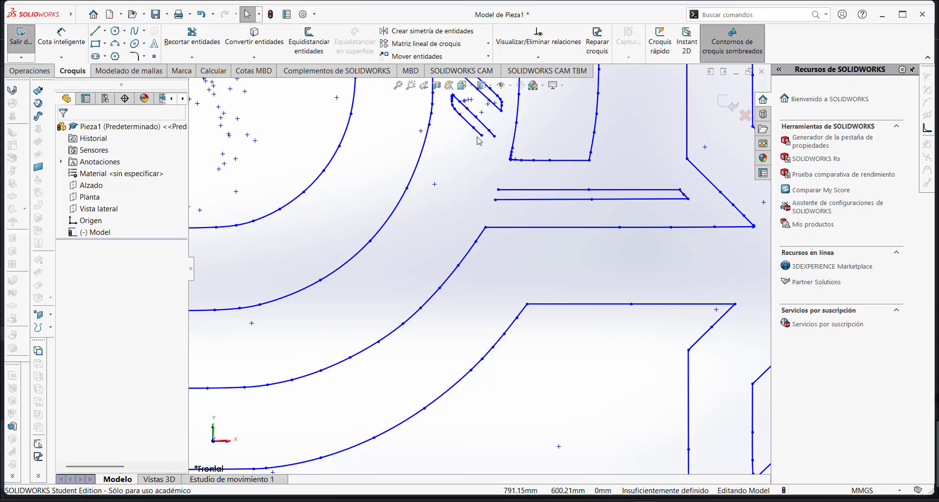
# Delete the remaining diagonal traces beside the P's bowl and the horizontal trace lines above the arrow's shaft
pyautogui.scroll(-3, 465, 137)
pyautogui.moveTo(452, 133); pyautogui.dragTo(523, 251)
pyautogui.press('Delete')
pyautogui.moveTo(497, 289); pyautogui.dragTo(744, 325)
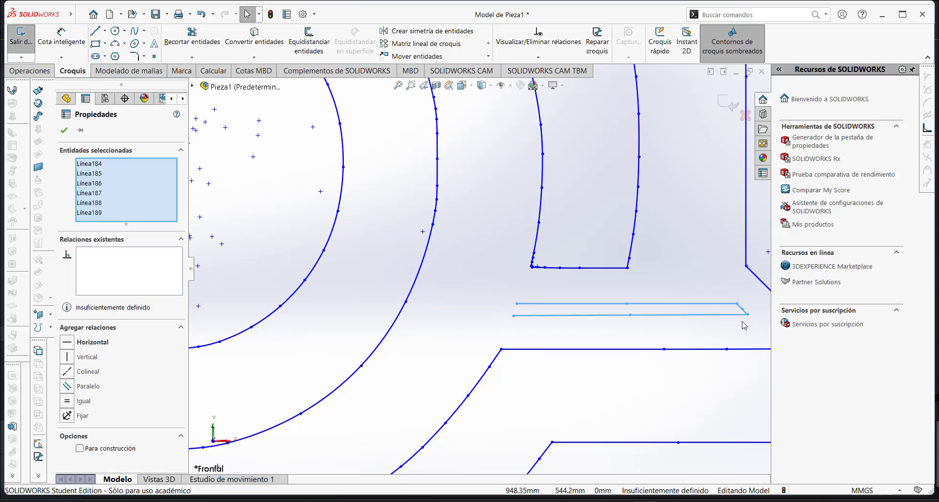
pyautogui.press('Delete')
pyautogui.scroll(10, 475, 250)
pyautogui.scroll(-2, 458, 223)
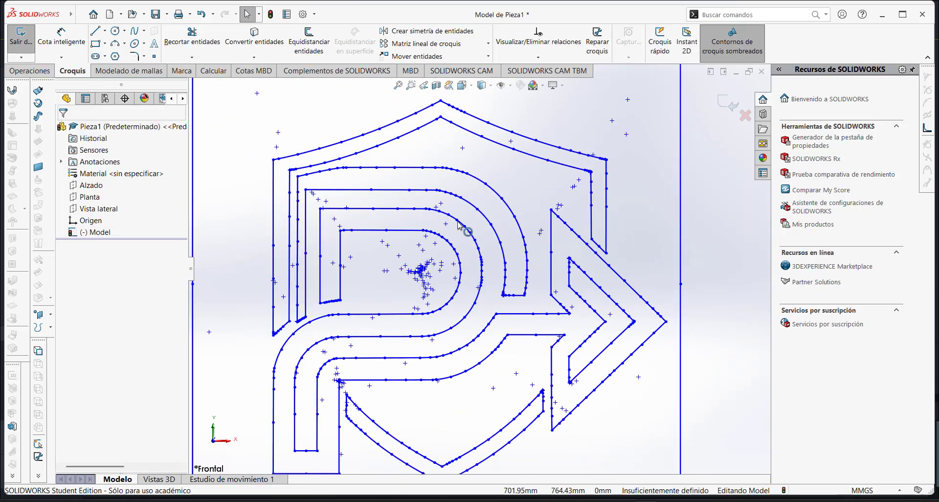
pyautogui.scroll(2, 461, 224)
pyautogui.click(61, 36)
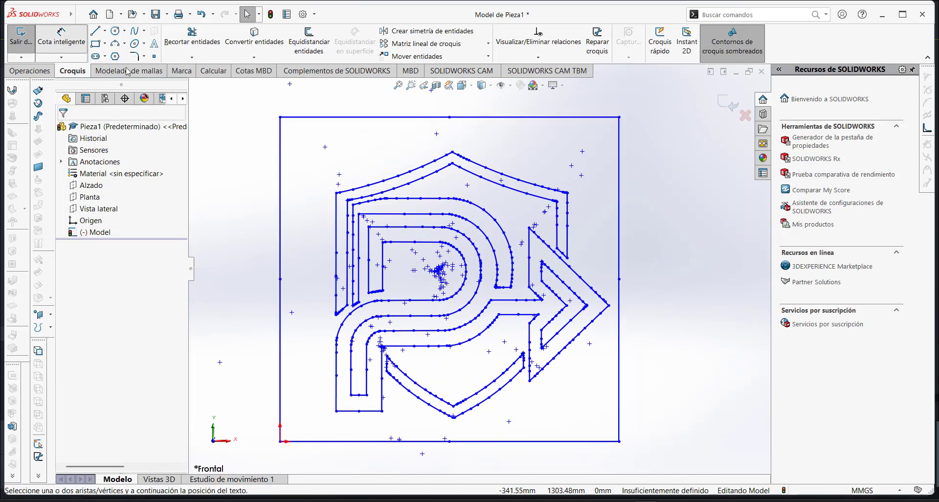
pyautogui.press('Escape')
pyautogui.click(280, 161)
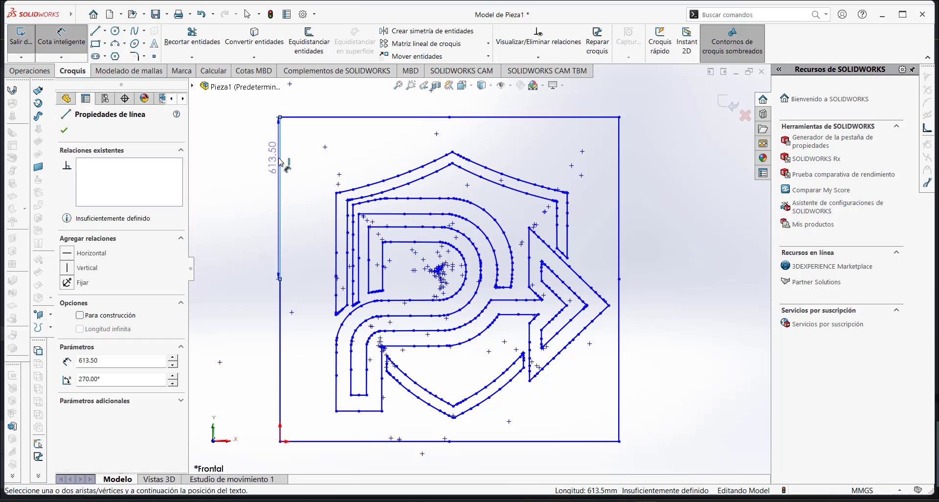
pyautogui.press('Escape')
pyautogui.click(281, 161)
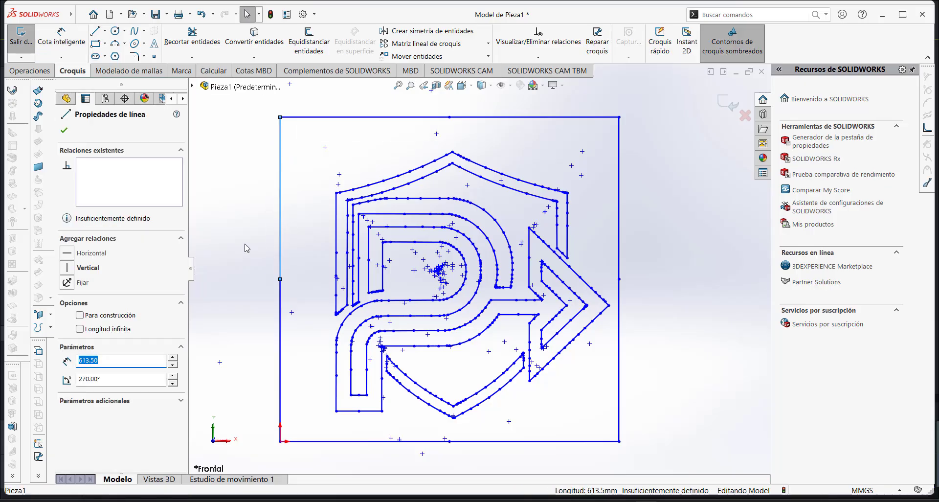
pyautogui.press('Escape')
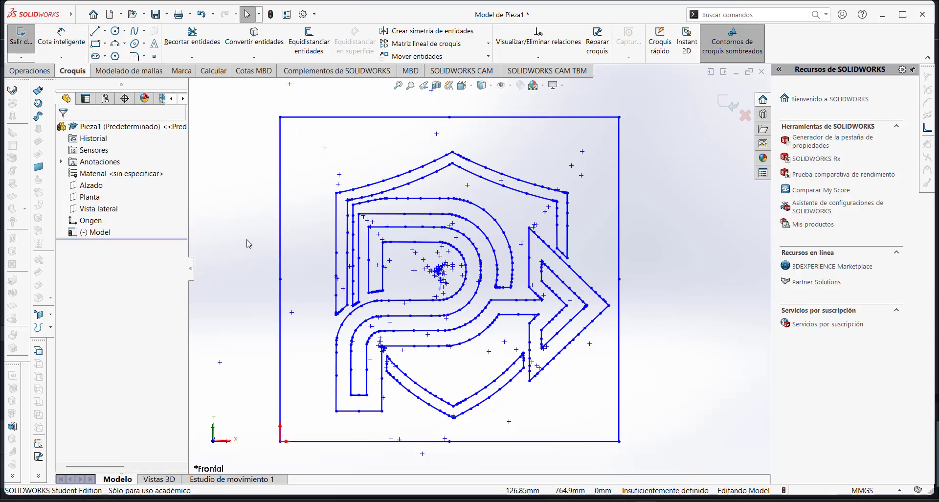
# Delete all the line segments of the imported rectangular frame around the logo
pyautogui.click(280, 161)
pyautogui.keyDown('ctrl'); pyautogui.click(289, 120); pyautogui.keyUp('ctrl')
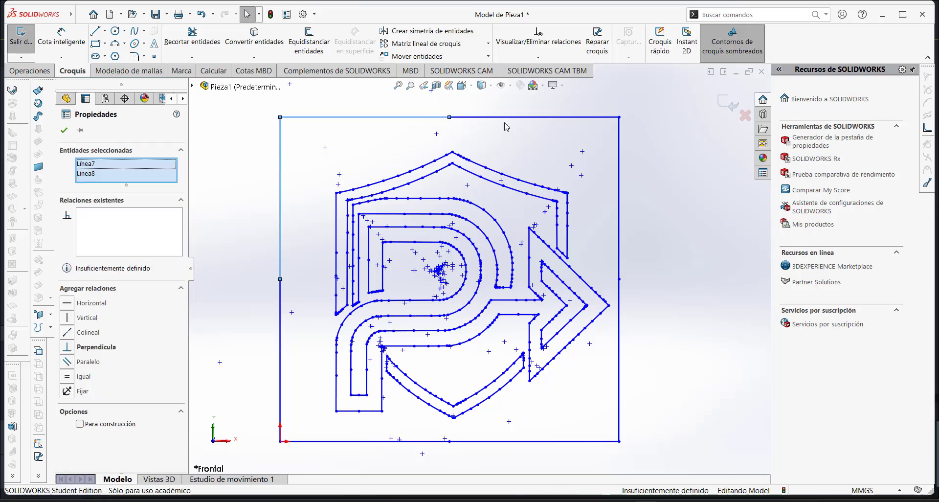
pyautogui.keyDown('ctrl'); pyautogui.click(510, 122); pyautogui.keyUp('ctrl')
pyautogui.keyDown('ctrl'); pyautogui.click(619, 239); pyautogui.keyUp('ctrl')
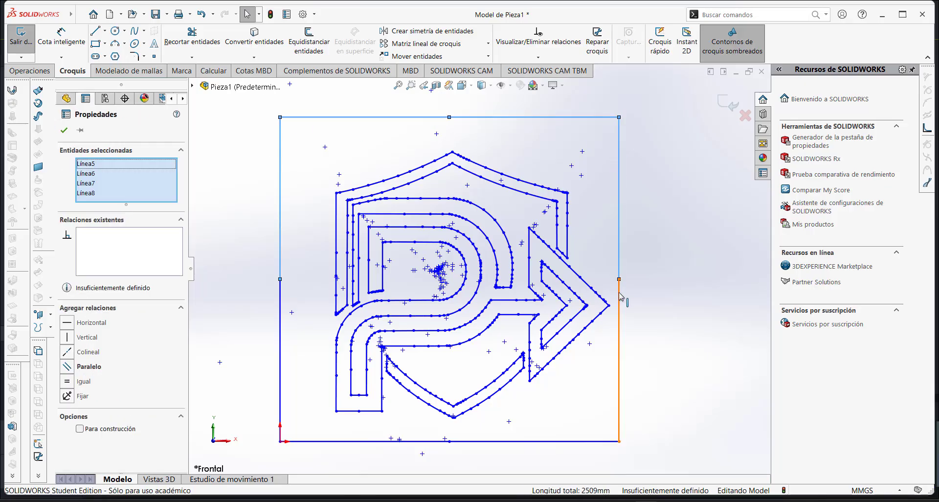
pyautogui.keyDown('ctrl'); pyautogui.click(619, 296); pyautogui.keyUp('ctrl')
pyautogui.keyDown('ctrl'); pyautogui.click(533, 441); pyautogui.keyUp('ctrl')
pyautogui.keyDown('ctrl'); pyautogui.click(323, 441); pyautogui.keyUp('ctrl')
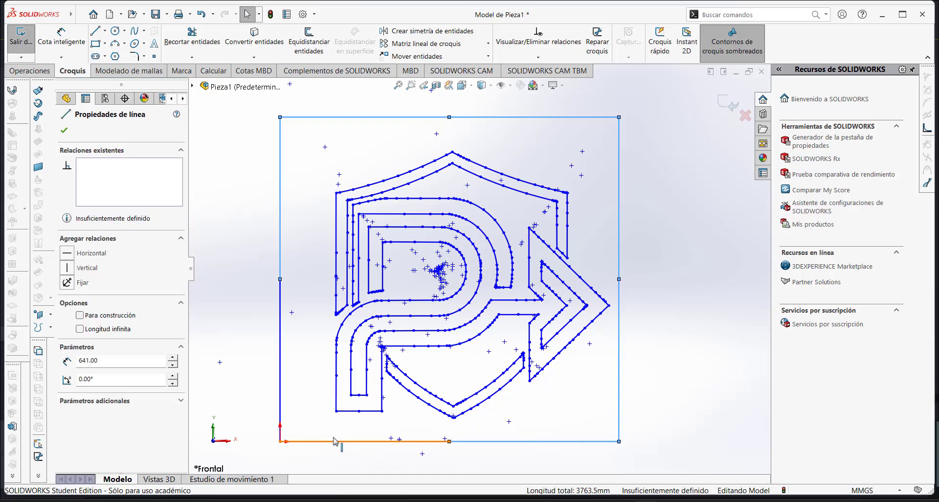
pyautogui.press('Delete')
pyautogui.click(281, 347)
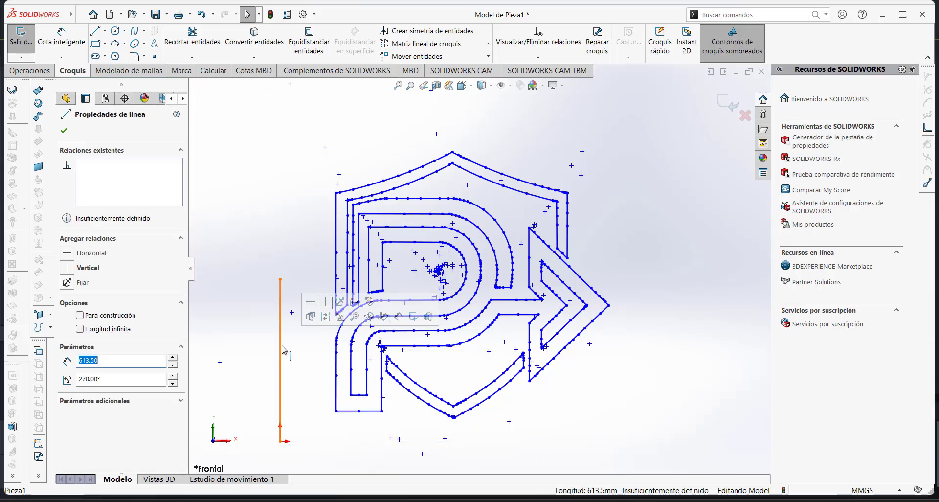
pyautogui.press('Delete')
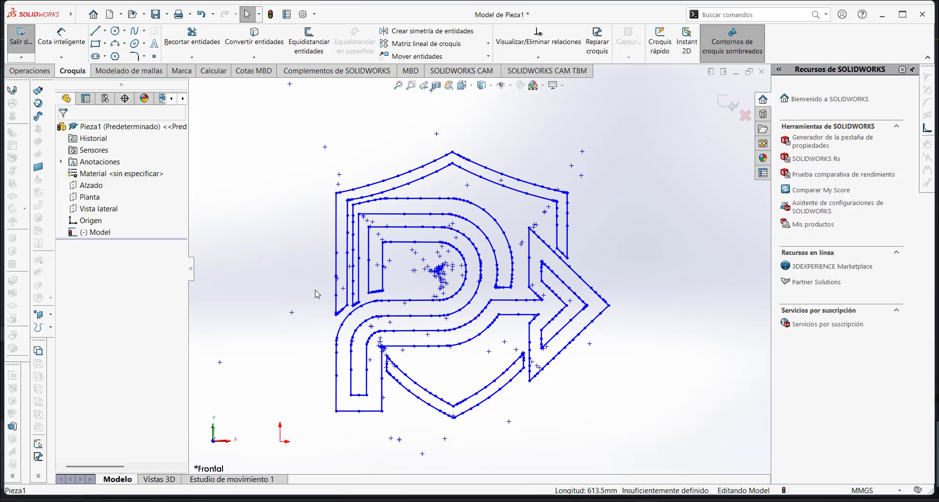
# Sketch a center rectangle enclosing the whole logo, about 1328 mm wide and 1121 mm high
pyautogui.click(105, 44)
pyautogui.click(117, 72)
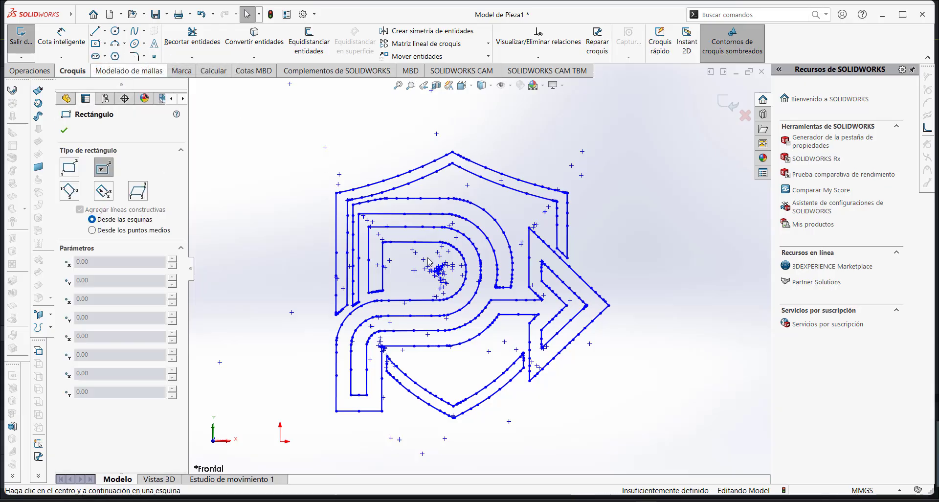
pyautogui.click(460, 275)
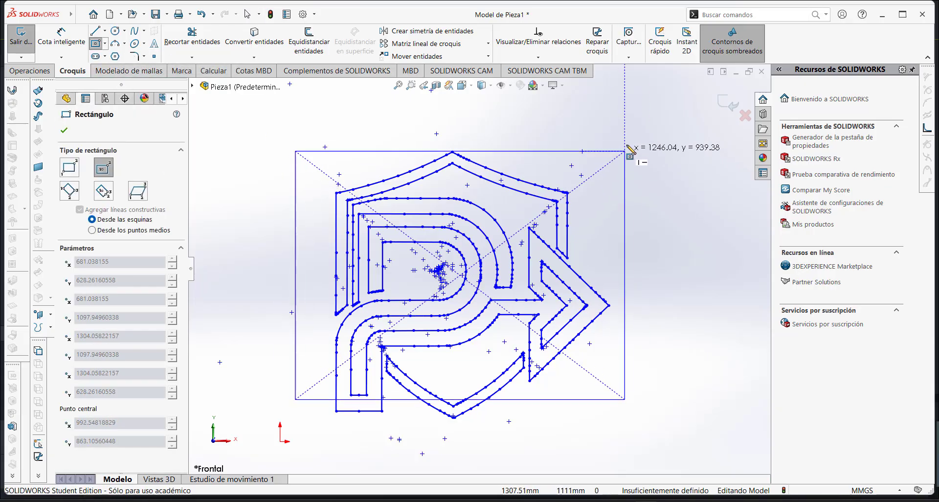
pyautogui.click(636, 129)
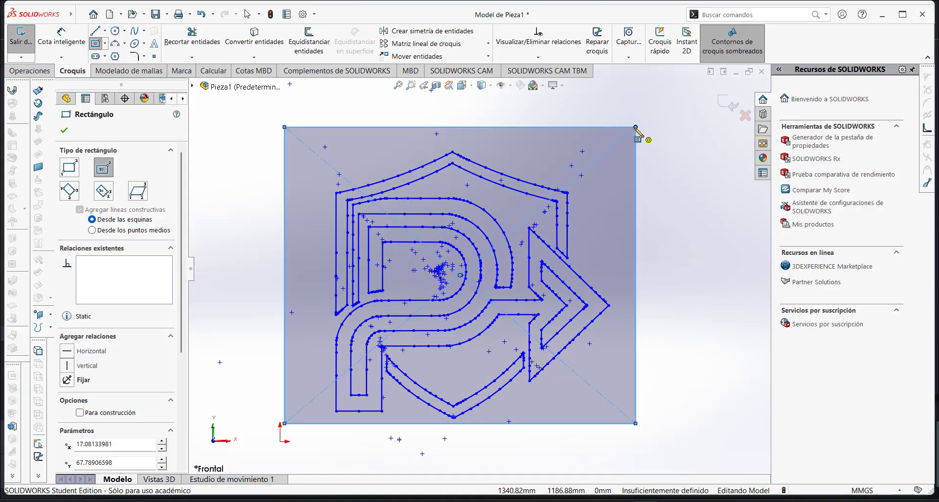
pyautogui.press('Escape')
pyautogui.click(557, 128)
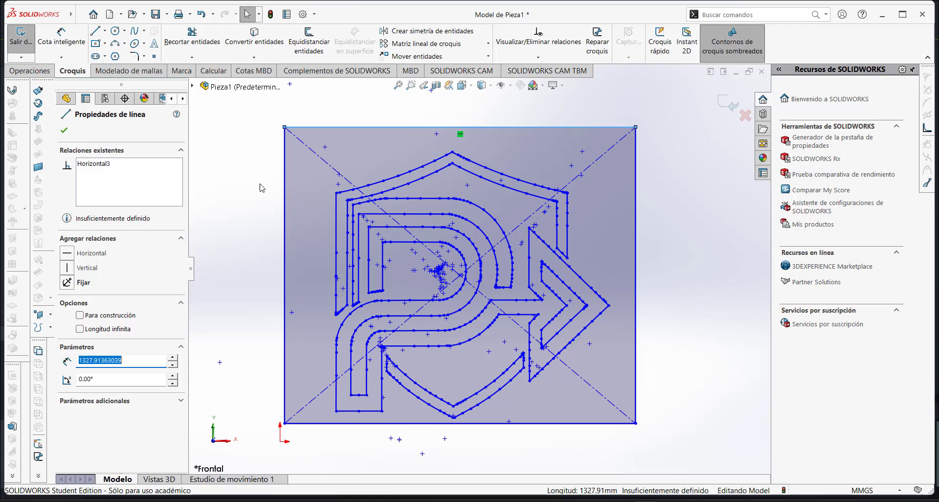
pyautogui.click(243, 208)
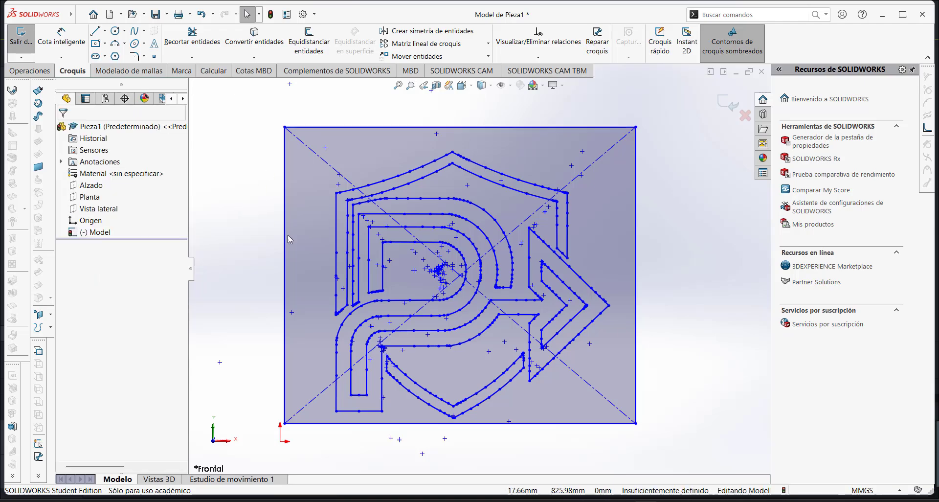
# Dimension the rectangle's vertical edge and set its height to 150 mm
pyautogui.click(62, 37)
pyautogui.click(284, 186)
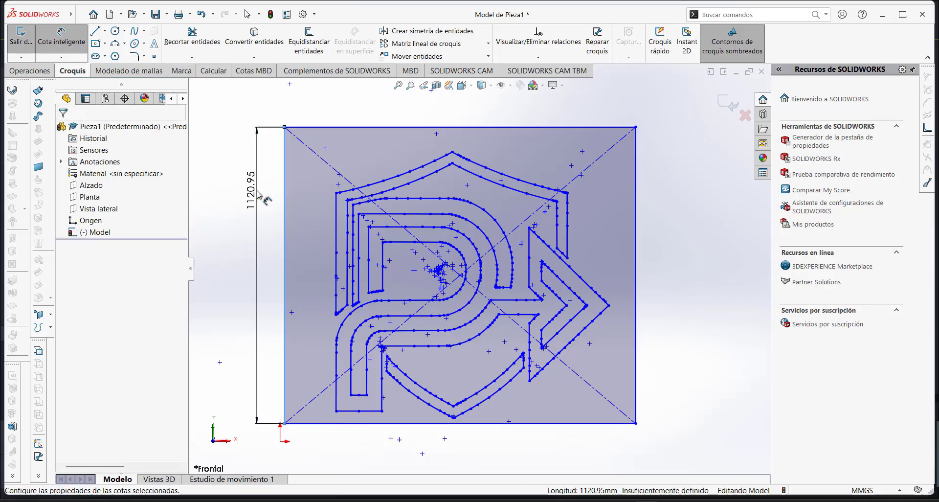
pyautogui.click(257, 193)
pyautogui.write('150')
pyautogui.press('Return')
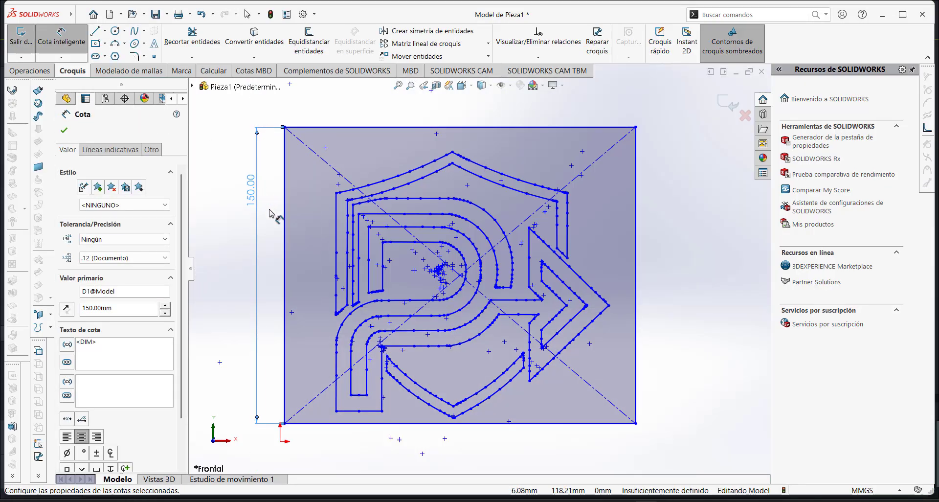
# Dimension the rectangle's top edge and set its width to 145 mm
pyautogui.click(450, 127)
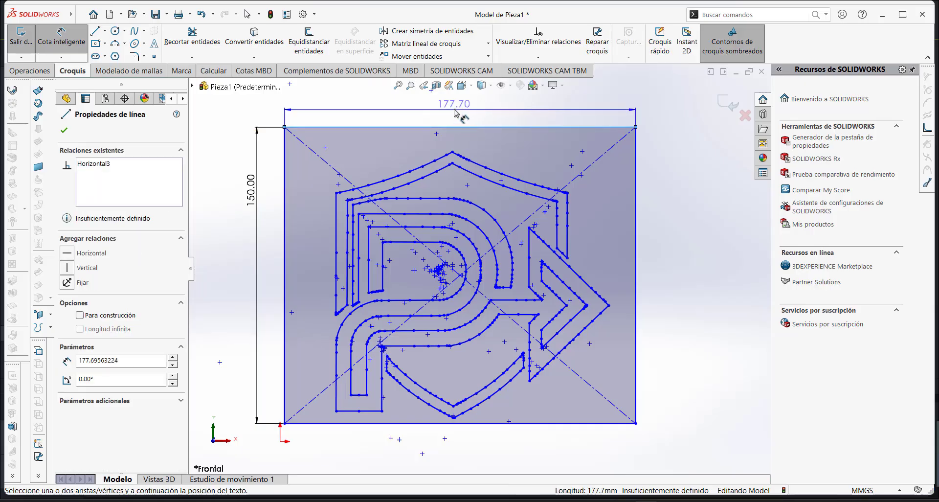
pyautogui.click(455, 112)
pyautogui.write('145')
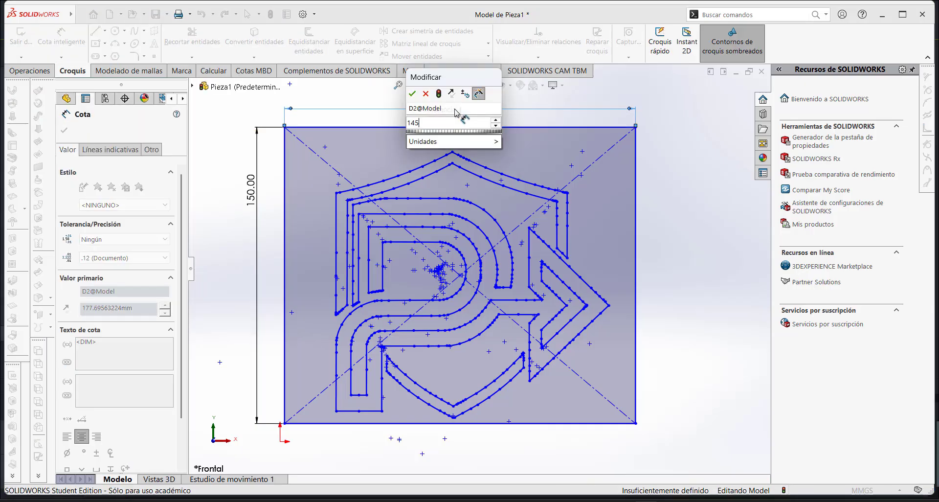
pyautogui.press('Return')
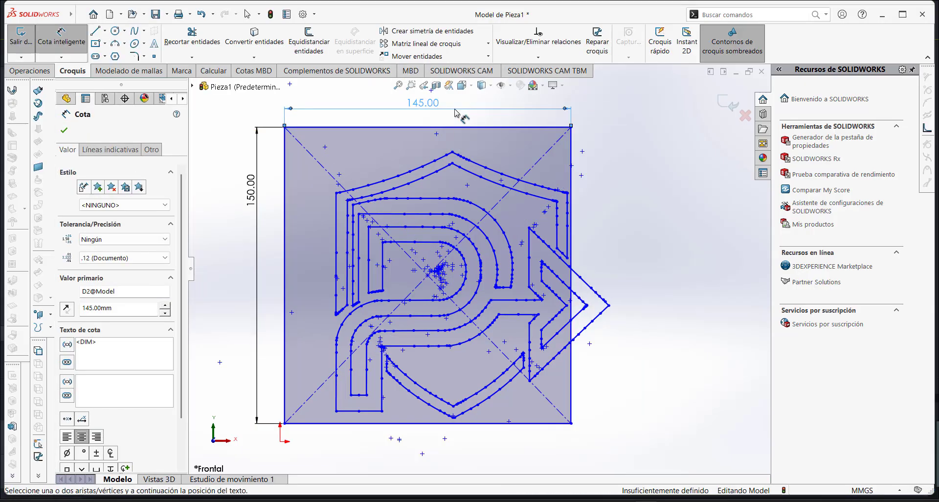
# Try rectangle widths of 160 mm and 180 mm on the existing width dimension
pyautogui.doubleClick(455, 112)
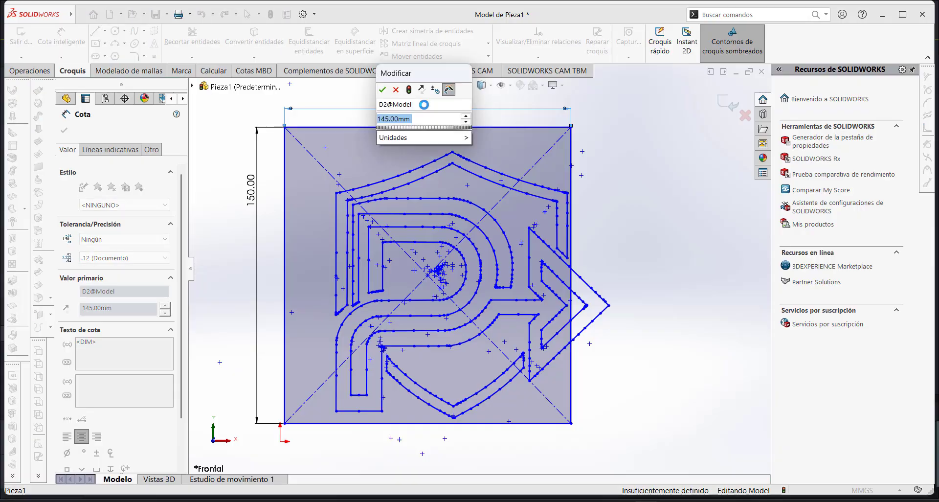
pyautogui.write('160')
pyautogui.press('Return')
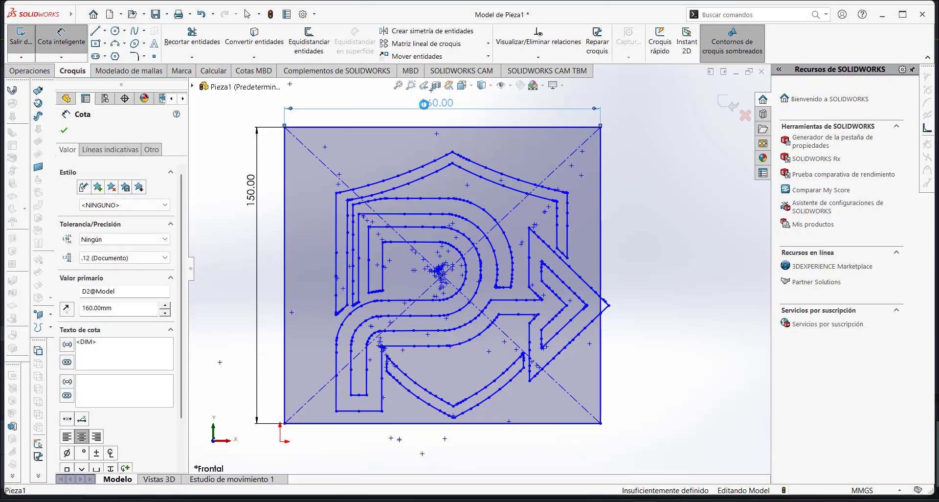
pyautogui.doubleClick(424, 104)
pyautogui.write('180')
pyautogui.press('Return')
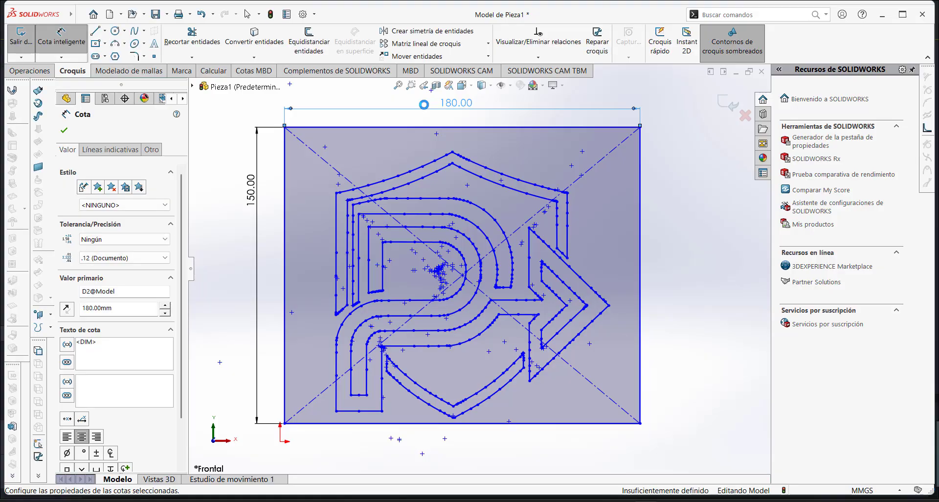
# Set the rectangle's width to 175 mm and close the dimension
pyautogui.doubleClick(447, 102)
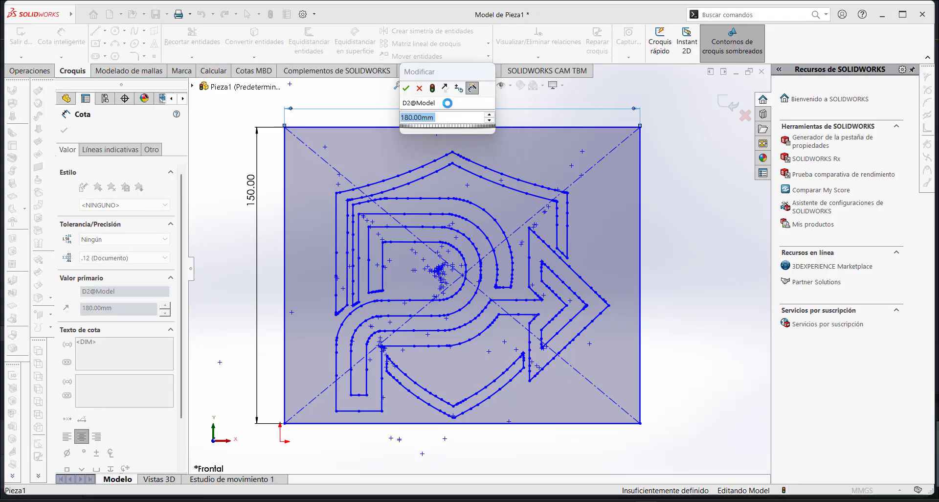
pyautogui.write('175')
pyautogui.press('Return')
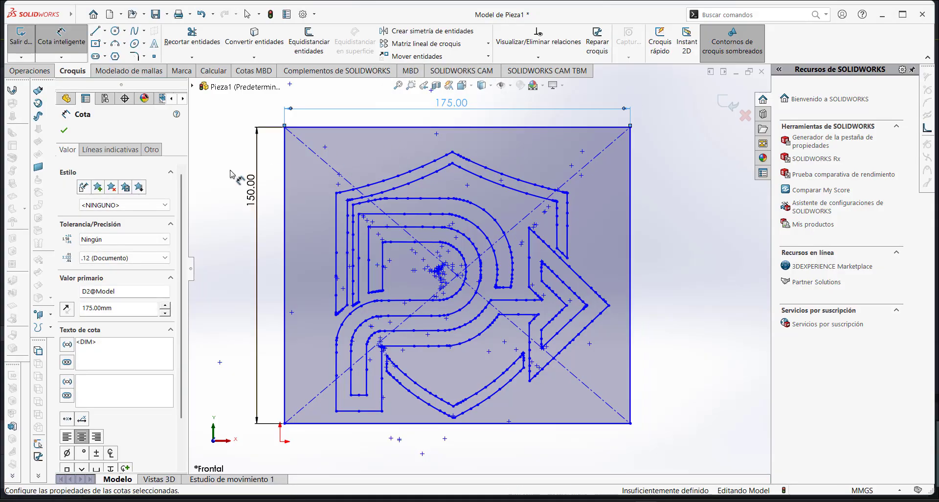
pyautogui.click(64, 130)
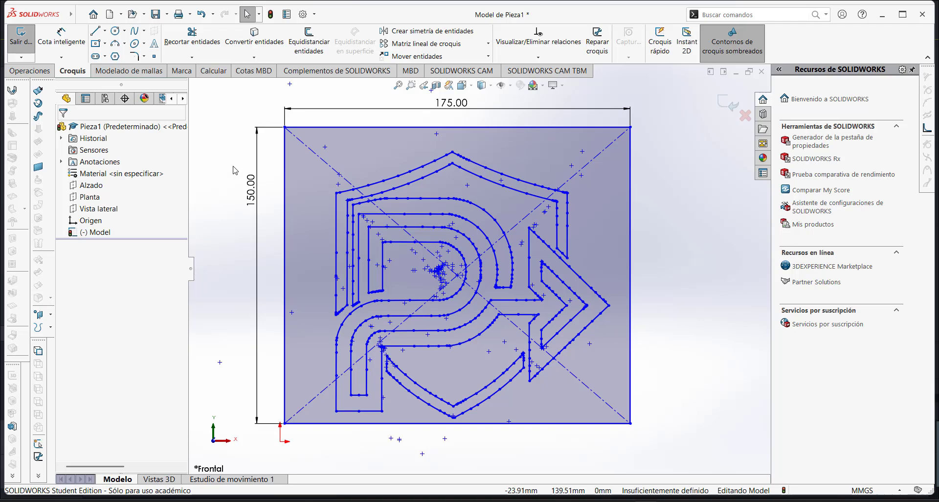
# Move the rectangle's four edges -6 mm in Y with Move Entities, without keeping their relations
pyautogui.click(286, 171)
pyautogui.keyDown('ctrl'); pyautogui.click(497, 127); pyautogui.keyUp('ctrl')
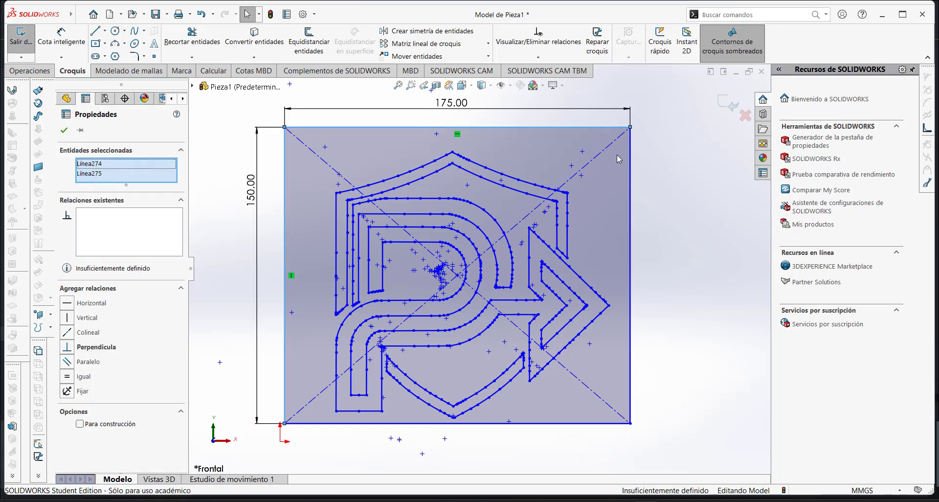
pyautogui.keyDown('ctrl'); pyautogui.click(631, 168); pyautogui.keyUp('ctrl')
pyautogui.keyDown('ctrl'); pyautogui.click(553, 423); pyautogui.keyUp('ctrl')
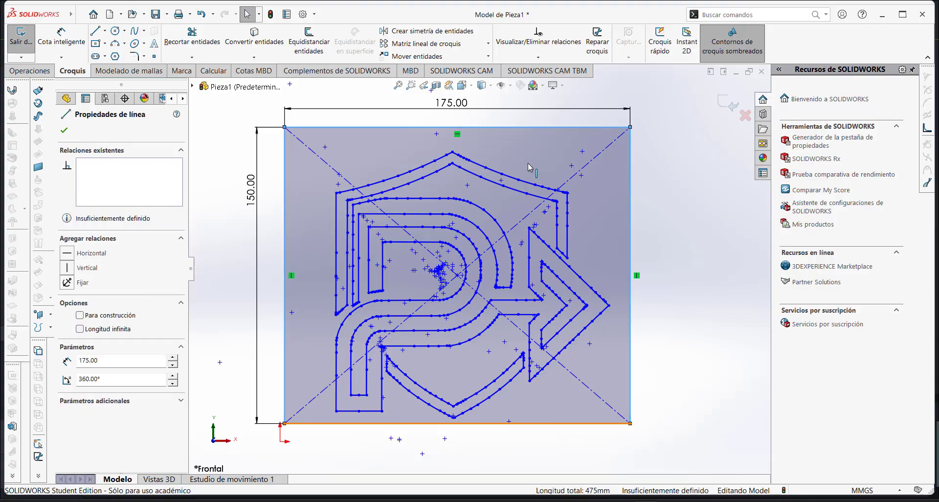
pyautogui.click(488, 56)
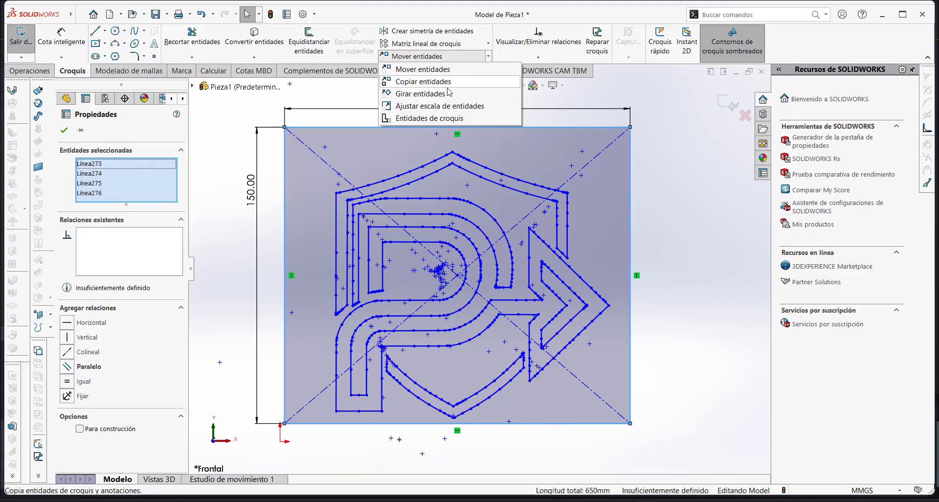
pyautogui.click(422, 69)
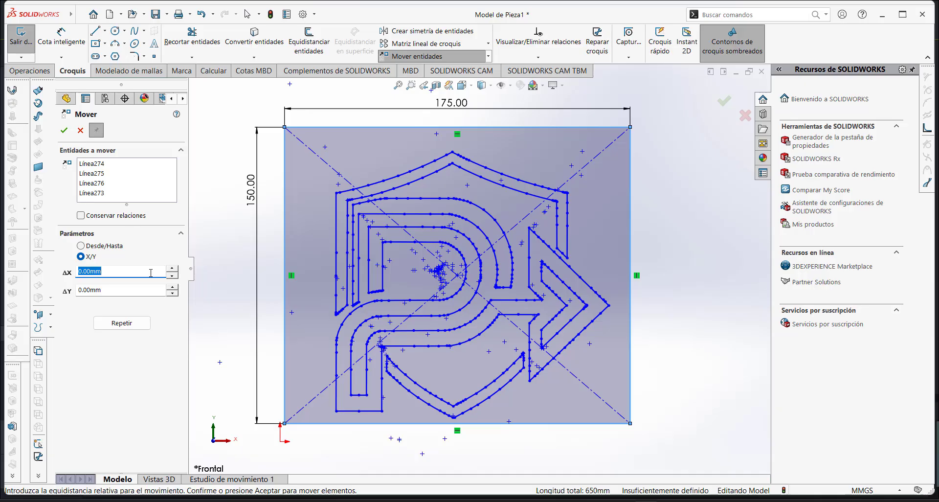
pyautogui.click(172, 293)
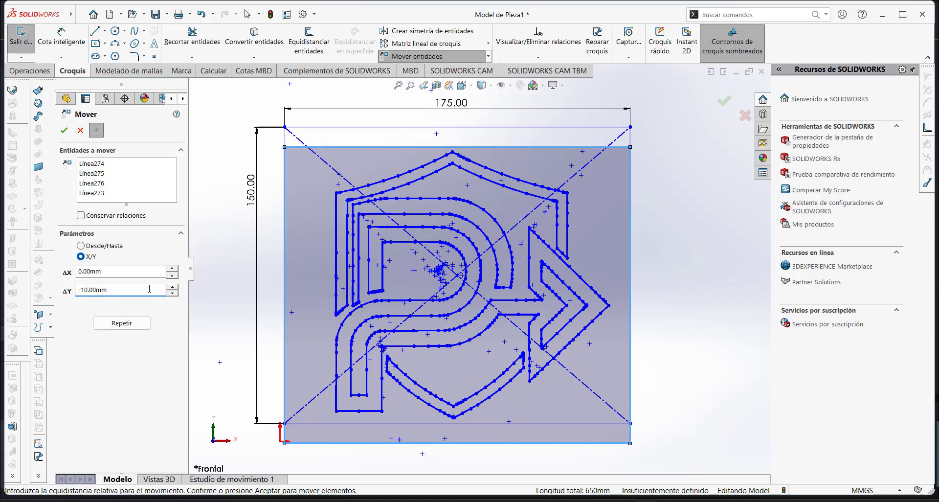
pyautogui.write('6')
pyautogui.press('Return')
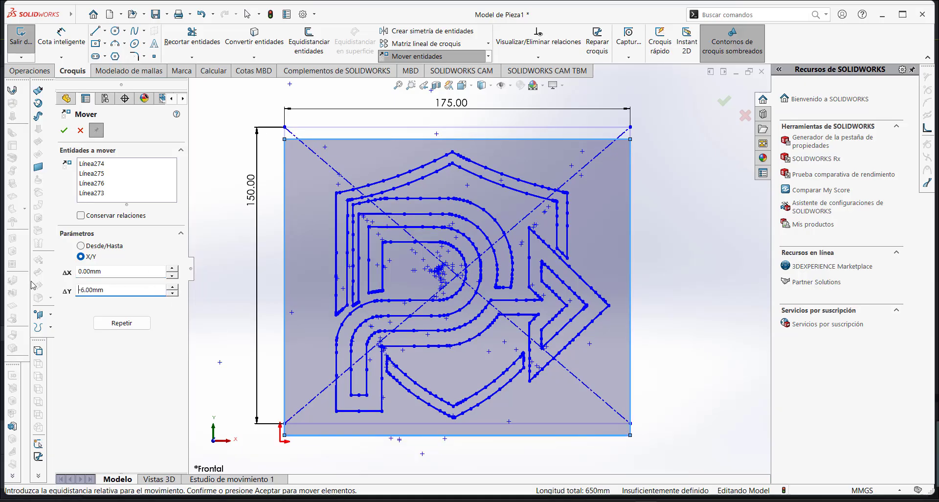
pyautogui.click(64, 130)
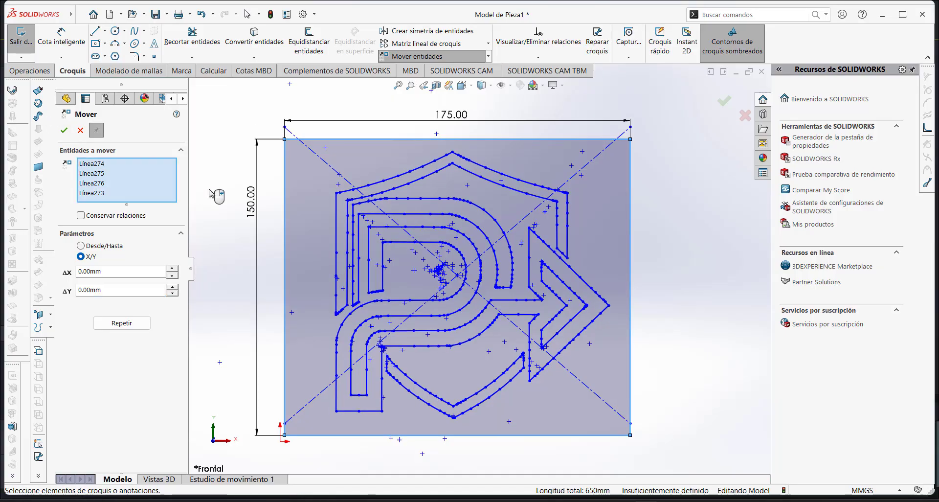
pyautogui.click(65, 130)
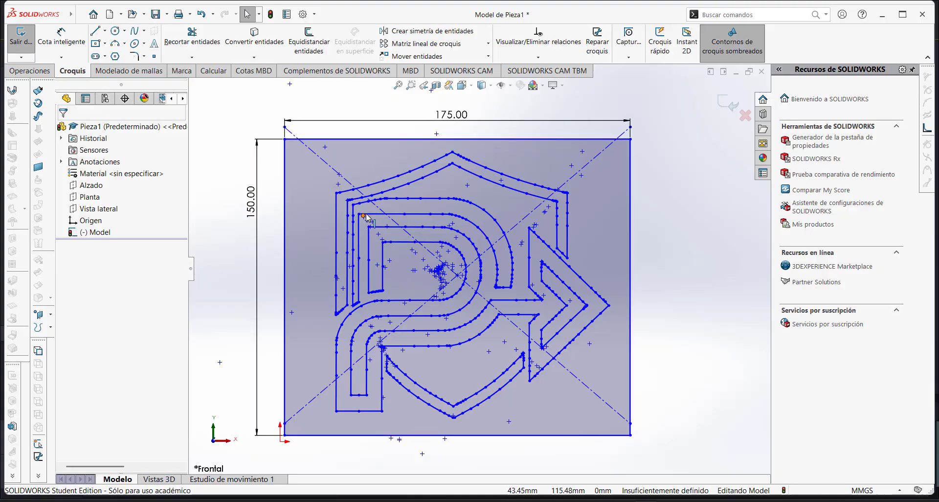
# Examine the logo contours and their position inside the rectangle from several zoom levels
pyautogui.scroll(-5, 396, 218)
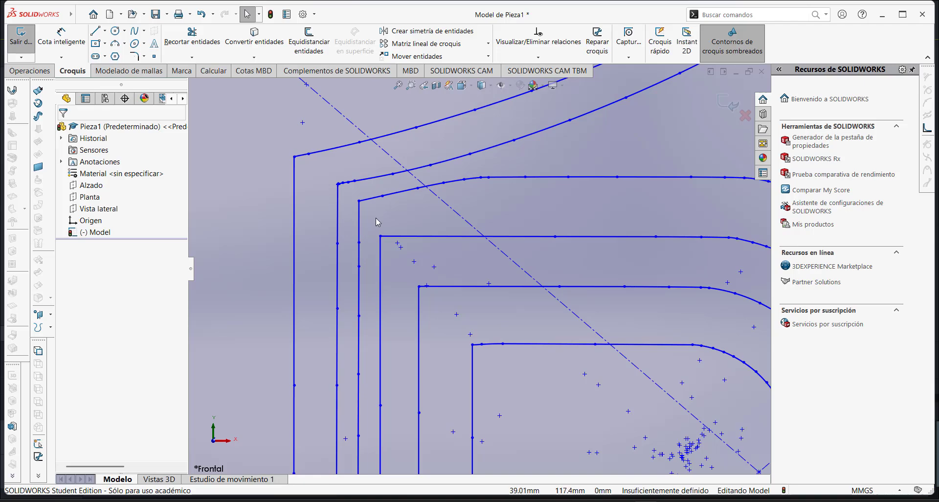
pyautogui.scroll(6, 346, 167)
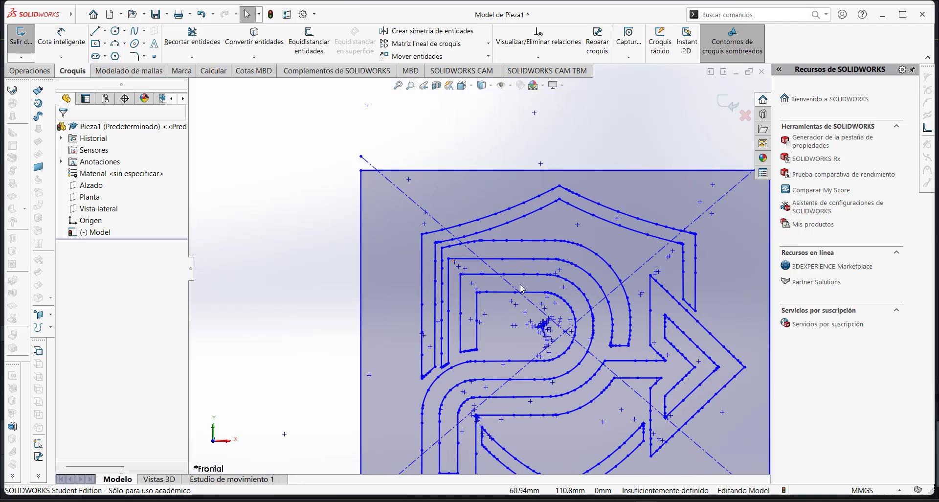
pyautogui.scroll(-4, 636, 368)
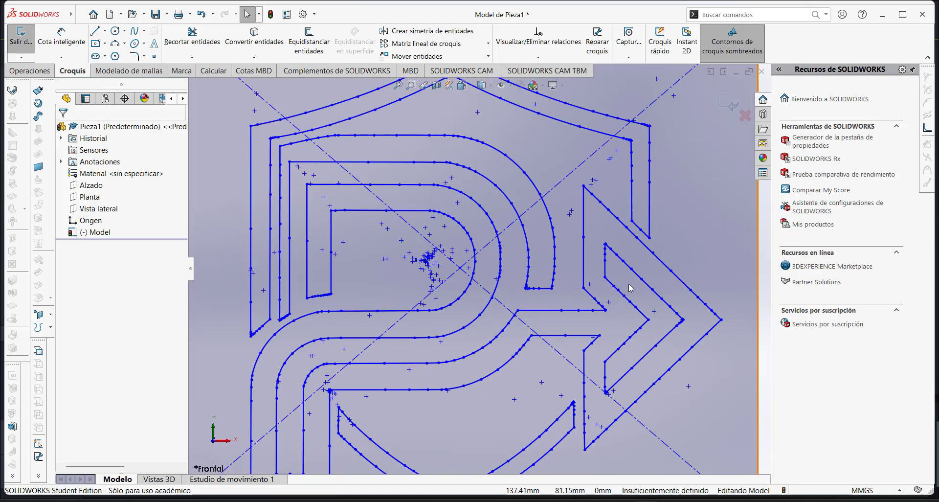
pyautogui.press('f')
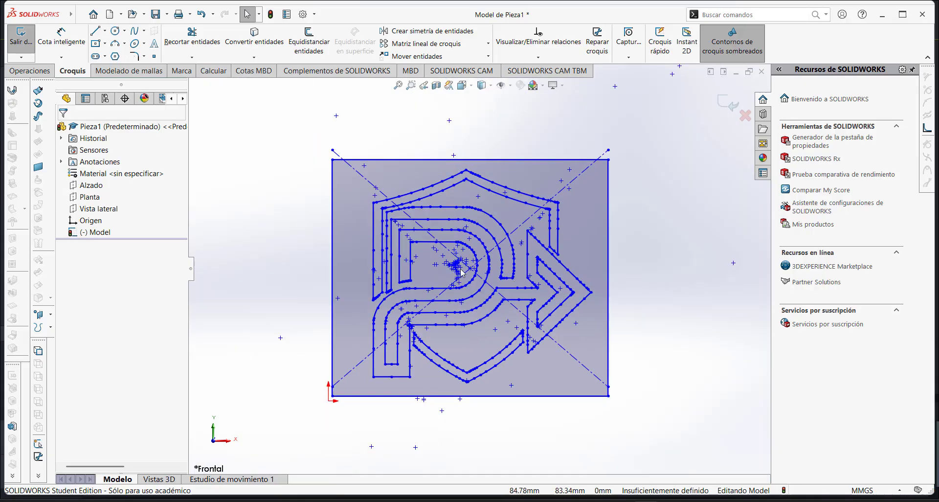
pyautogui.scroll(-4, 537, 201)
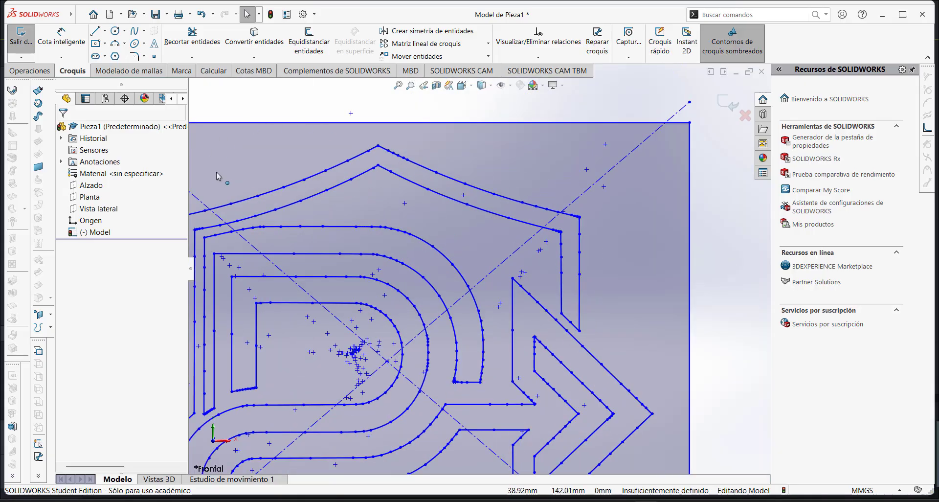
pyautogui.scroll(3, 348, 231)
pyautogui.scroll(1, 442, 355)
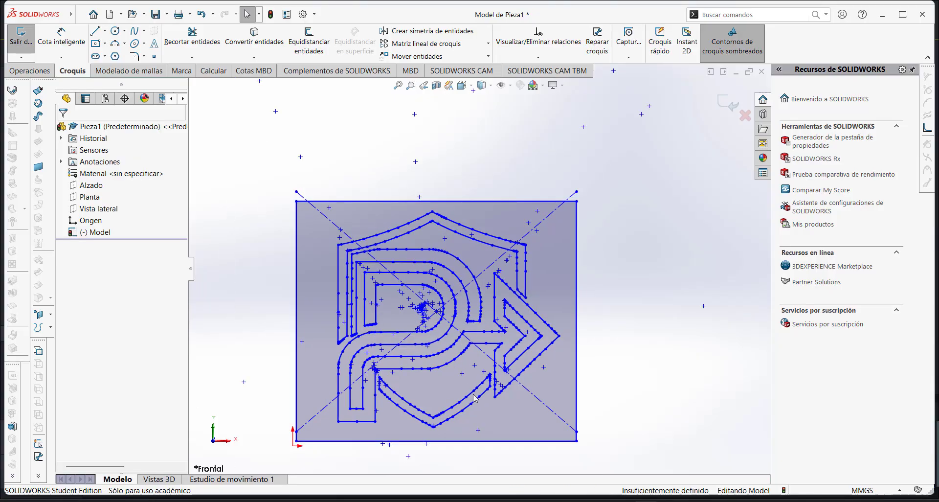
pyautogui.scroll(-2, 473, 398)
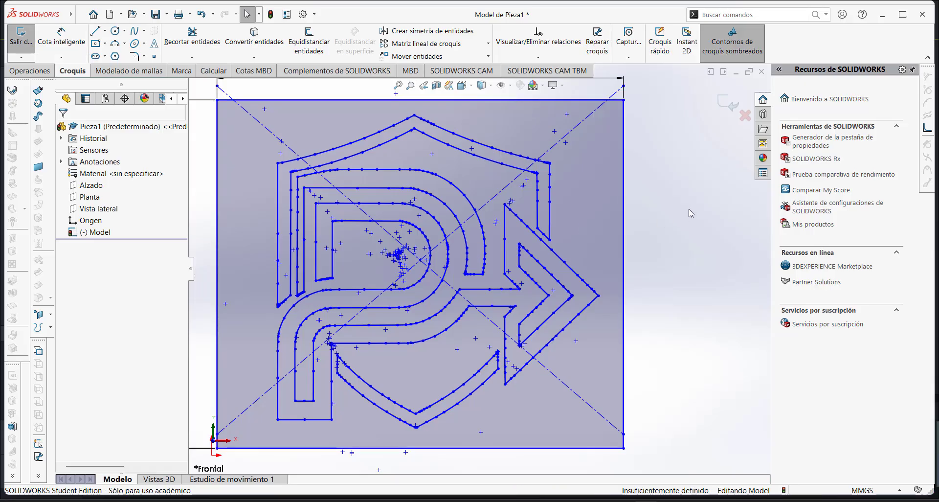
# Exit the sketch and start a boss extrusion using only the plate region around the logo as its contour
pyautogui.click(21, 39)
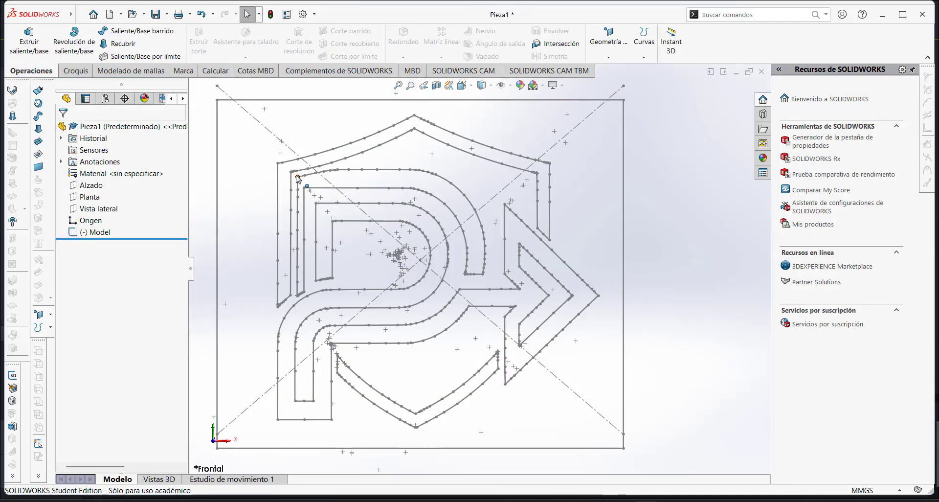
pyautogui.moveTo(293, 201); pyautogui.dragTo(275, 122, button='middle')
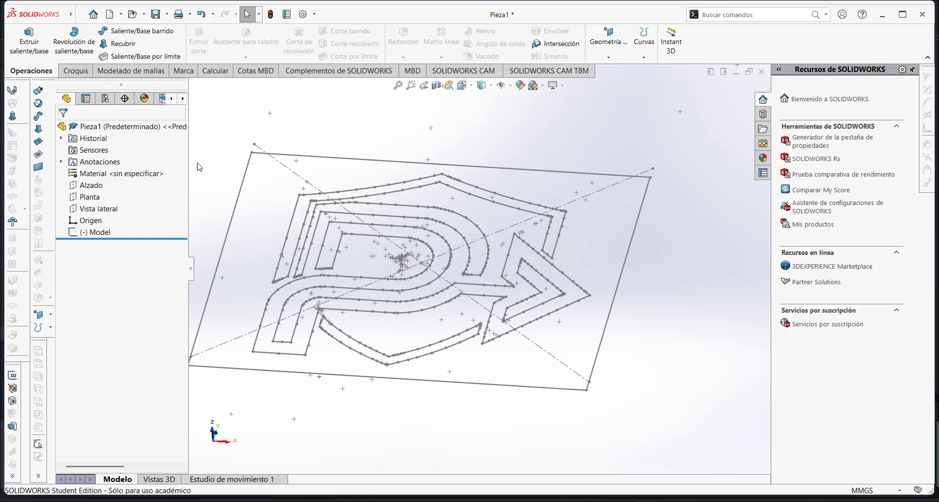
pyautogui.click(94, 232)
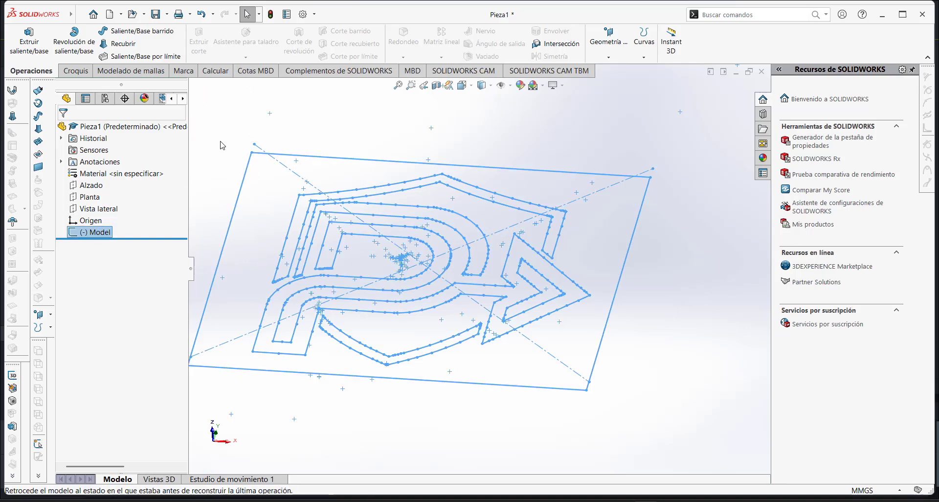
pyautogui.click(28, 42)
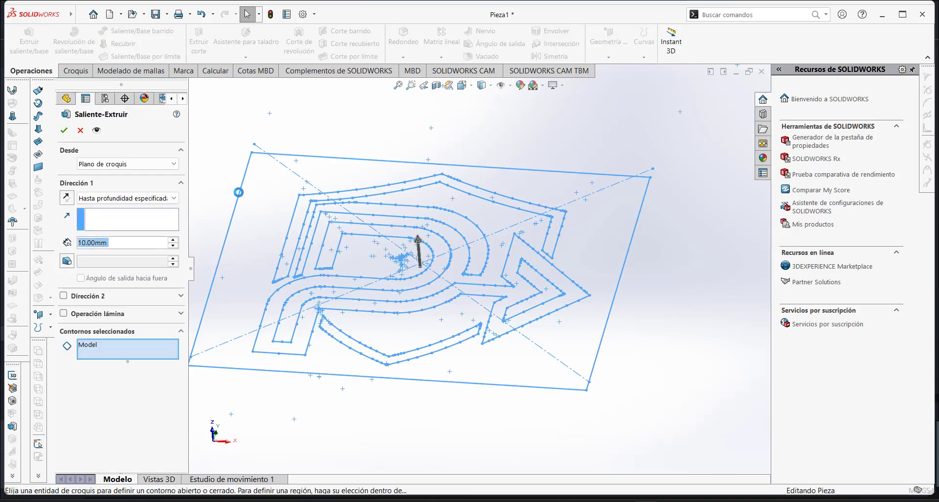
pyautogui.click(252, 219)
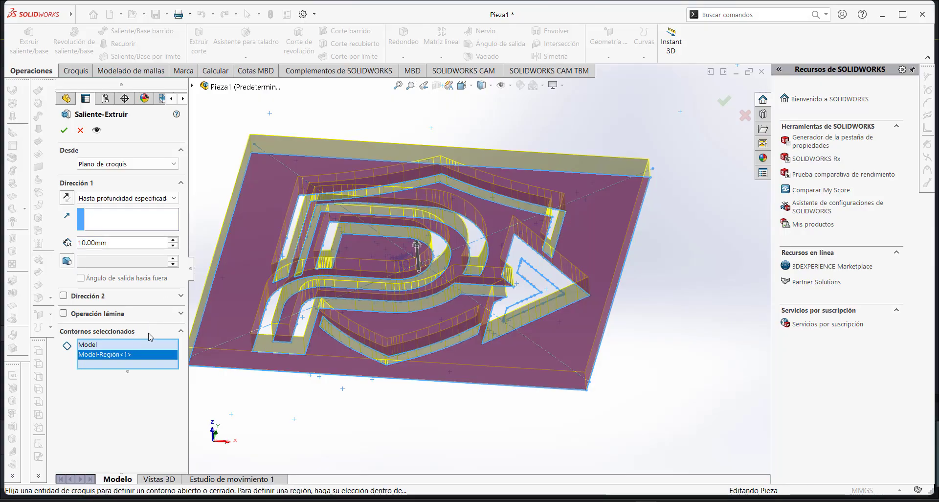
pyautogui.moveTo(252, 271); pyautogui.dragTo(244, 312, button='middle')
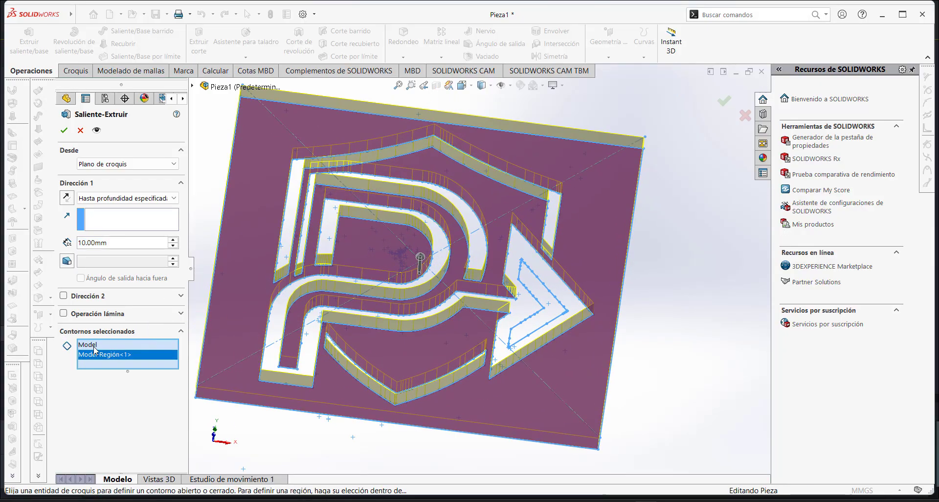
pyautogui.rightClick(95, 348)
pyautogui.click(109, 365)
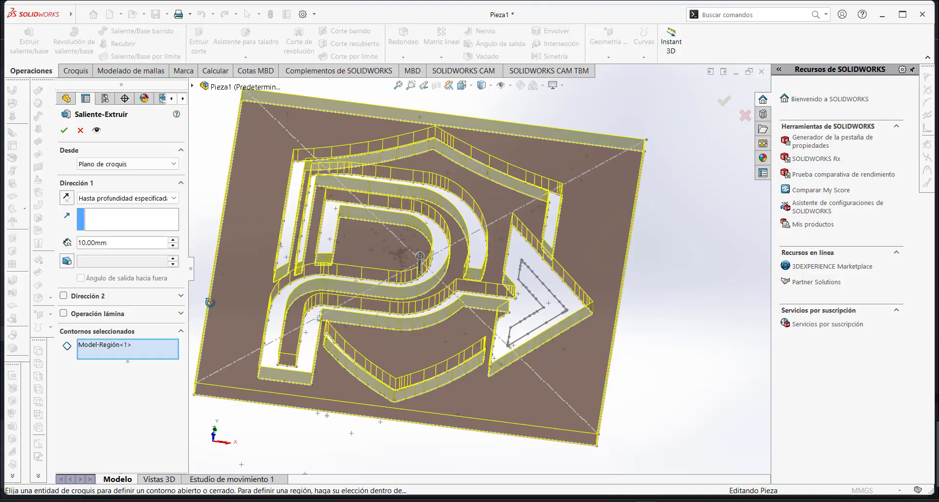
# Set the plate's extrusion depth to 12 mm and accept the feature
pyautogui.moveTo(210, 302); pyautogui.dragTo(199, 270, button='middle')
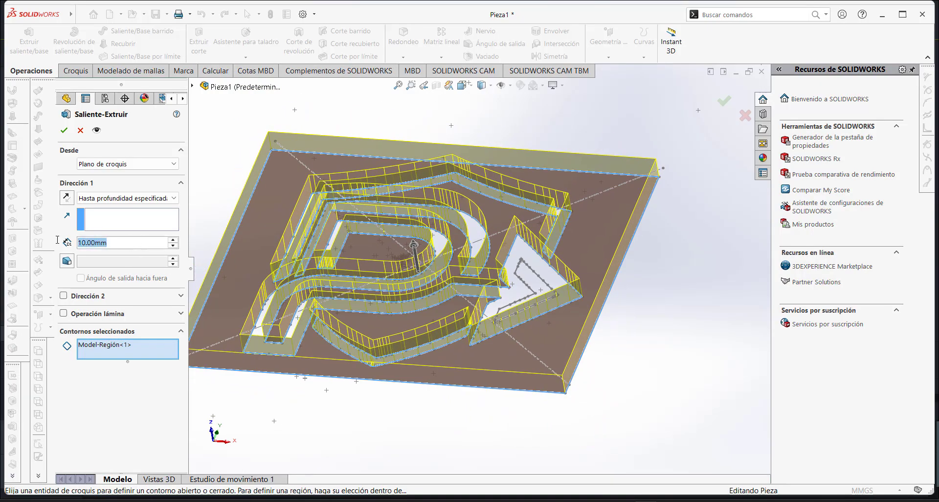
pyautogui.write('12')
pyautogui.press('Return')
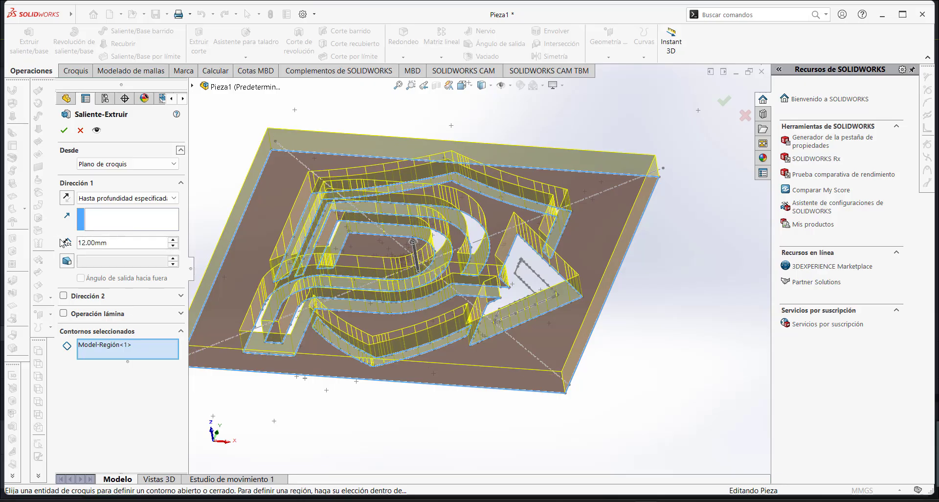
pyautogui.click(63, 130)
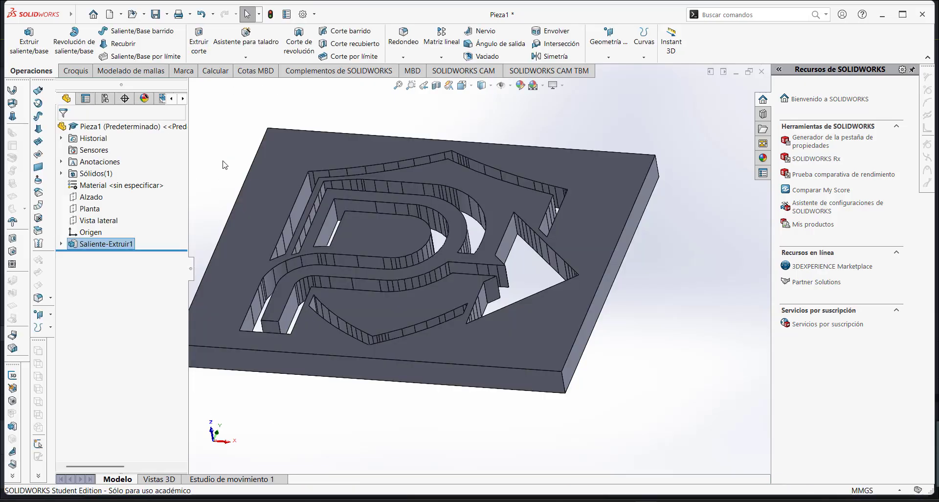
# Start a second boss extrusion from the plate's sketch, selecting the upper shield, outer P band, P with arrow and lower shield regions
pyautogui.click(61, 243)
pyautogui.click(103, 256)
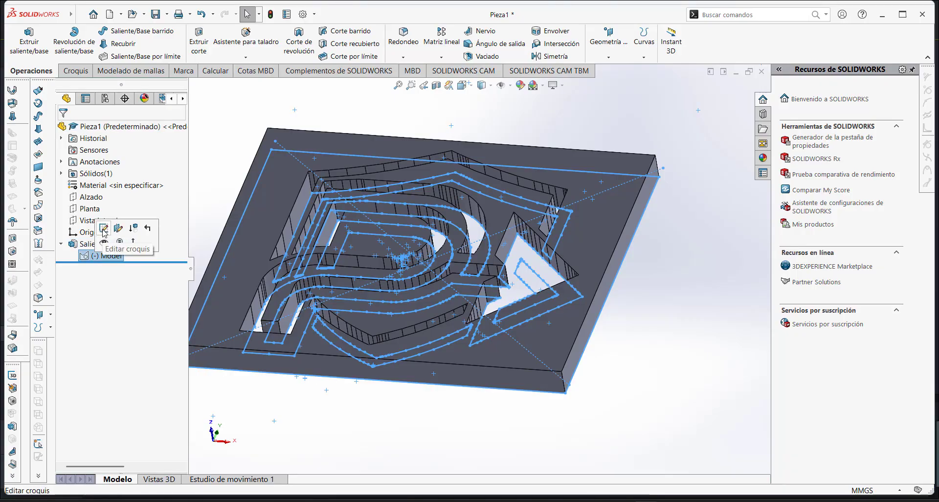
pyautogui.click(107, 230)
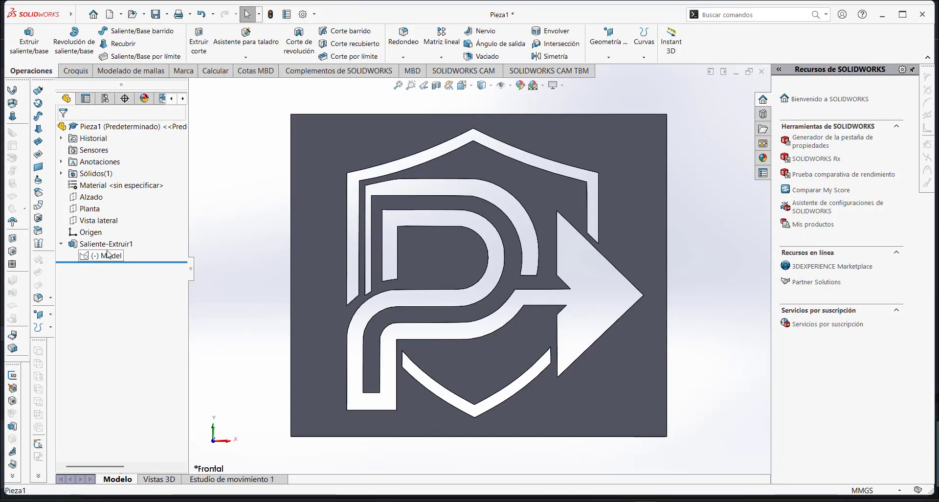
pyautogui.click(106, 254)
pyautogui.click(29, 42)
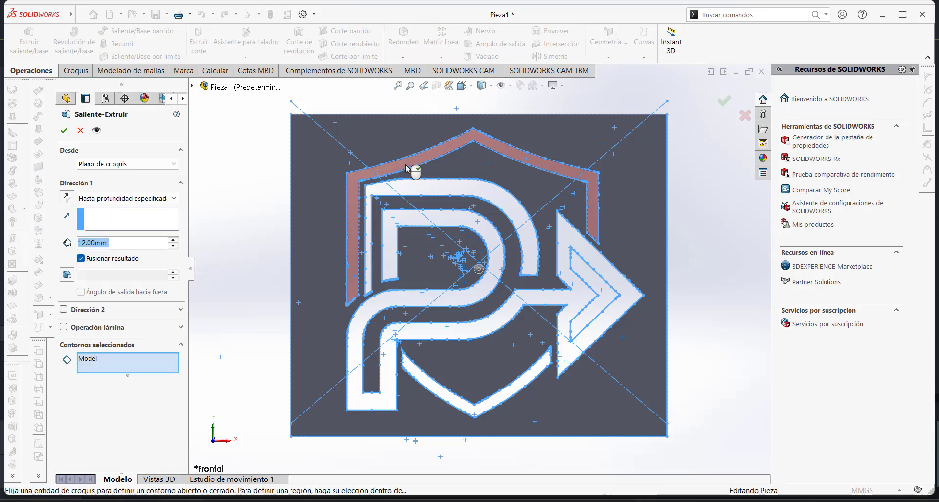
pyautogui.click(420, 191)
pyautogui.click(453, 215)
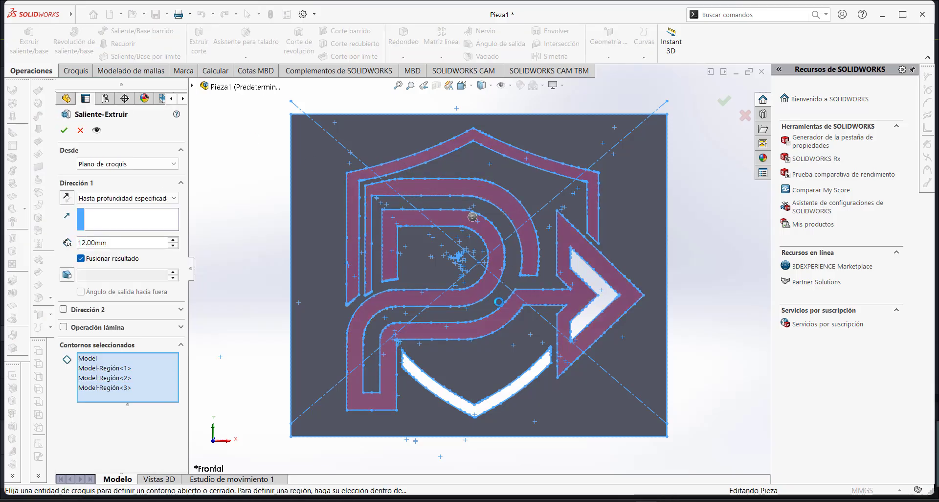
pyautogui.click(502, 397)
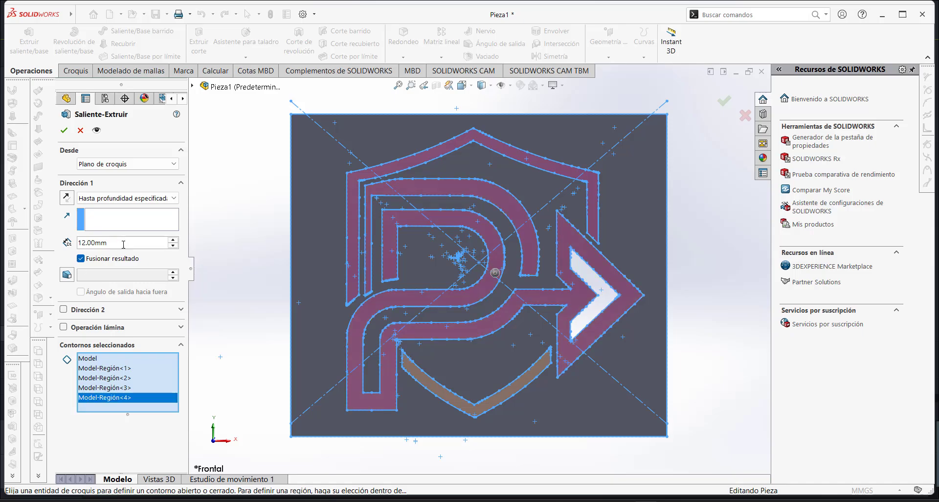
# Set the logo regions' extrusion depth to 6 mm and accept the feature
pyautogui.write('6')
pyautogui.press('Return')
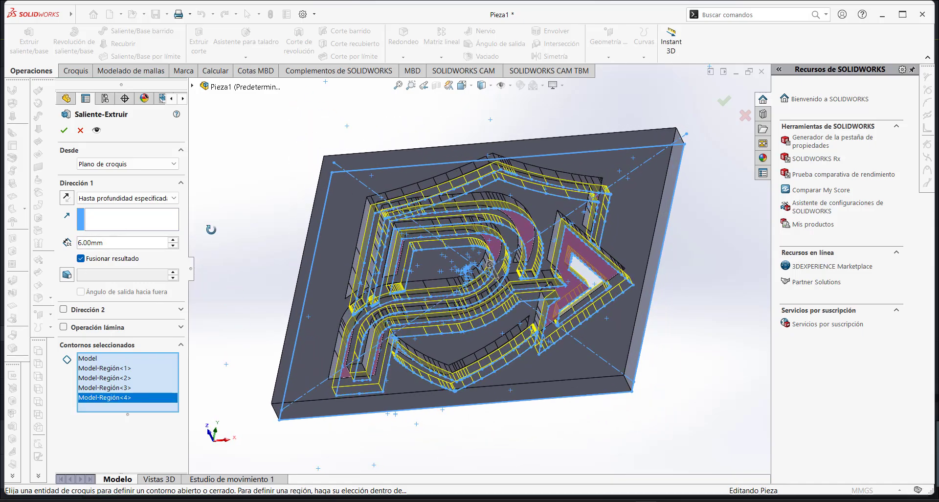
pyautogui.moveTo(211, 230); pyautogui.dragTo(266, 306, button='middle')
pyautogui.press('Return')
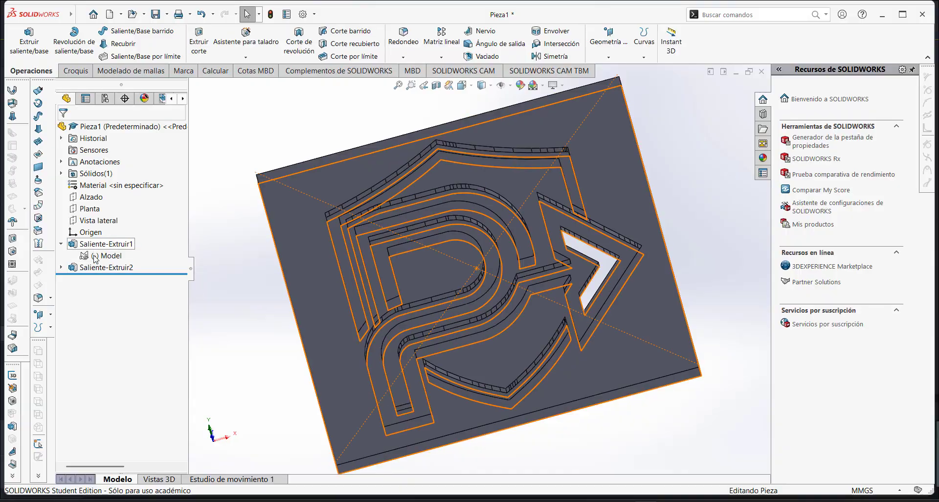
# Edit the 6 mm logo extrusion to add the arrow's inner chevron region to its contours and accept the feature
pyautogui.rightClick(105, 267)
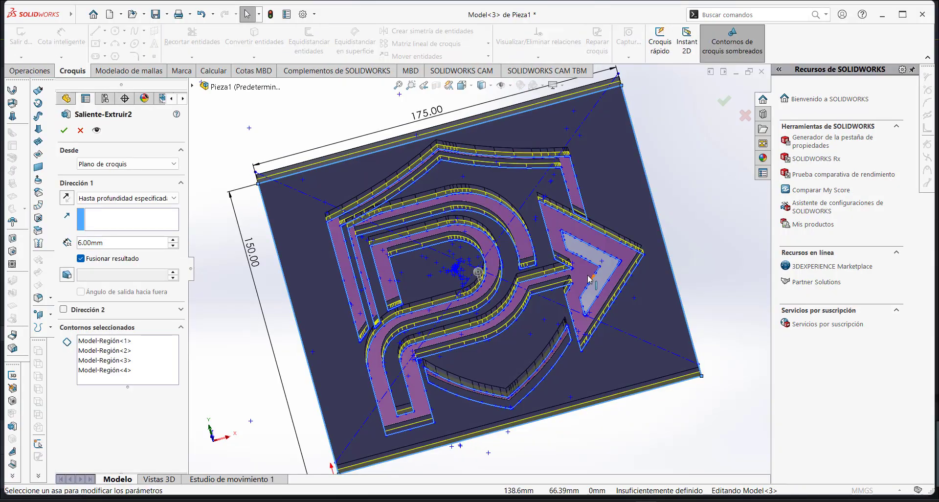
pyautogui.click(107, 374)
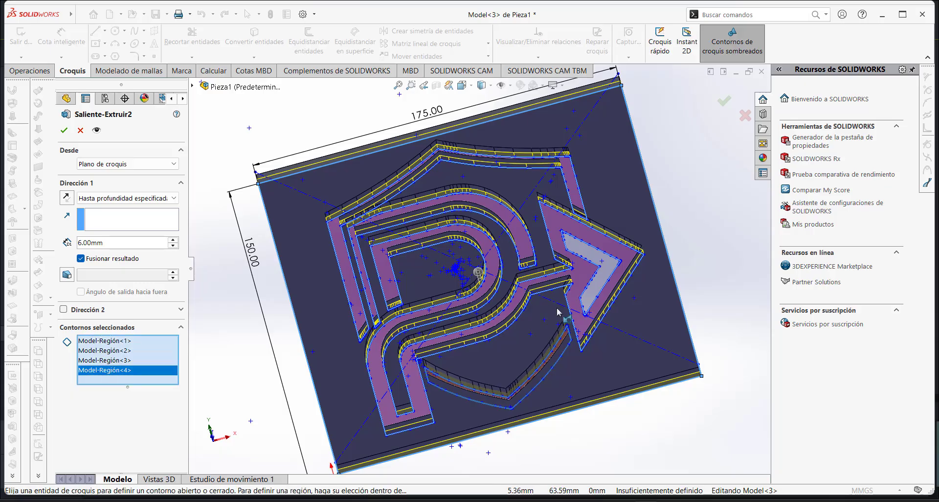
pyautogui.click(594, 256)
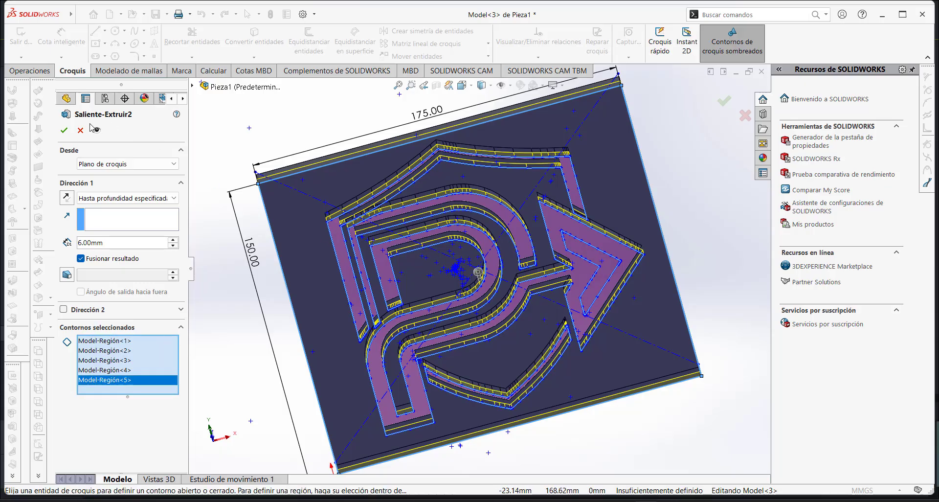
pyautogui.press('Return')
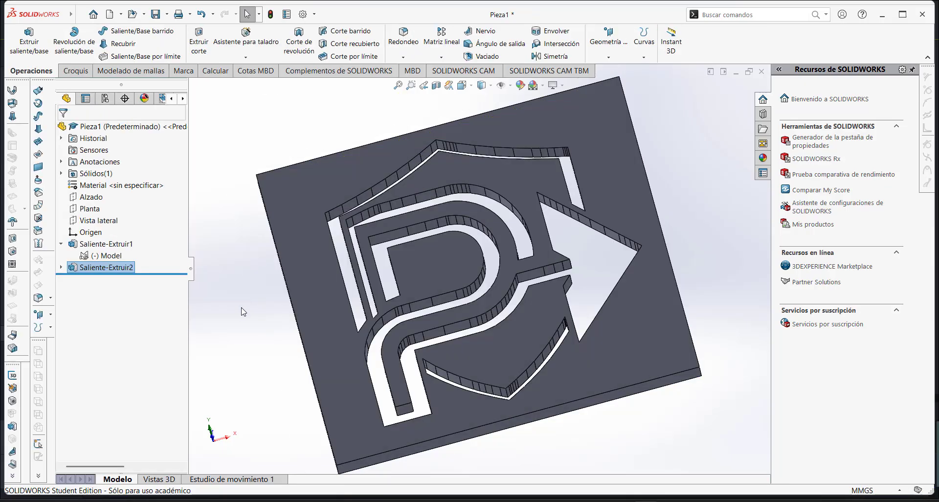
# Edit the logo extrusion again and remove the plate's outer contour from its selected contours
pyautogui.rightClick(115, 267)
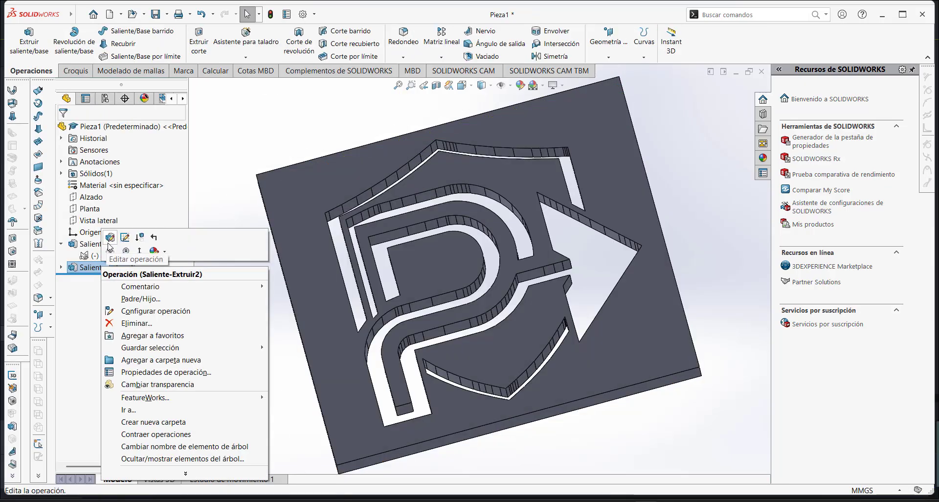
pyautogui.click(131, 240)
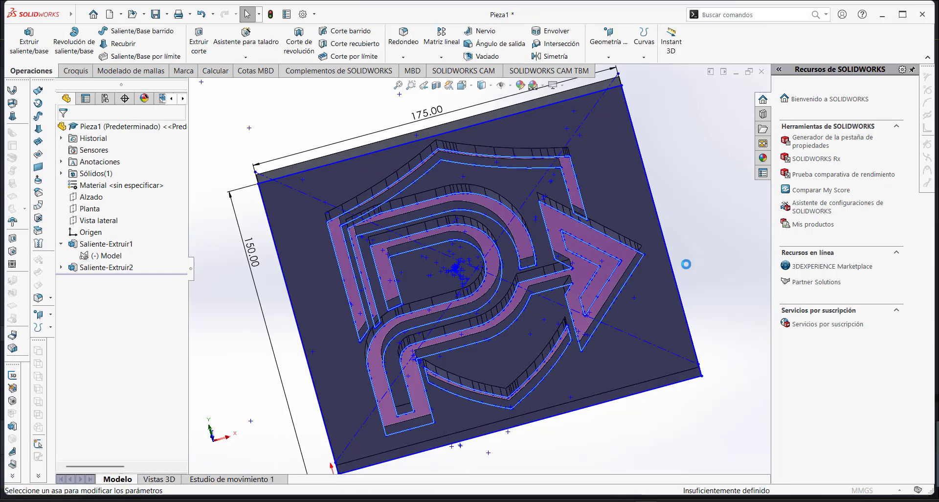
pyautogui.moveTo(704, 293); pyautogui.dragTo(724, 243, button='middle')
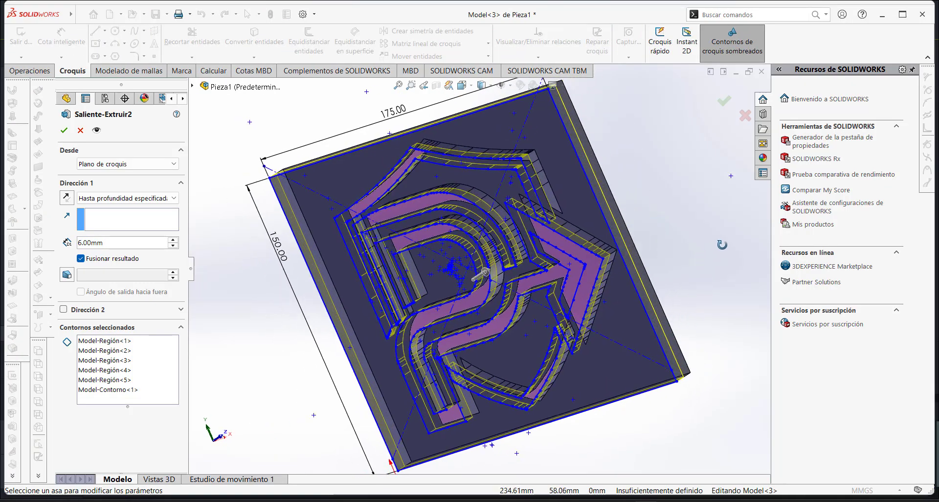
pyautogui.click(129, 391)
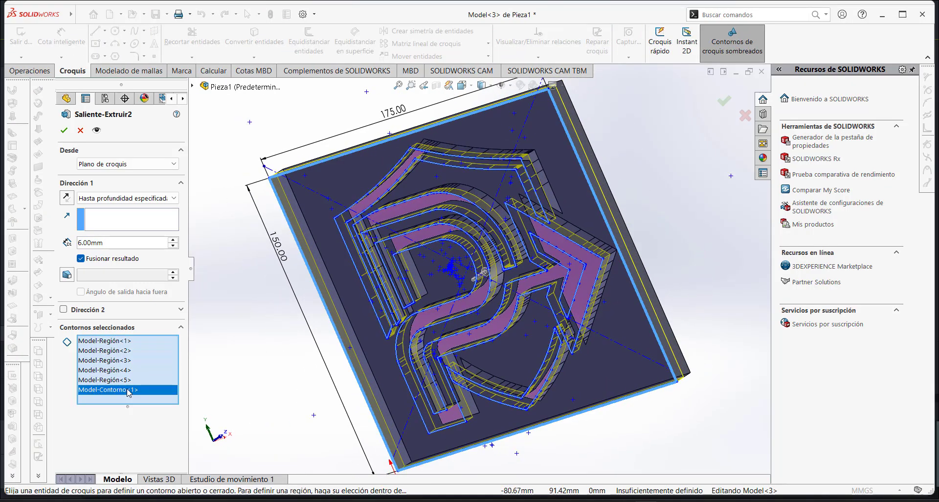
pyautogui.rightClick(129, 391)
pyautogui.click(152, 407)
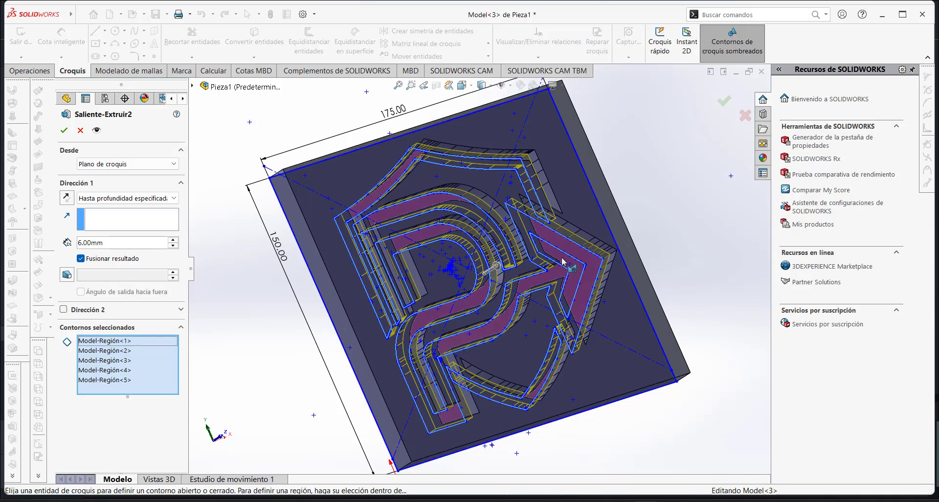
# Deselect the arrow's inner chevron region from the logo extrusion's contours and accept the feature
pyautogui.hotkey('ctrl', '8')
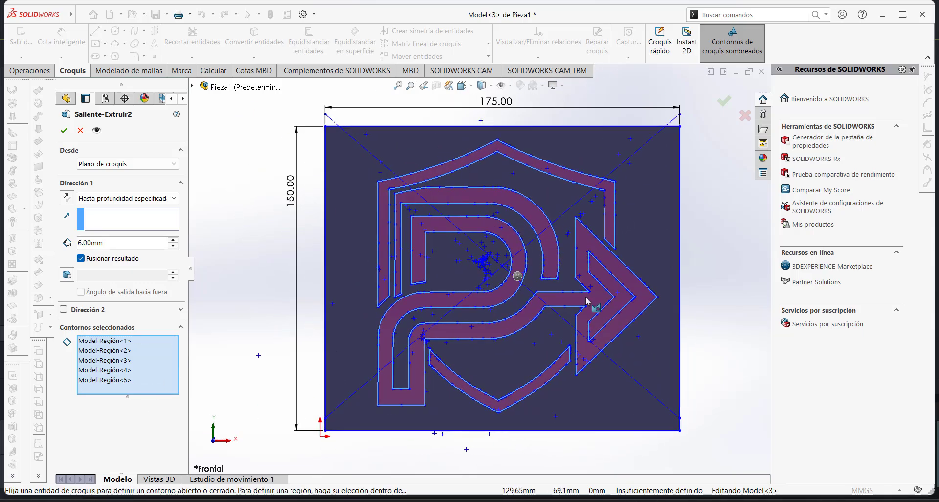
pyautogui.scroll(-4, 598, 282)
pyautogui.click(608, 256)
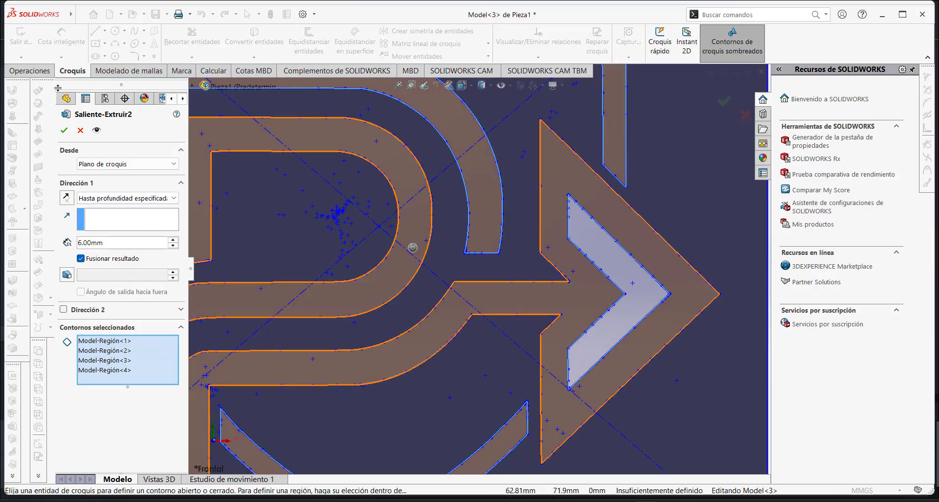
pyautogui.click(64, 131)
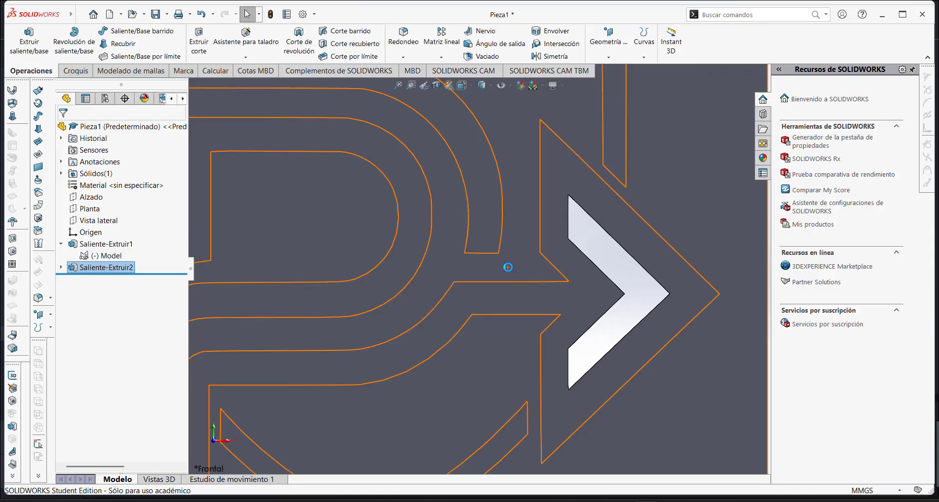
pyautogui.press('f')
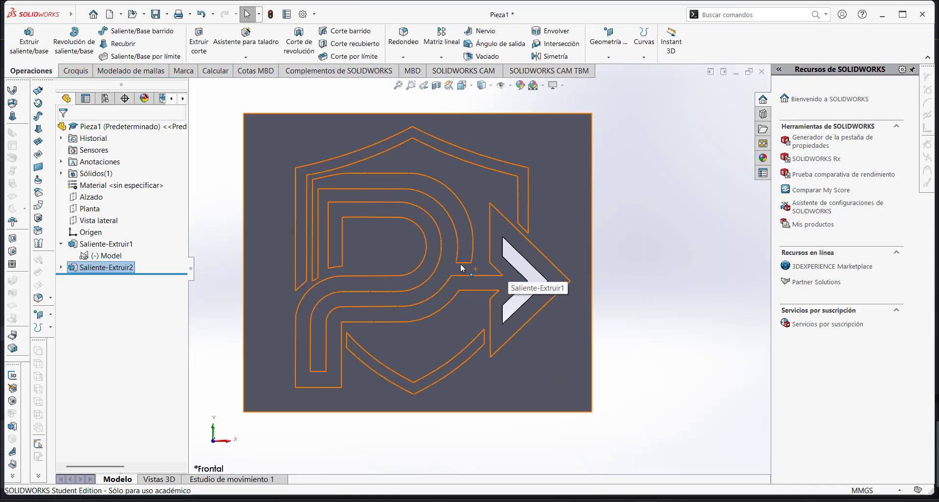
pyautogui.moveTo(436, 302); pyautogui.dragTo(433, 256, button='middle')
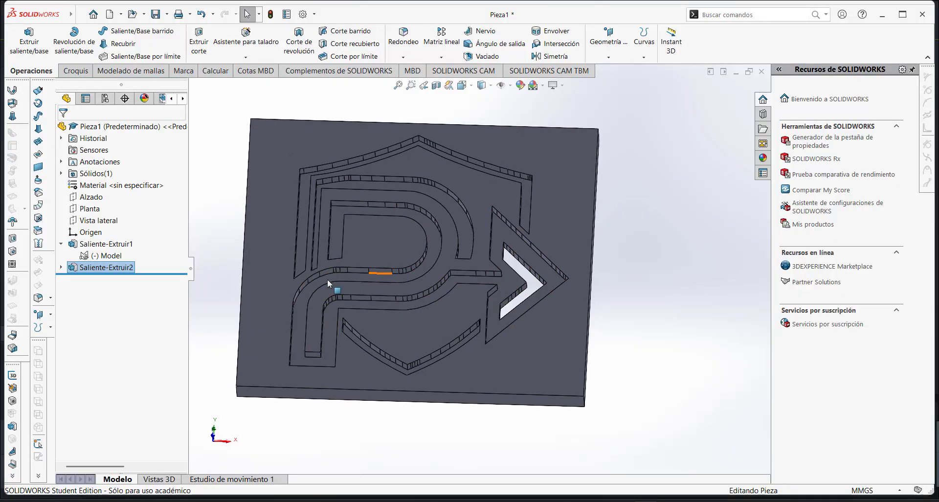
# Edit the 6 mm logo extrusion, include the arrow's inner chevron region as a contour, and accept the feature
pyautogui.rightClick(117, 272)
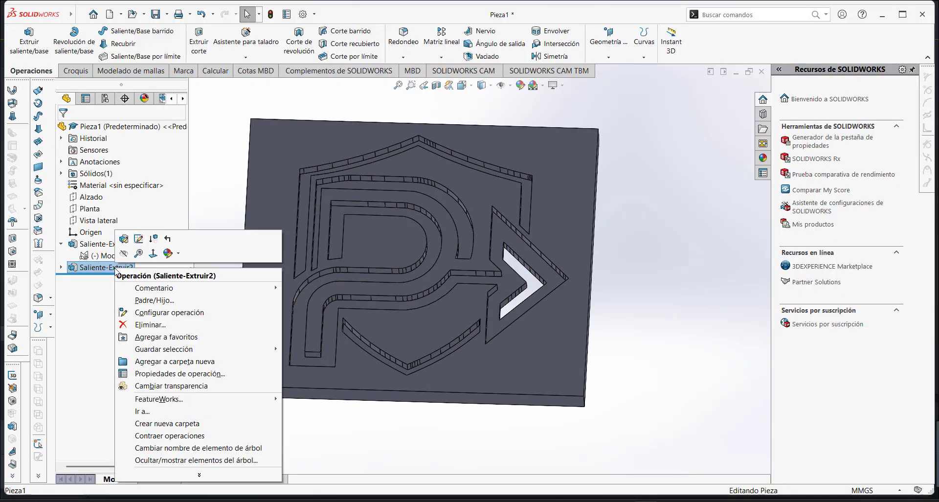
pyautogui.click(138, 240)
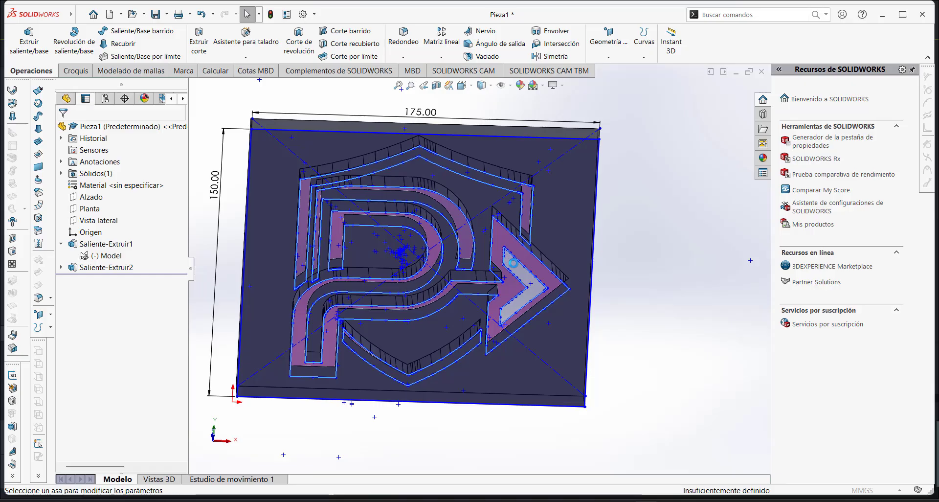
pyautogui.scroll(-2, 513, 264)
pyautogui.click(514, 270)
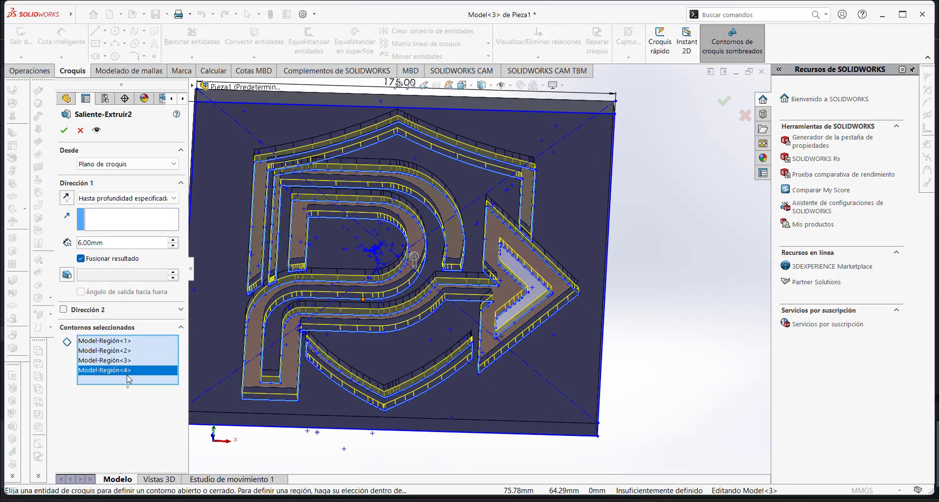
pyautogui.click(513, 272)
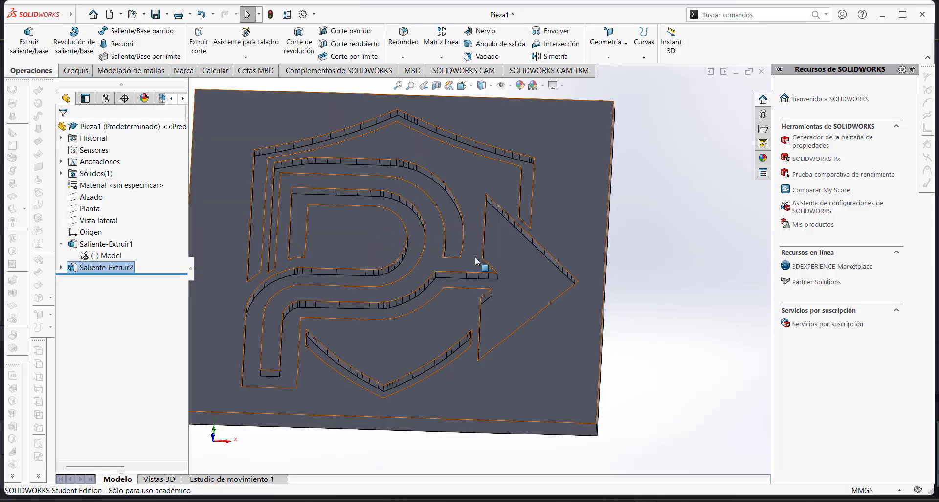
pyautogui.scroll(3, 475, 258)
pyautogui.moveTo(475, 259); pyautogui.dragTo(457, 394, button='middle')
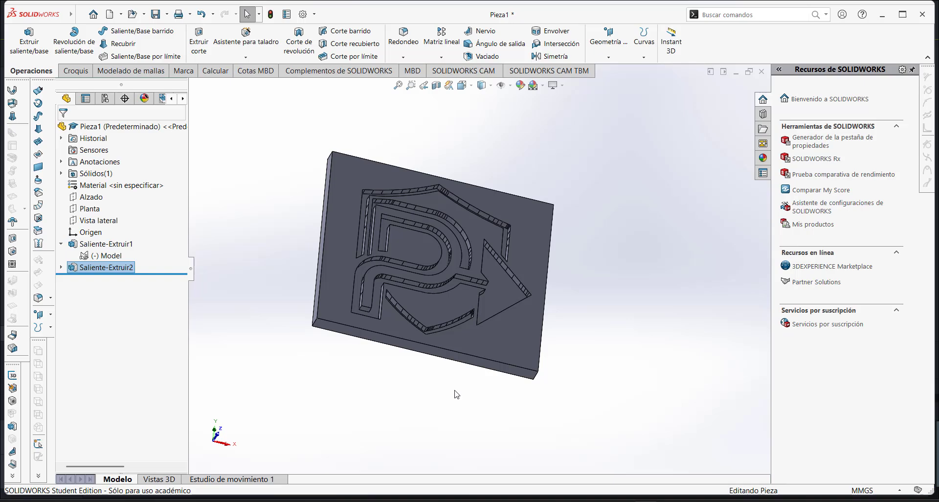
pyautogui.hotkey('ctrl', '7')
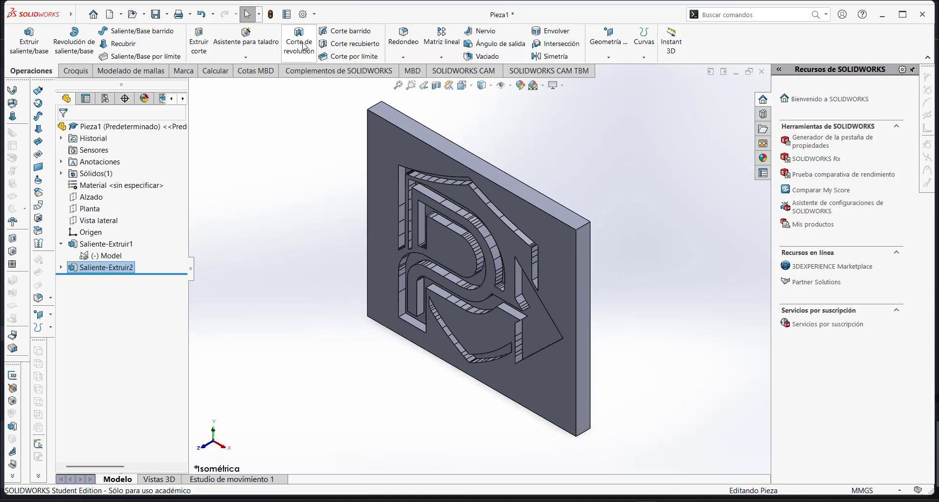
# Check that the SOLIDWORKS CAM 2024 add-in is enabled and accept the add-ins list
pyautogui.click(314, 14)
pyautogui.click(332, 52)
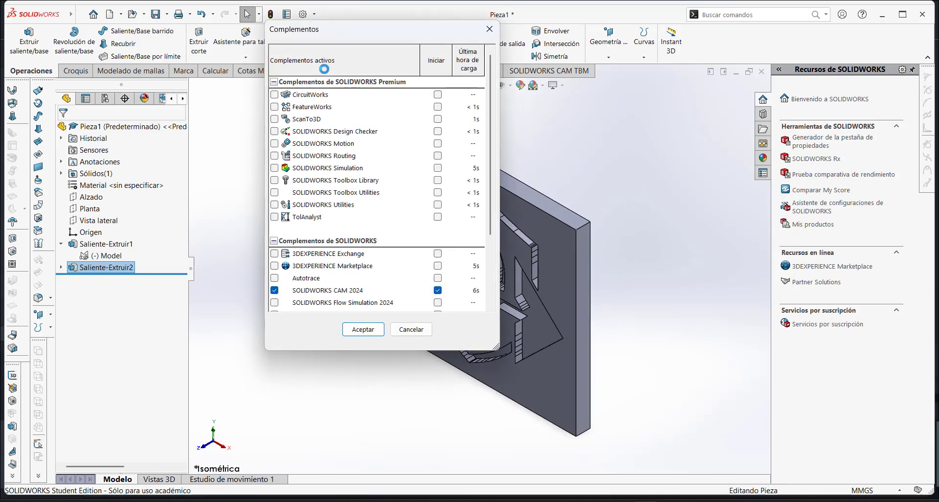
pyautogui.click(362, 329)
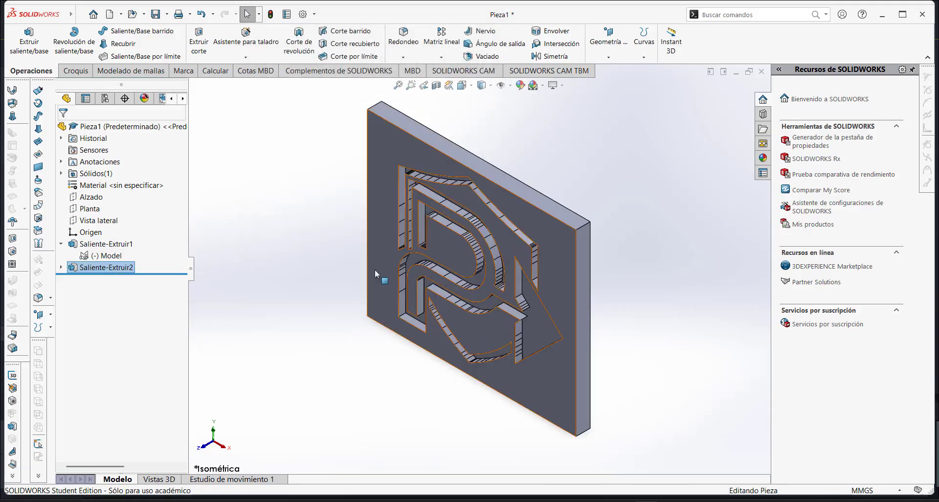
# Open the CAM machine definition and review the available machines and the tools in the Tool Crib 2 (Metric) turret
pyautogui.click(377, 282)
pyautogui.hotkey('ctrl', '8')
pyautogui.click(242, 188)
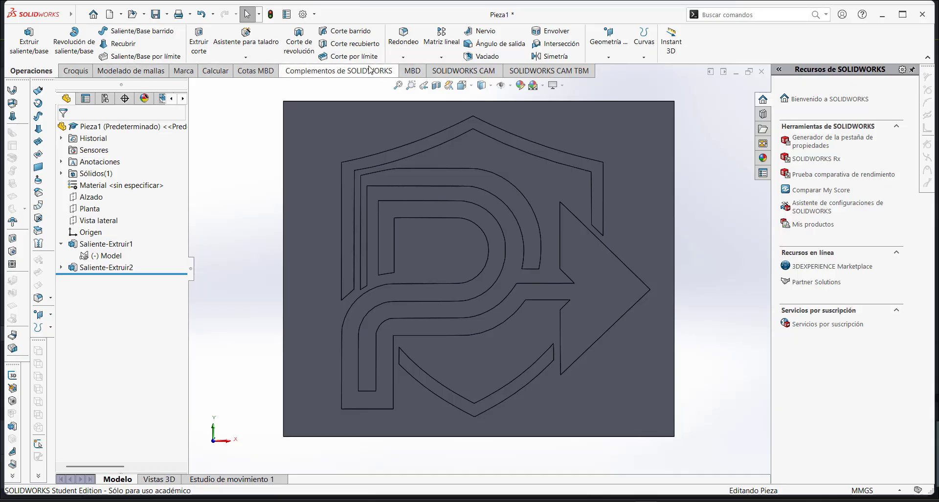
pyautogui.click(453, 71)
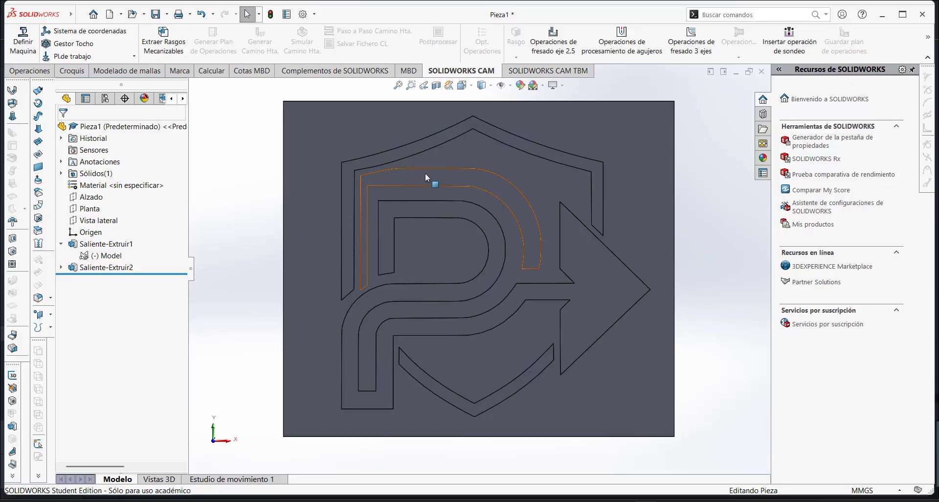
pyautogui.moveTo(430, 178); pyautogui.dragTo(421, 318, button='middle')
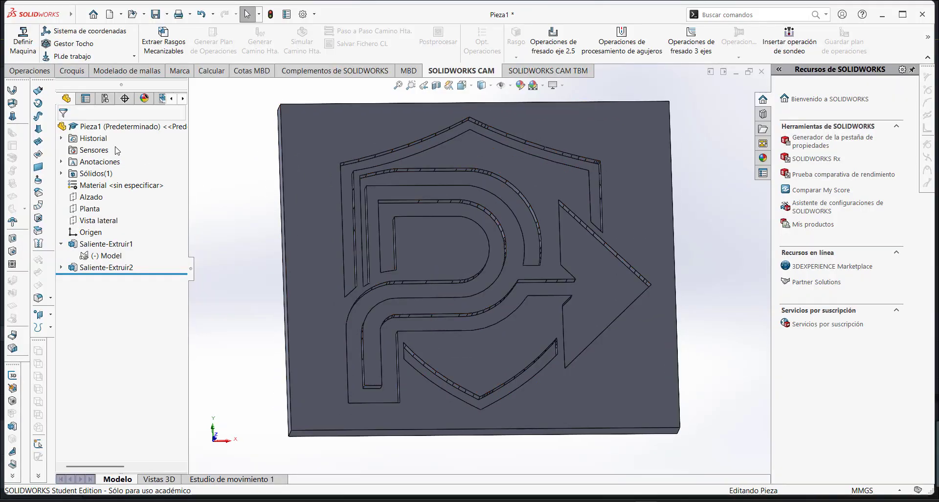
pyautogui.click(24, 47)
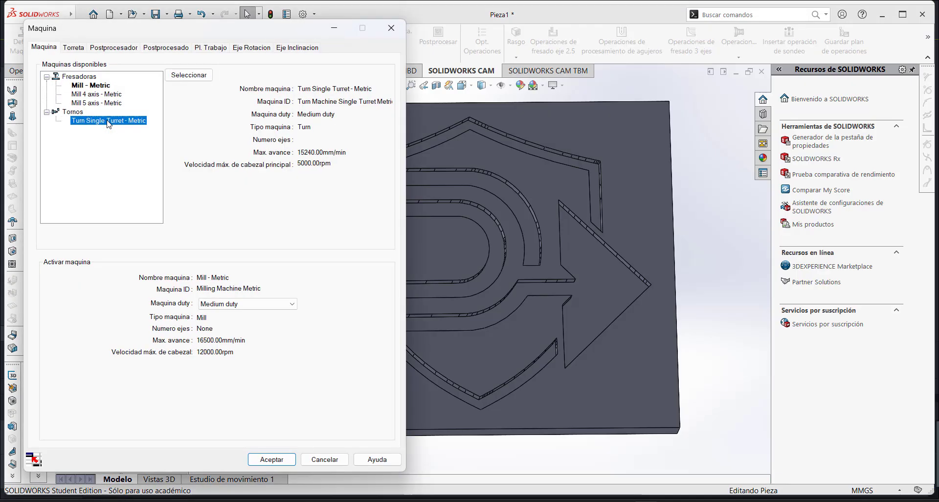
pyautogui.click(73, 47)
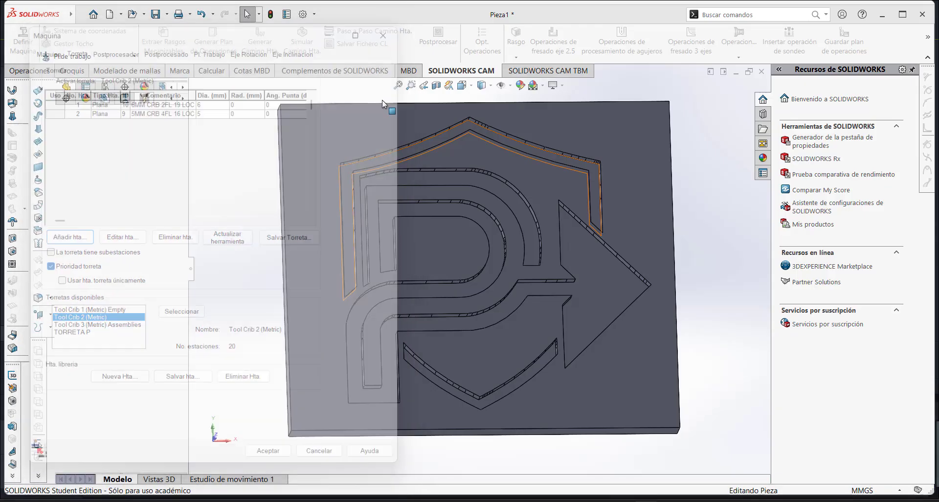
# Measure the width of the outer P band's vertical groove between its two side walls
pyautogui.scroll(-5, 370, 182)
pyautogui.scroll(-5, 365, 186)
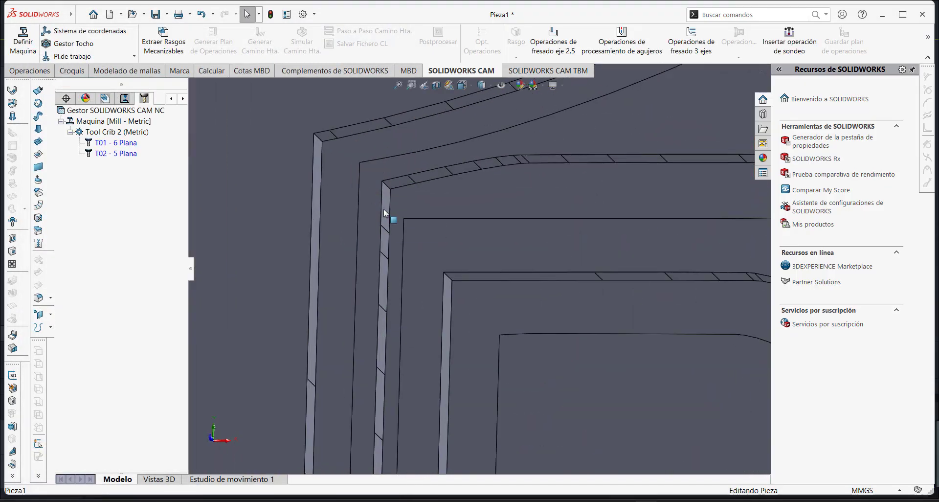
pyautogui.click(386, 214)
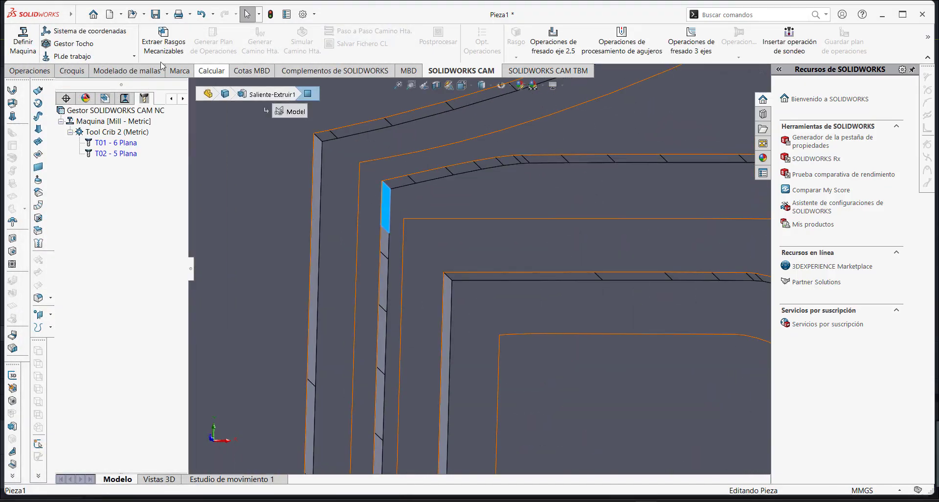
pyautogui.click(212, 71)
pyautogui.click(172, 33)
pyautogui.moveTo(361, 228); pyautogui.dragTo(346, 250, button='middle')
pyautogui.click(422, 233)
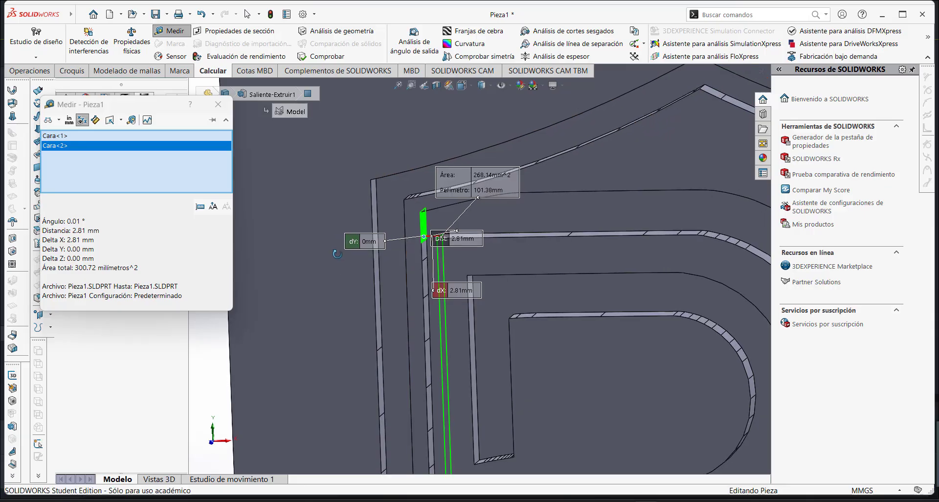
pyautogui.click(219, 105)
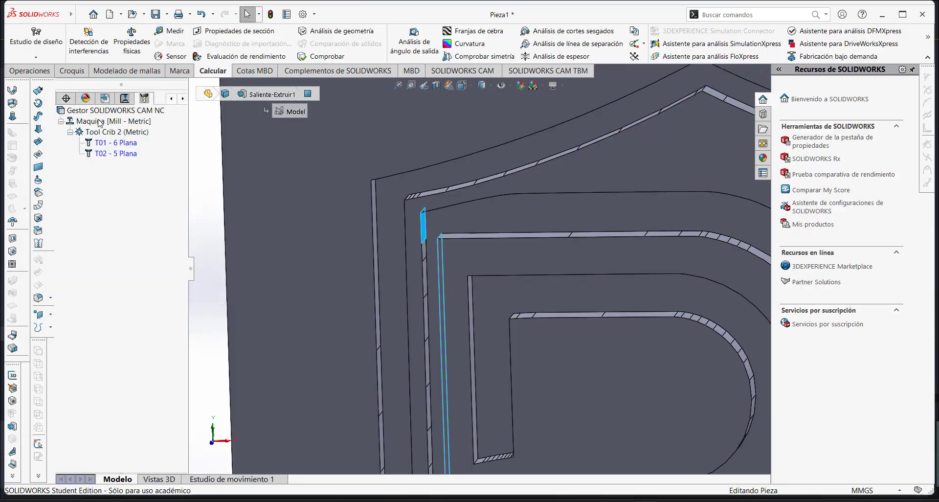
# Open the Mill - Metric machine definition from the CAM operation setup to access its turret tools
pyautogui.click(109, 100)
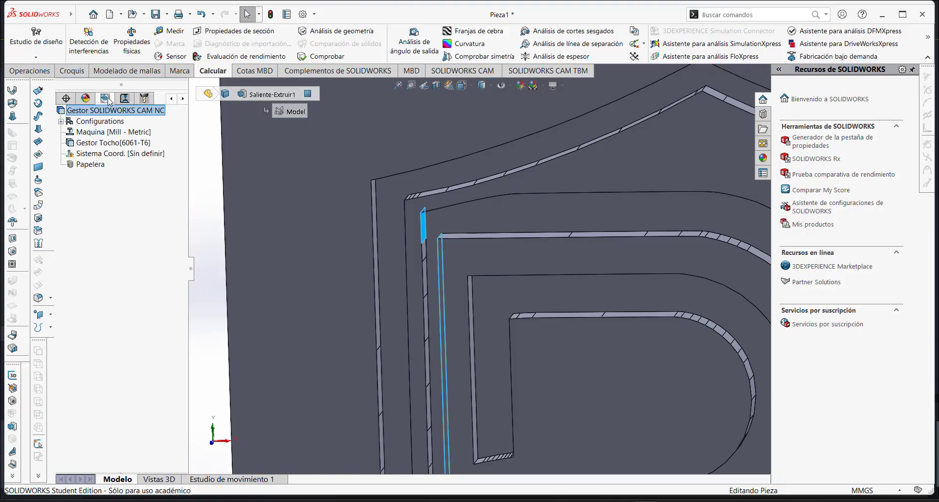
pyautogui.click(100, 132)
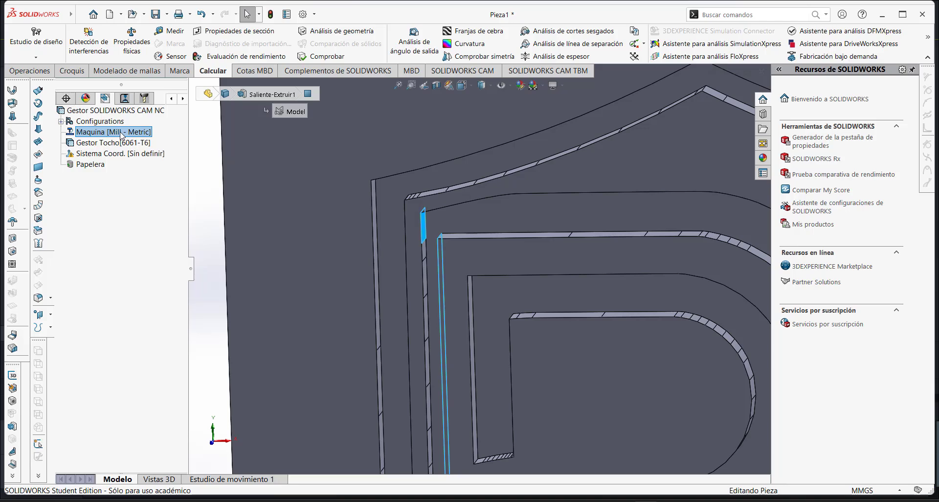
pyautogui.doubleClick(121, 136)
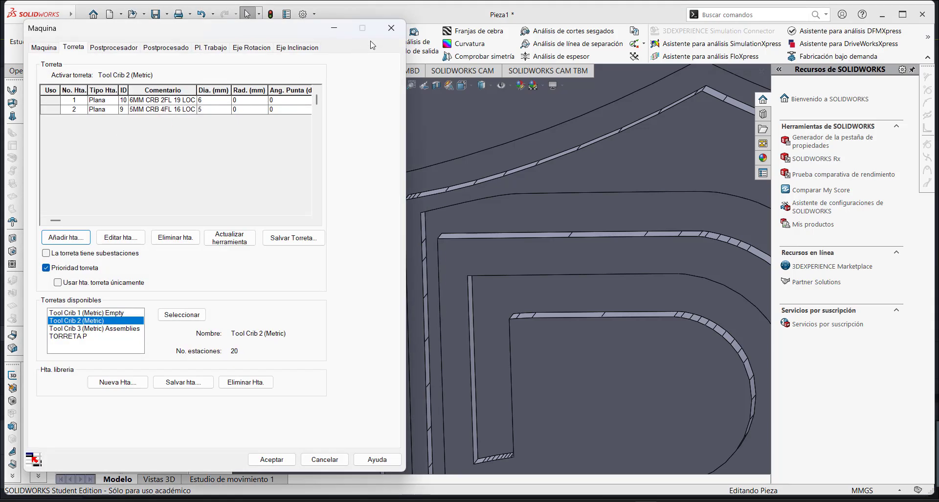
pyautogui.moveTo(203, 33); pyautogui.dragTo(391, 39)
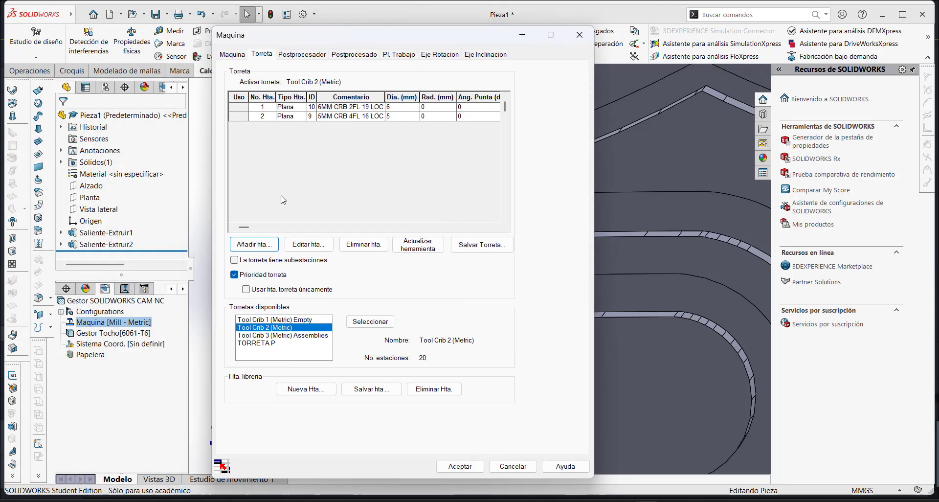
pyautogui.click(271, 243)
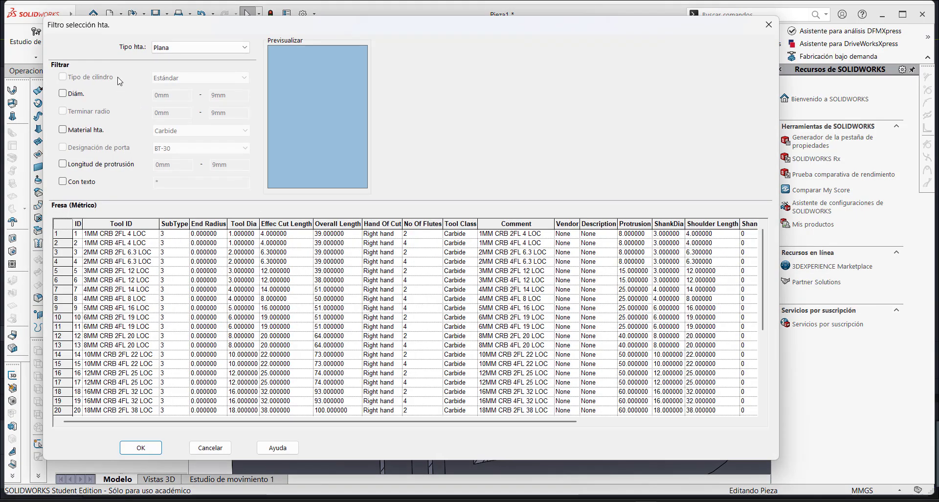
pyautogui.click(170, 51)
pyautogui.click(170, 51)
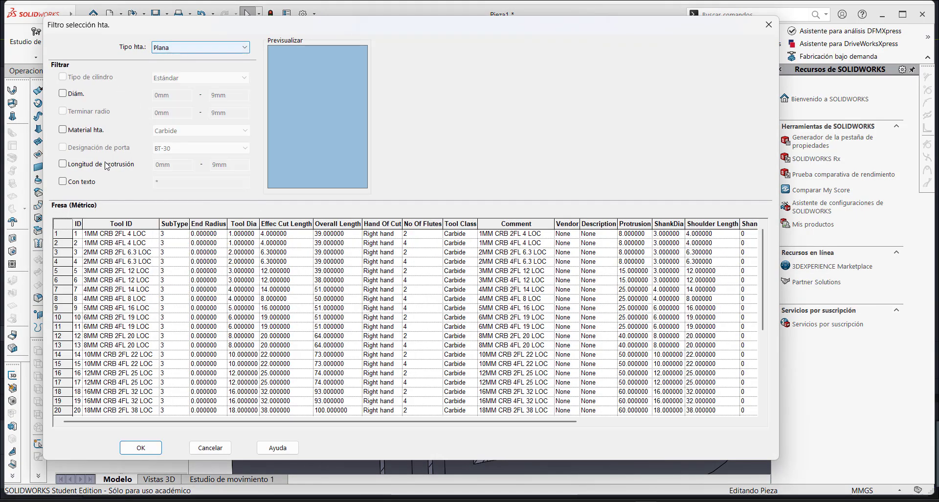
pyautogui.click(103, 94)
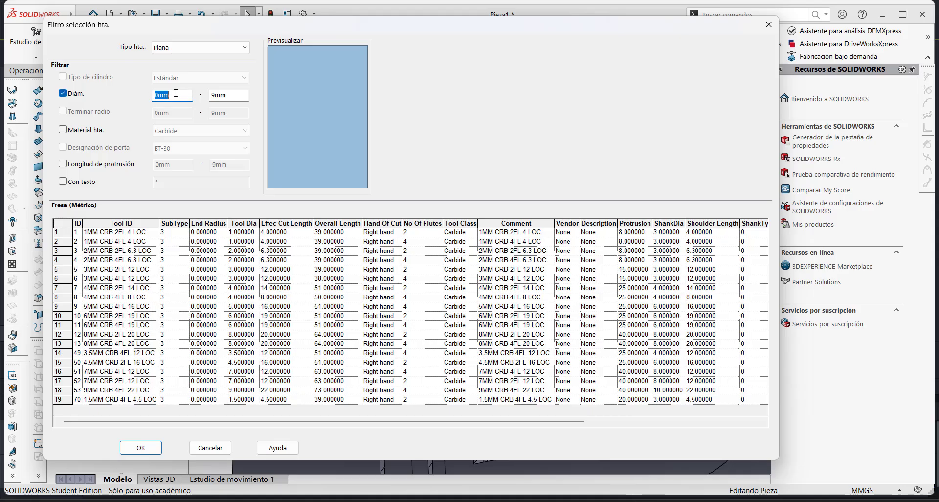
pyautogui.click(219, 93)
pyautogui.press('Return')
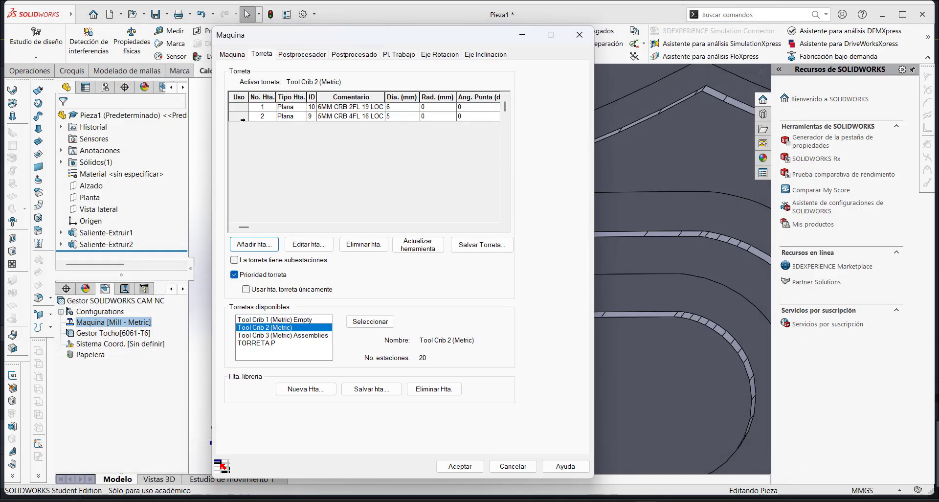
# Add the 2MM CRB 2FL 6.3 LOC flat end mill to the Tool Crib 2 (Metric) turret, filtering the library to 0–3 mm diameters
pyautogui.click(258, 245)
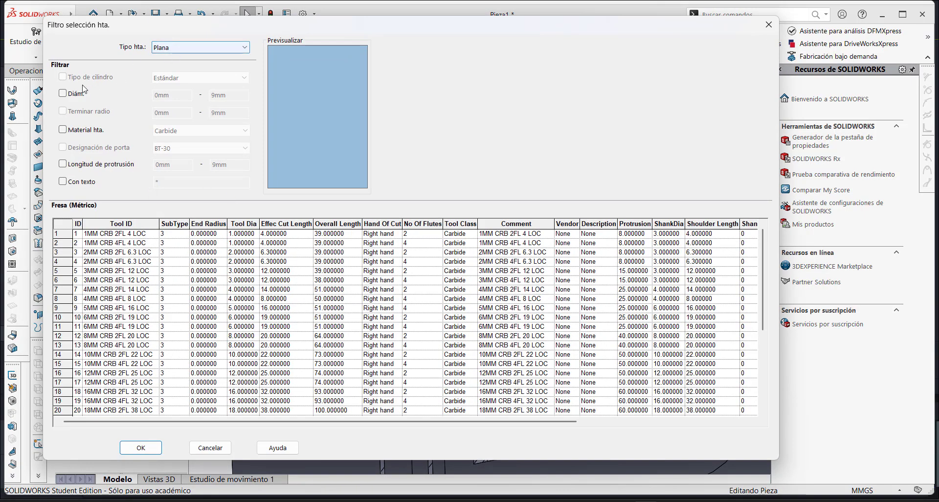
pyautogui.click(62, 93)
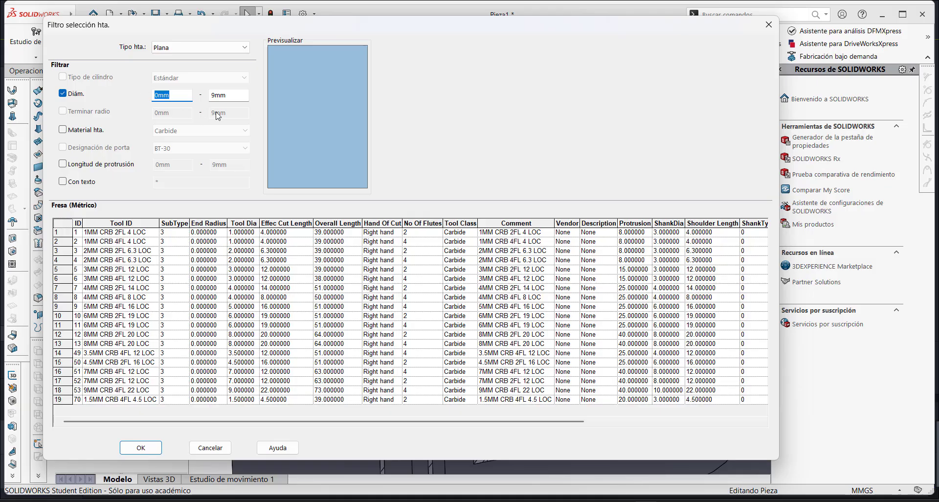
pyautogui.click(216, 95)
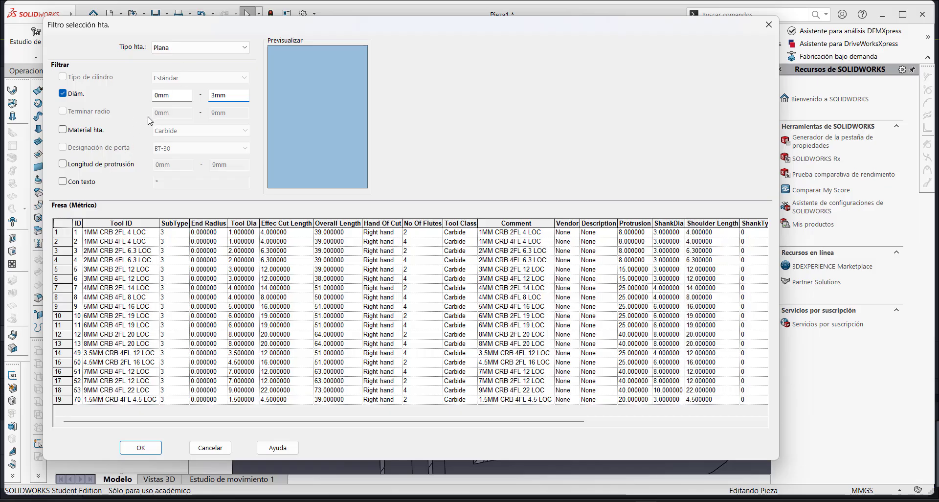
pyautogui.click(170, 94)
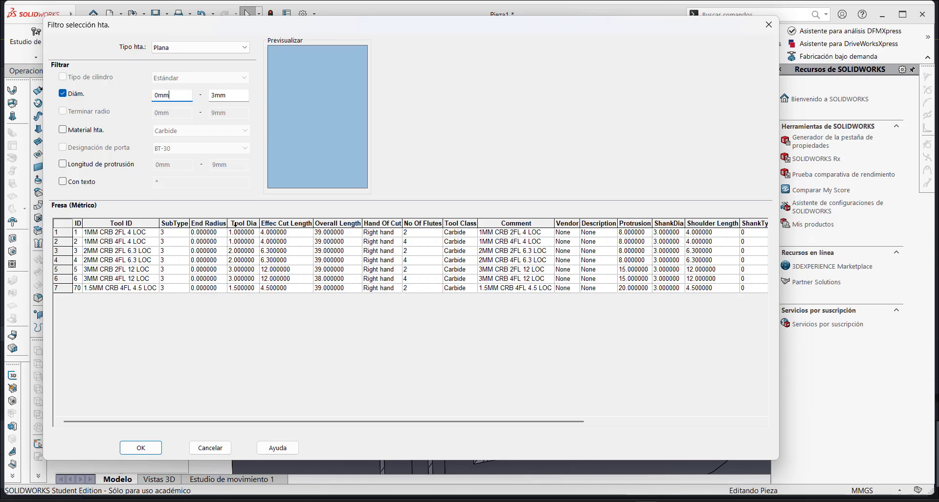
pyautogui.click(145, 251)
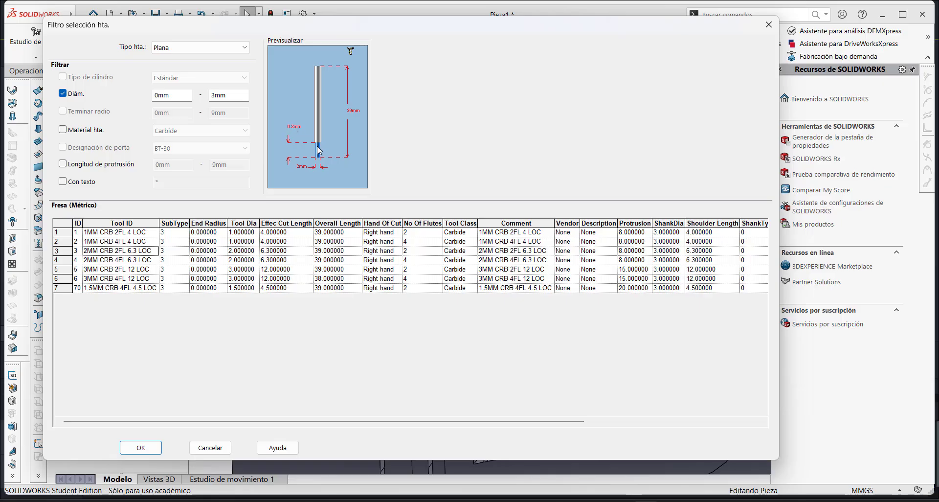
pyautogui.moveTo(595, 35); pyautogui.dragTo(590, 67)
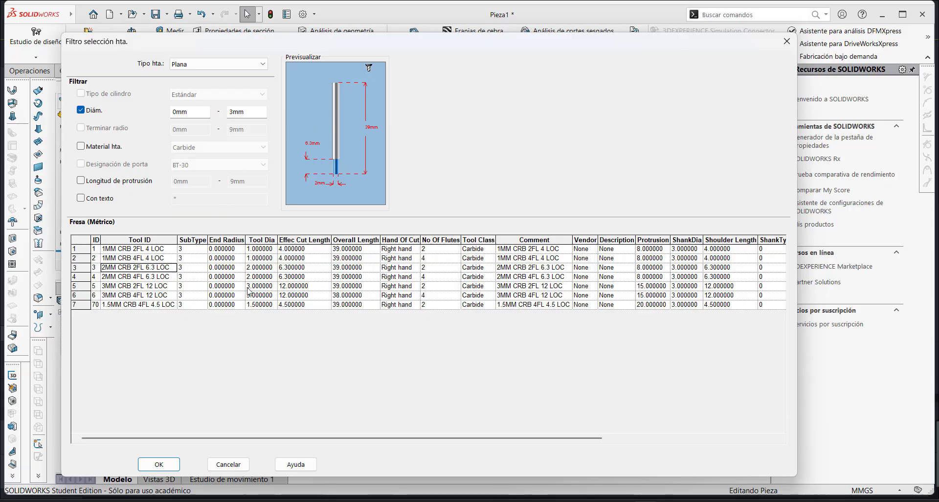
pyautogui.click(160, 466)
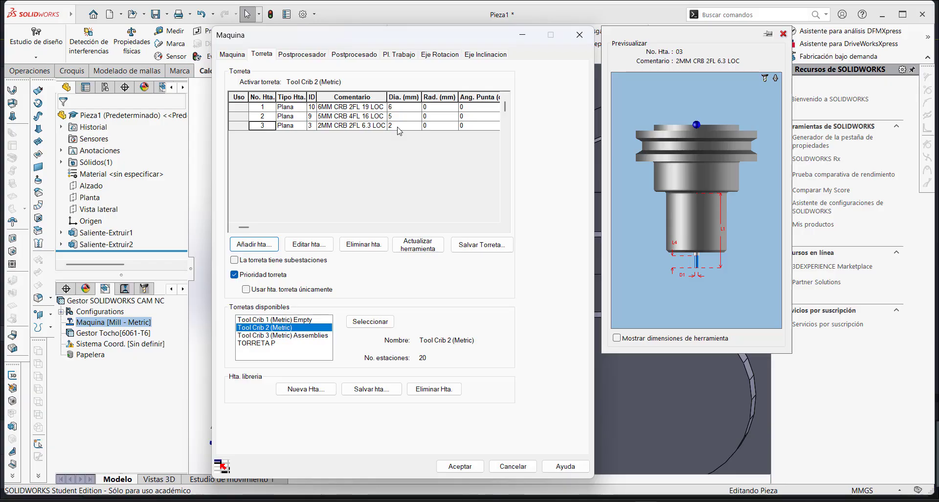
pyautogui.click(393, 117)
pyautogui.click(377, 138)
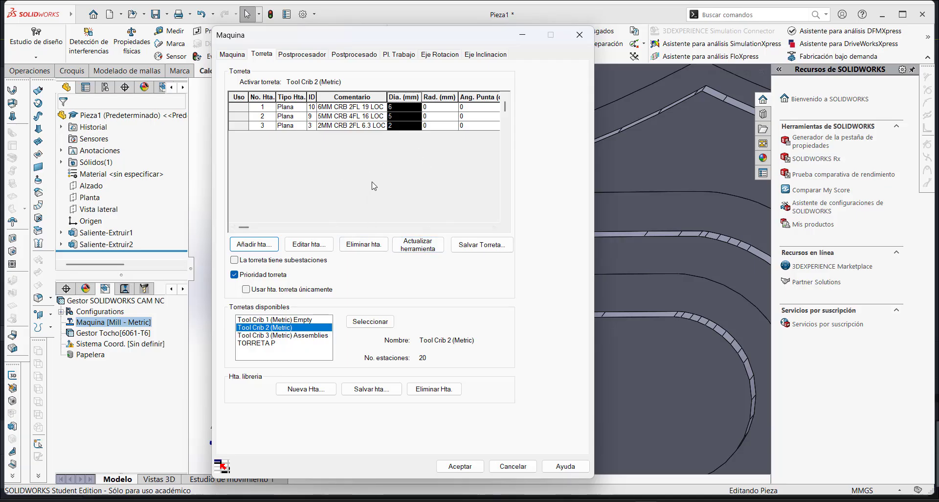
# Compare the specifications of the 4-axis, 5-axis and standard Mill - Metric machines
pyautogui.click(232, 55)
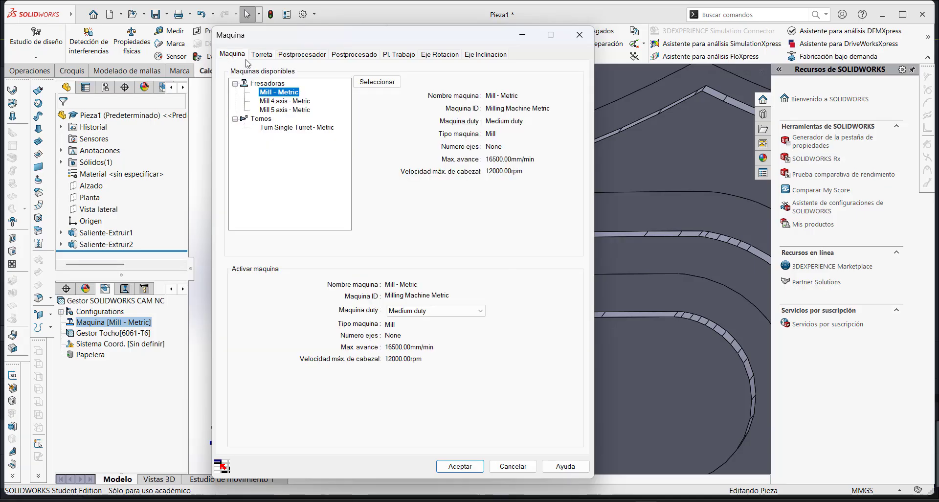
pyautogui.click(283, 100)
pyautogui.click(279, 110)
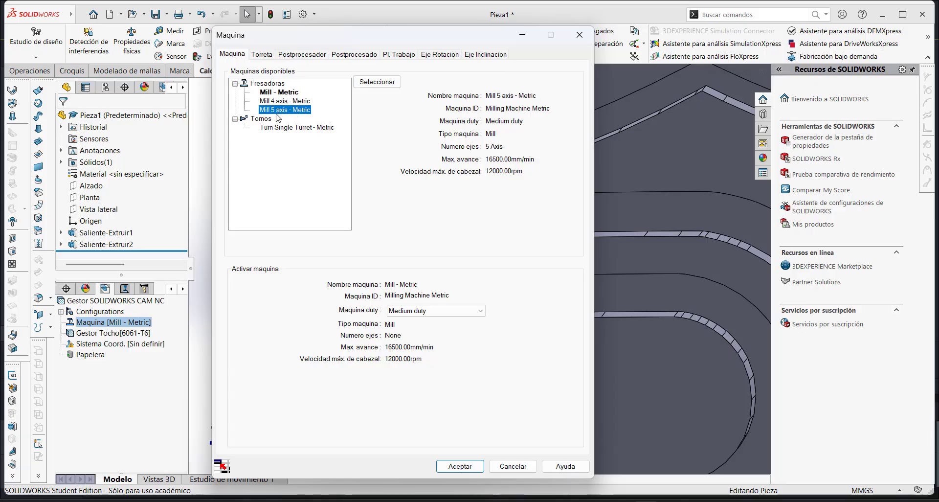
pyautogui.click(277, 101)
pyautogui.click(279, 92)
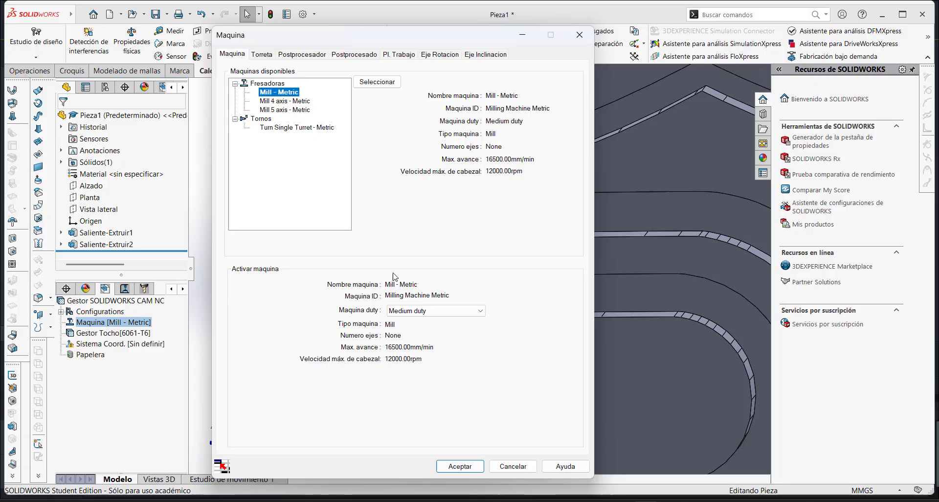
# Review the machine duty options available for the active Mill - Metric machine
pyautogui.click(416, 311)
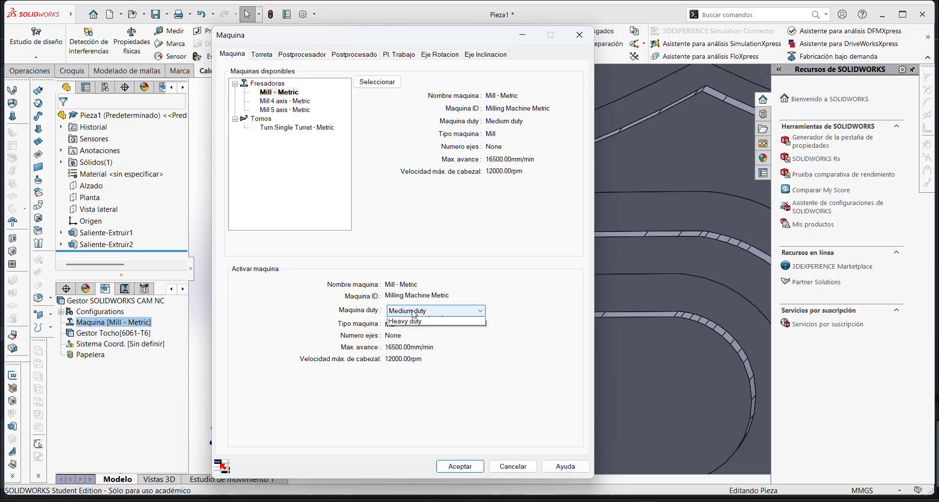
pyautogui.click(412, 312)
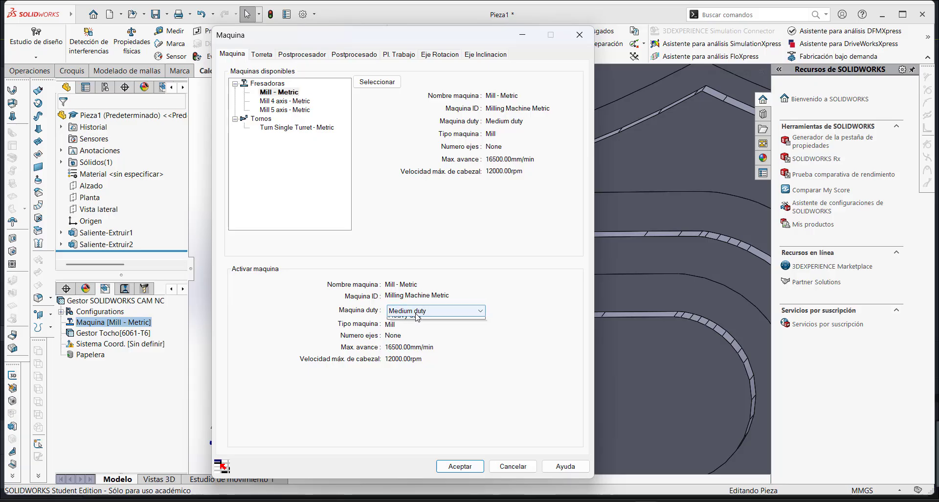
pyautogui.click(413, 312)
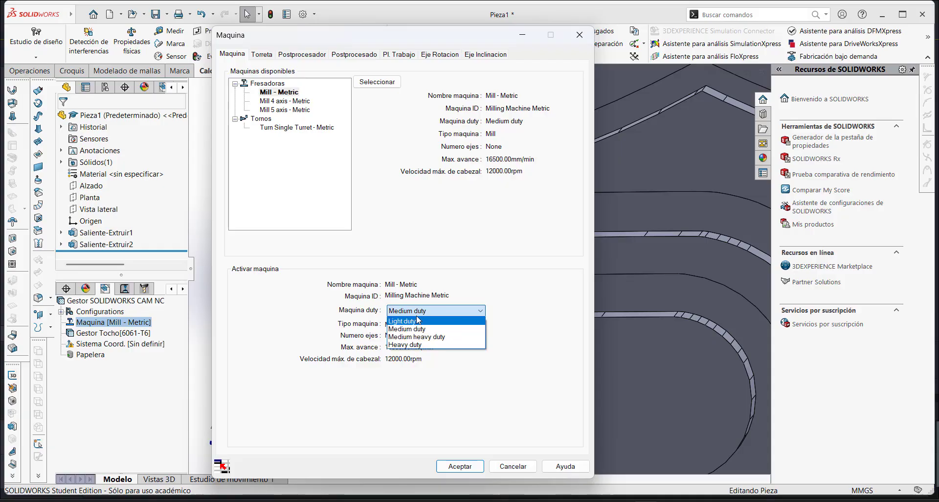
pyautogui.click(428, 259)
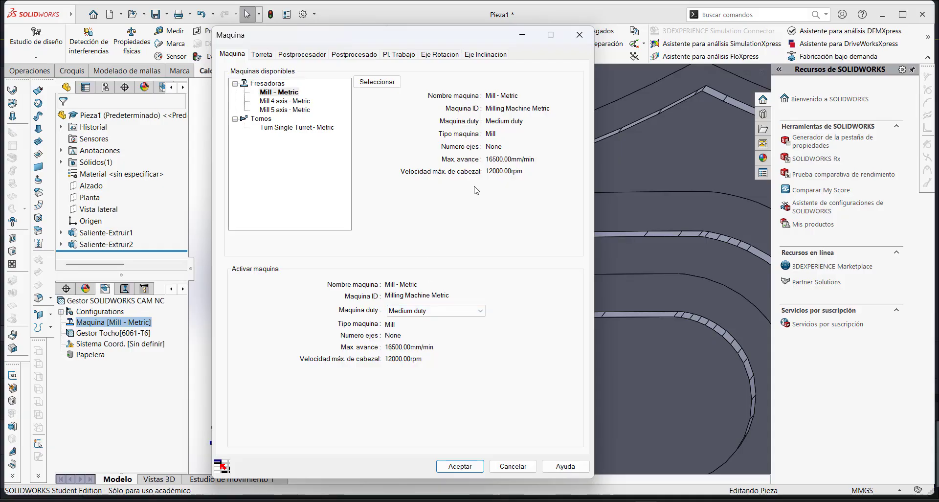
pyautogui.click(427, 312)
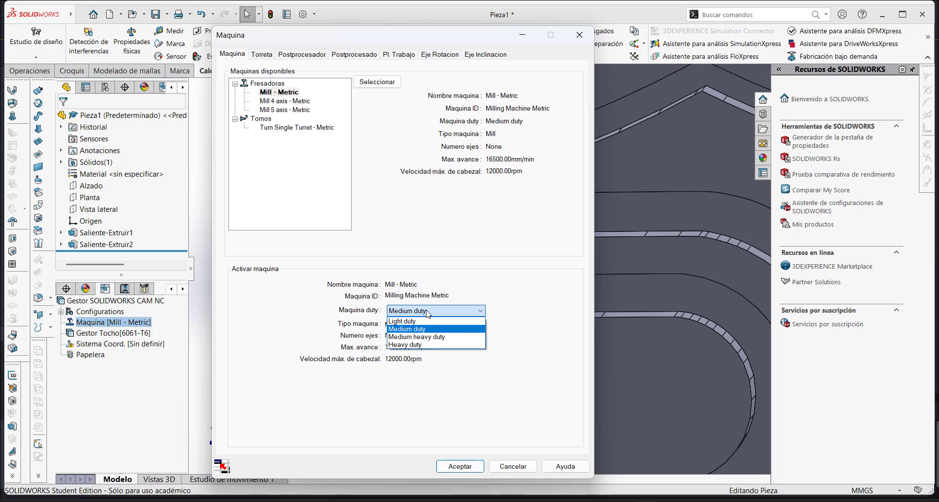
pyautogui.click(484, 229)
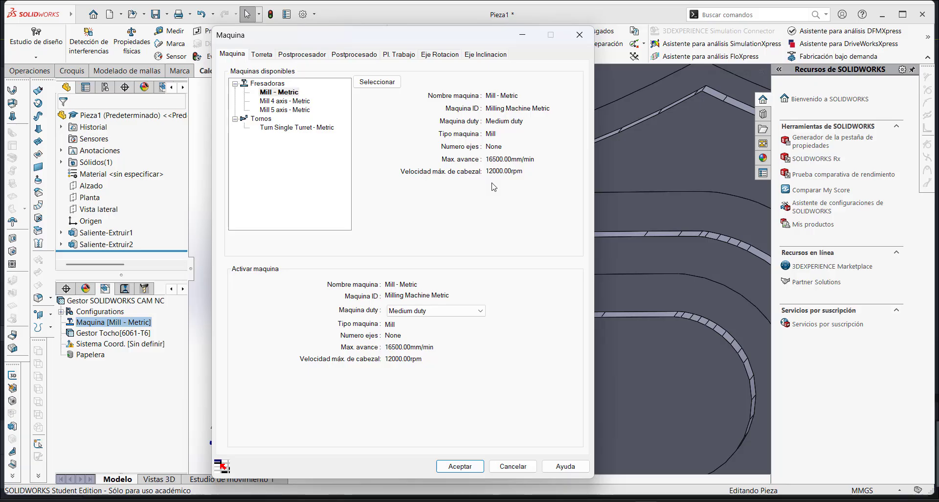
# Check the turret tools, the M3AXIS-TUTORIAL postprocessor and the posting settings, and accept the machine definition
pyautogui.click(264, 54)
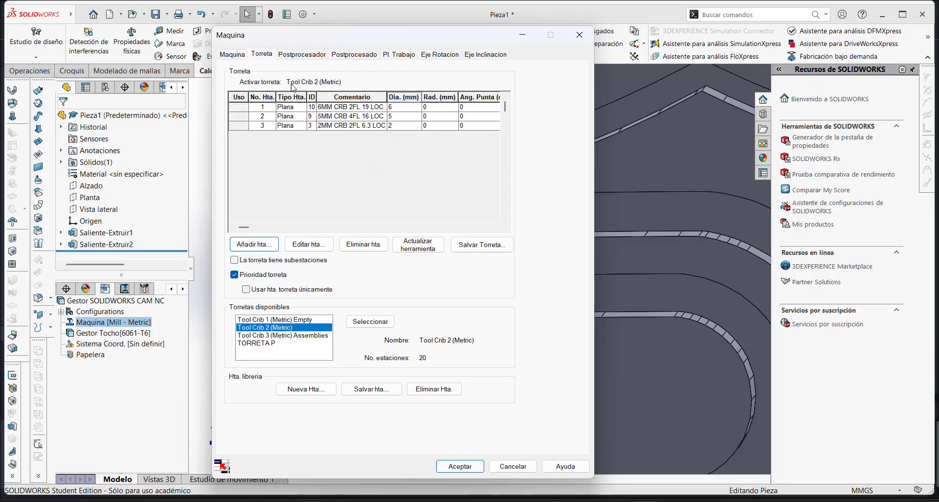
pyautogui.click(302, 54)
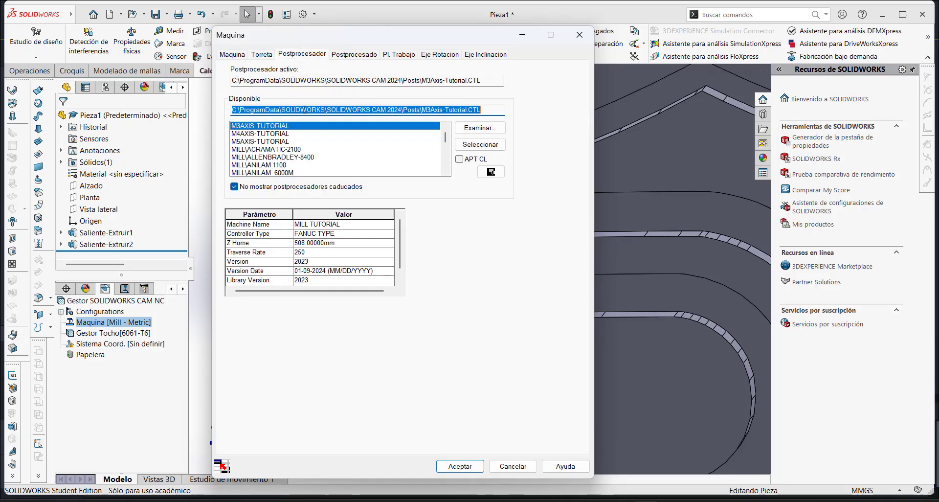
pyautogui.click(344, 53)
pyautogui.click(306, 54)
pyautogui.click(253, 127)
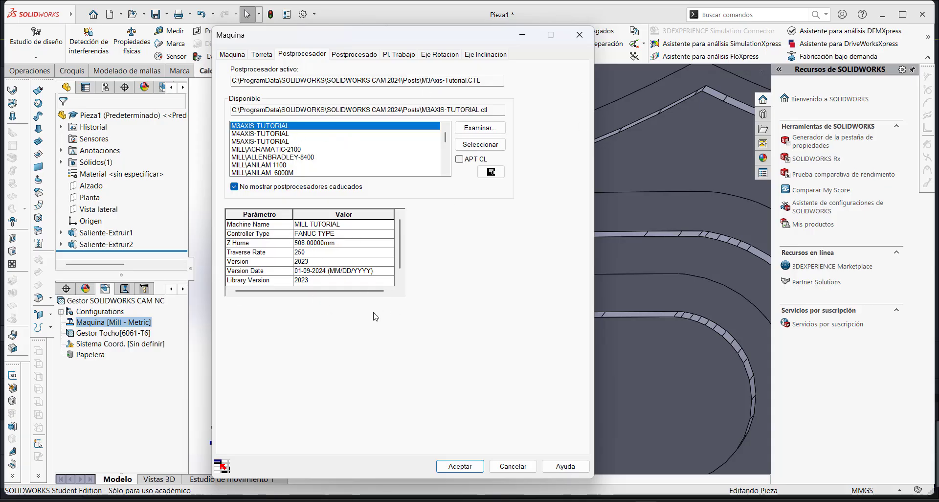
pyautogui.click(344, 54)
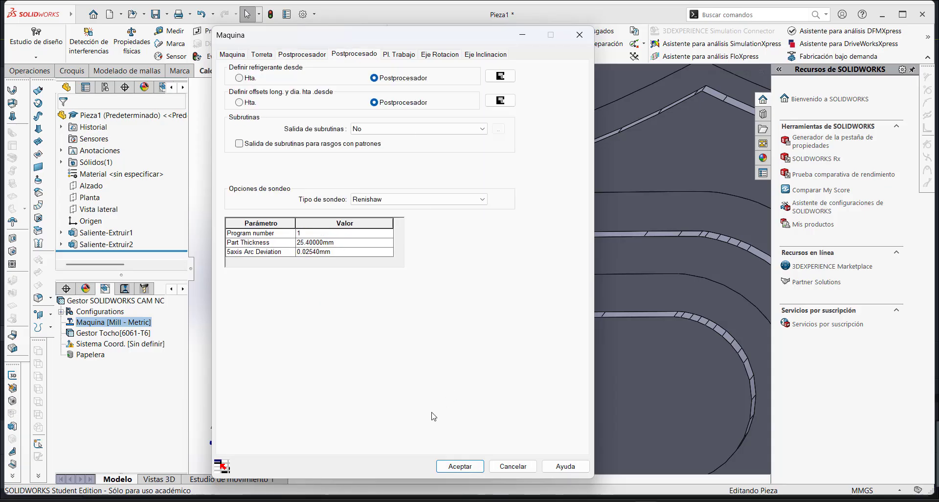
pyautogui.click(460, 466)
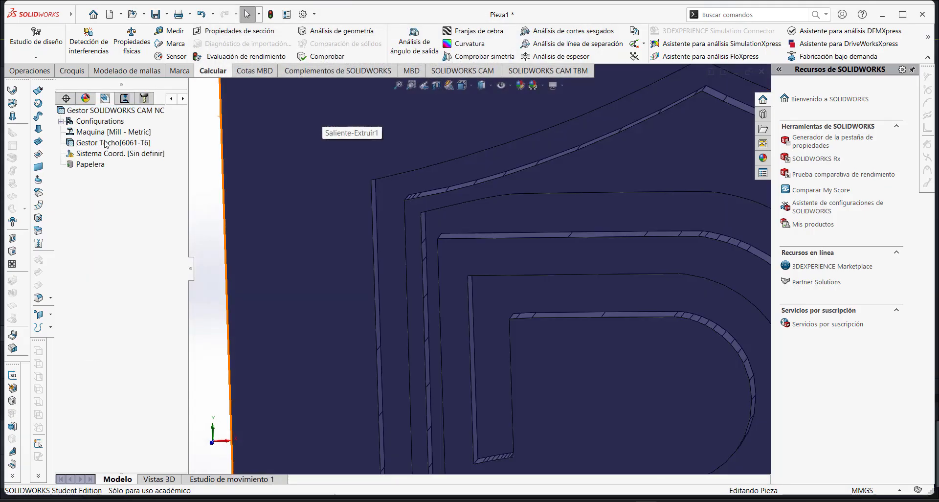
# Try 10 mm bounding-box offsets in X and Y on the 6061-T6 stock
pyautogui.click(104, 143)
pyautogui.scroll(1, 400, 212)
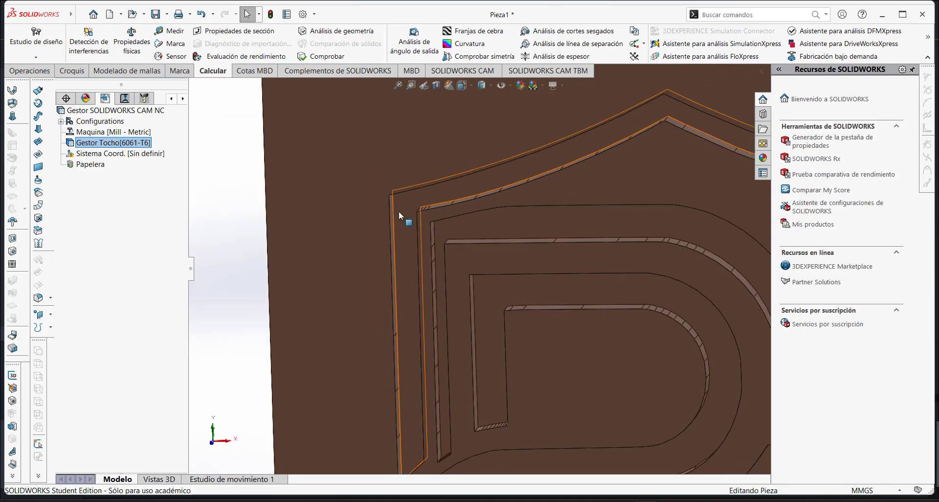
pyautogui.rightClick(134, 143)
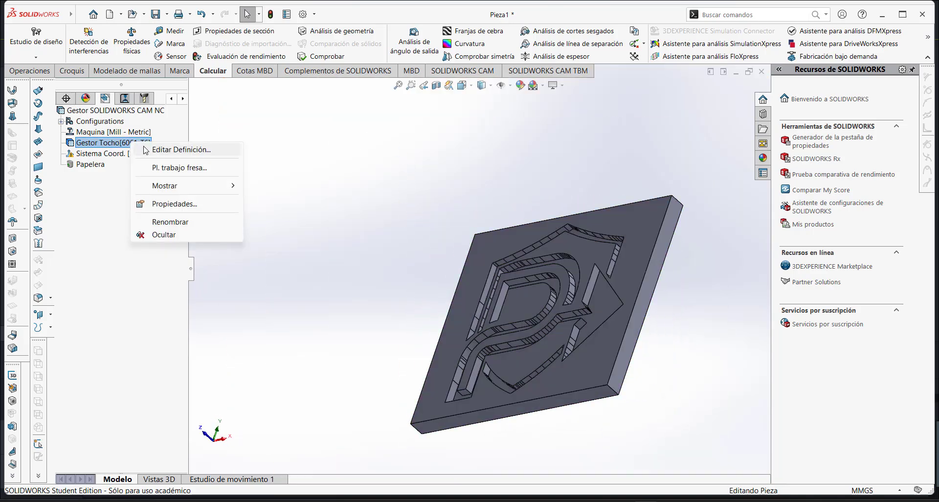
pyautogui.click(161, 150)
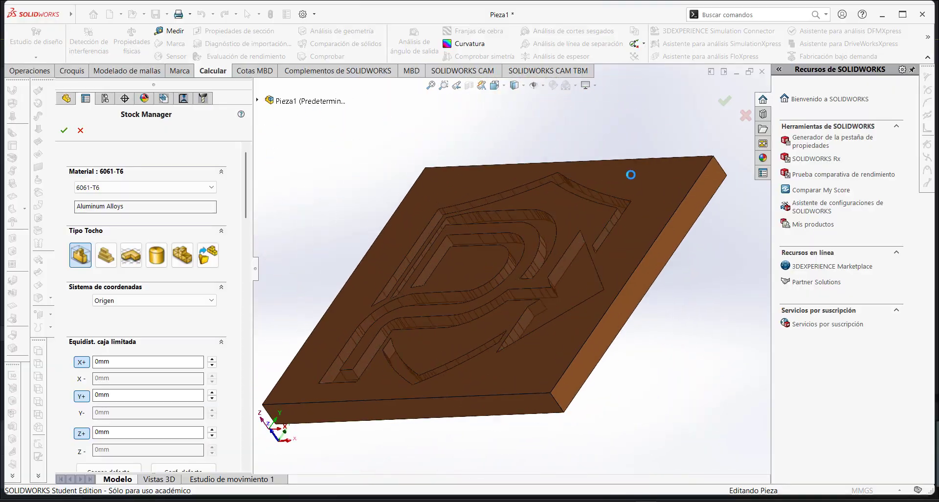
pyautogui.click(212, 359)
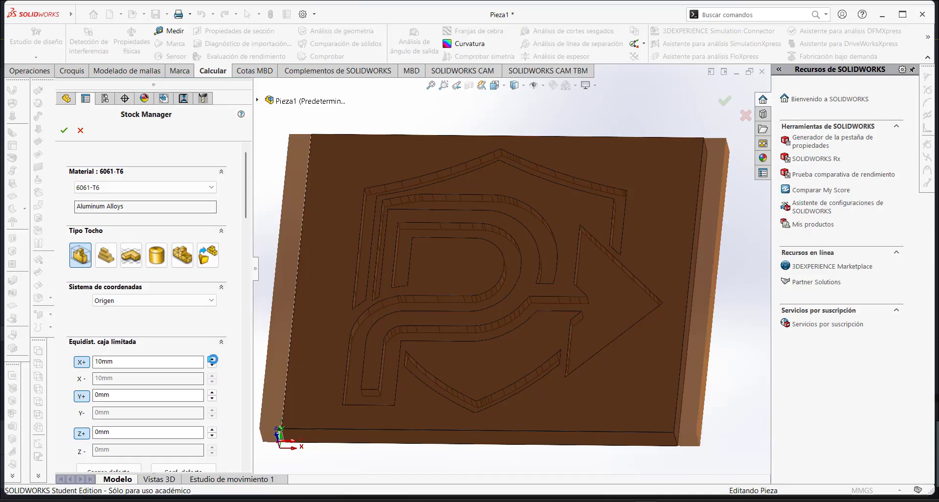
pyautogui.click(212, 392)
pyautogui.moveTo(405, 298); pyautogui.dragTo(452, 280, button='middle')
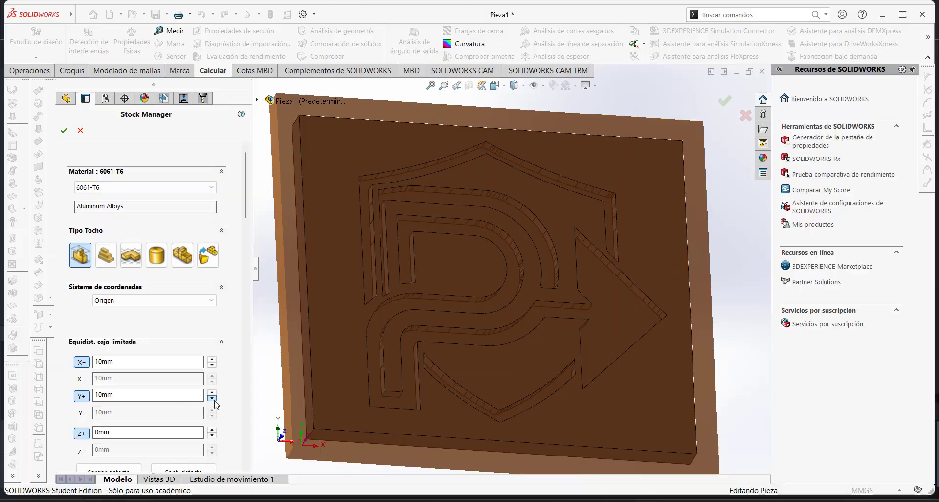
# Reset the X and Y stock offsets to 0 mm and accept the stock definition
pyautogui.click(212, 398)
pyautogui.click(212, 365)
pyautogui.moveTo(326, 292); pyautogui.dragTo(387, 230, button='middle')
pyautogui.click(64, 131)
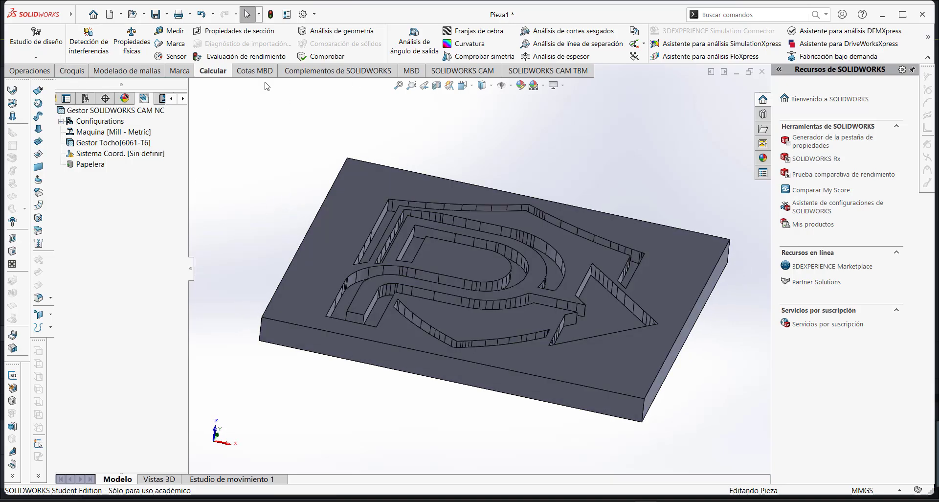
# Start a user-defined fixture coordinate system that takes its origin from a vertex of the stock bounding box
pyautogui.click(461, 71)
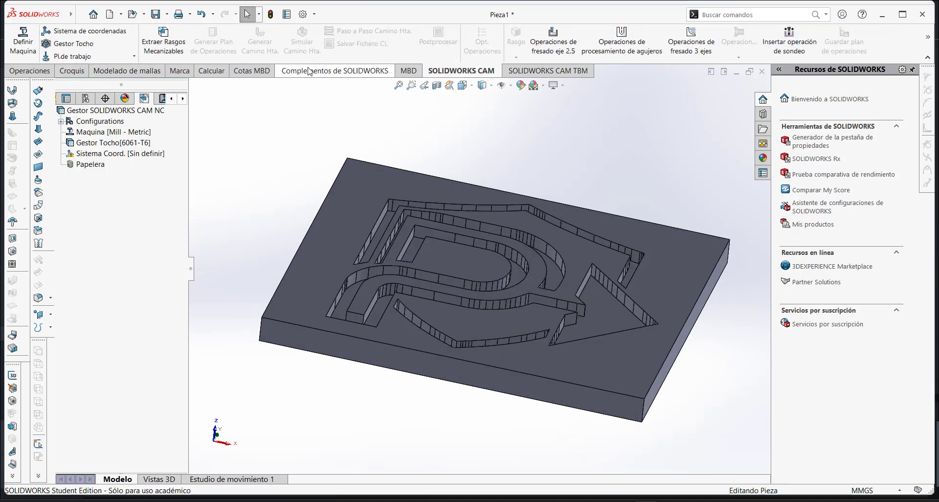
pyautogui.click(88, 31)
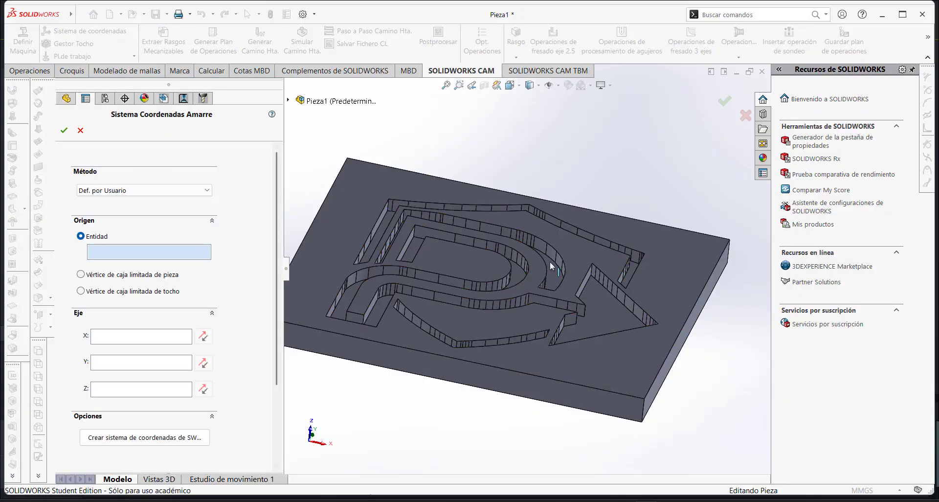
pyautogui.click(117, 298)
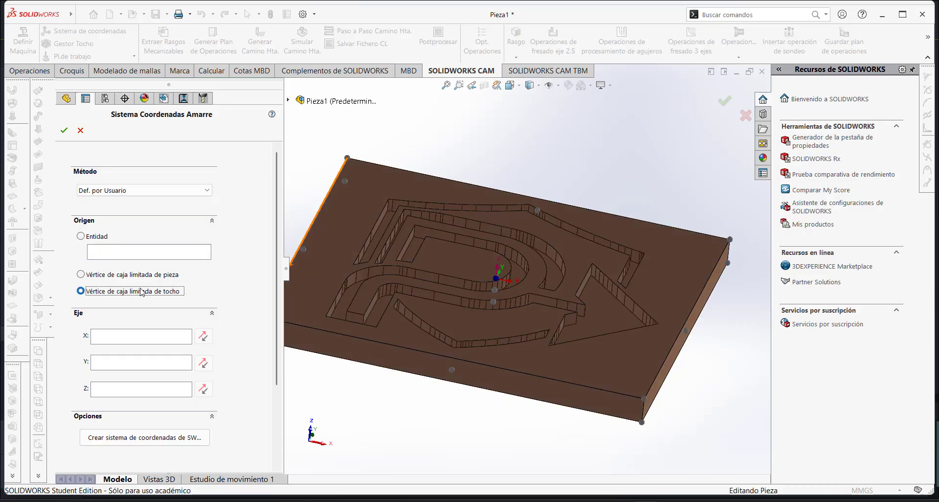
pyautogui.moveTo(326, 295); pyautogui.dragTo(808, 275, button='middle')
pyautogui.scroll(-5, 498, 259)
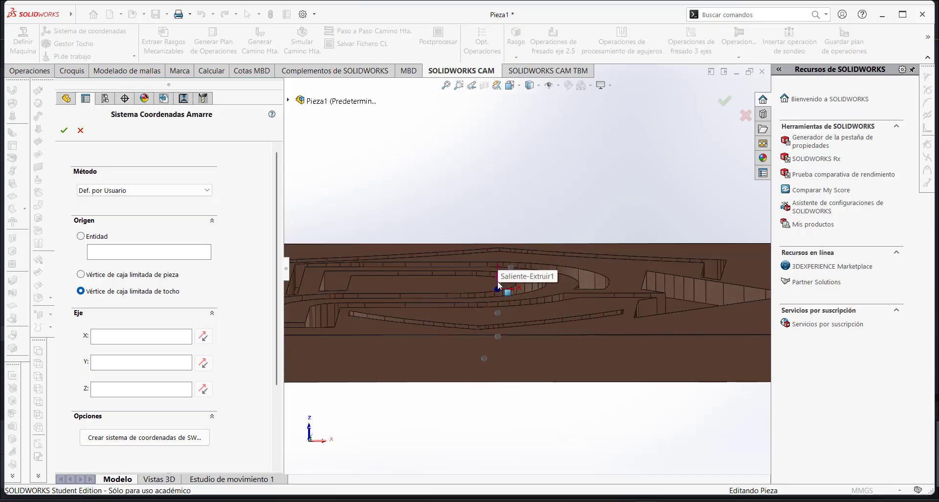
pyautogui.scroll(8, 515, 226)
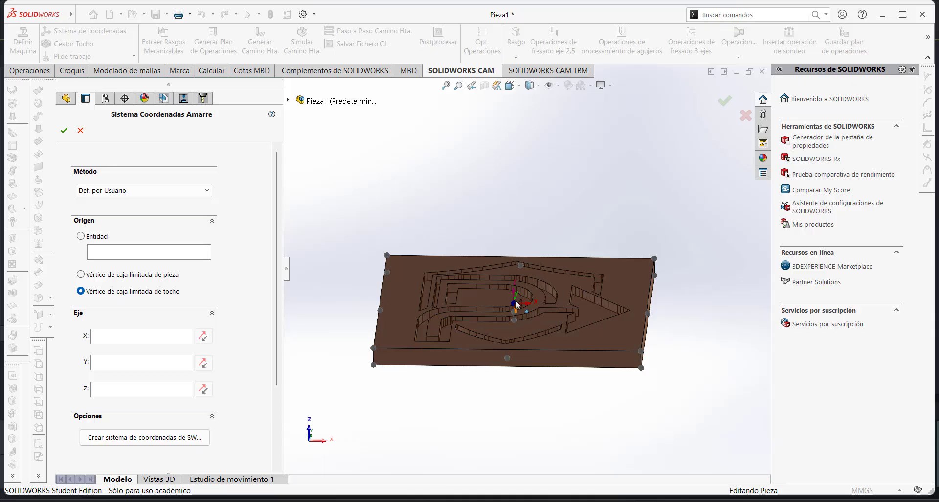
# Place the coordinate system origin on the stock's upper front-left corner point
pyautogui.moveTo(468, 257); pyautogui.dragTo(466, 279, button='middle')
pyautogui.moveTo(520, 299); pyautogui.dragTo(502, 275, button='middle')
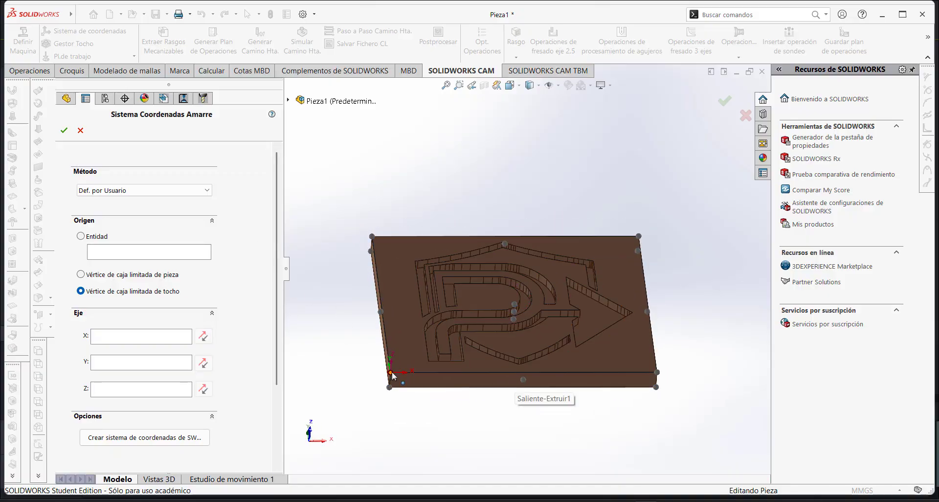
pyautogui.moveTo(361, 377); pyautogui.dragTo(355, 319, button='middle')
pyautogui.scroll(-2, 390, 344)
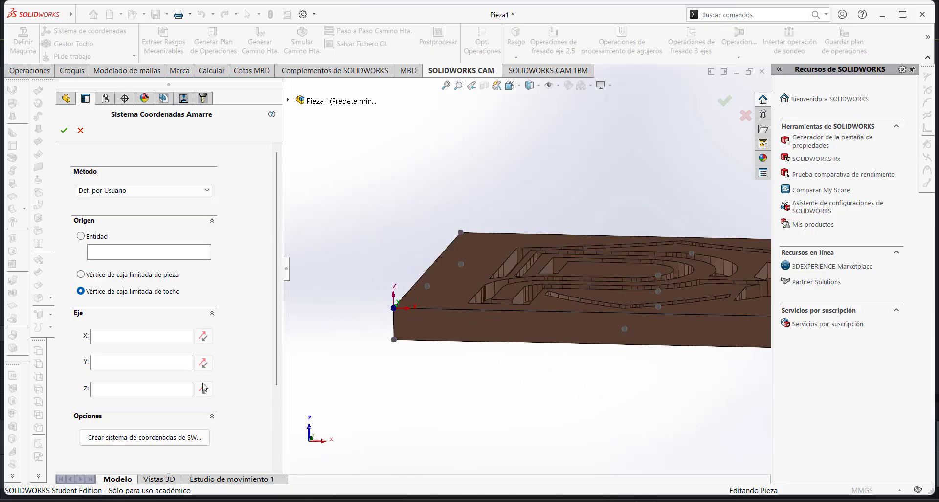
# Try to align the X axis with the vertical edge at the stock's front-left corner, and clear that selection
pyautogui.click(136, 335)
pyautogui.click(130, 364)
pyautogui.click(131, 390)
pyautogui.click(135, 365)
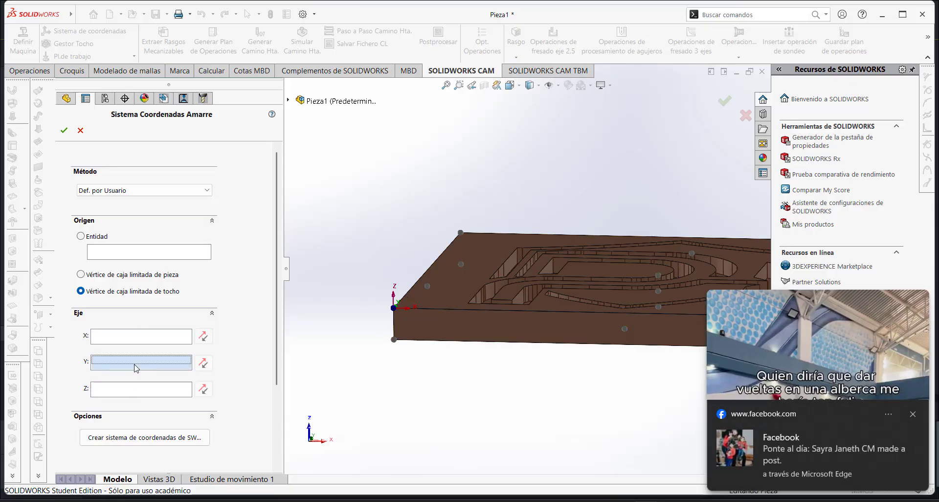
pyautogui.click(135, 337)
pyautogui.click(129, 364)
pyautogui.click(127, 393)
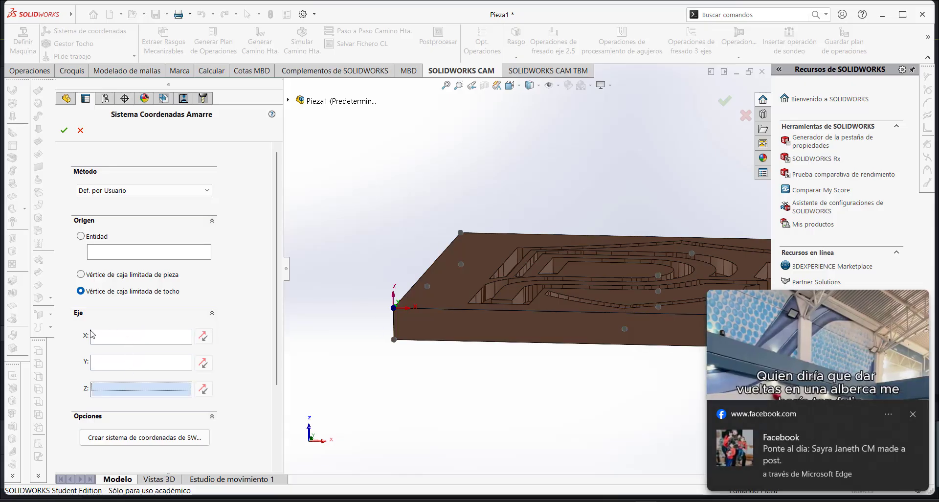
pyautogui.click(109, 338)
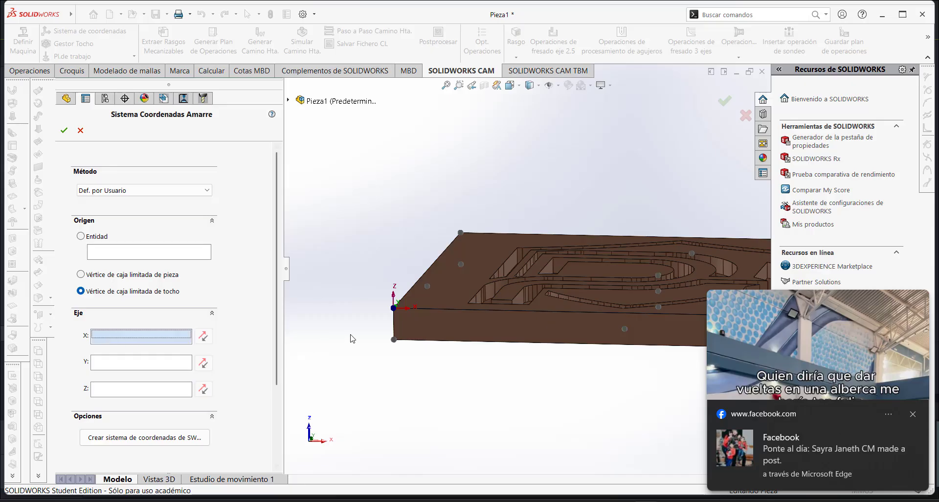
pyautogui.click(396, 328)
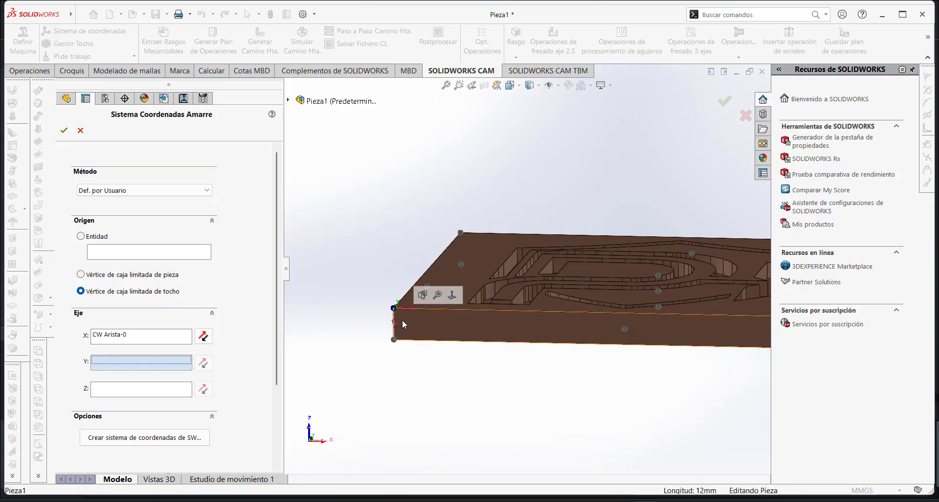
pyautogui.scroll(-5, 405, 311)
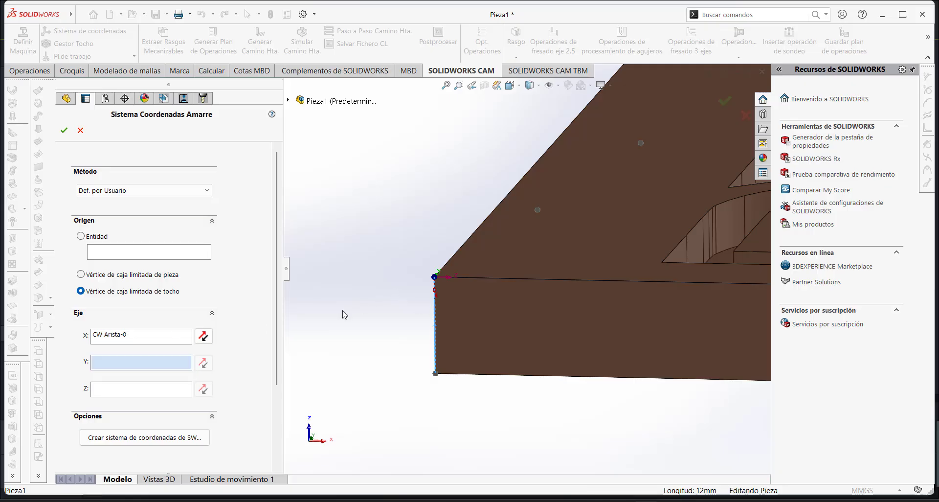
pyautogui.click(137, 341)
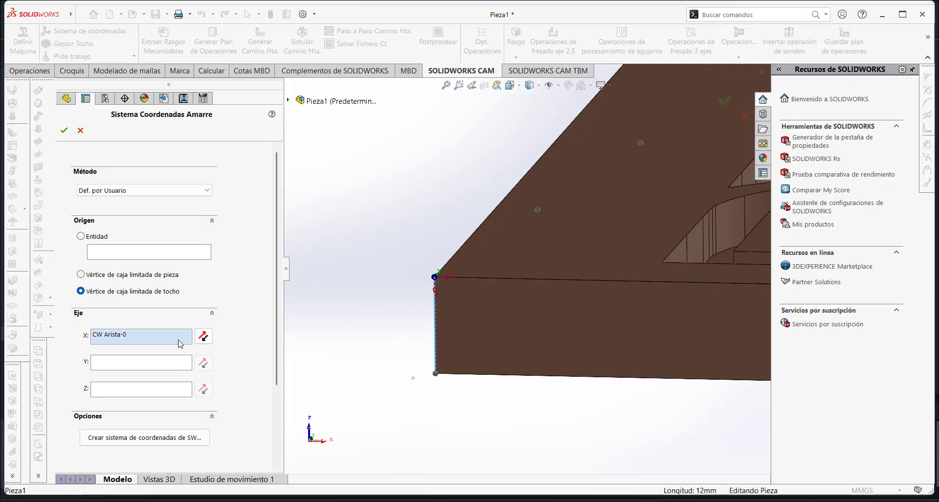
pyautogui.click(175, 341)
pyautogui.press('Delete')
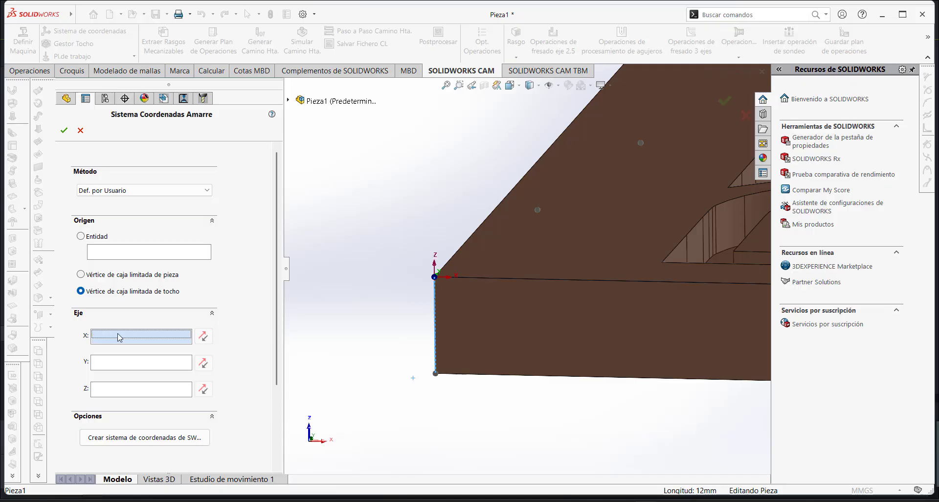
# Try the same vertical corner edge as the Z axis, test its reversed direction, and clear the selection
pyautogui.click(126, 392)
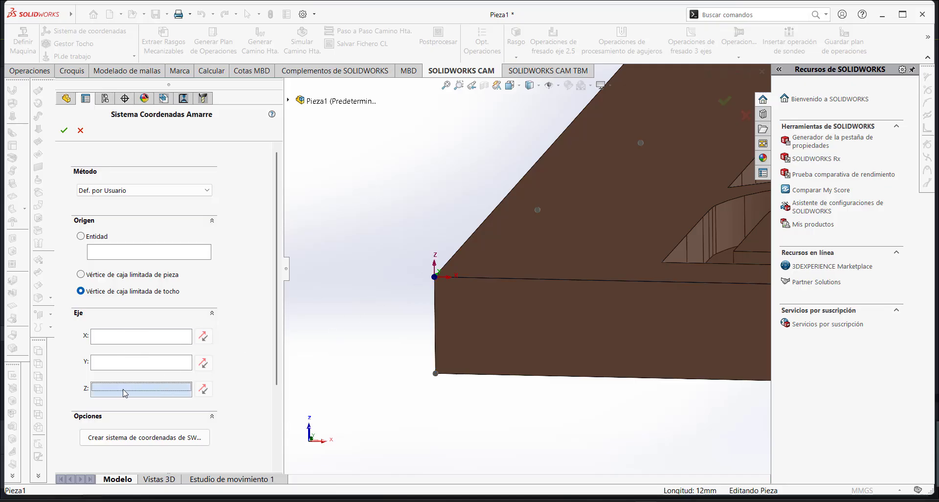
pyautogui.click(435, 342)
pyautogui.click(204, 389)
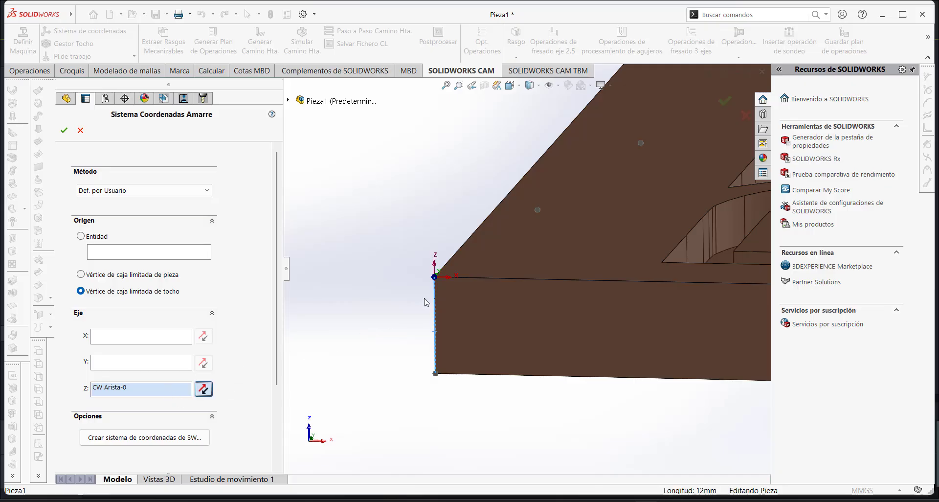
pyautogui.click(203, 390)
pyautogui.click(152, 390)
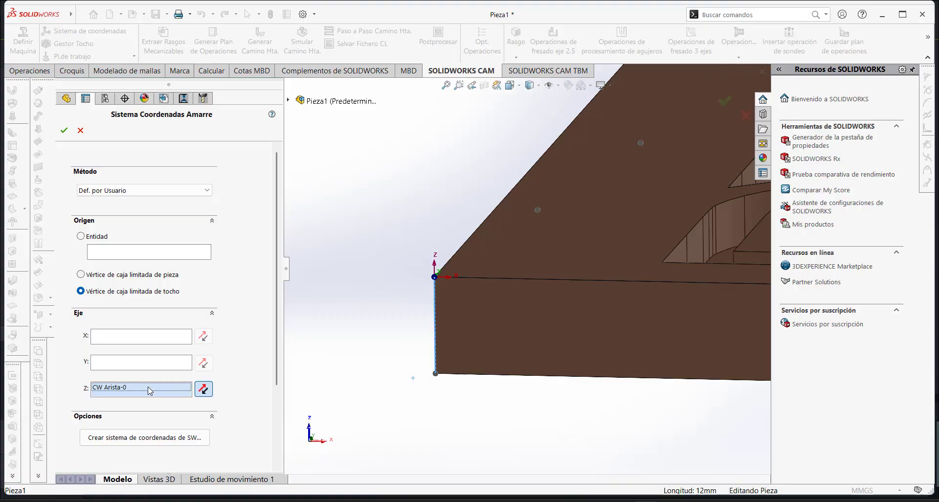
pyautogui.press('Delete')
# Set the origin at the centre point of the stock's top face and accept the coordinate system
pyautogui.scroll(5, 393, 311)
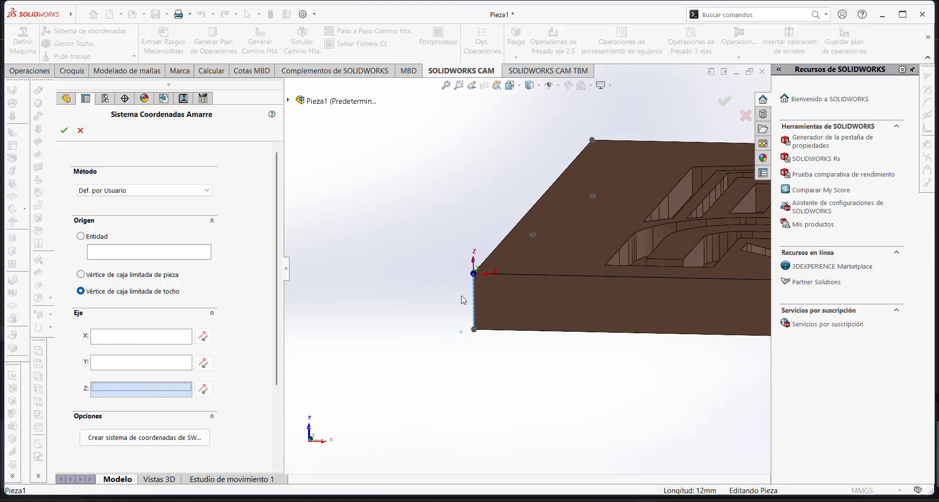
pyautogui.moveTo(696, 259); pyautogui.dragTo(717, 245, button='middle')
pyautogui.moveTo(646, 245); pyautogui.dragTo(543, 296, button='middle')
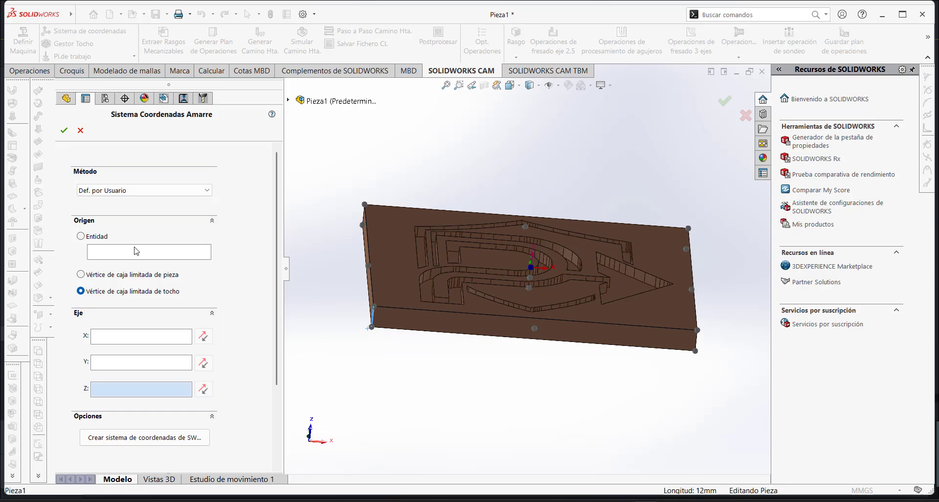
pyautogui.click(63, 130)
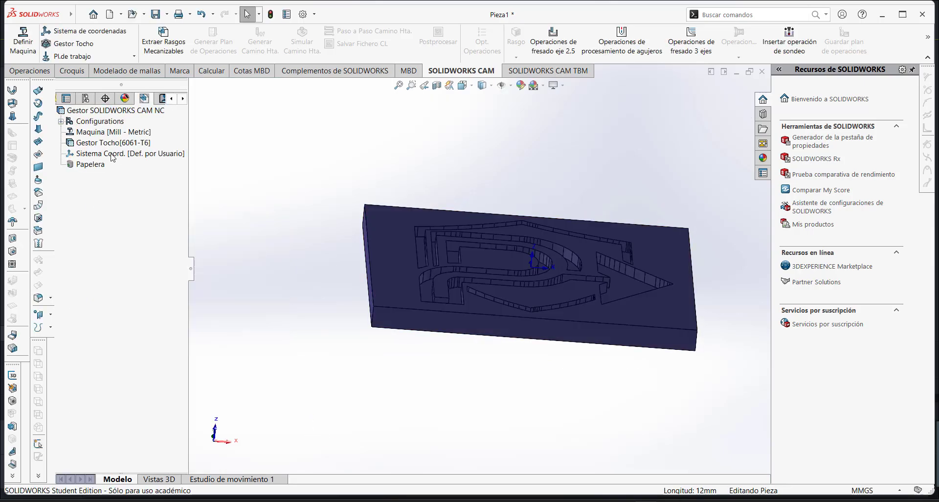
pyautogui.moveTo(279, 258); pyautogui.dragTo(270, 282, button='middle')
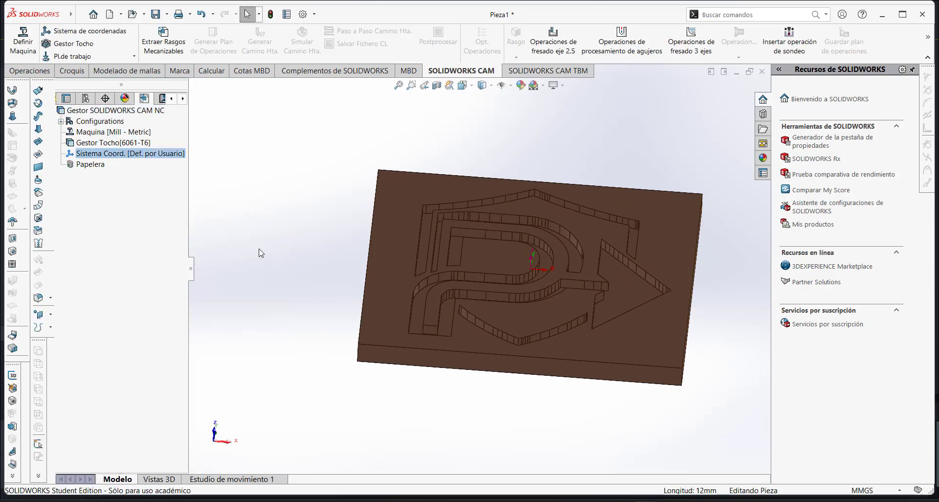
# Create a mill part setup on the plate's top face, replacing the Alzado plane as its entity
pyautogui.click(126, 56)
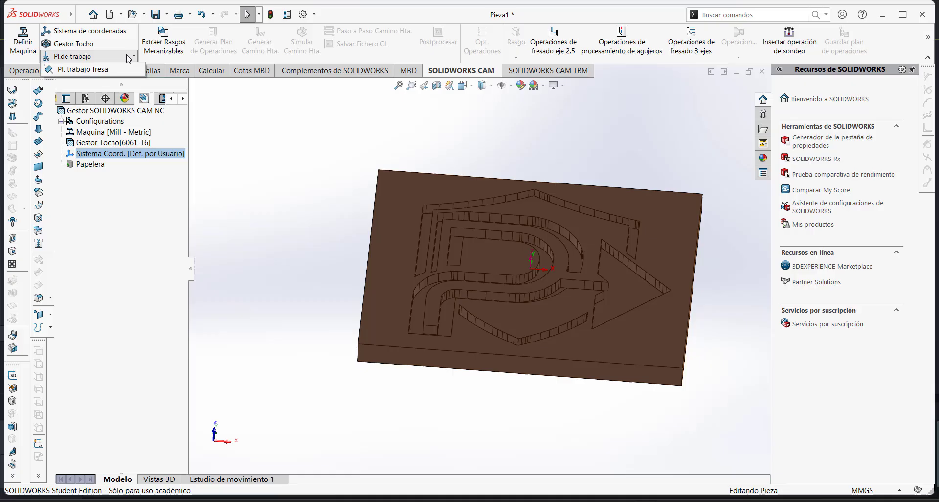
pyautogui.click(91, 70)
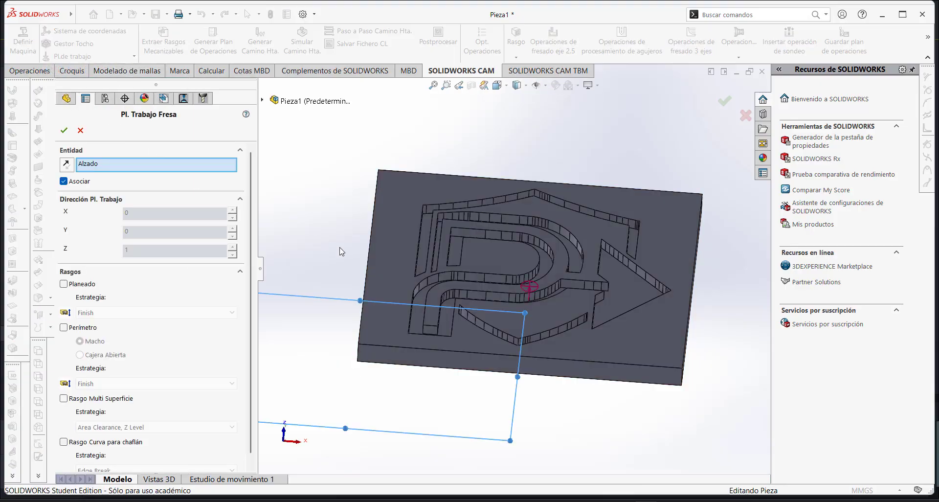
pyautogui.moveTo(342, 251); pyautogui.dragTo(311, 153, button='middle')
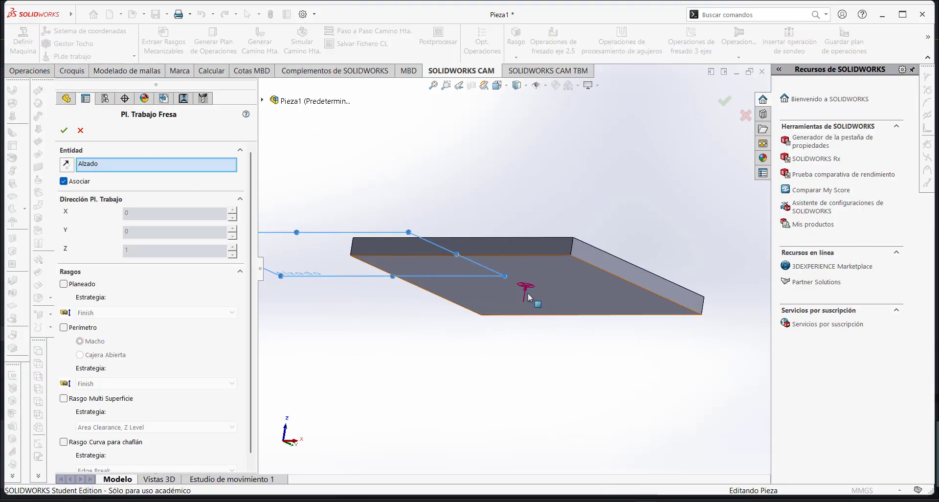
pyautogui.moveTo(529, 293)
pyautogui.mouseDown(button='middle')
pyautogui.moveTo(517, 284)
pyautogui.moveTo(512, 301)
pyautogui.mouseUp(button='middle')
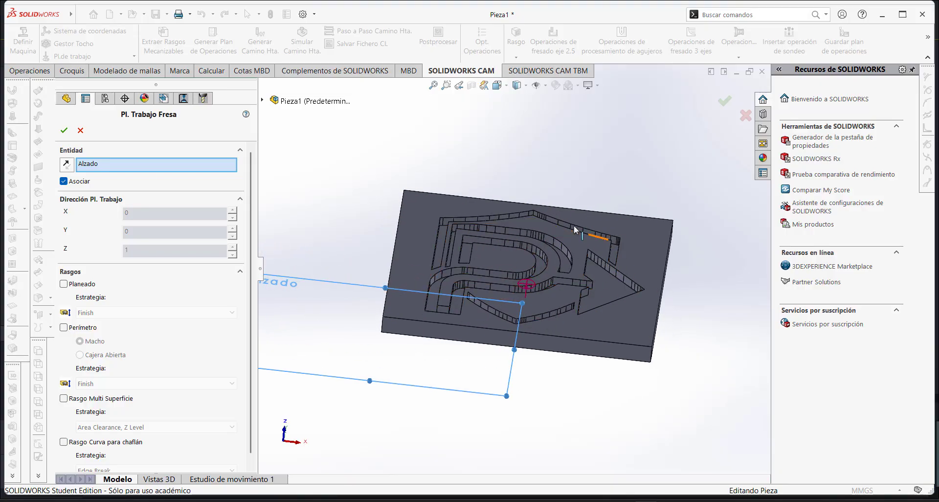
pyautogui.rightClick(108, 168)
pyautogui.click(137, 172)
pyautogui.click(418, 228)
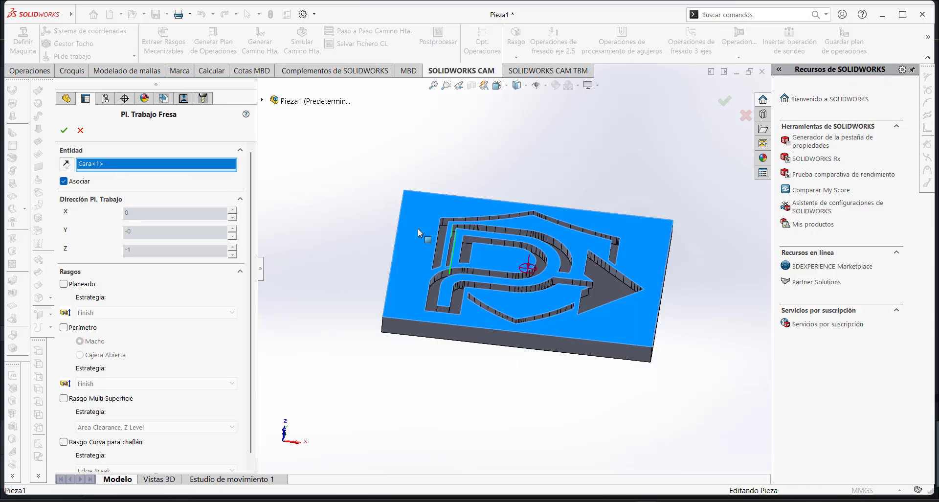
pyautogui.moveTo(417, 228); pyautogui.dragTo(357, 162, button='middle')
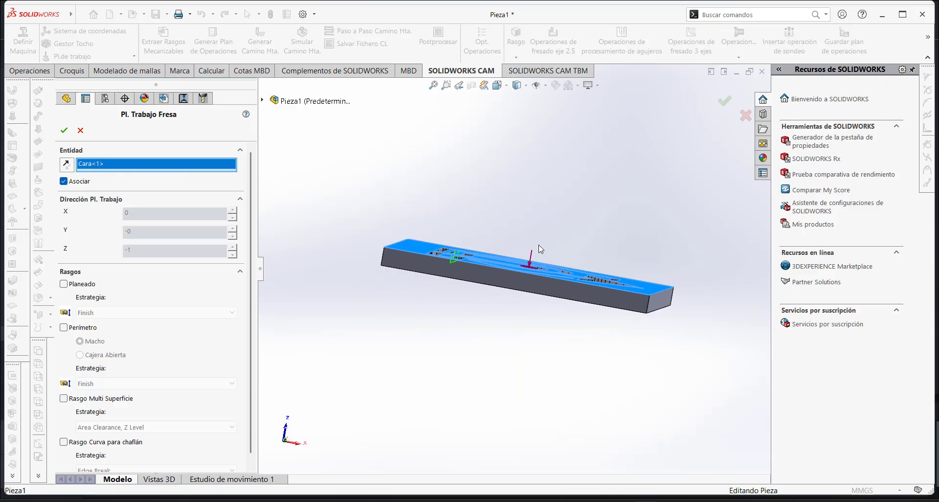
pyautogui.moveTo(539, 245)
pyautogui.mouseDown(button='middle')
pyautogui.moveTo(473, 176)
pyautogui.moveTo(490, 206)
pyautogui.moveTo(474, 157)
pyautogui.moveTo(559, 195)
pyautogui.moveTo(540, 247)
pyautogui.mouseUp(button='middle')
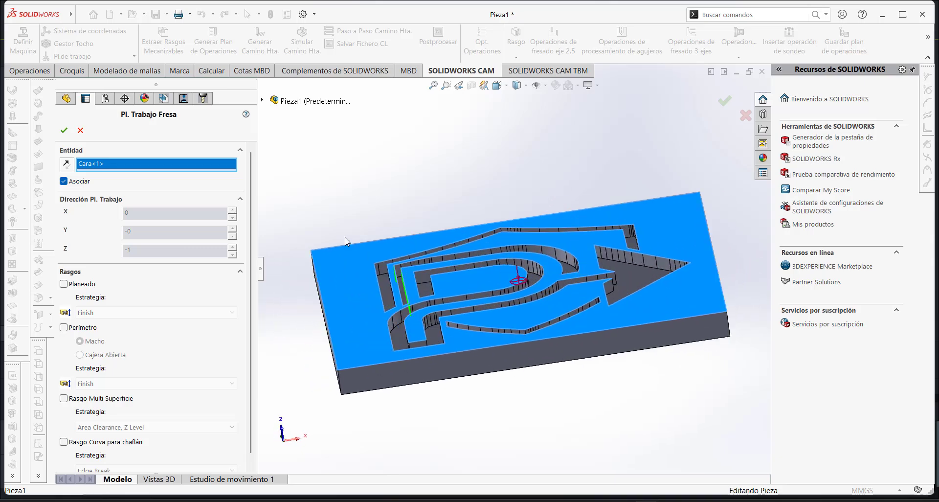
pyautogui.click(64, 130)
pyautogui.moveTo(472, 255); pyautogui.dragTo(440, 325, button='middle')
pyautogui.scroll(2, 503, 298)
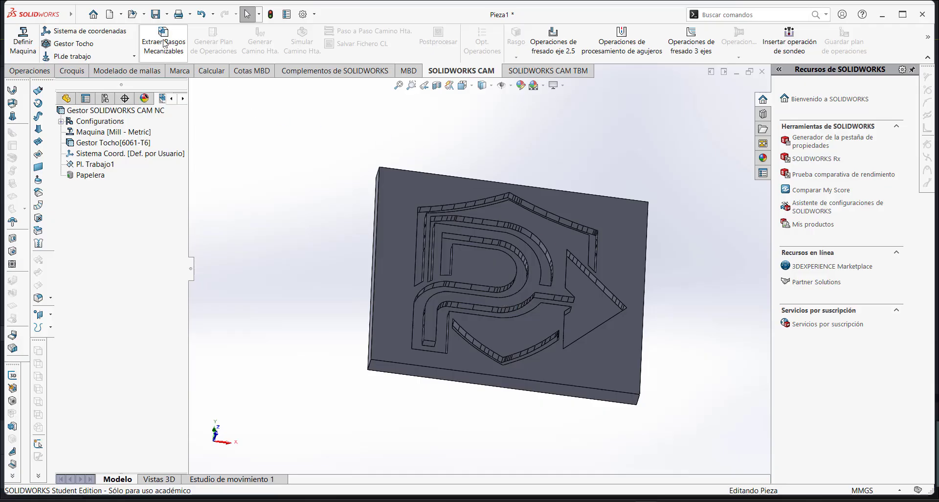
# Review the 2.5-axis milling operation types Desbaste, Contorneado, Planeado and Roscado Cuchilla, and discard the new operation
pyautogui.click(564, 43)
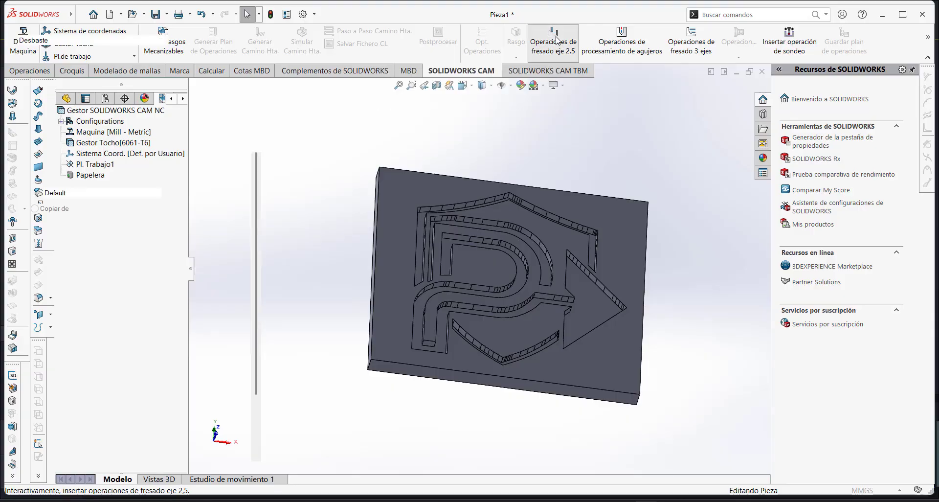
pyautogui.scroll(-5, 538, 250)
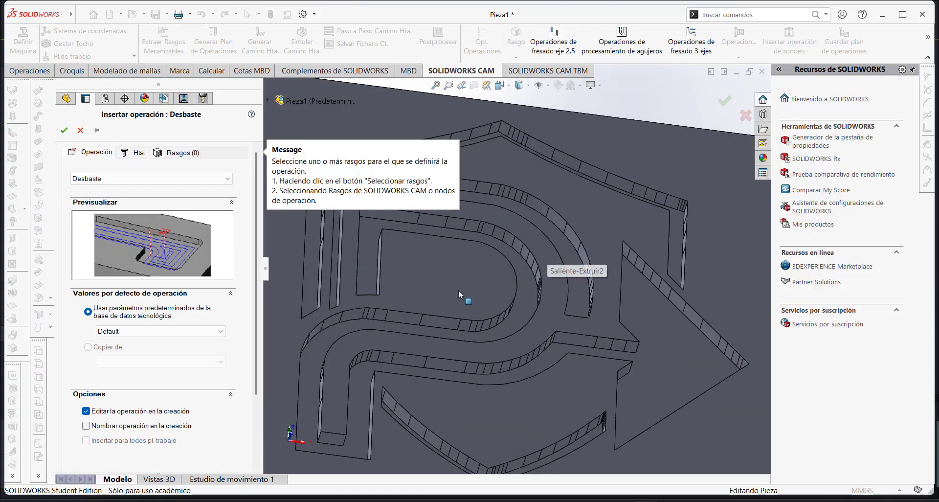
pyautogui.scroll(2, 499, 240)
pyautogui.moveTo(499, 240); pyautogui.dragTo(463, 269, button='middle')
pyautogui.click(102, 179)
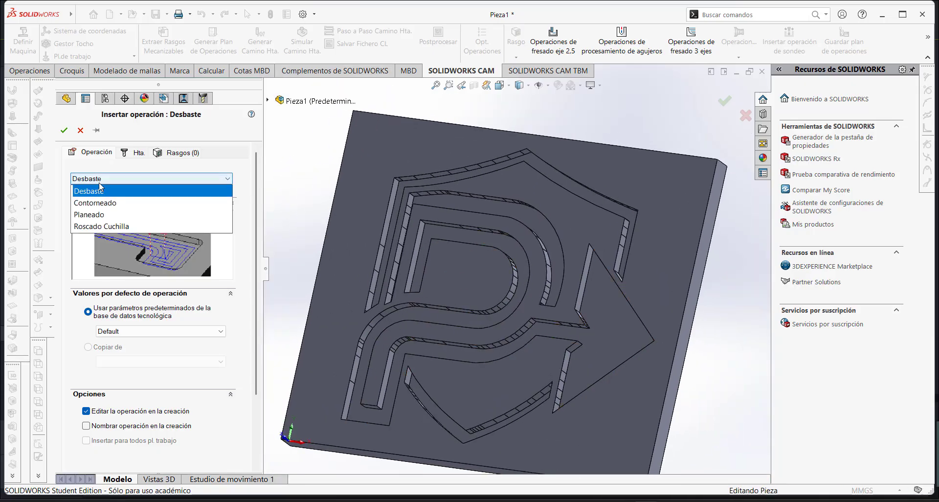
pyautogui.click(100, 202)
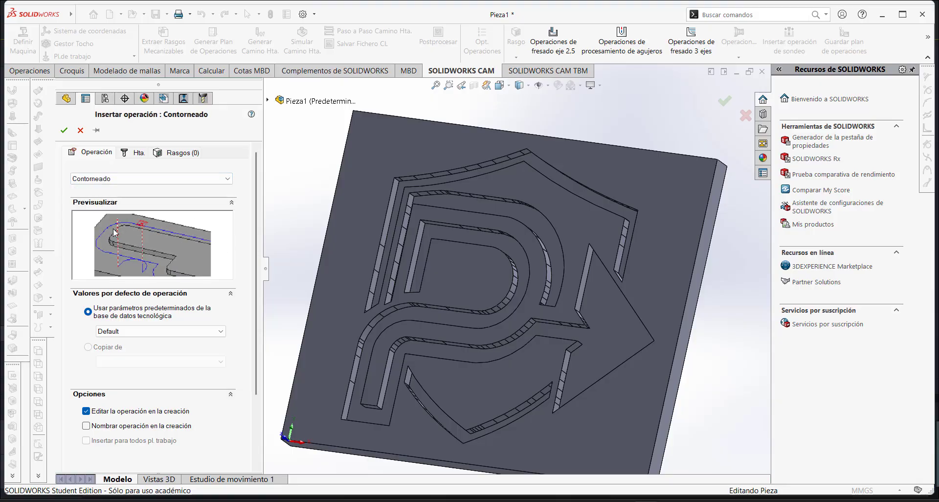
pyautogui.click(101, 181)
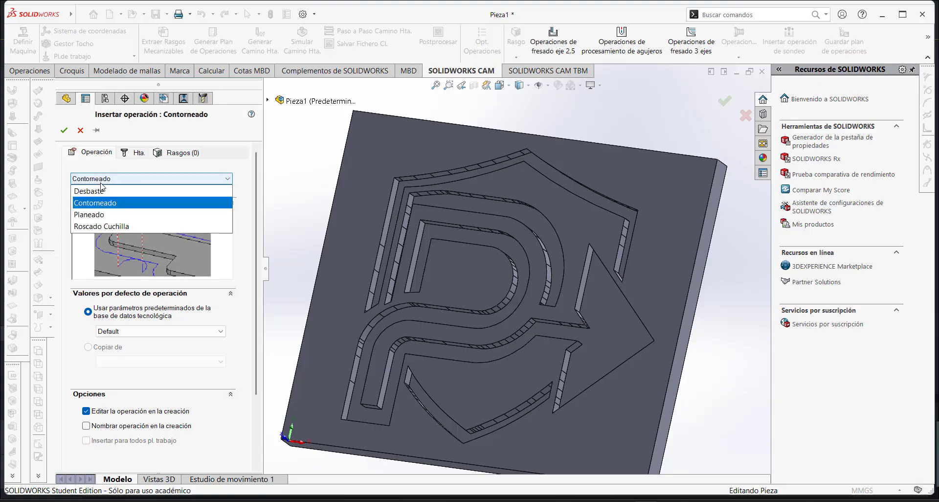
pyautogui.click(98, 214)
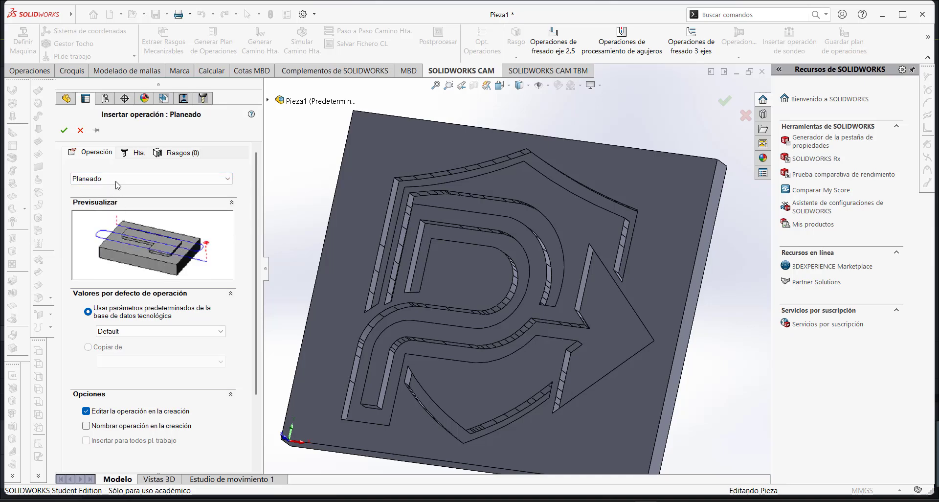
pyautogui.click(116, 180)
pyautogui.click(114, 226)
pyautogui.click(104, 180)
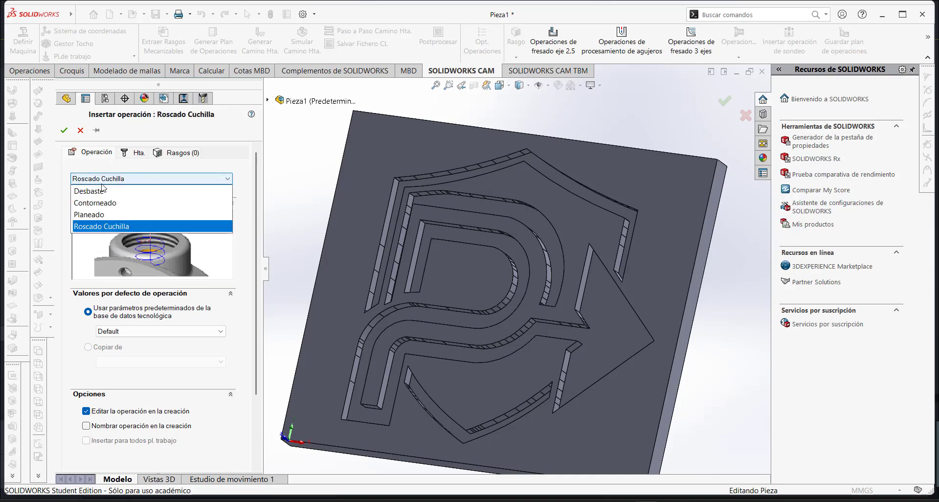
pyautogui.click(103, 191)
pyautogui.click(81, 130)
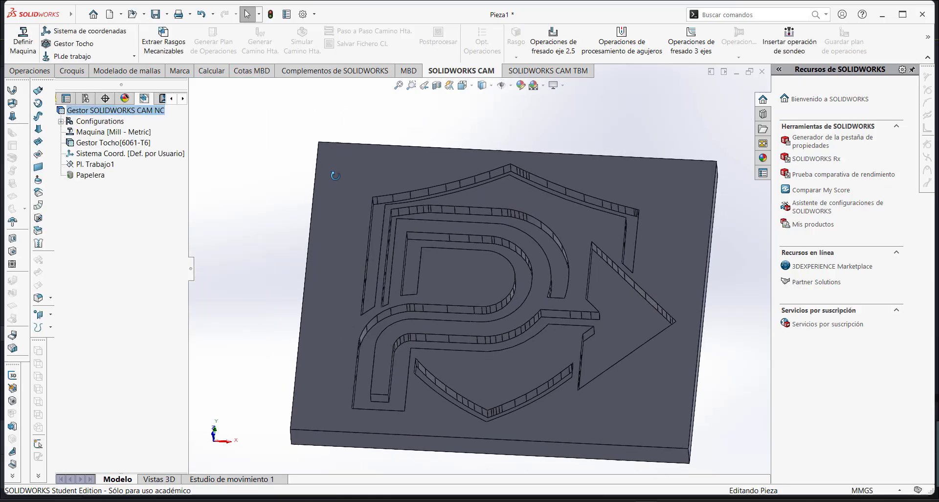
# Extract the machinable features from the plate with the recessed logo
pyautogui.moveTo(335, 176); pyautogui.dragTo(684, 163, button='middle')
pyautogui.click(167, 48)
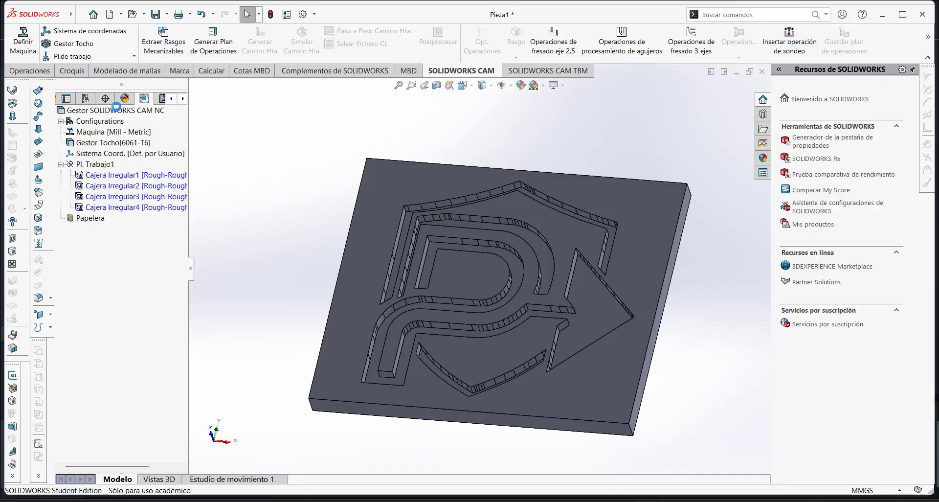
# Inspect each extracted pocket, Cajera Irregular1 through Cajera Irregular4, highlighting its region on the plate
pyautogui.click(120, 177)
pyautogui.moveTo(267, 250); pyautogui.dragTo(473, 214, button='middle')
pyautogui.scroll(-5, 429, 269)
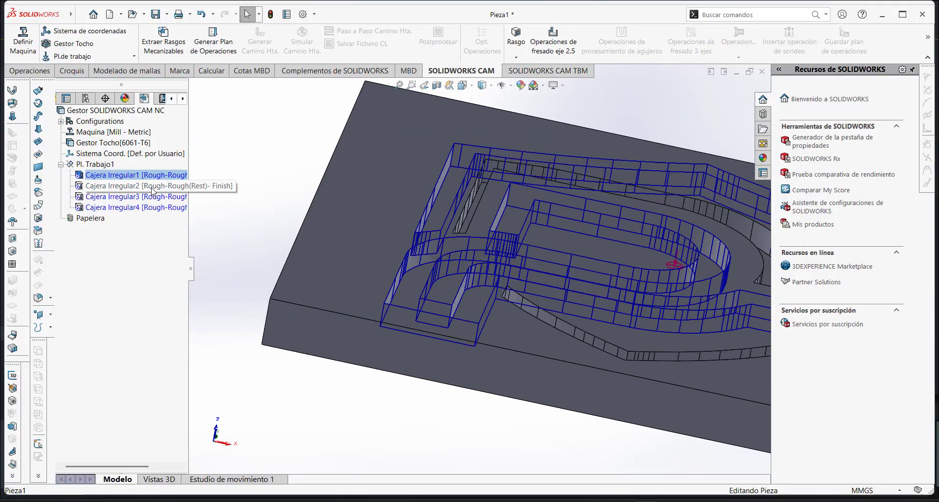
pyautogui.click(136, 186)
pyautogui.moveTo(274, 230)
pyautogui.mouseDown(button='middle')
pyautogui.moveTo(290, 244)
pyautogui.moveTo(290, 225)
pyautogui.mouseUp(button='middle')
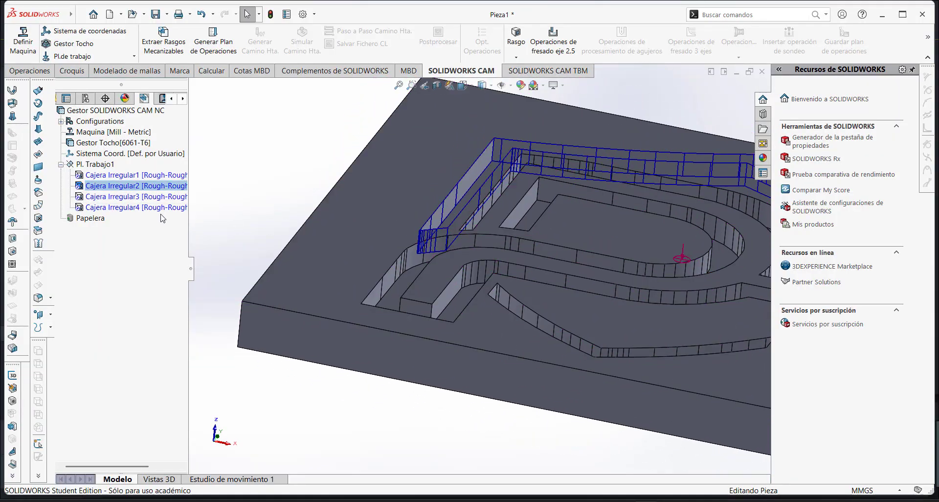
pyautogui.click(136, 196)
pyautogui.scroll(3, 313, 225)
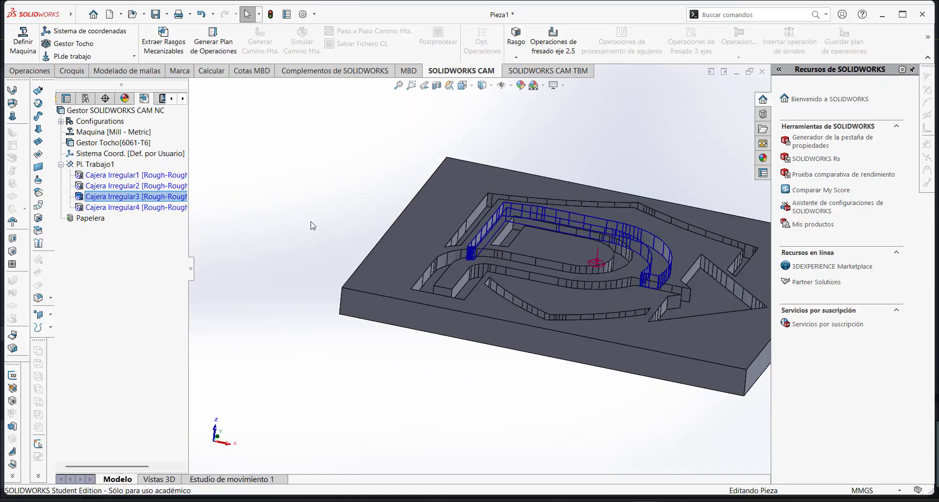
pyautogui.scroll(-3, 313, 225)
pyautogui.click(136, 207)
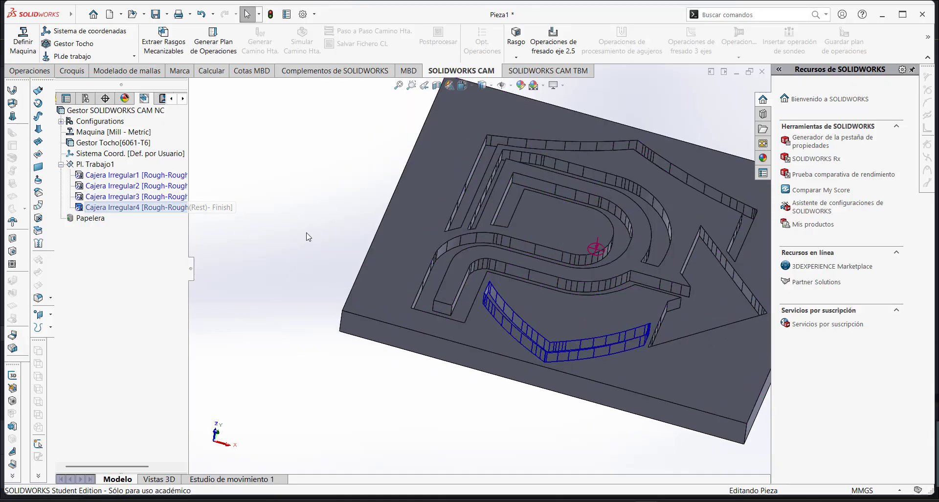
pyautogui.scroll(-3, 391, 201)
pyautogui.scroll(5, 456, 218)
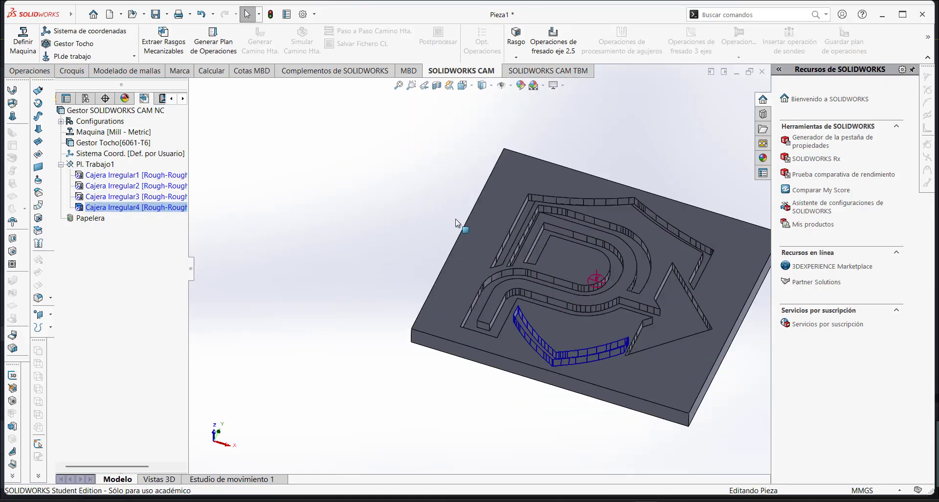
pyautogui.moveTo(456, 219); pyautogui.dragTo(520, 224, button='middle')
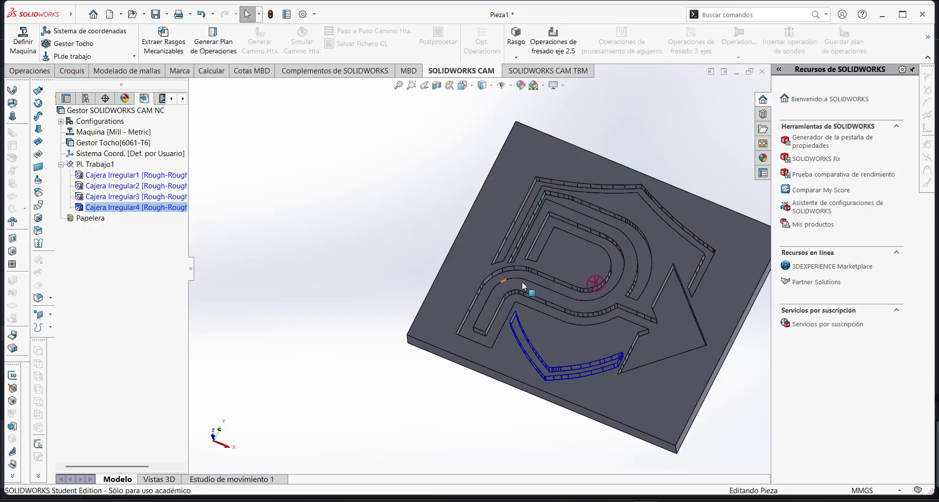
pyautogui.moveTo(516, 171); pyautogui.dragTo(398, 243, button='middle')
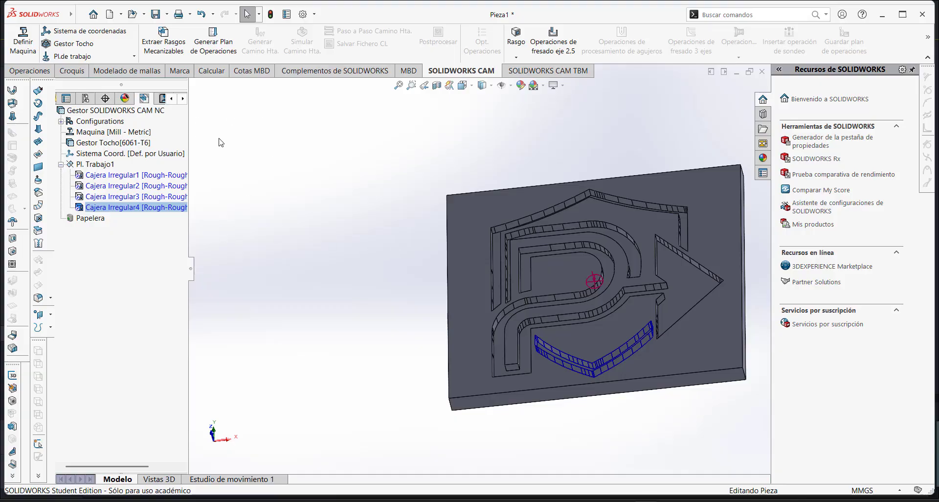
# Check the operation and tool trees and preview tools T01 - 6 Plana, T02 - 5 Plana and T03 - 2 Plana in Tool Crib 2
pyautogui.click(182, 99)
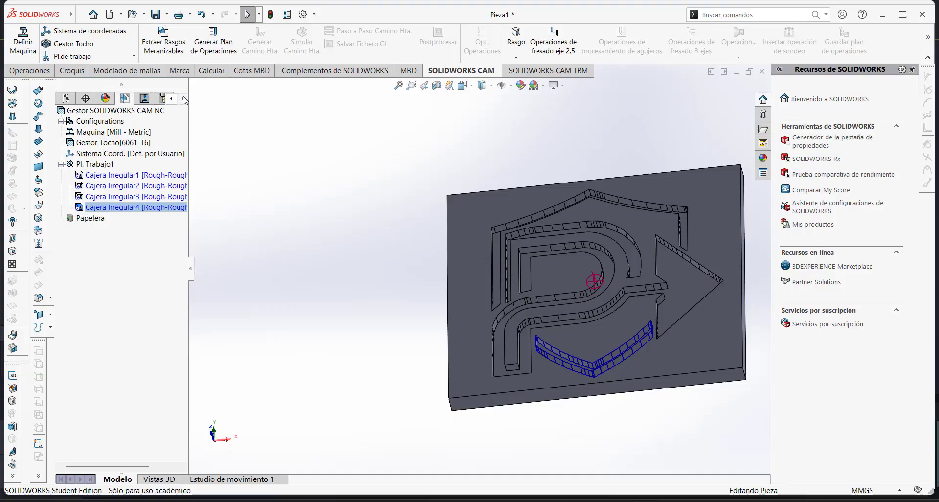
pyautogui.click(145, 100)
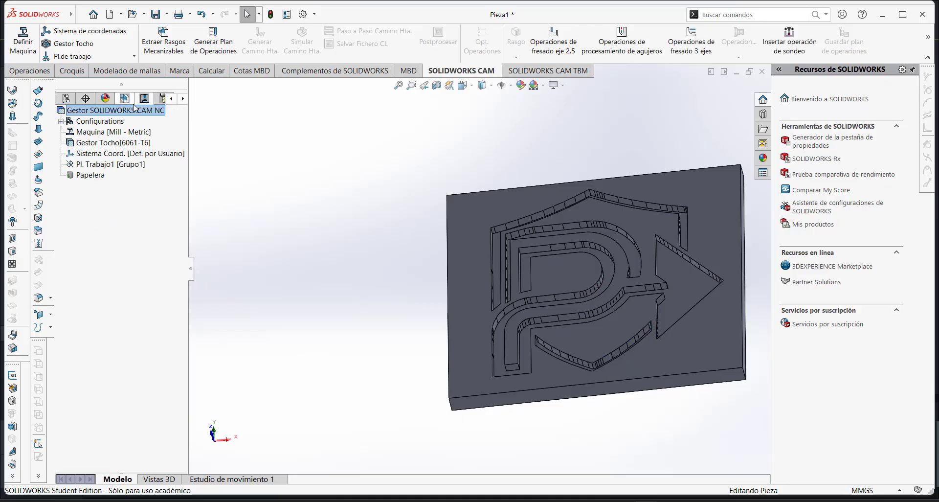
pyautogui.click(130, 100)
pyautogui.click(145, 100)
pyautogui.click(129, 100)
pyautogui.click(145, 100)
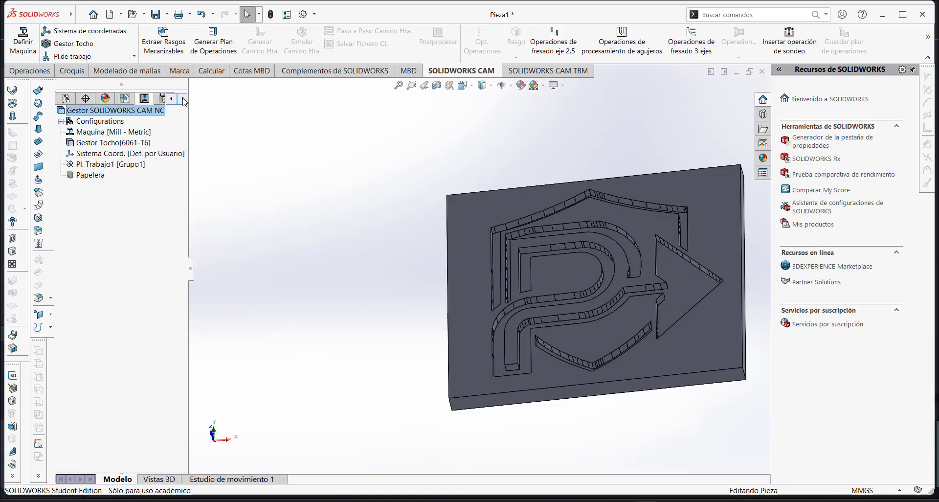
pyautogui.click(183, 100)
pyautogui.click(149, 100)
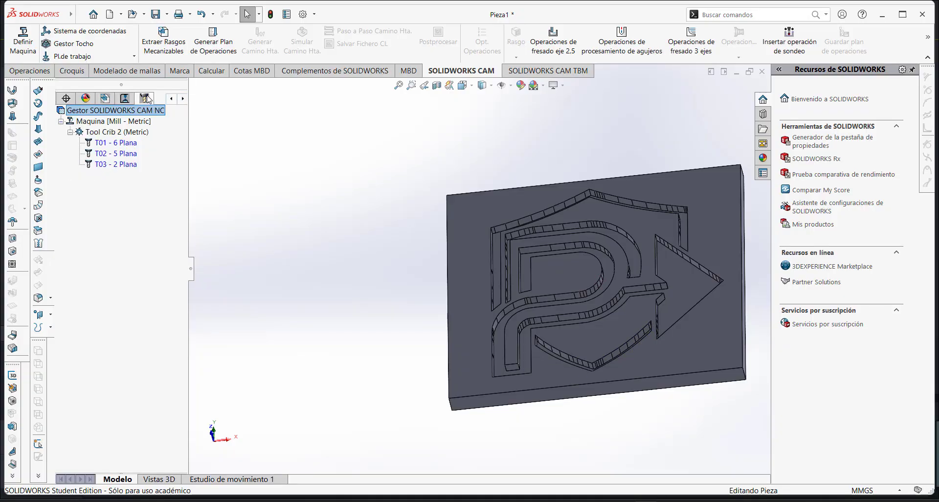
pyautogui.click(129, 144)
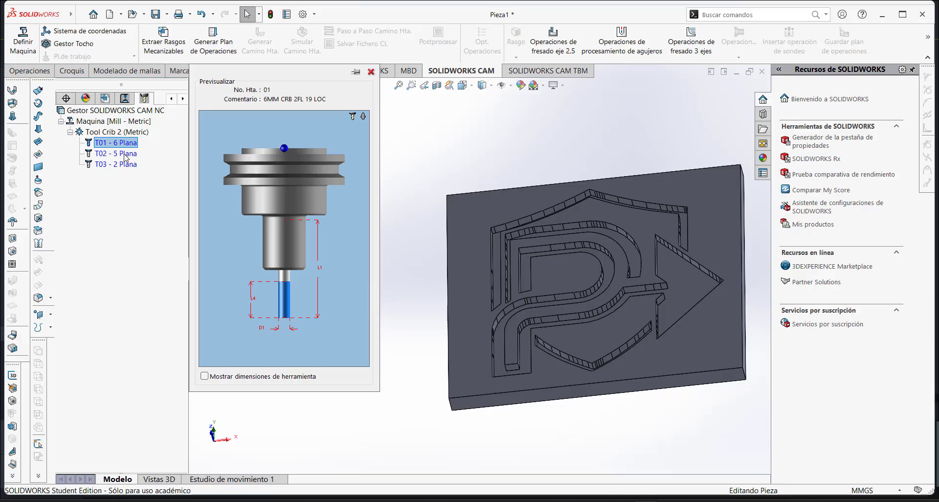
pyautogui.click(126, 155)
pyautogui.click(129, 164)
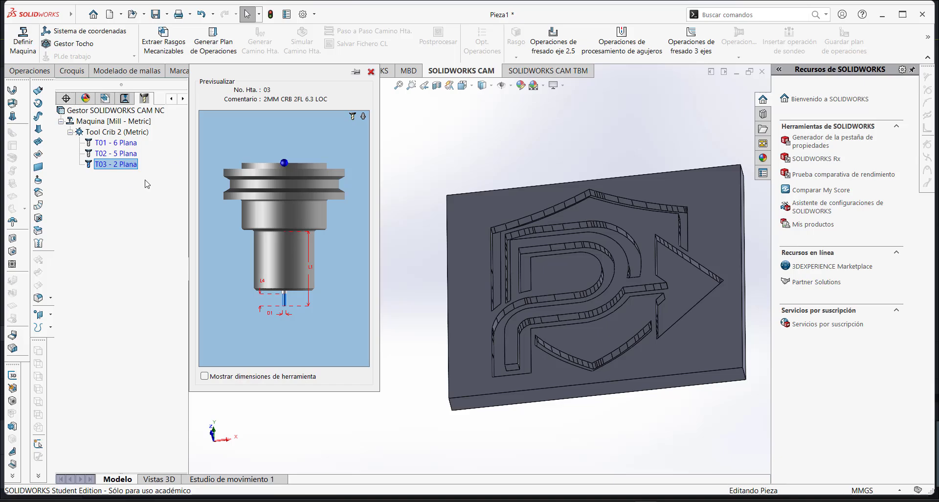
pyautogui.click(411, 144)
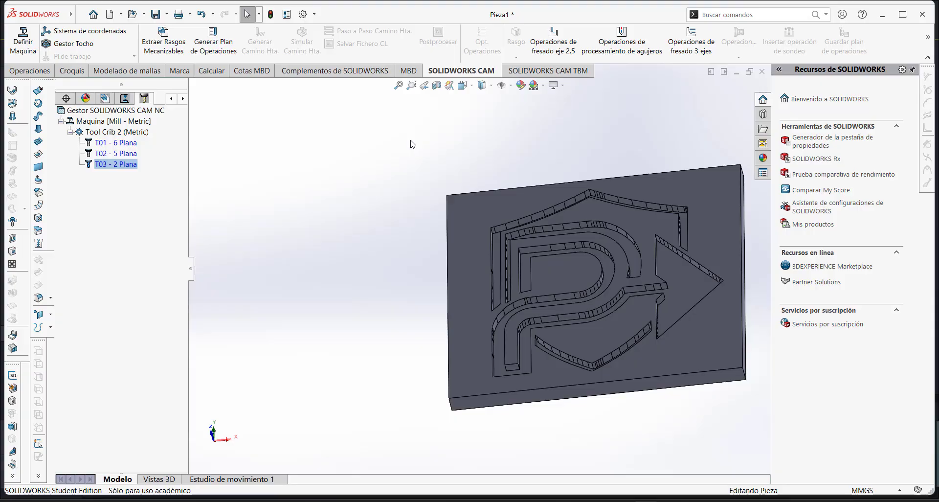
# Generate the operation plan for the four irregular pockets in the mill part setup
pyautogui.moveTo(391, 209); pyautogui.dragTo(397, 248, button='middle')
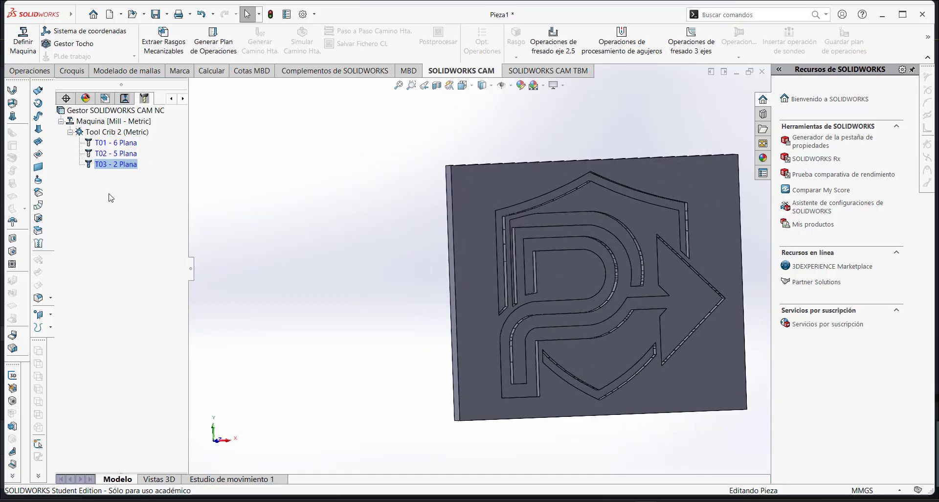
pyautogui.click(122, 101)
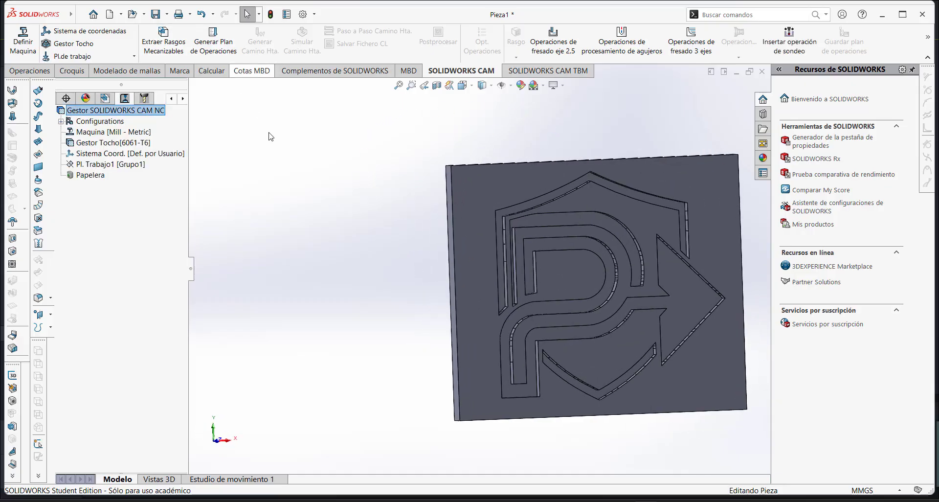
pyautogui.click(105, 99)
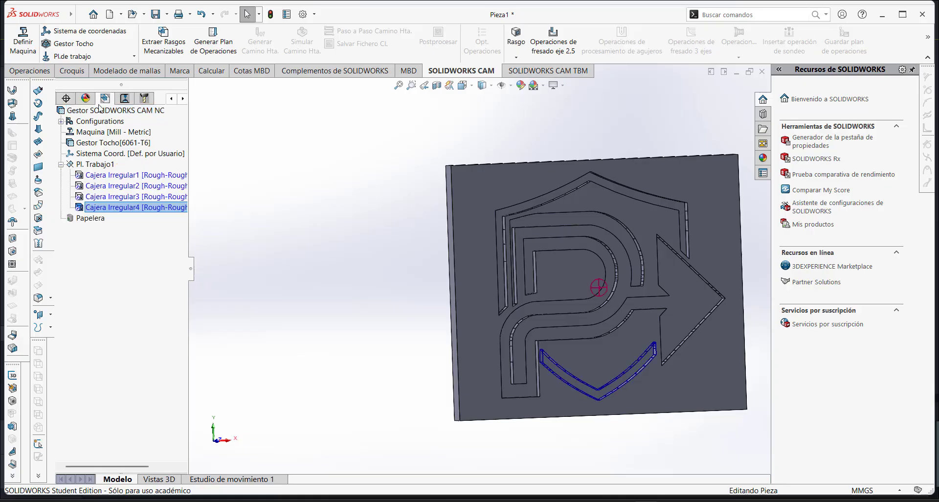
pyautogui.click(126, 100)
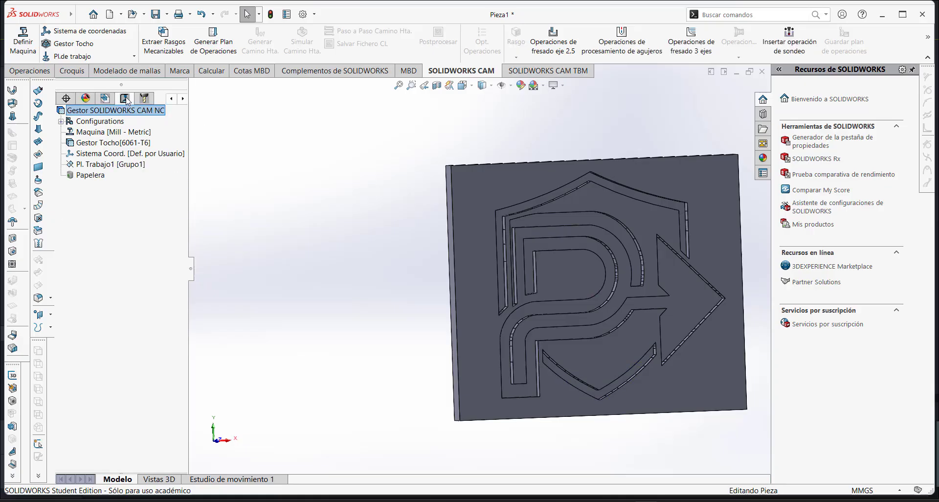
pyautogui.click(144, 98)
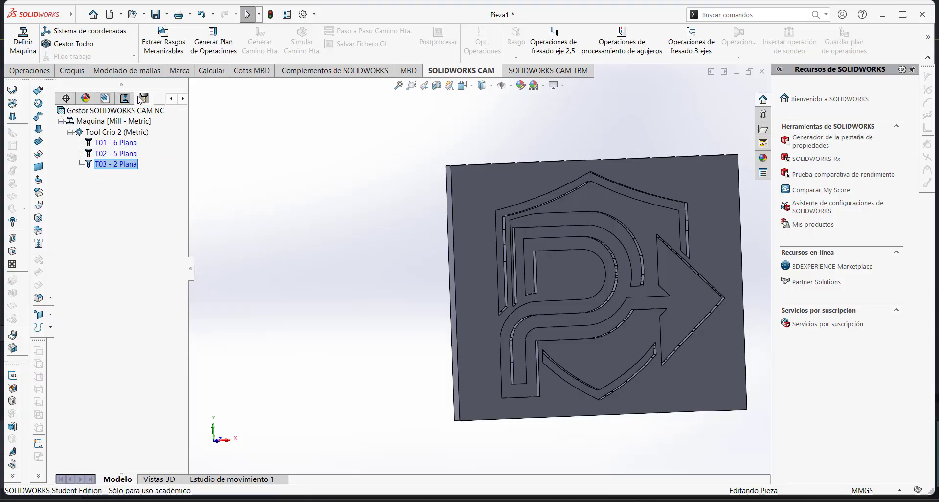
pyautogui.click(201, 49)
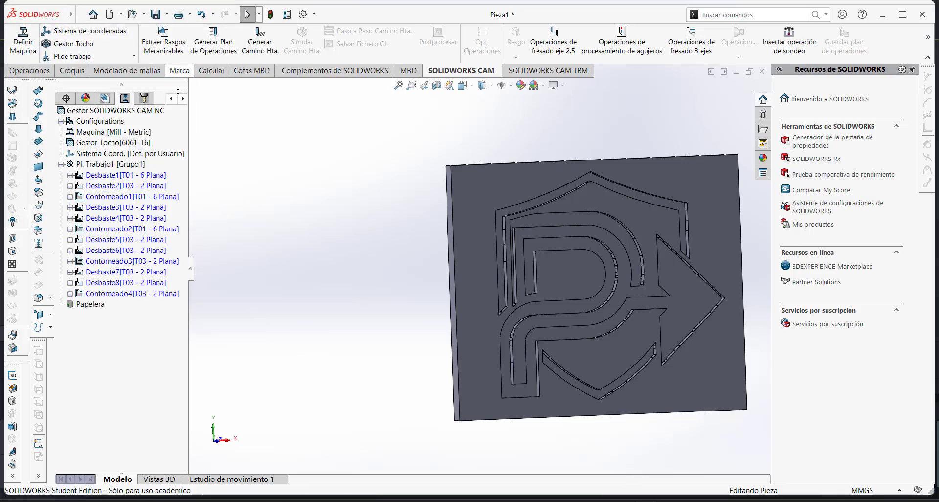
# Examine the part's design tree, the machinable features and the planned operations in the CAM trees
pyautogui.click(118, 186)
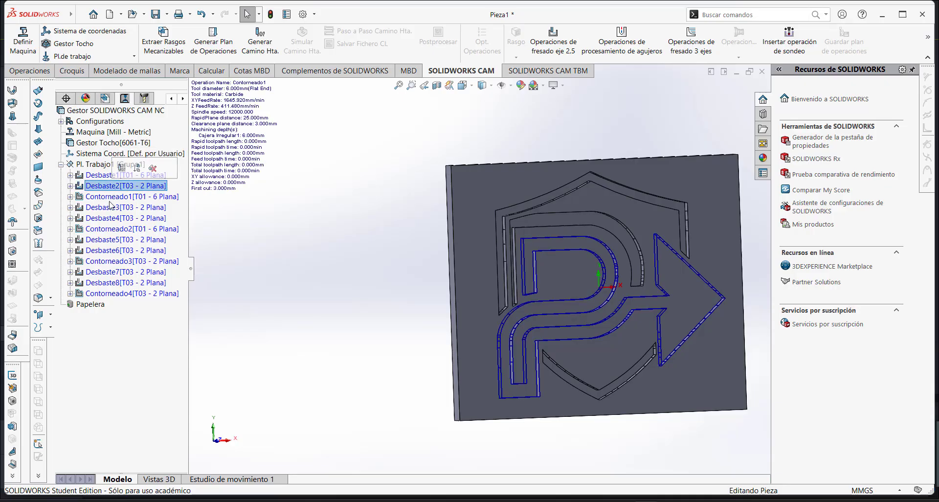
pyautogui.click(105, 97)
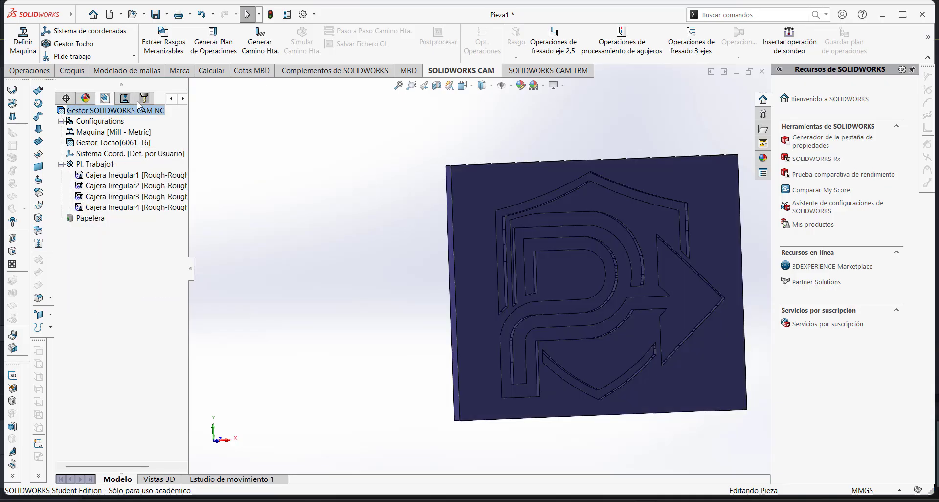
pyautogui.click(171, 99)
pyautogui.click(170, 99)
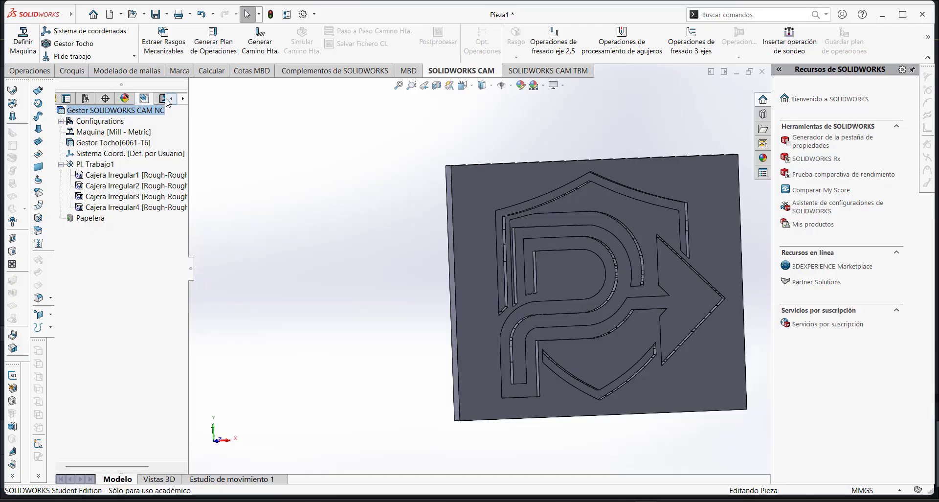
pyautogui.click(171, 100)
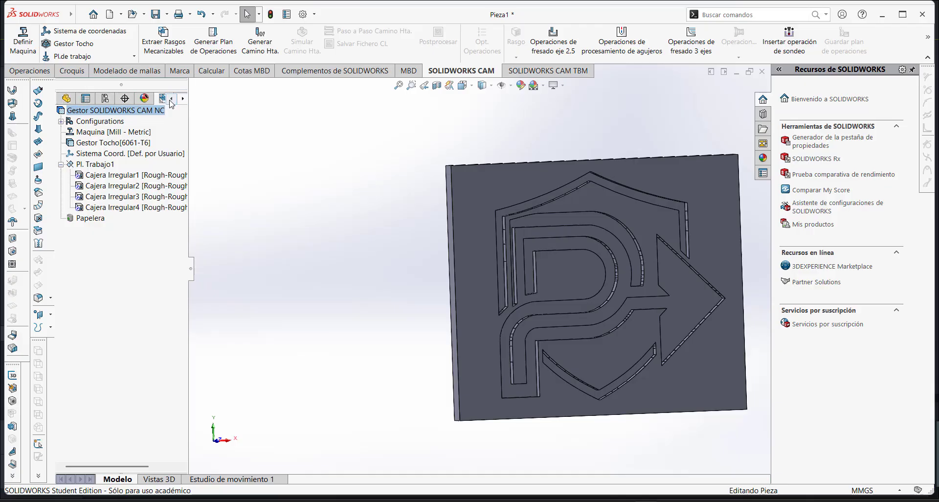
pyautogui.click(65, 99)
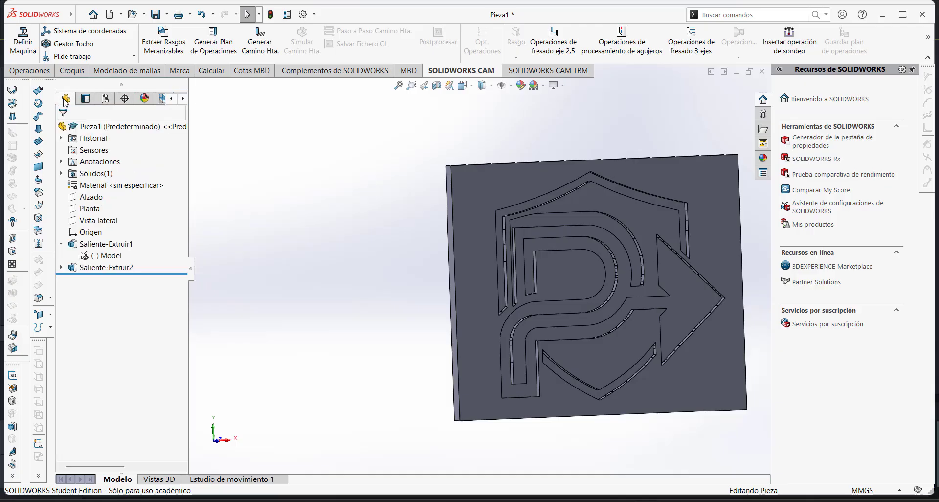
pyautogui.click(163, 98)
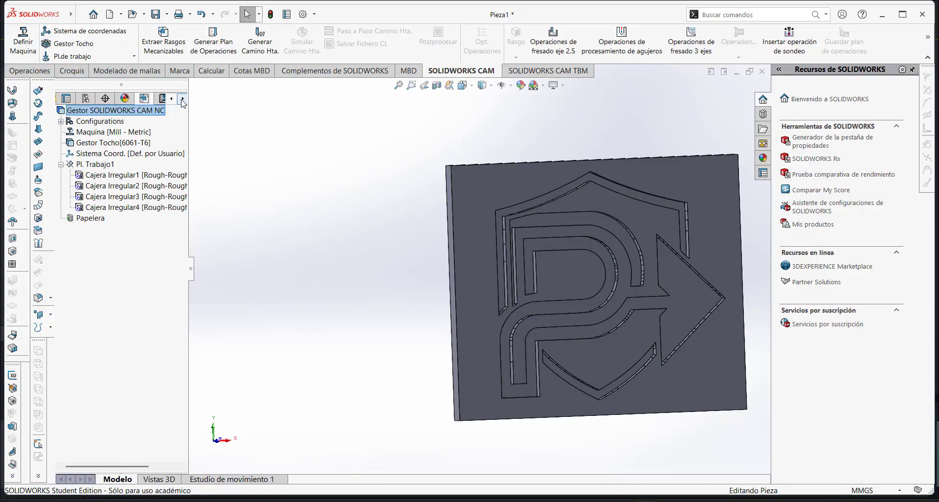
pyautogui.click(183, 99)
pyautogui.click(182, 98)
pyautogui.click(124, 99)
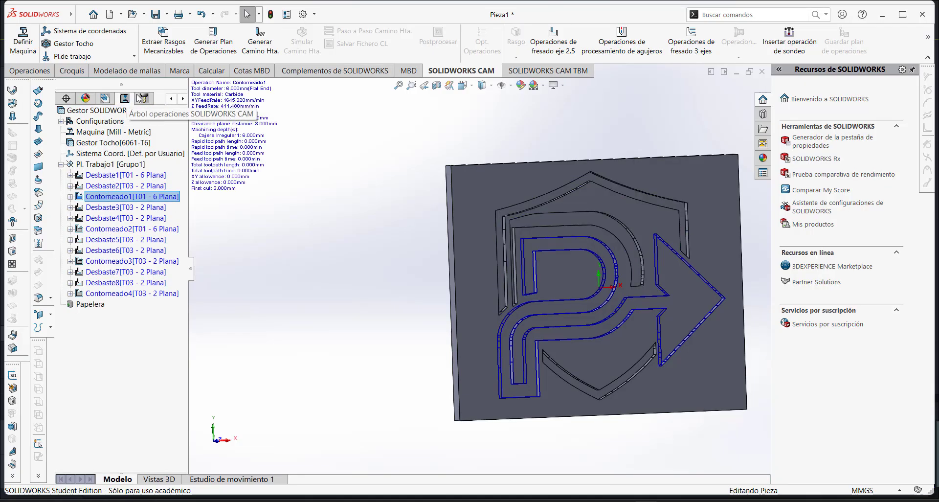
pyautogui.click(144, 98)
pyautogui.click(124, 98)
pyautogui.click(105, 98)
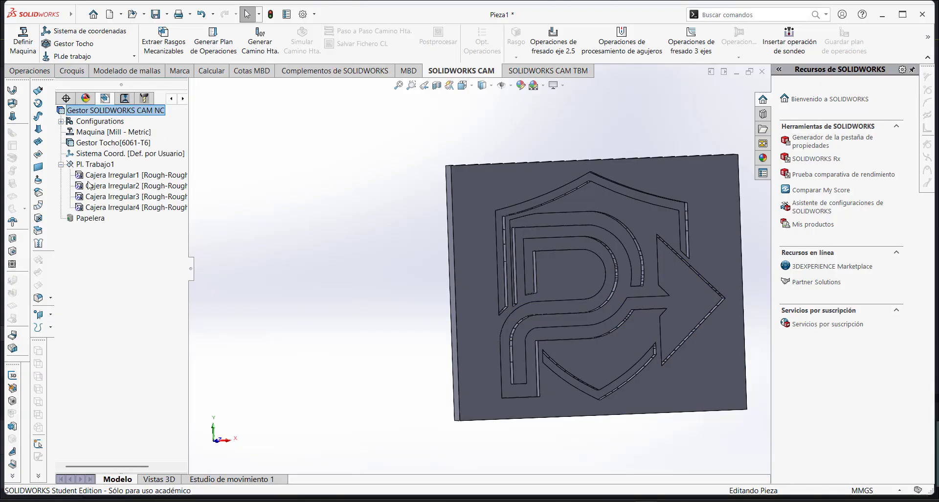
pyautogui.click(125, 98)
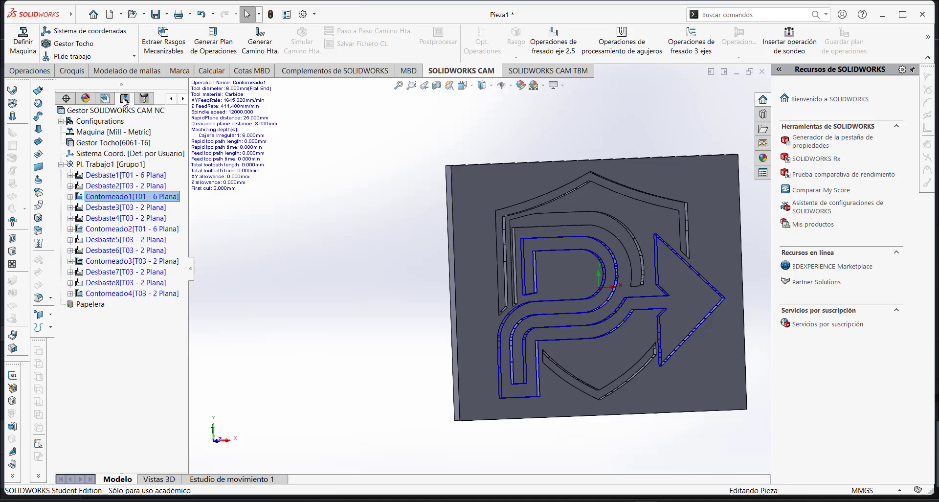
# Examine which pocket each roughing and contour operation machines, from Desbaste1 through Contorneado4
pyautogui.click(108, 180)
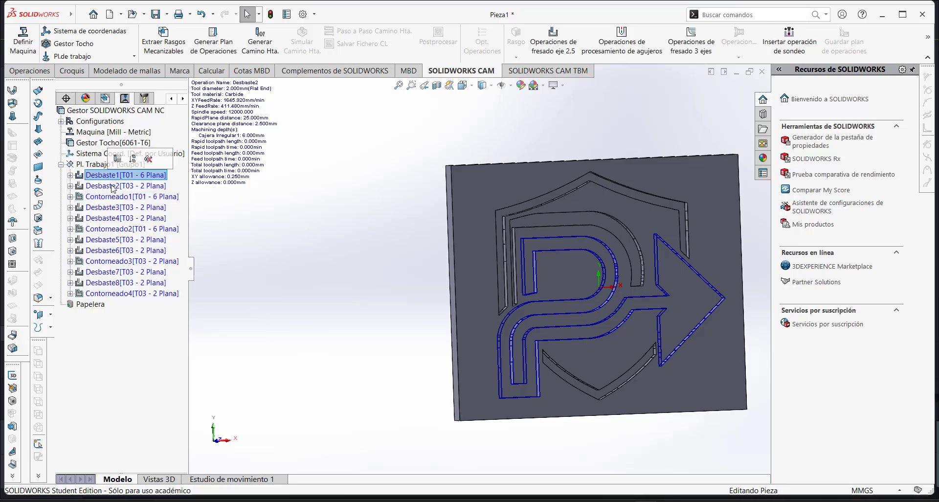
pyautogui.click(113, 186)
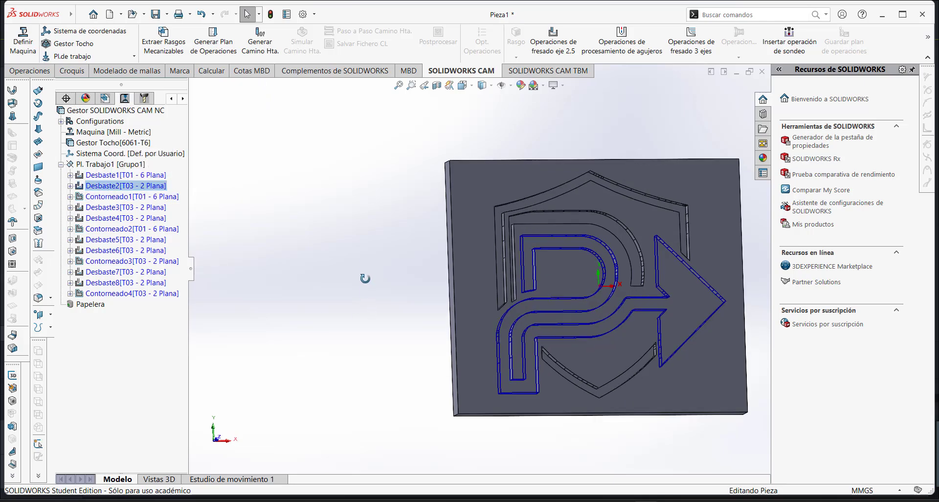
pyautogui.moveTo(365, 275); pyautogui.dragTo(340, 185, button='middle')
pyautogui.scroll(-4, 609, 285)
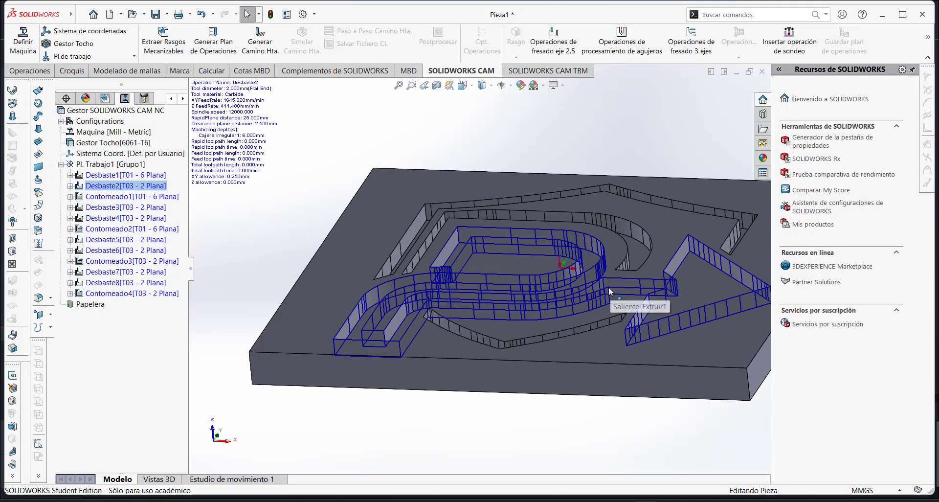
pyautogui.click(119, 197)
pyautogui.click(114, 207)
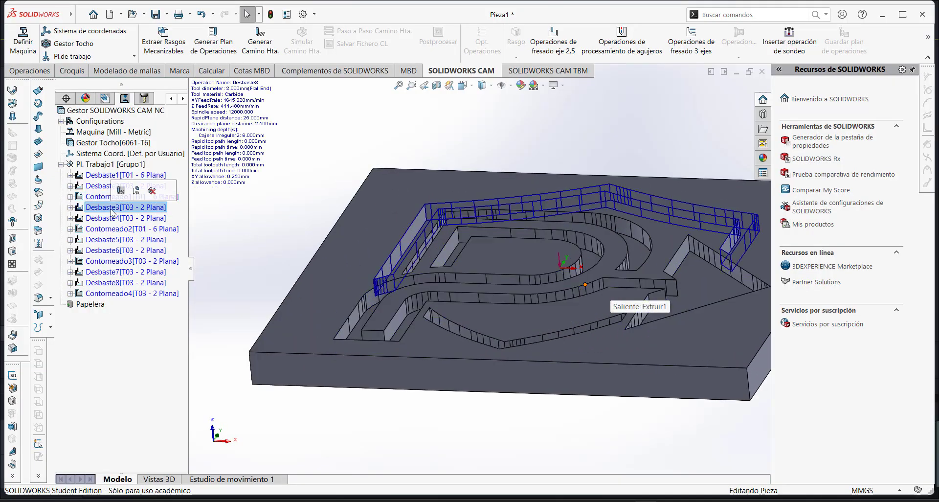
pyautogui.click(115, 221)
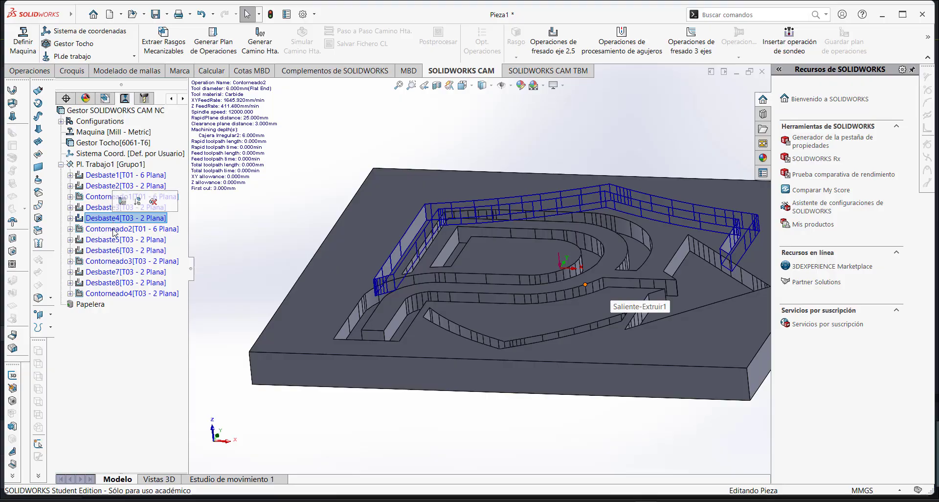
pyautogui.click(114, 251)
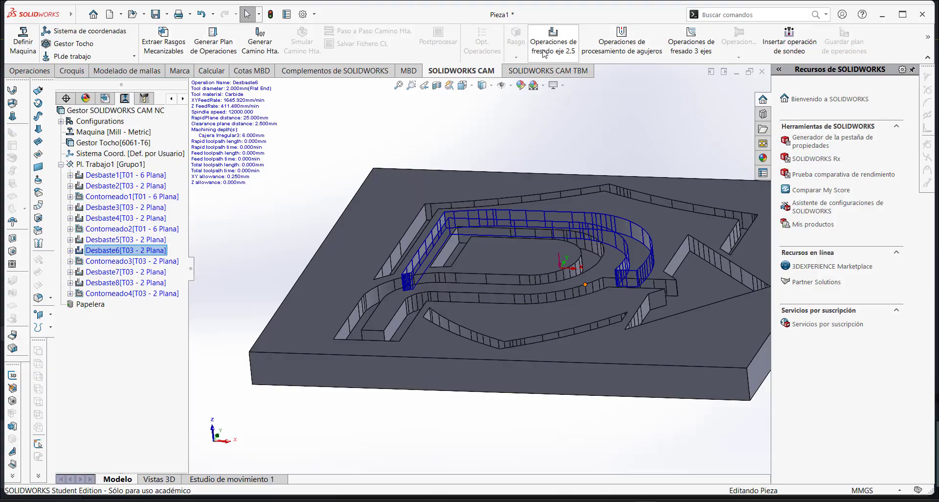
pyautogui.click(108, 261)
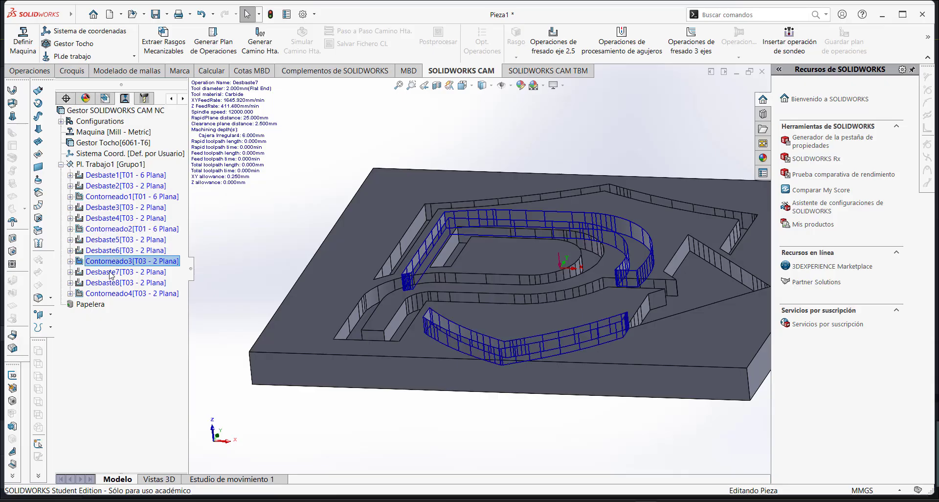
pyautogui.click(110, 273)
pyautogui.click(109, 284)
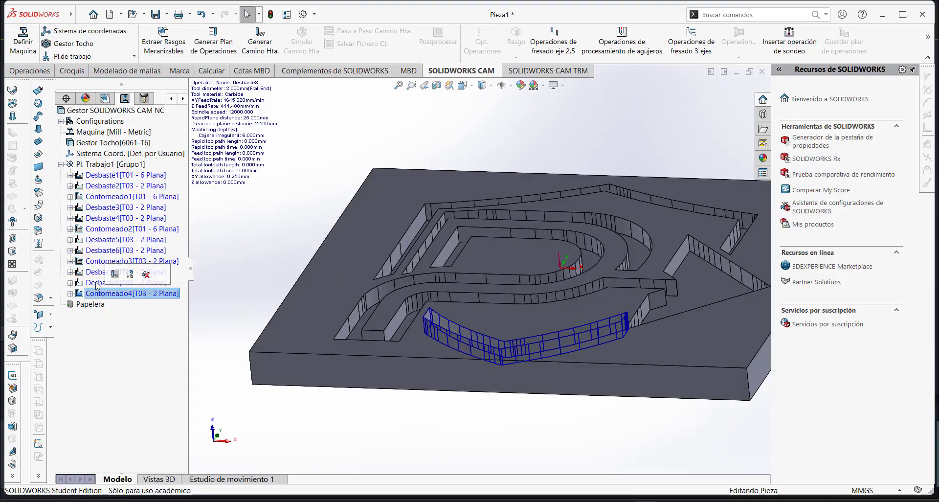
# Compare the tools and machined geometry of Desbaste1, Desbaste2, Contorneado1 and Desbaste3
pyautogui.click(99, 176)
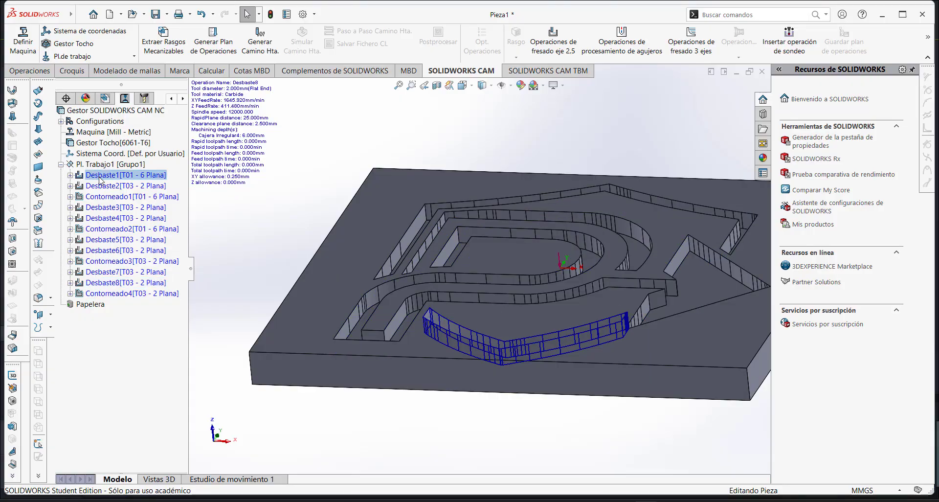
pyautogui.click(106, 188)
pyautogui.click(119, 176)
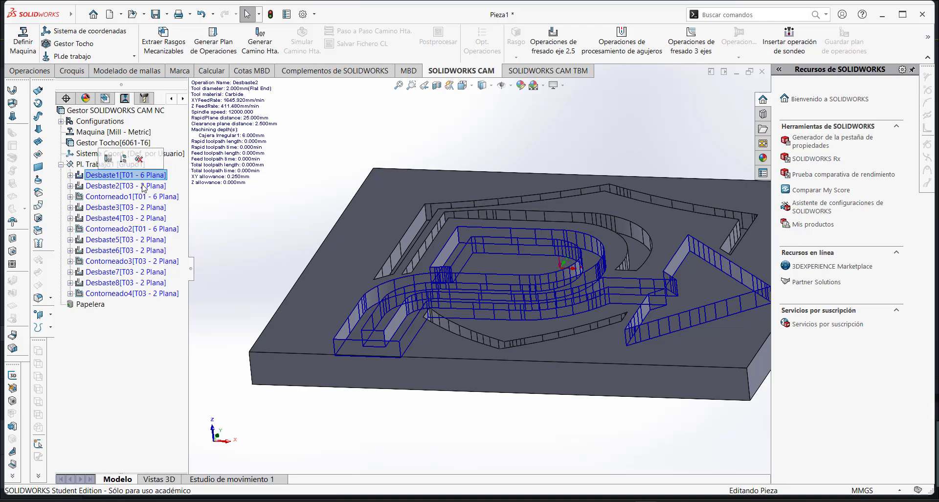
pyautogui.click(115, 190)
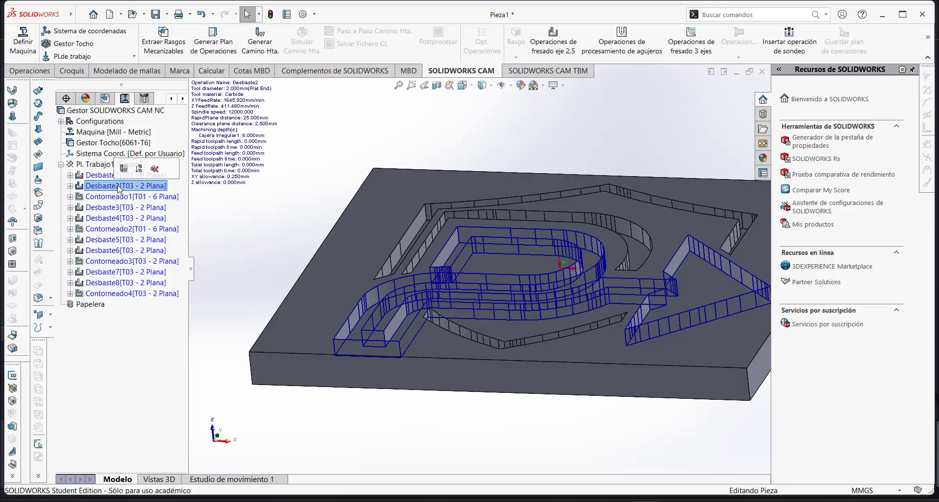
pyautogui.click(70, 186)
pyautogui.click(70, 186)
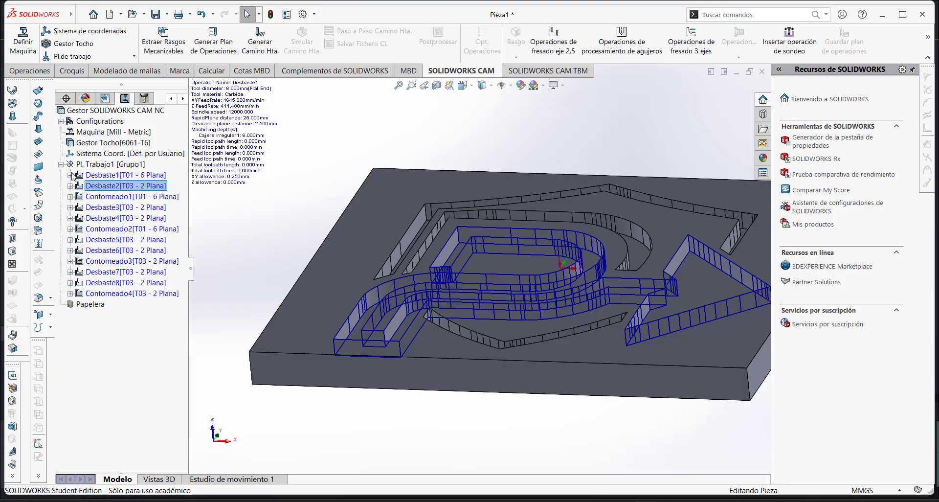
pyautogui.click(127, 197)
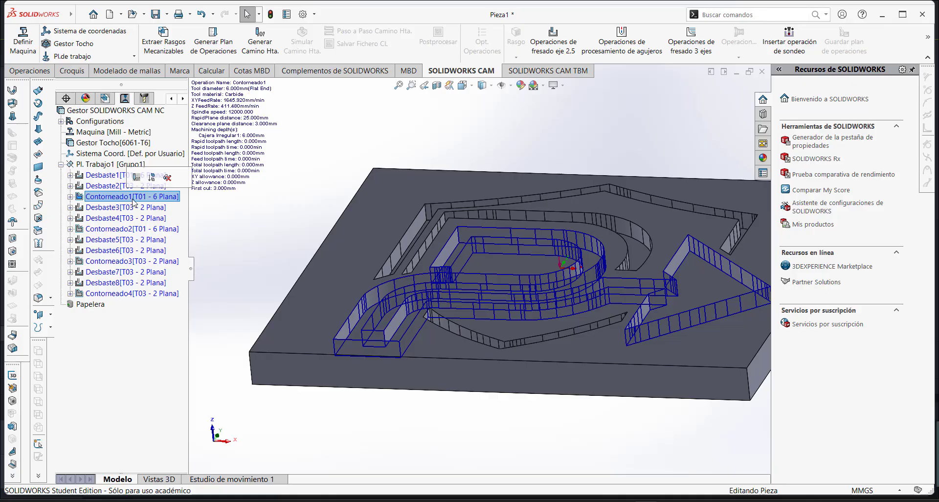
pyautogui.moveTo(294, 235); pyautogui.dragTo(276, 290, button='middle')
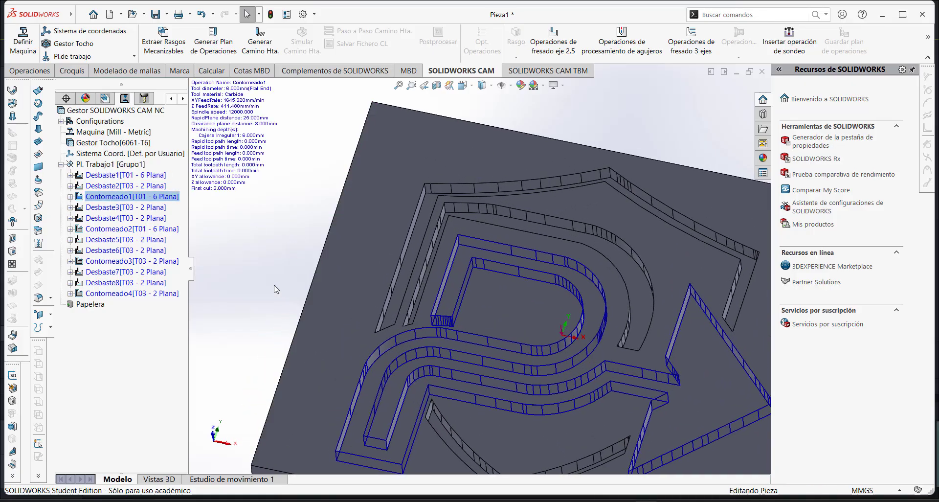
pyautogui.click(117, 207)
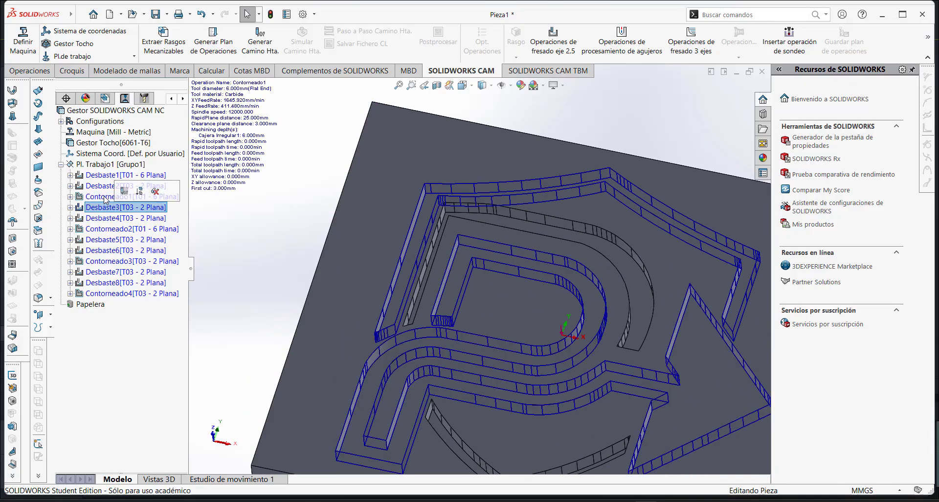
# Delete the Contorneado1 operation from Pl. Trabajo1
pyautogui.click(105, 197)
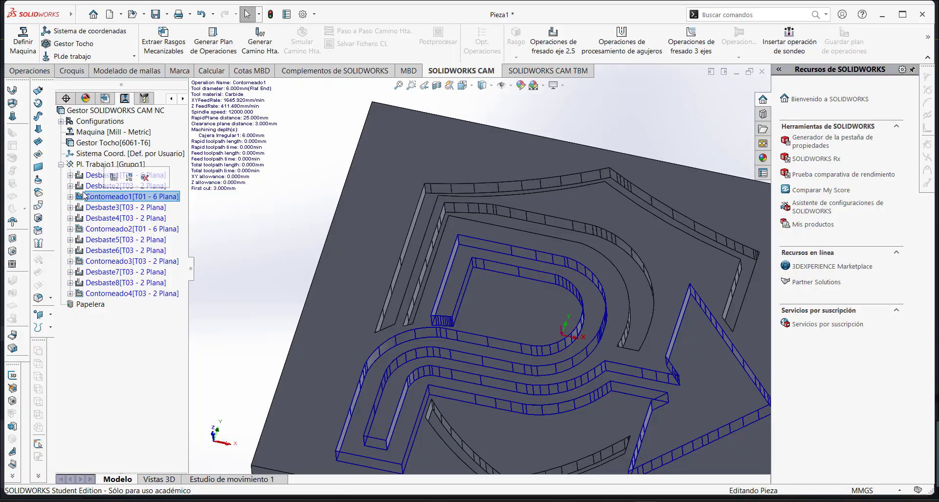
pyautogui.click(70, 197)
pyautogui.click(70, 196)
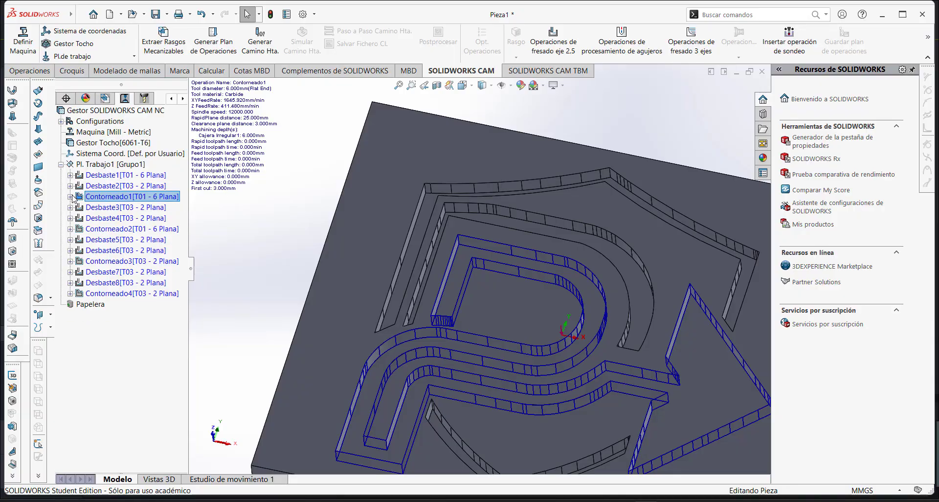
pyautogui.rightClick(115, 198)
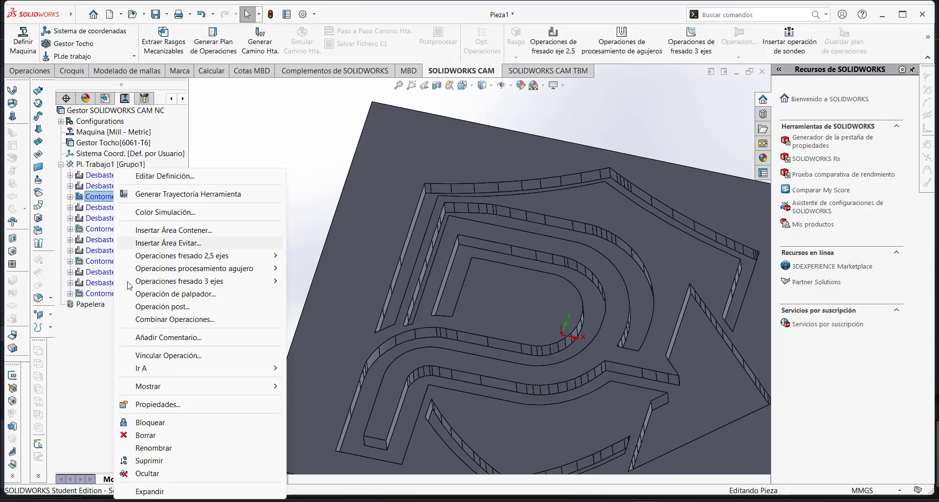
pyautogui.click(145, 433)
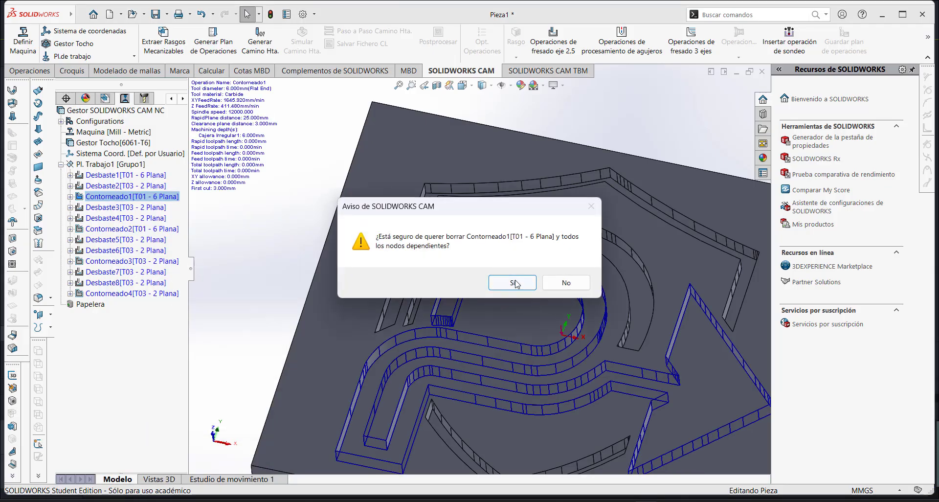
pyautogui.click(513, 282)
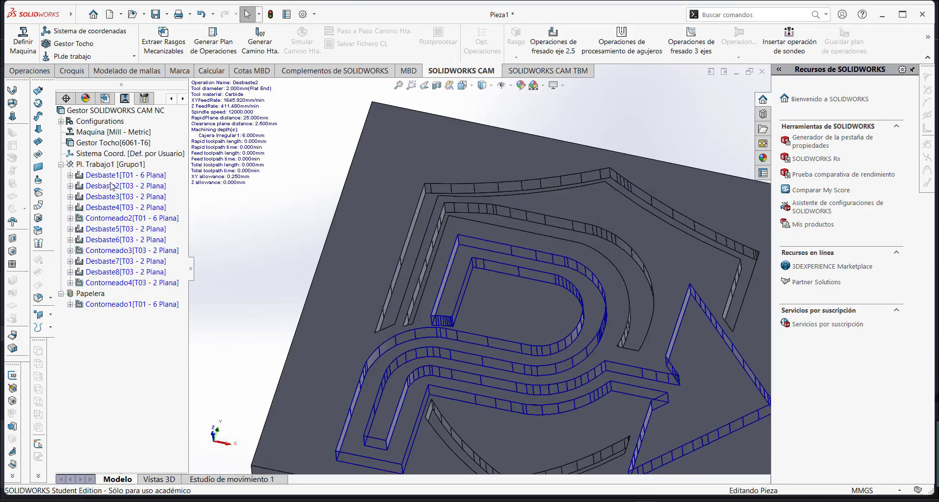
# Check the remaining roughing operations Desbaste1 to Desbaste4 and compare the pocket features assigned to Desbaste3 and Desbaste4
pyautogui.click(108, 177)
pyautogui.click(97, 187)
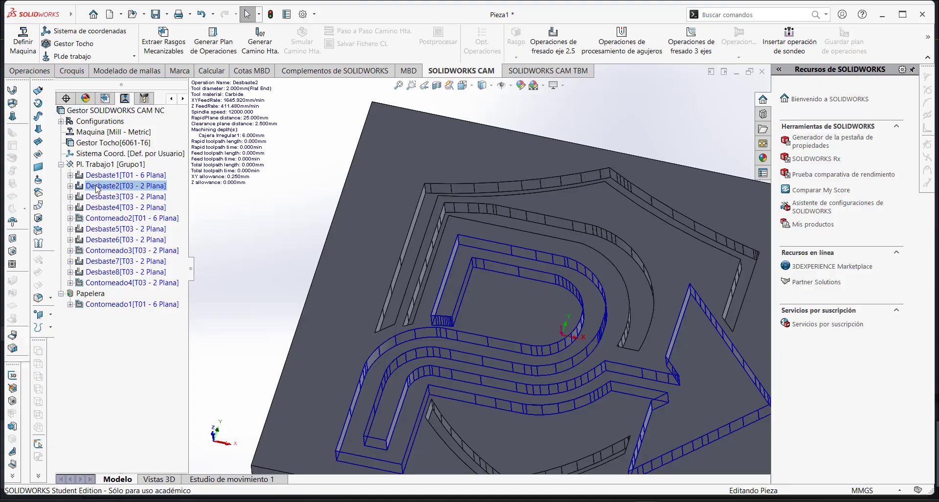
pyautogui.click(98, 196)
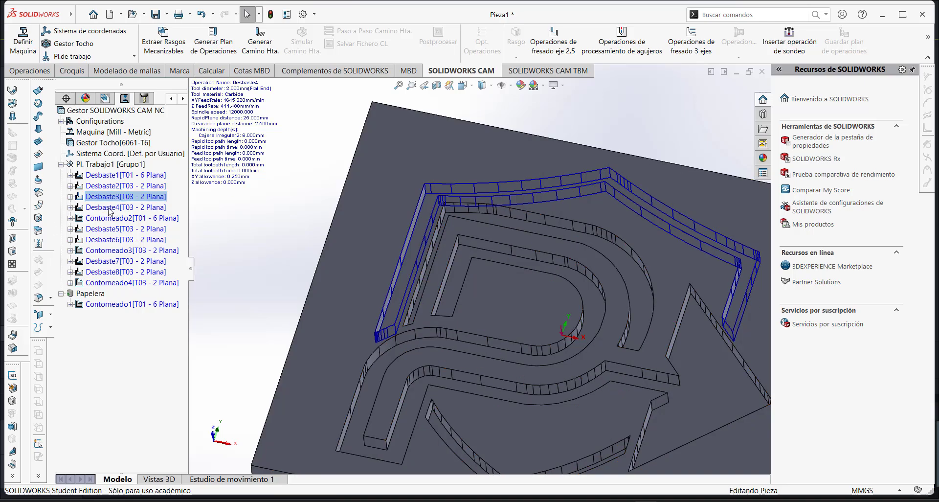
pyautogui.click(88, 208)
pyautogui.click(70, 208)
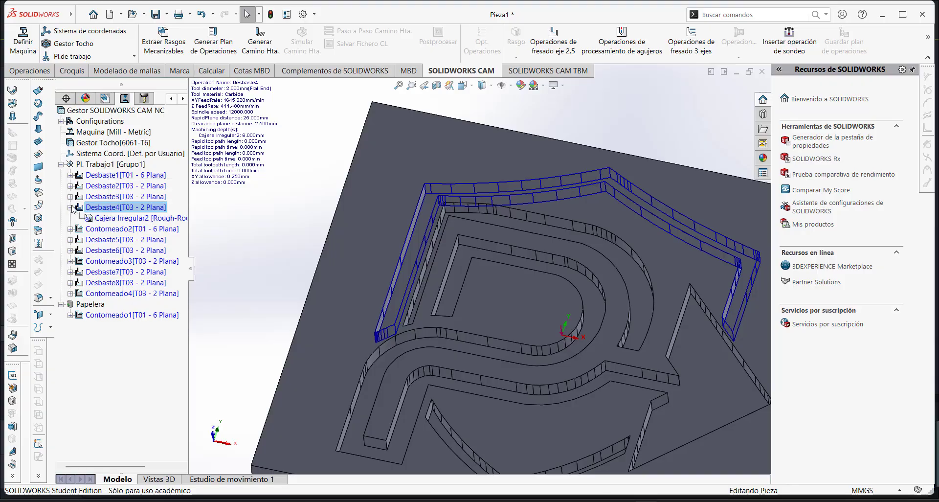
pyautogui.click(70, 197)
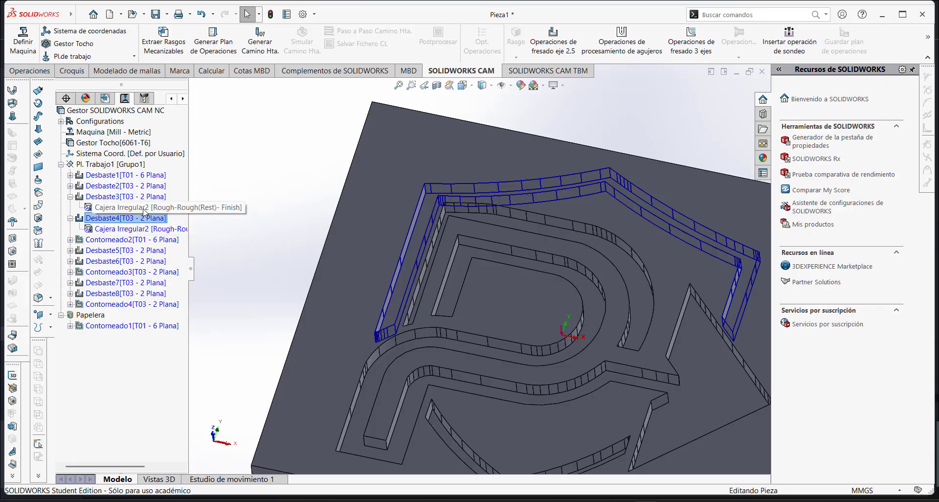
pyautogui.click(70, 218)
pyautogui.click(70, 197)
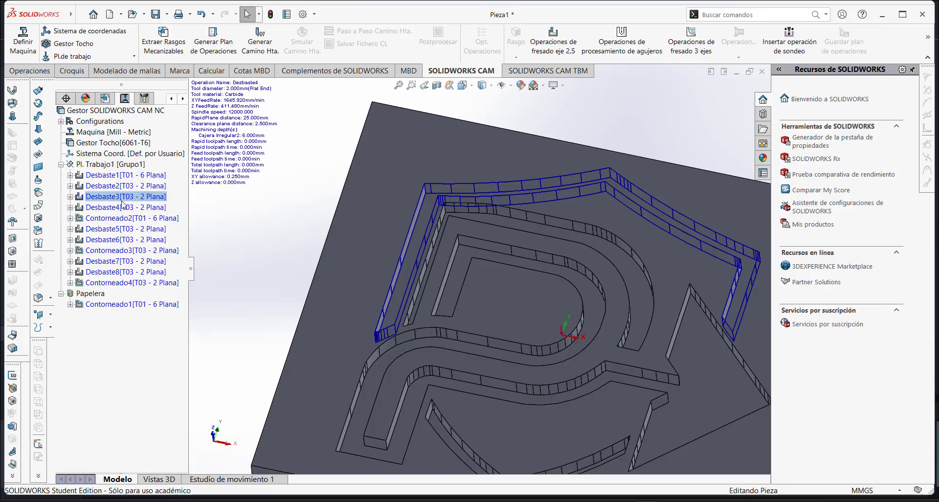
# Delete the Desbaste4 operation from Pl. Trabajo1
pyautogui.rightClick(112, 207)
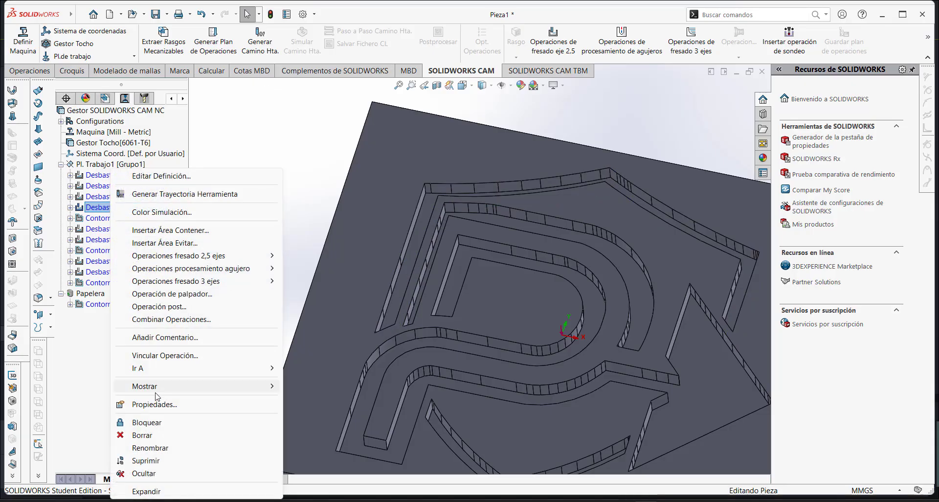
pyautogui.click(157, 435)
pyautogui.click(511, 282)
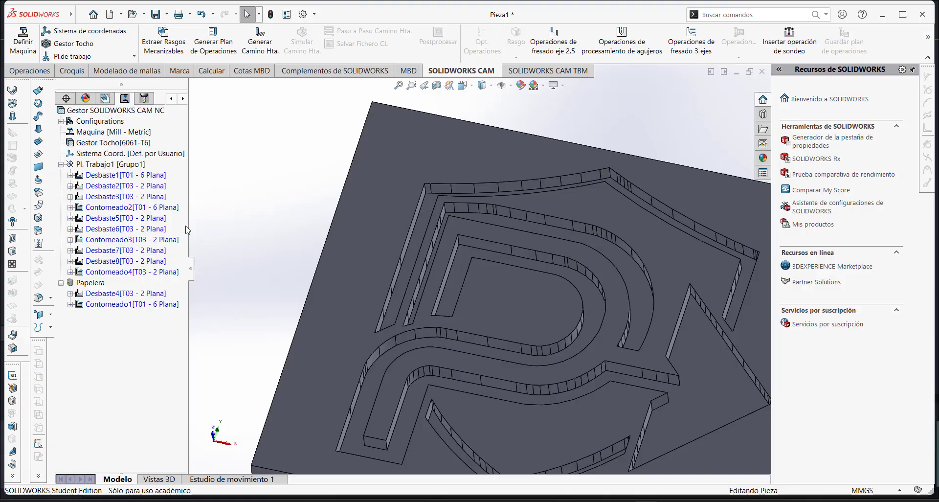
# Compare the machined geometry of Contorneado2, Desbaste5 and Desbaste6, and check the feature assigned to Desbaste6
pyautogui.click(102, 209)
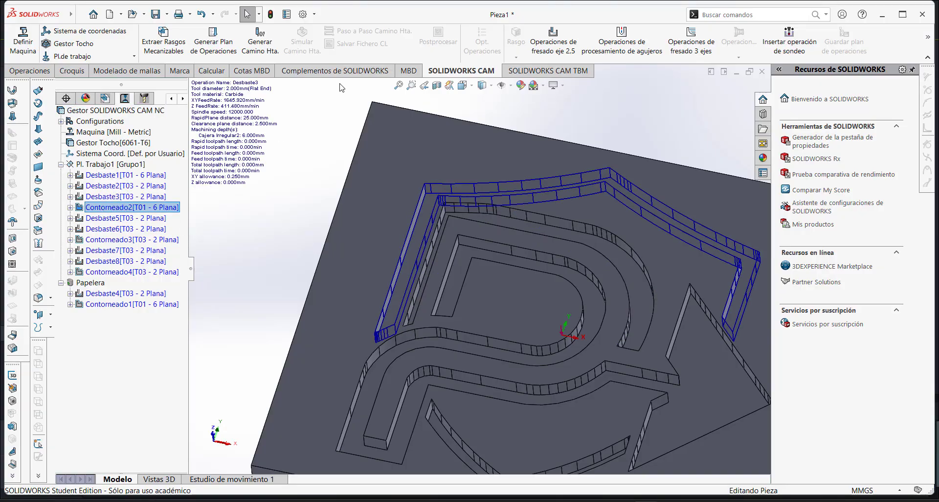
pyautogui.click(117, 220)
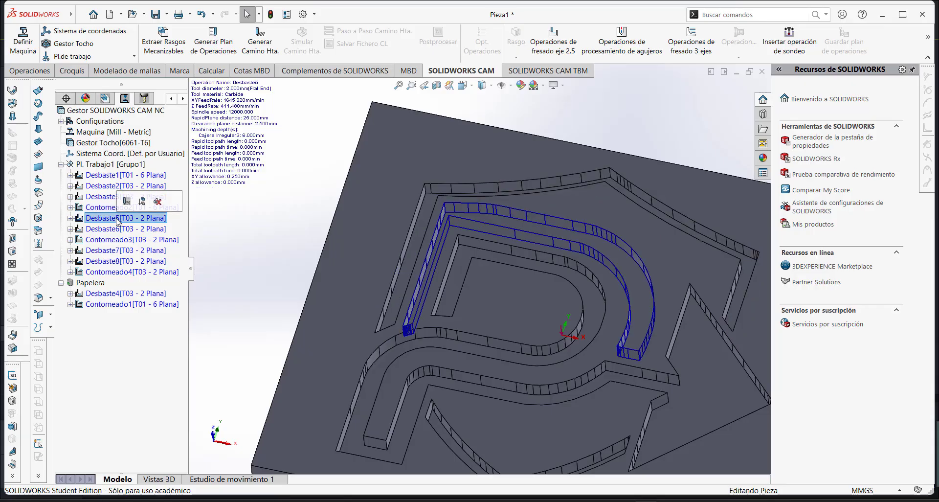
pyautogui.click(108, 229)
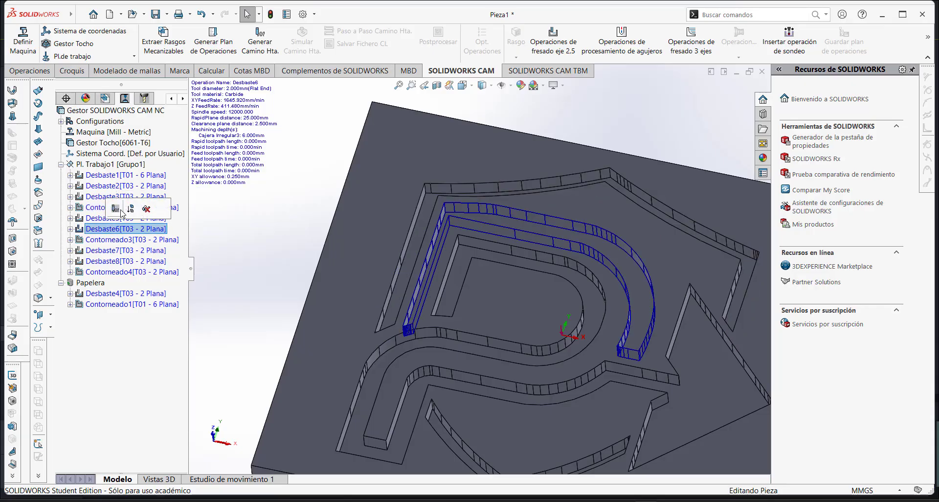
pyautogui.click(70, 229)
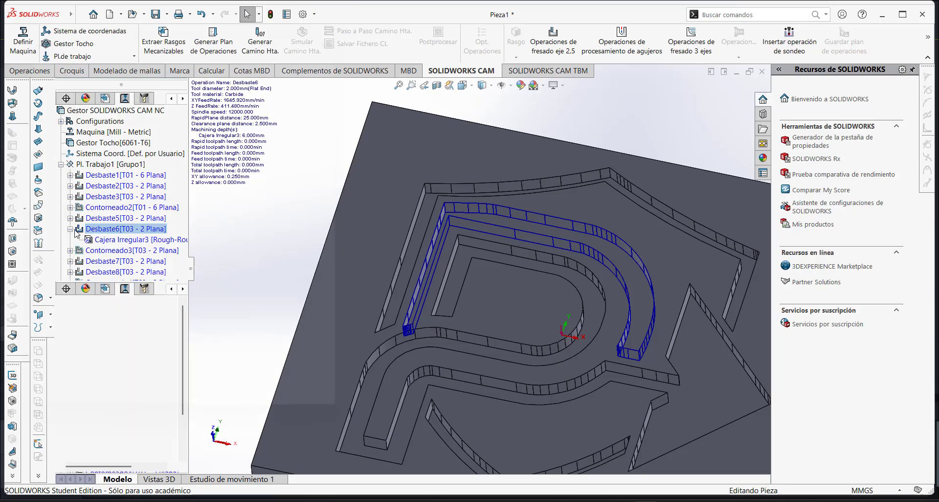
pyautogui.click(356, 14)
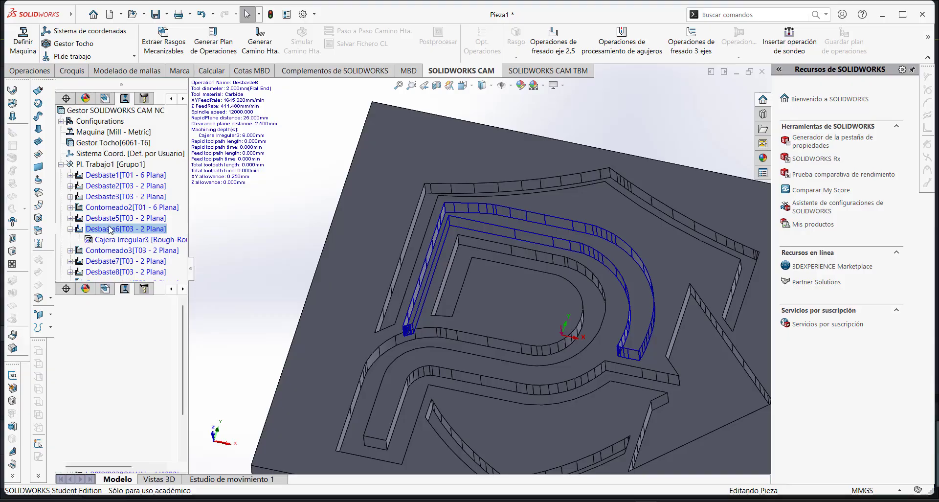
# Review the tool dimensions and the feed and speed parameters of Desbaste6, leaving its settings and feature list closed
pyautogui.doubleClick(109, 230)
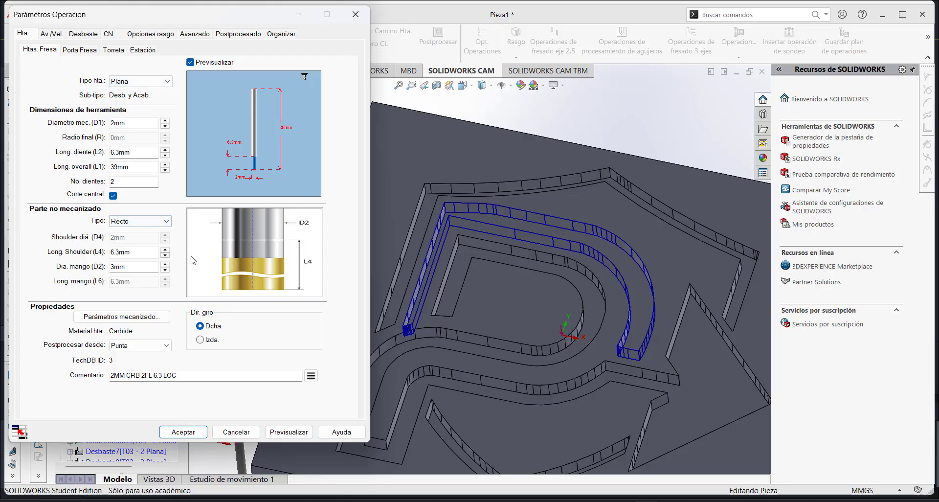
pyautogui.click(51, 34)
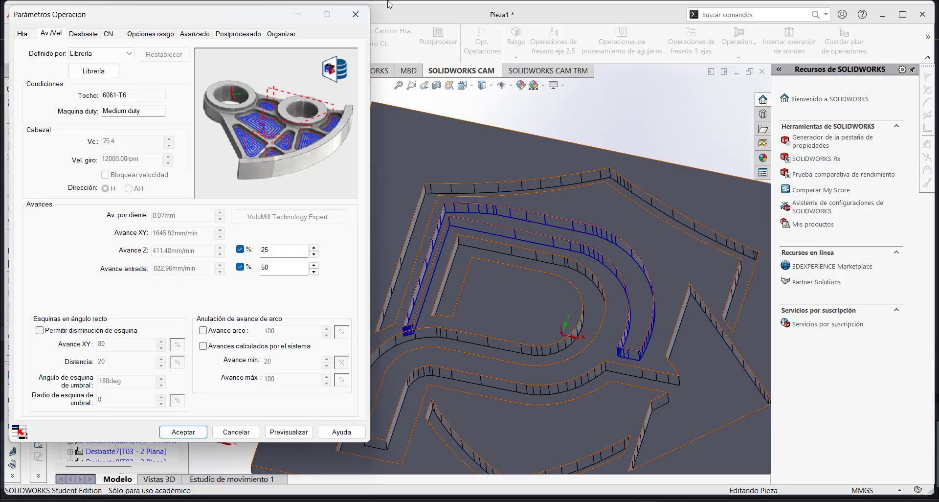
pyautogui.click(356, 14)
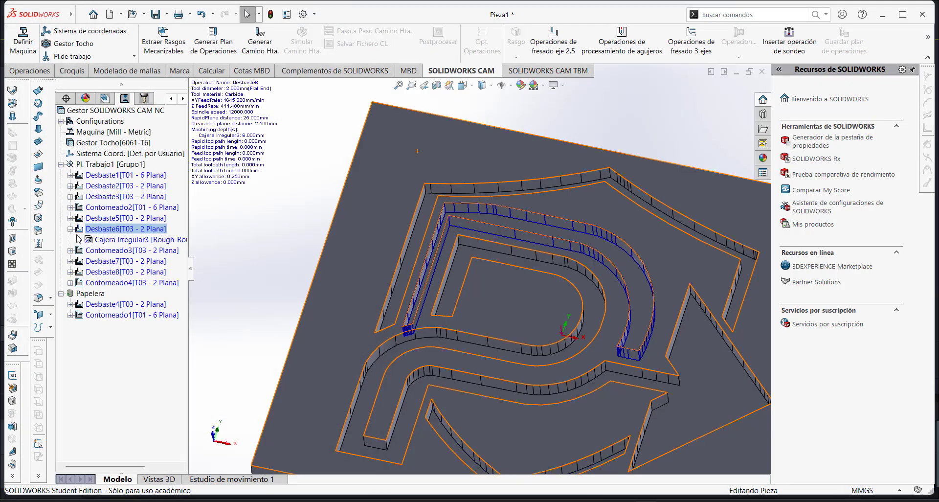
pyautogui.click(70, 228)
# Check the pockets machined by Contorneado3, Desbaste7 and Desbaste8, and generate the Contorneado3 toolpath
pyautogui.click(109, 240)
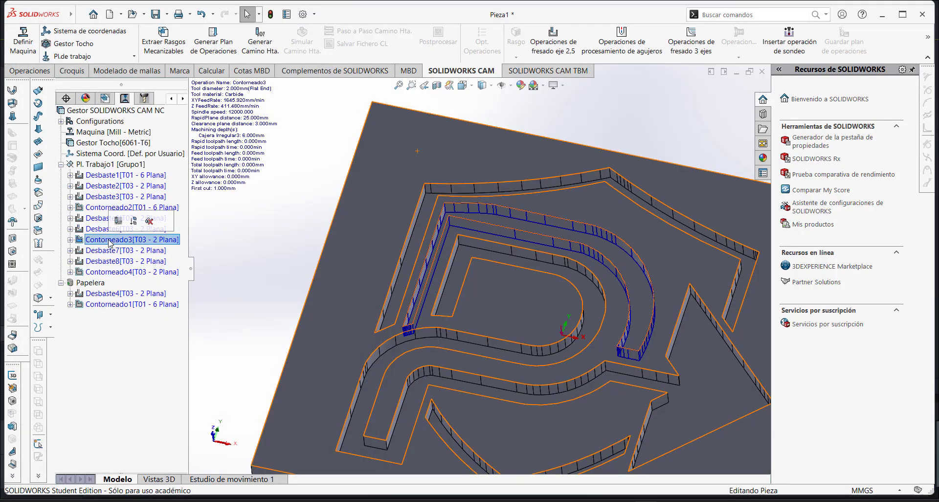
pyautogui.click(100, 251)
pyautogui.click(99, 262)
pyautogui.click(94, 240)
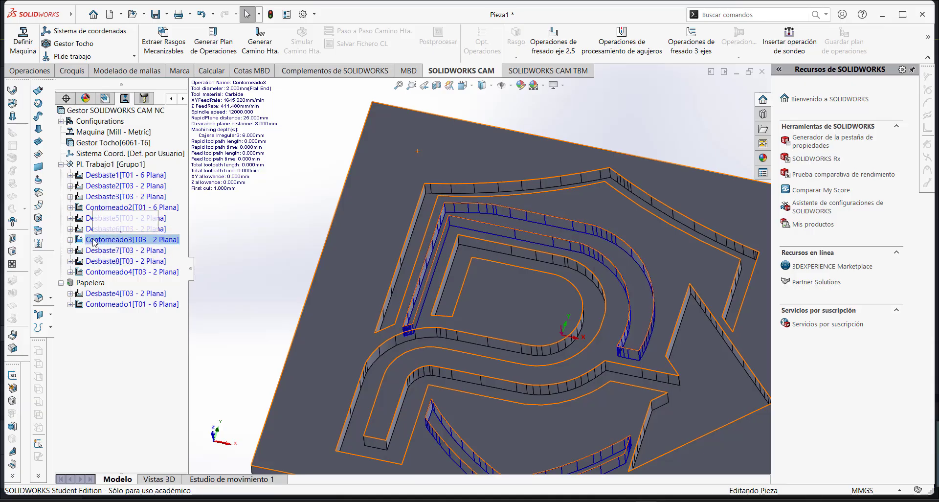
pyautogui.doubleClick(96, 231)
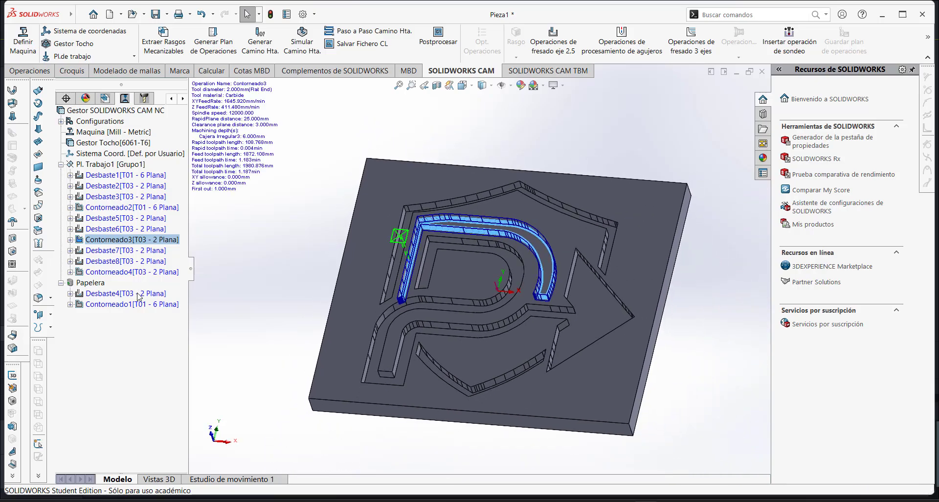
# Check Desbaste7, Desbaste8 and Contorneado4, and generate the toolpaths for all operations in the machining plan
pyautogui.click(106, 252)
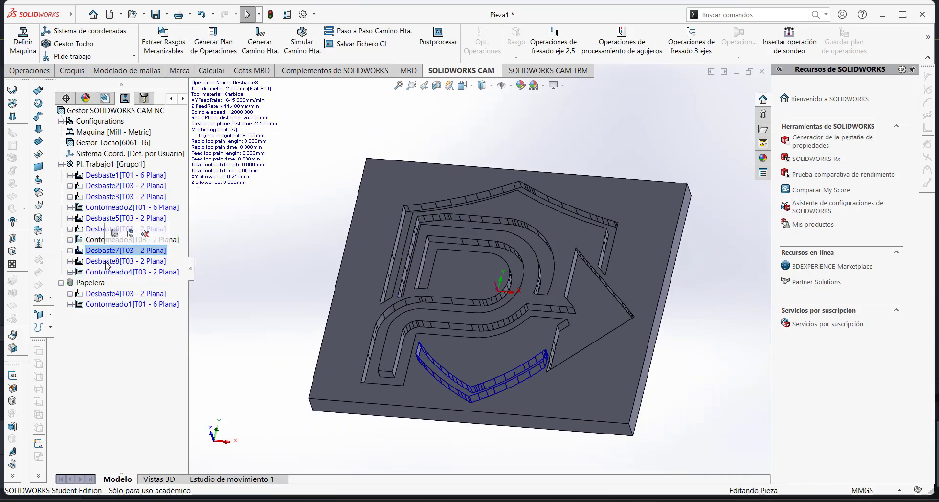
pyautogui.click(106, 262)
pyautogui.click(105, 271)
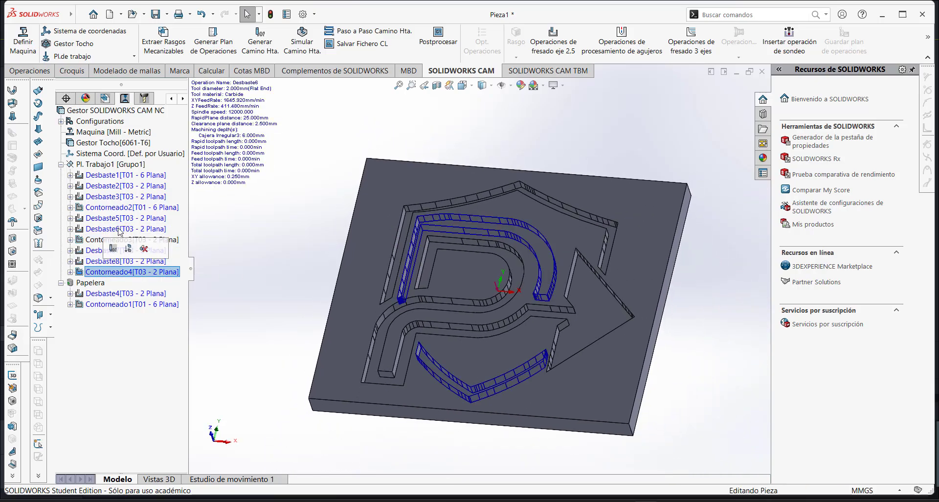
pyautogui.click(260, 48)
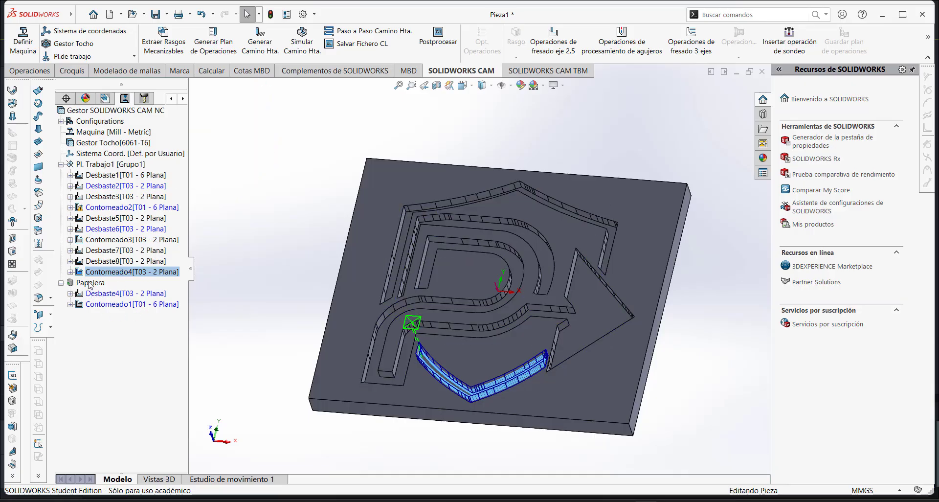
# Collapse Papelera and inspect the Contorneado2 operation with its assigned Cajera Irregular2 feature
pyautogui.click(61, 283)
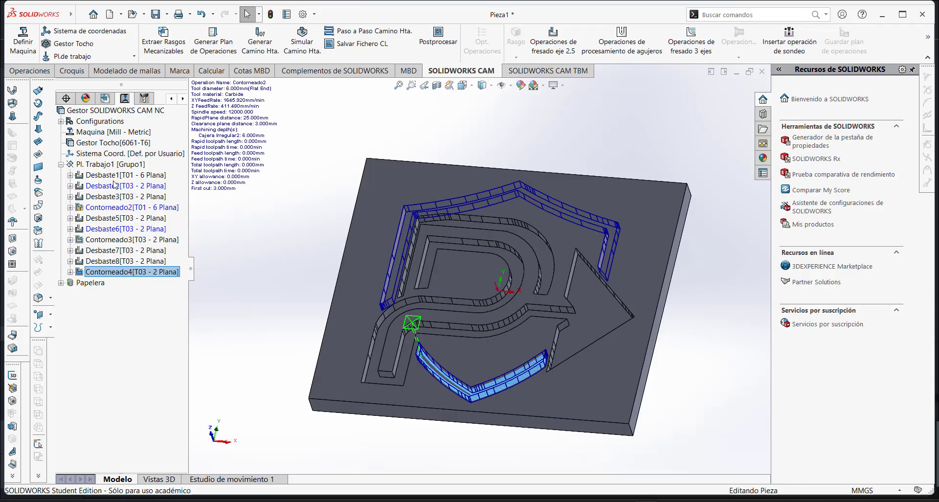
pyautogui.click(98, 210)
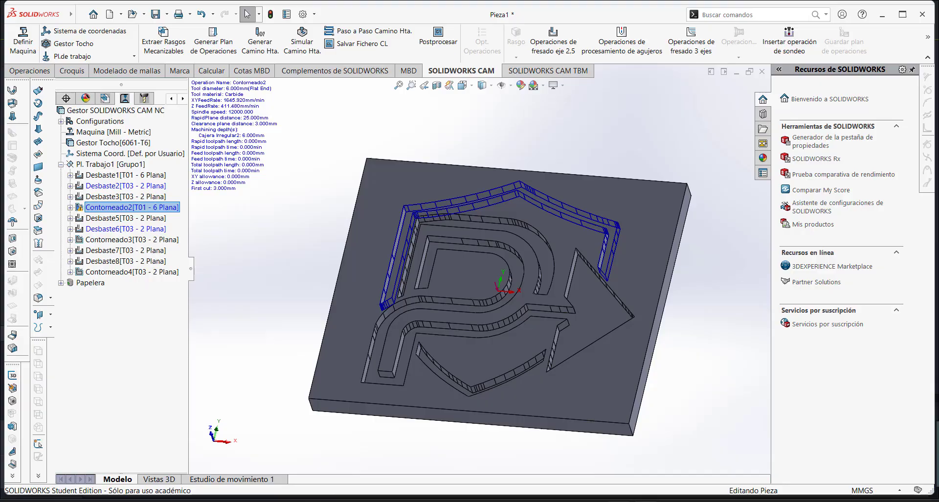
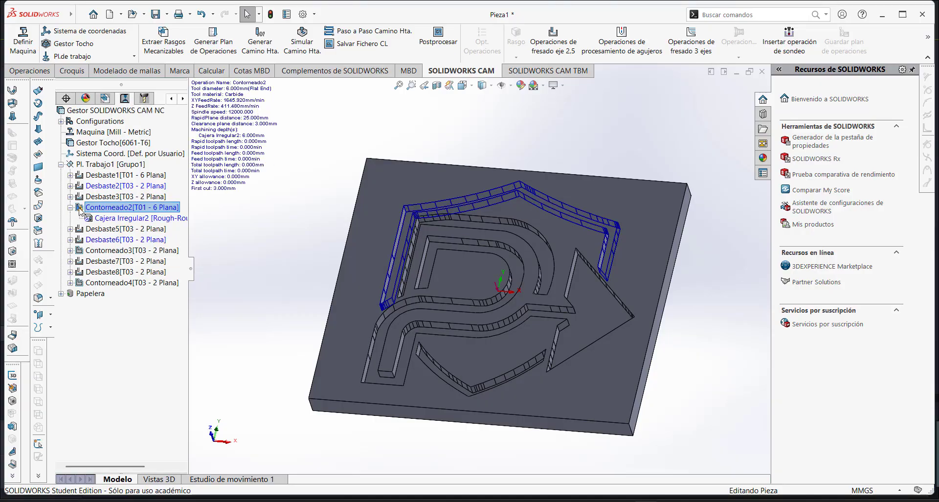
pyautogui.click(133, 210)
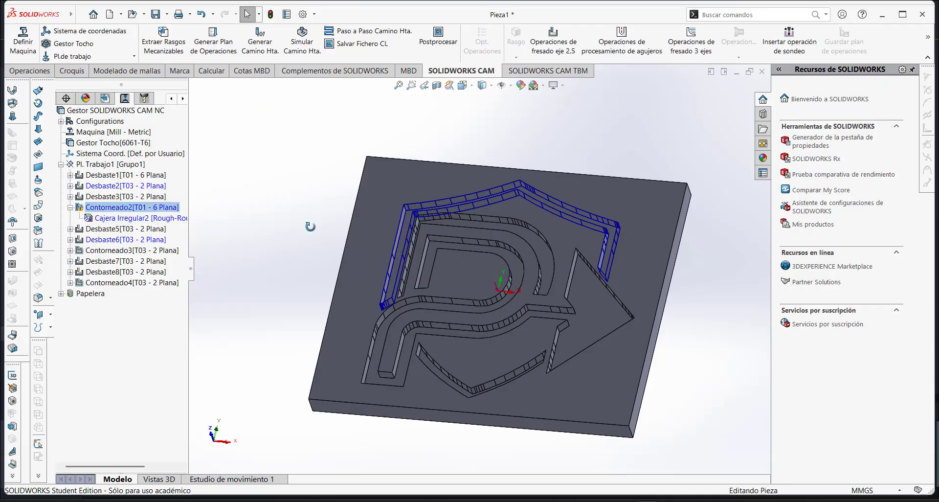
# Measure the distance between the two facing side walls of the outer shield-shaped pocket machined by Contorneado2
pyautogui.scroll(-5, 431, 198)
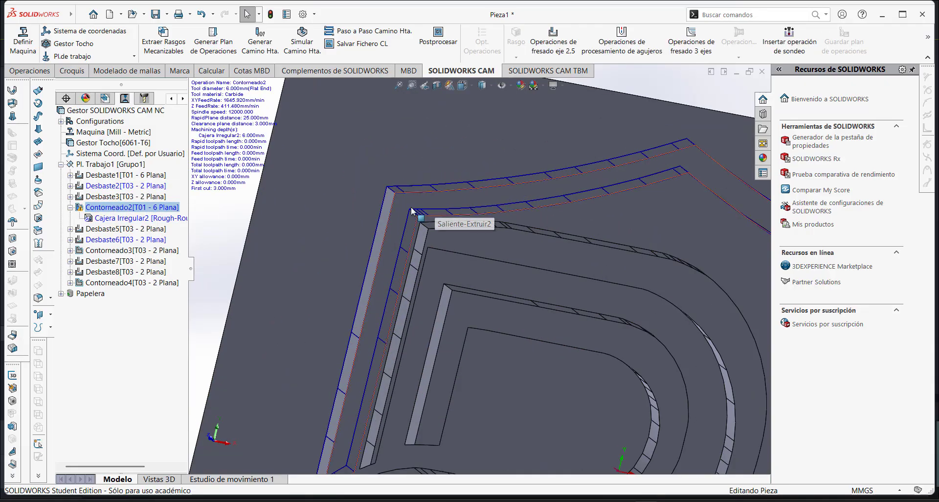
pyautogui.moveTo(381, 234)
pyautogui.mouseDown(button='middle')
pyautogui.moveTo(412, 240)
pyautogui.moveTo(382, 225)
pyautogui.mouseUp(button='middle')
pyautogui.click(211, 71)
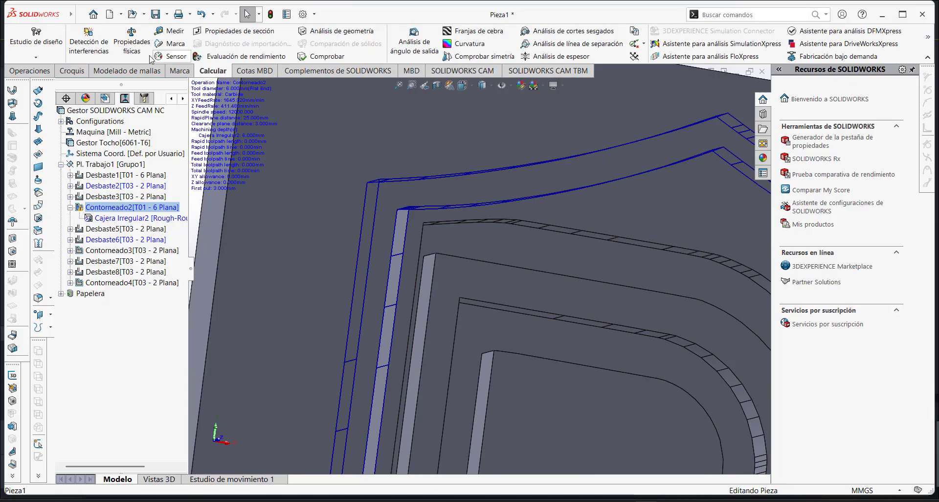
pyautogui.click(168, 32)
pyautogui.moveTo(352, 234)
pyautogui.mouseDown(button='middle')
pyautogui.moveTo(445, 239)
pyautogui.moveTo(398, 236)
pyautogui.moveTo(388, 227)
pyautogui.moveTo(364, 247)
pyautogui.mouseUp(button='middle')
pyautogui.click(369, 231)
pyautogui.click(399, 230)
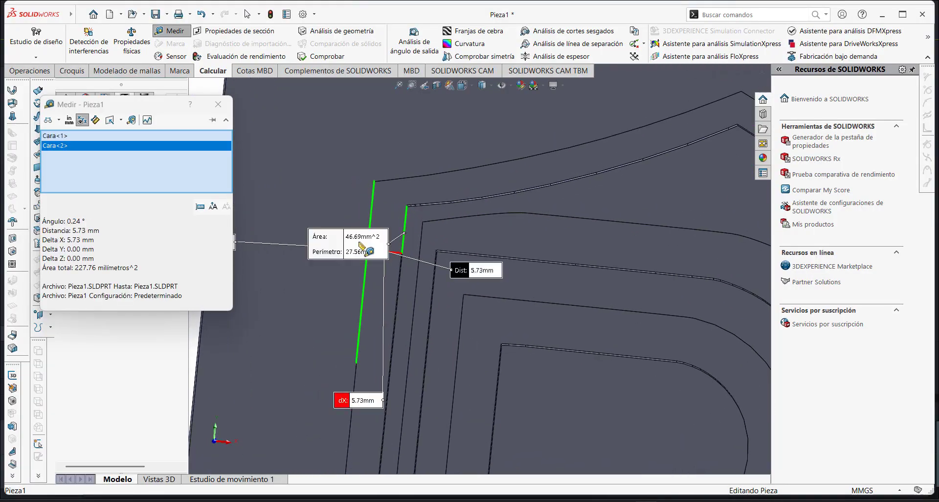
pyautogui.click(218, 104)
# Replace Contorneado2's tool with the turret's 5 mm flat end mill, 5MM CRB 4FL 16 LOC, including its corresponding holder
pyautogui.click(150, 209)
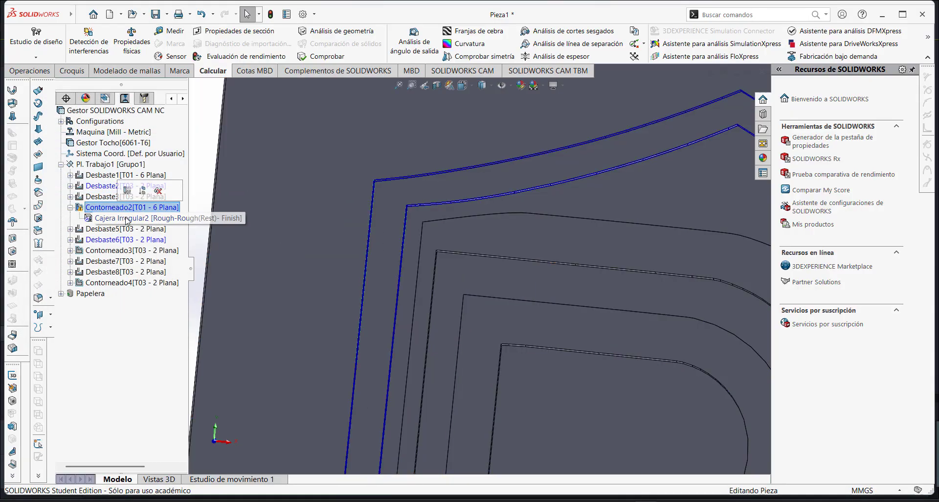
pyautogui.scroll(2, 369, 232)
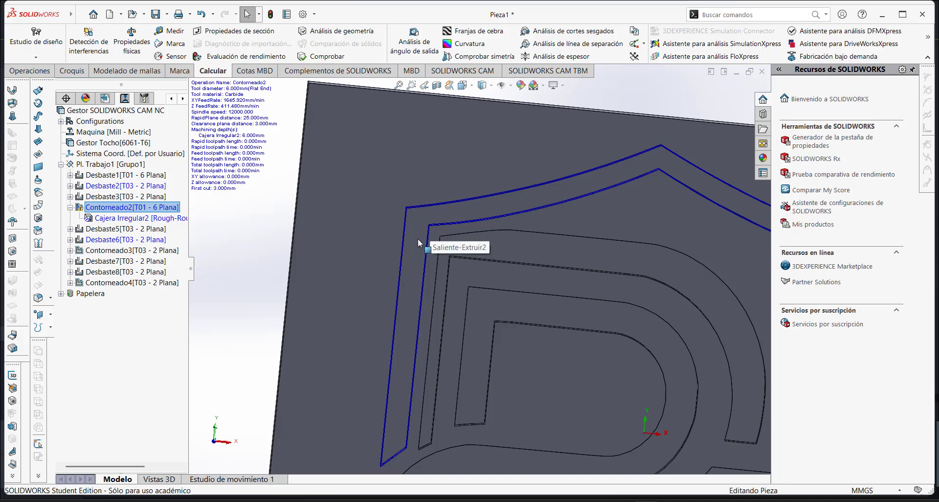
pyautogui.rightClick(133, 210)
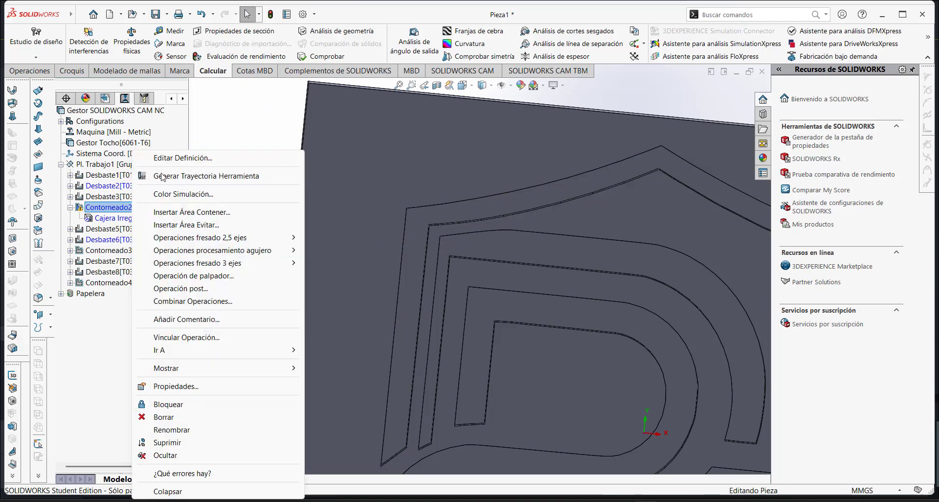
pyautogui.click(176, 163)
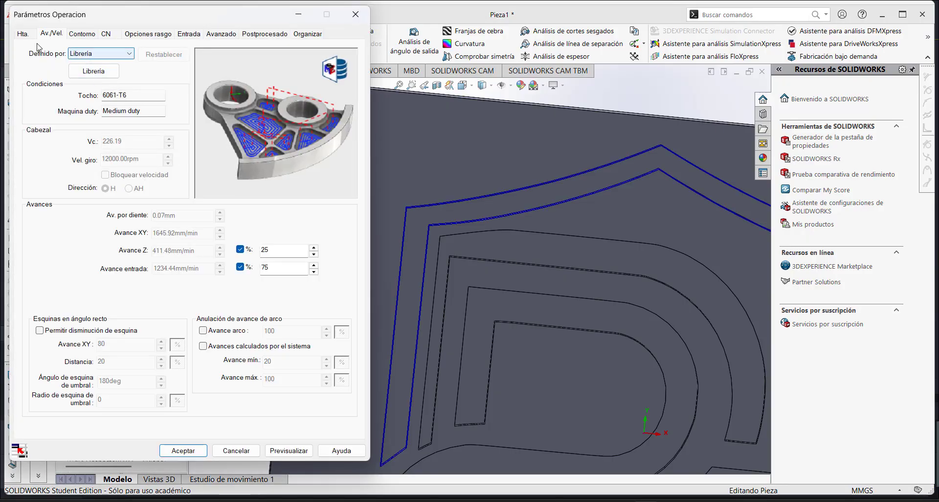
pyautogui.click(22, 34)
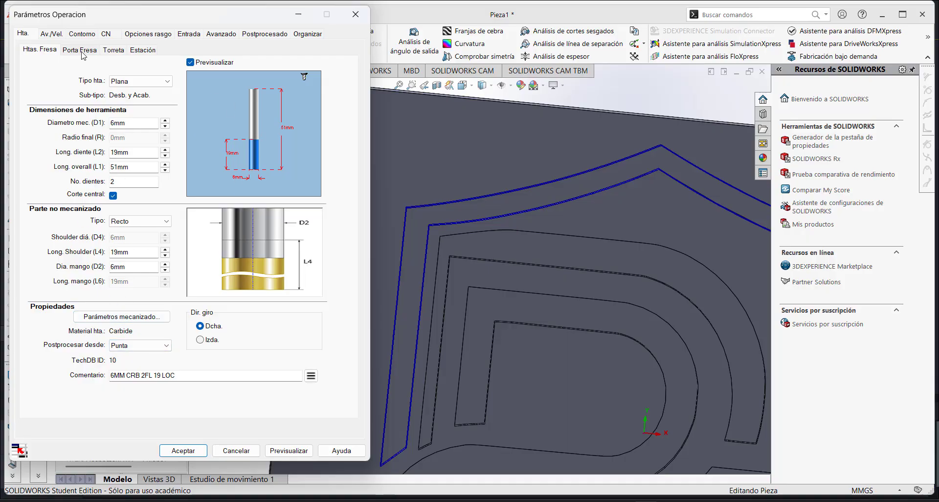
pyautogui.click(115, 51)
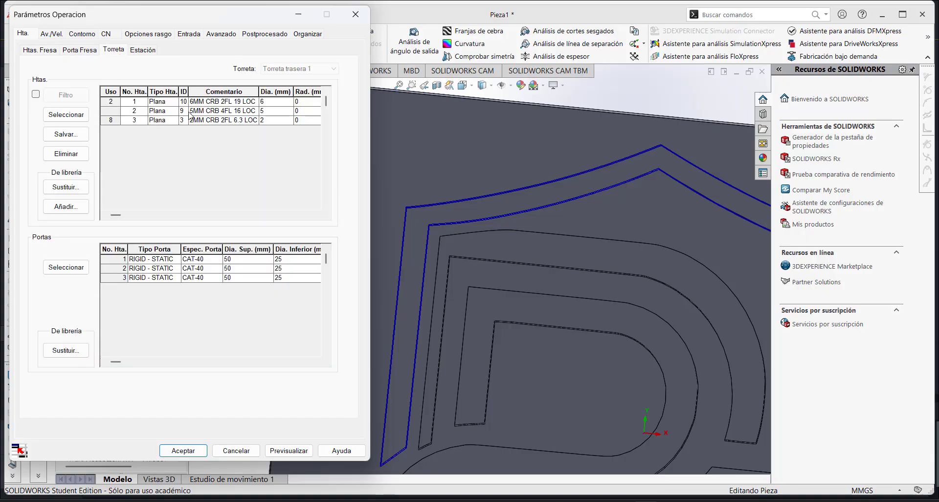
pyautogui.click(266, 112)
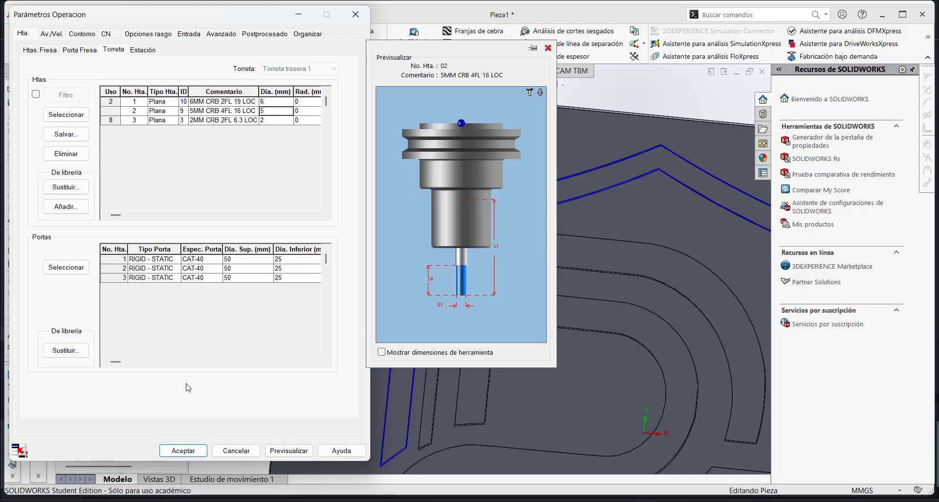
pyautogui.click(66, 116)
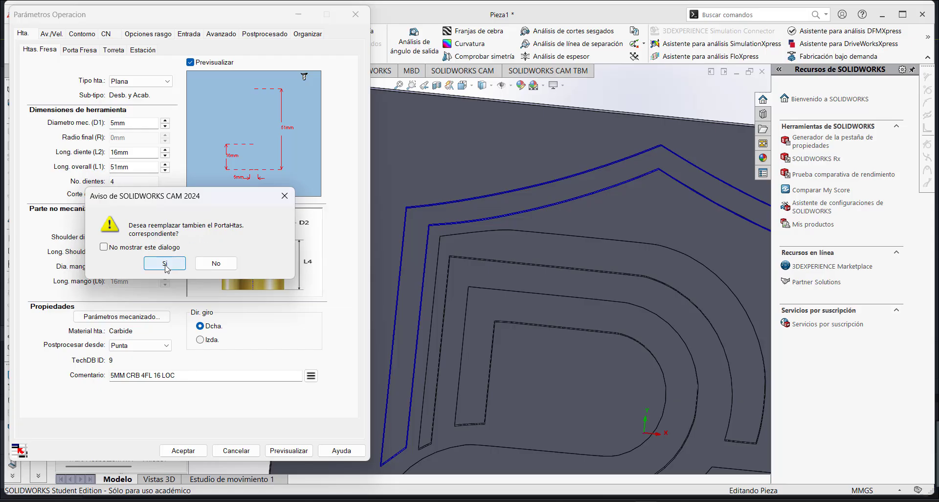
pyautogui.click(165, 263)
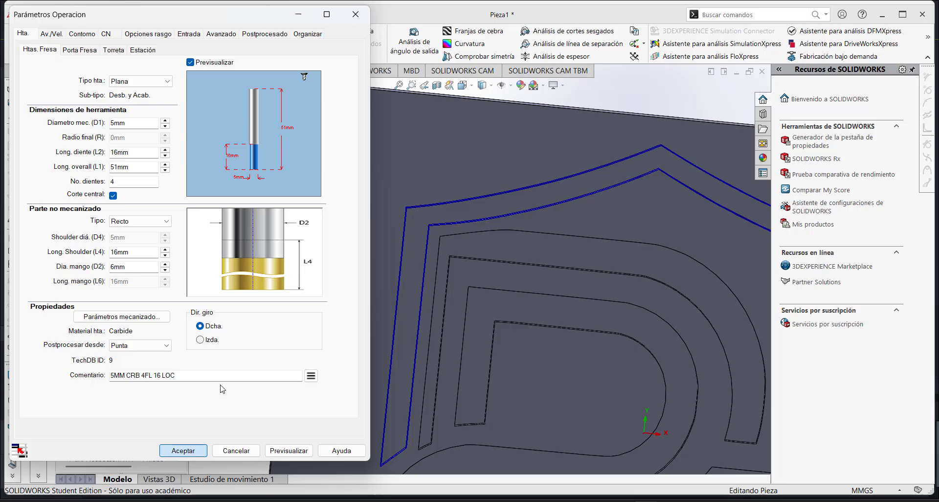
pyautogui.press('Return')
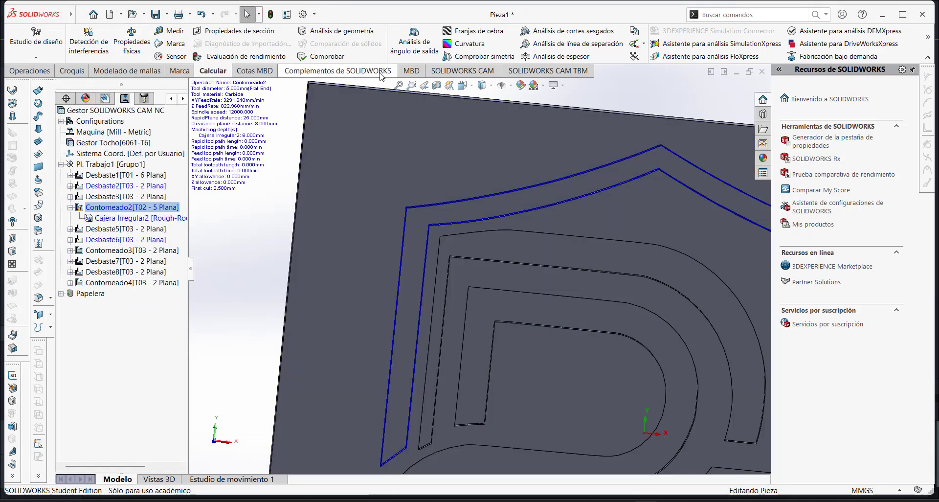
pyautogui.click(478, 72)
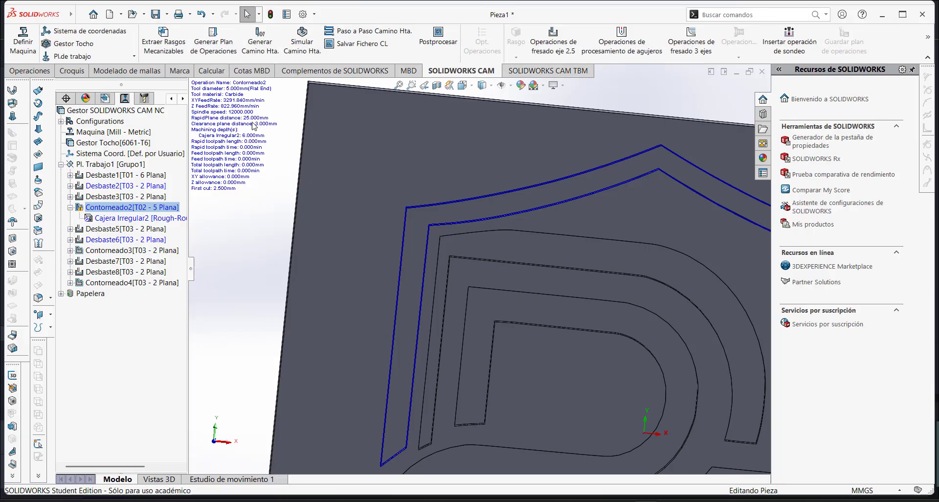
pyautogui.scroll(2, 308, 181)
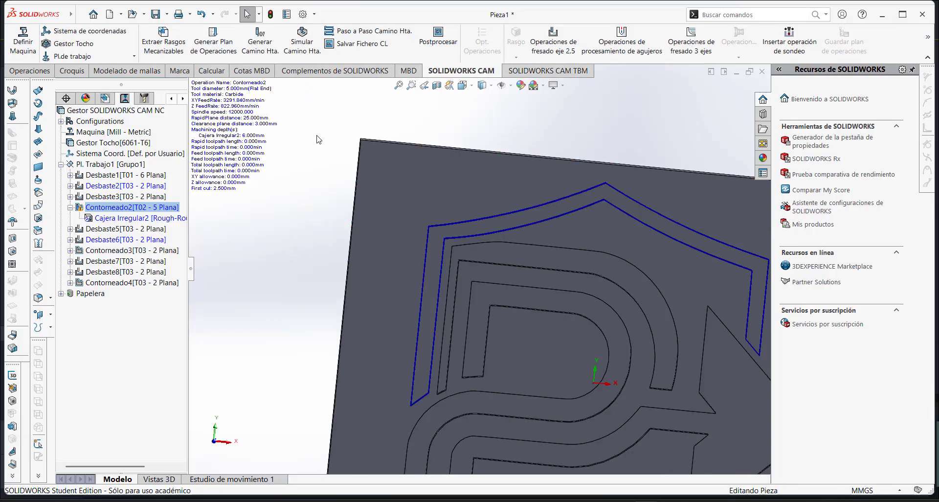
# Generate the toolpaths again and inspect several roughing operations, including Desbaste5, Desbaste8 and Desbaste1
pyautogui.click(273, 55)
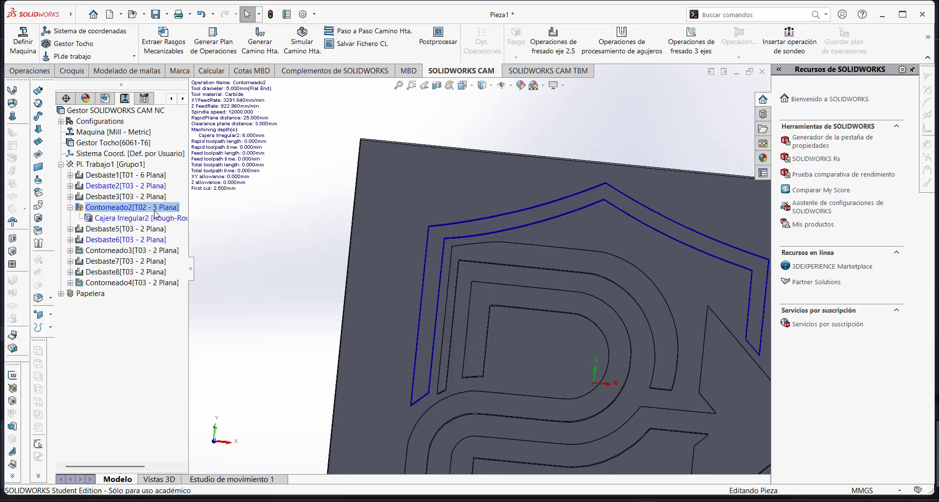
pyautogui.click(137, 234)
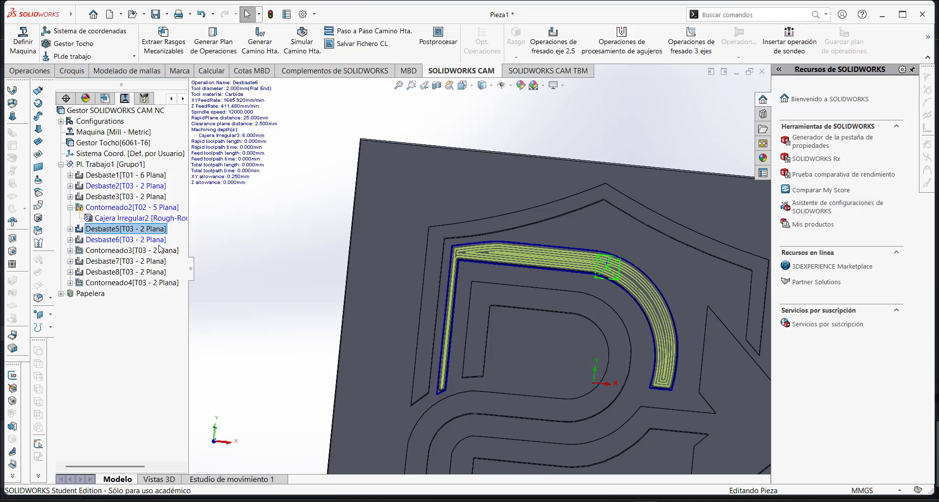
pyautogui.click(146, 260)
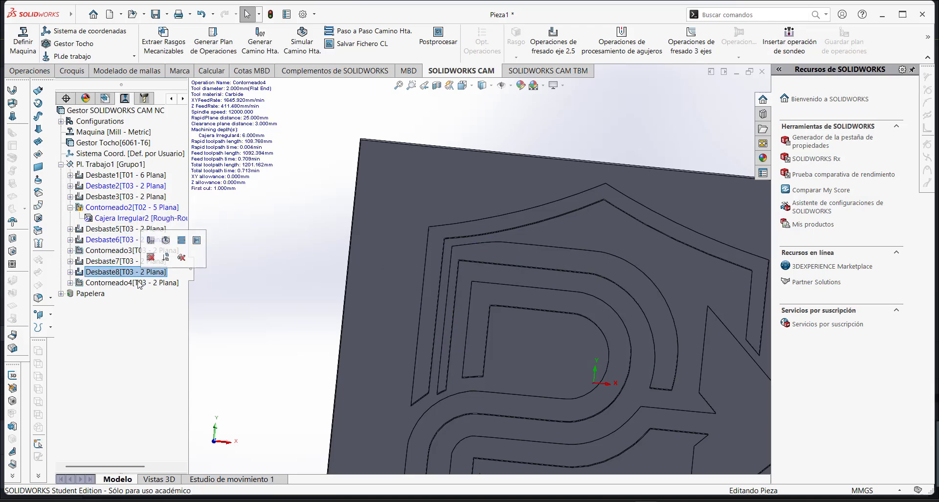
pyautogui.click(98, 196)
pyautogui.click(105, 175)
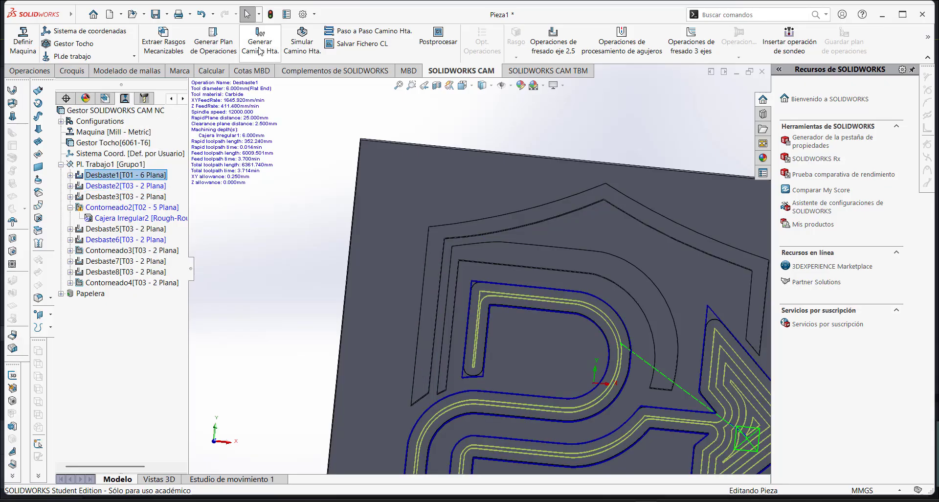
# Simulate the toolpaths of the whole machining plan and increase the playback speed after watching Desbaste1
pyautogui.click(303, 49)
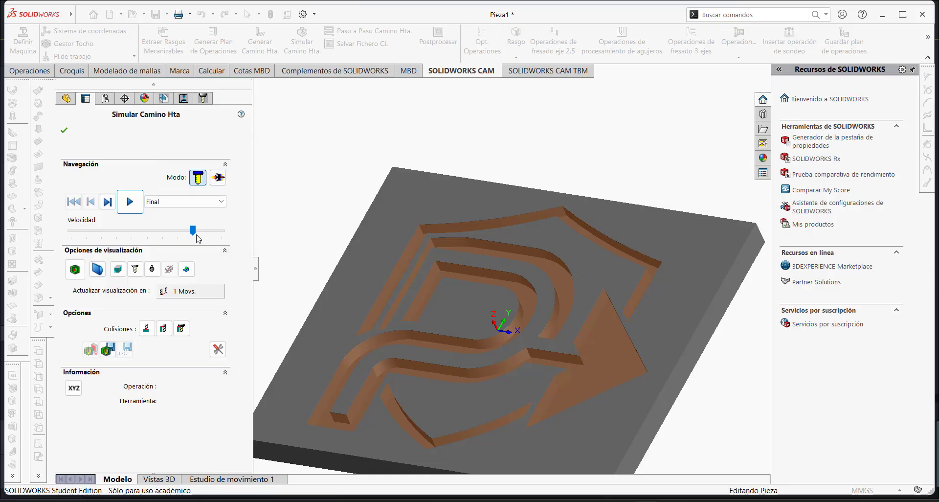
pyautogui.click(130, 201)
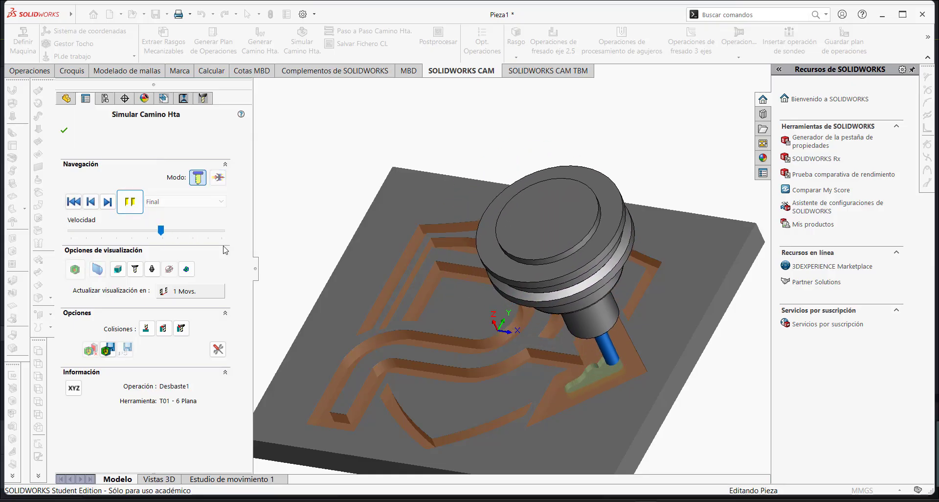
pyautogui.moveTo(442, 265); pyautogui.dragTo(453, 235, button='middle')
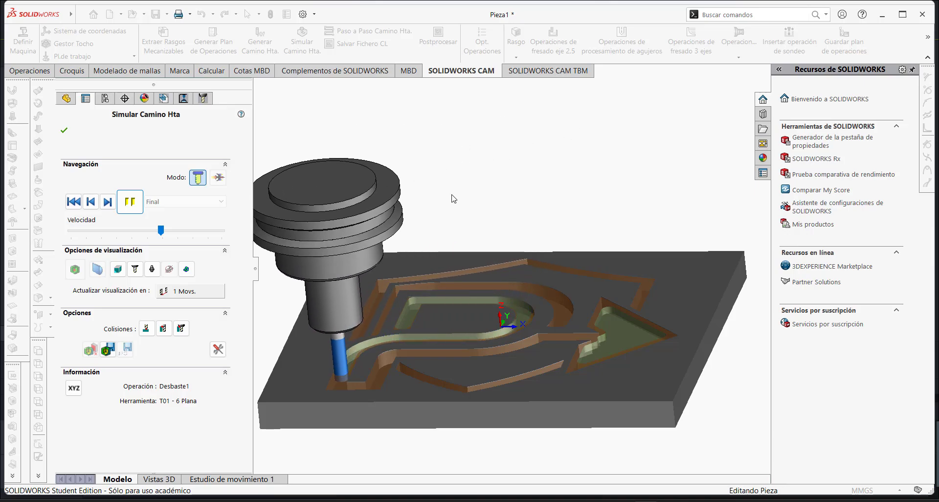
pyautogui.moveTo(451, 200); pyautogui.dragTo(456, 217)
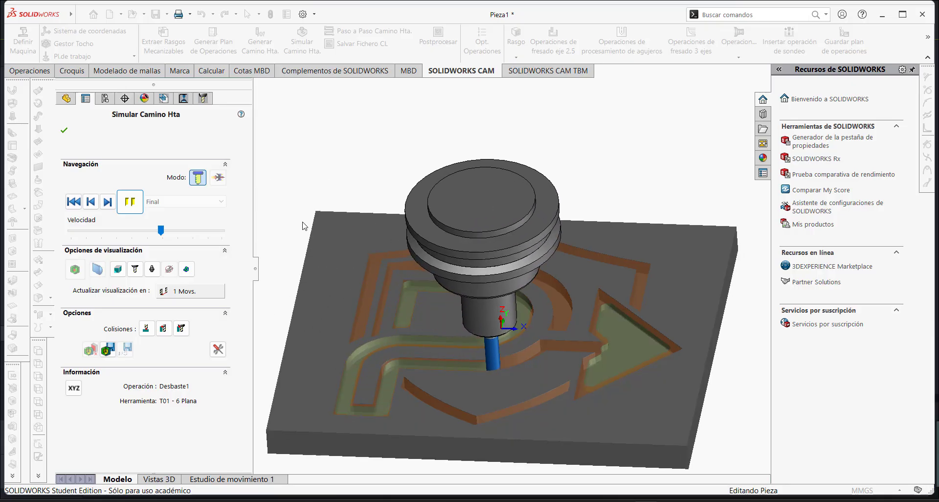
pyautogui.click(175, 231)
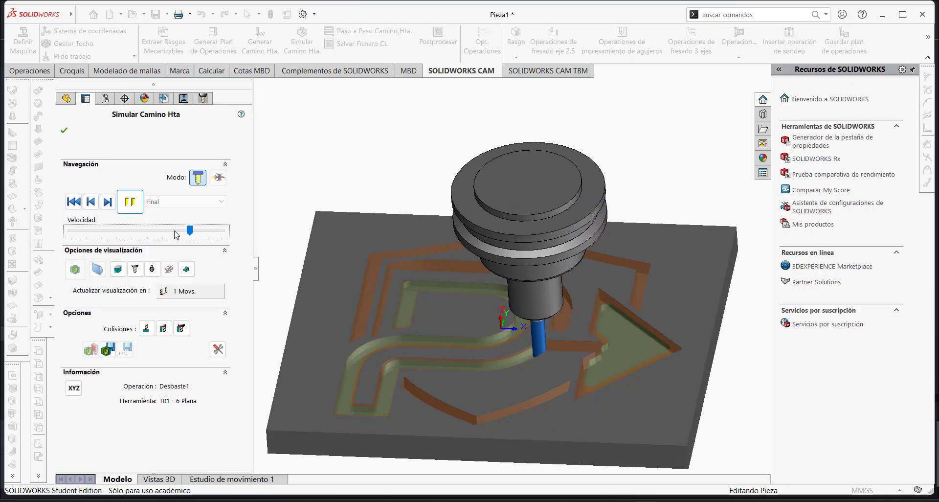
pyautogui.click(200, 233)
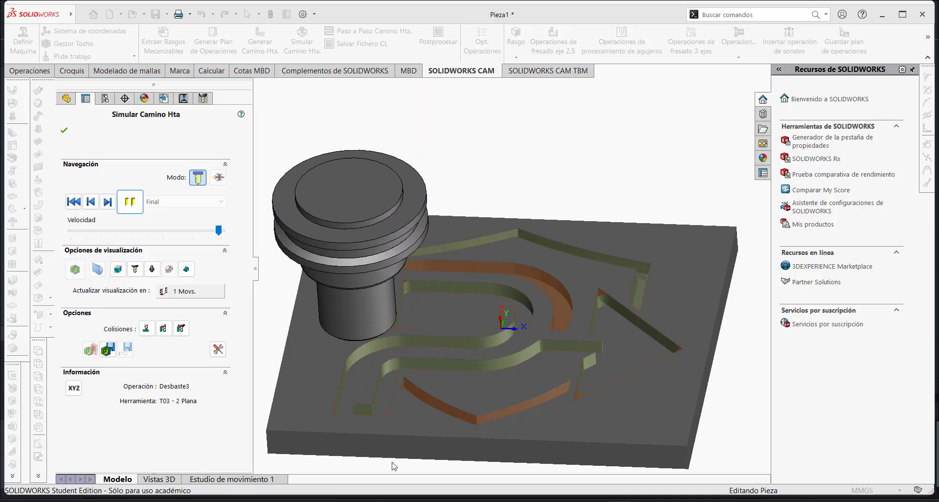
# Restart the machining simulation from the beginning and play it again at high speed
pyautogui.moveTo(345, 353); pyautogui.dragTo(517, 285, button='middle')
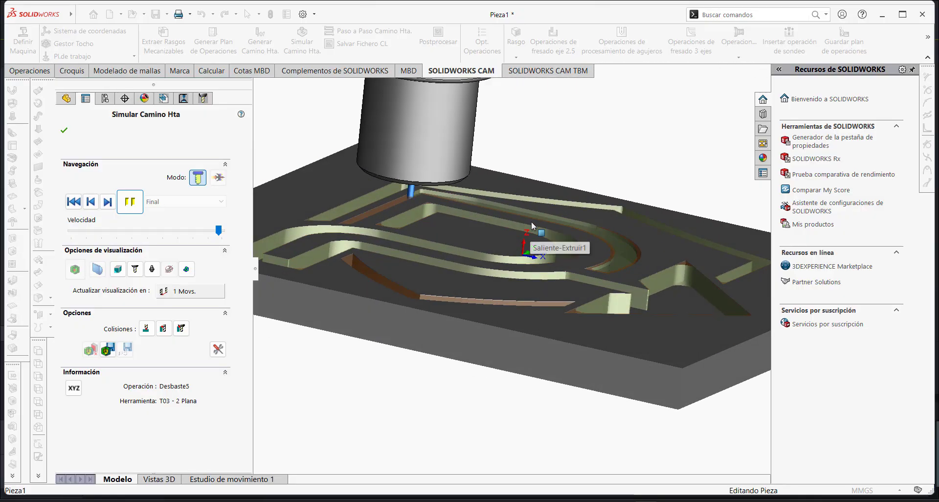
pyautogui.scroll(1, 534, 216)
pyautogui.scroll(-2, 534, 216)
pyautogui.moveTo(219, 230); pyautogui.dragTo(190, 230)
pyautogui.click(77, 205)
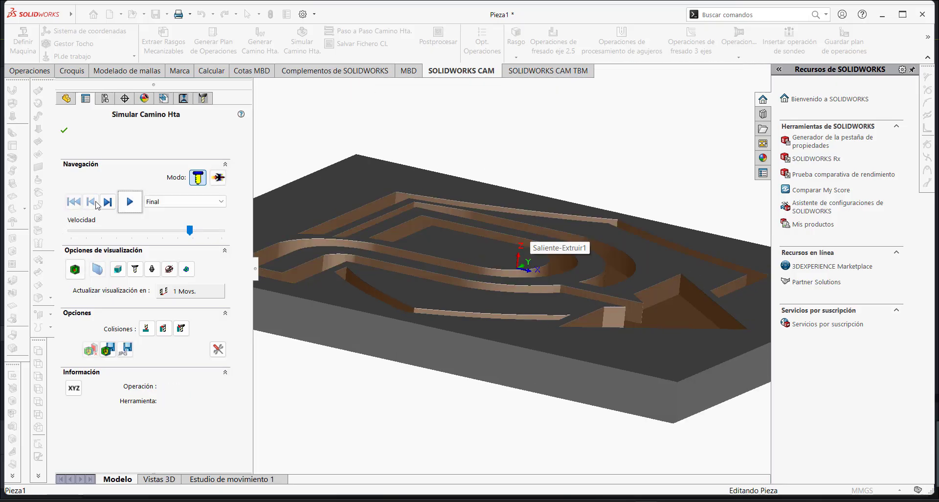
pyautogui.click(128, 203)
pyautogui.moveTo(190, 230); pyautogui.dragTo(219, 232)
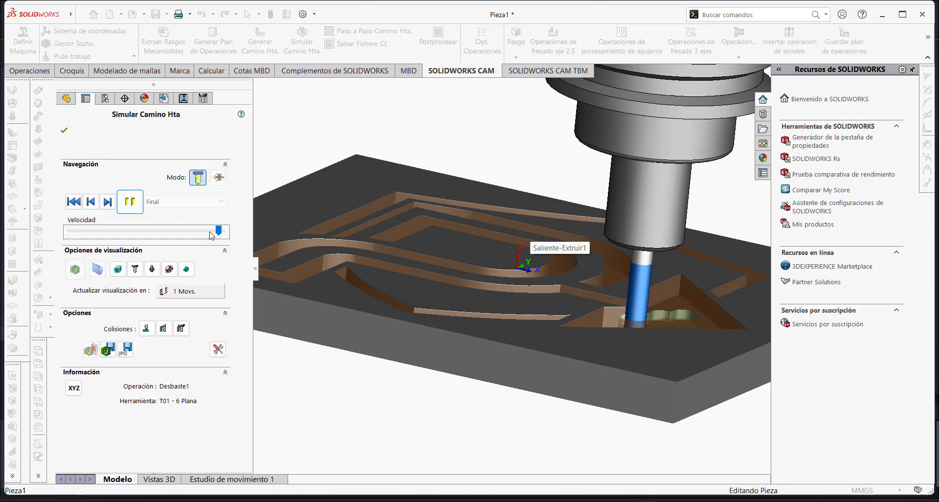
# Vary the simulation speed while examining the pocket cuts through Contorneado4, and close the simulation
pyautogui.click(216, 234)
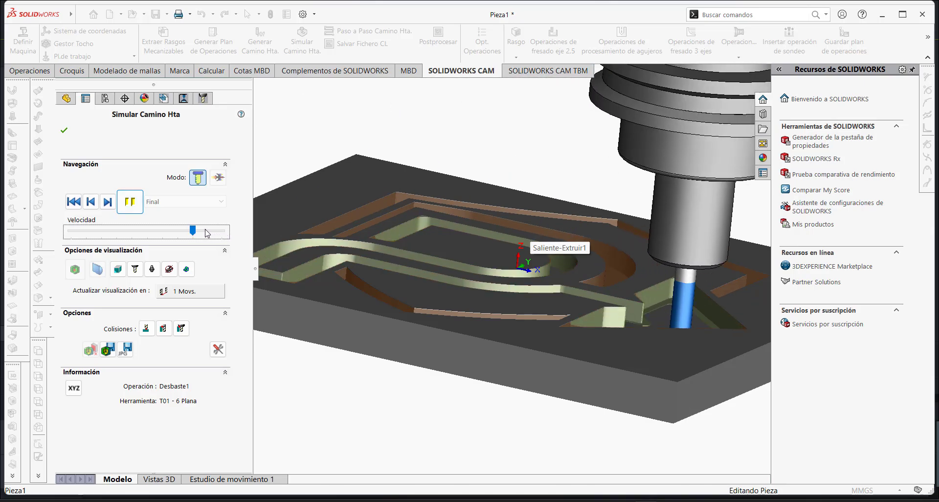
pyautogui.click(210, 234)
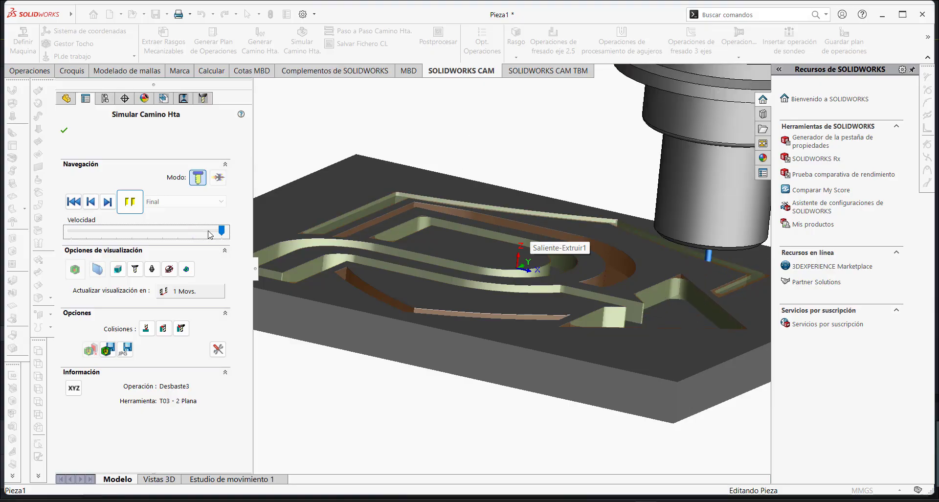
pyautogui.click(209, 234)
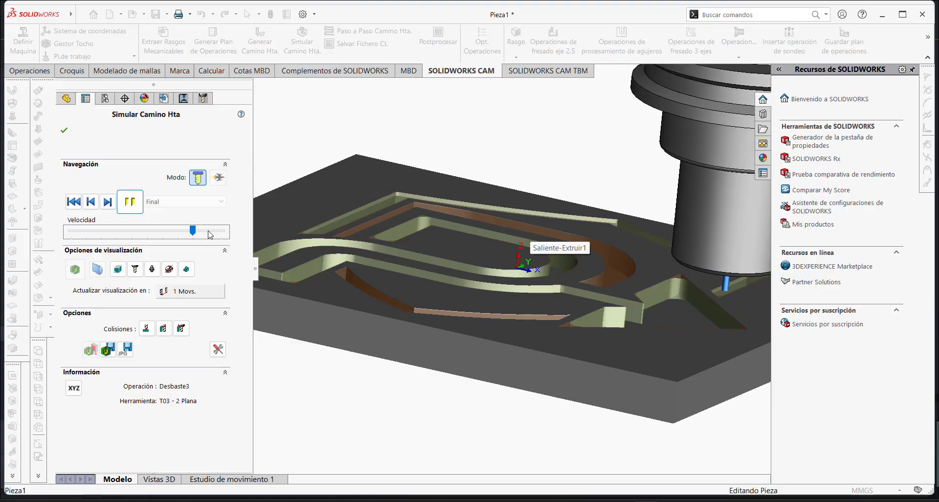
pyautogui.moveTo(512, 231); pyautogui.dragTo(514, 274, button='middle')
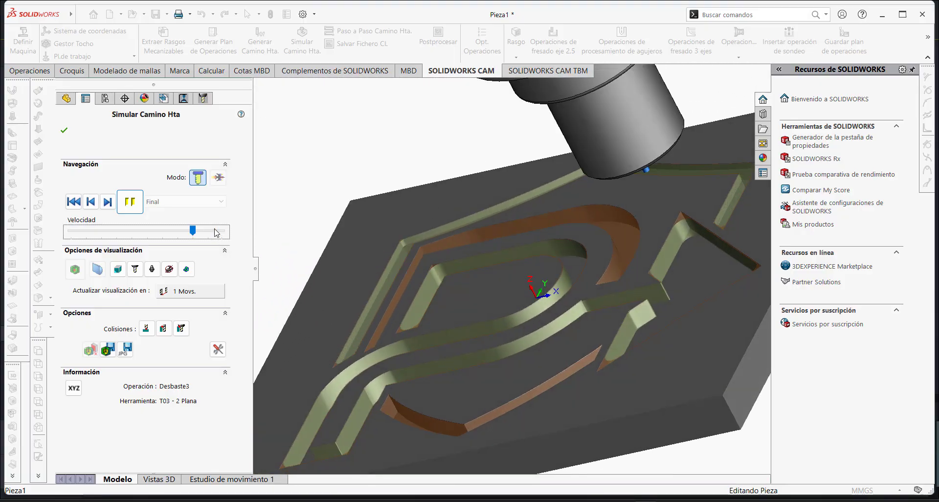
pyautogui.click(217, 231)
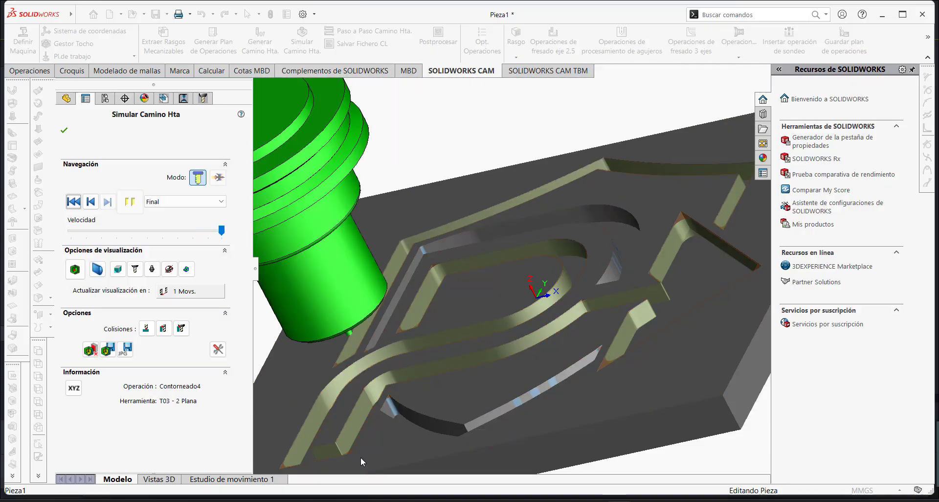
pyautogui.moveTo(360, 456); pyautogui.dragTo(390, 325, button='middle')
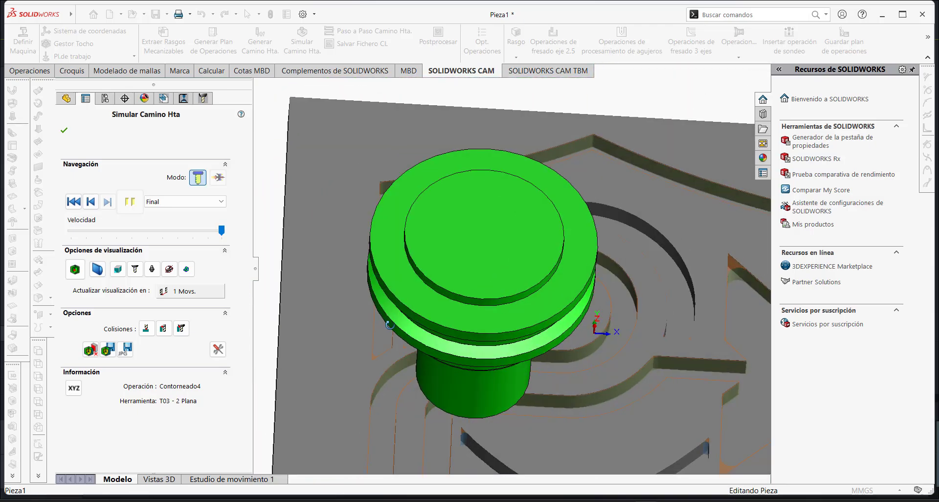
pyautogui.click(64, 130)
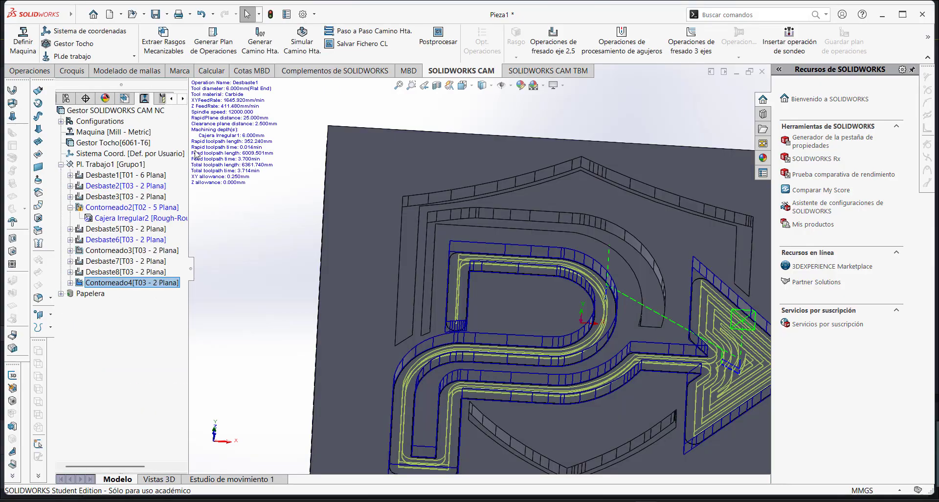
# Open Desbaste1's operation parameters and define its feeds and speeds by Operación instead of Libreria
pyautogui.scroll(2, 472, 213)
pyautogui.moveTo(475, 216); pyautogui.dragTo(514, 264, button='middle')
pyautogui.click(102, 175)
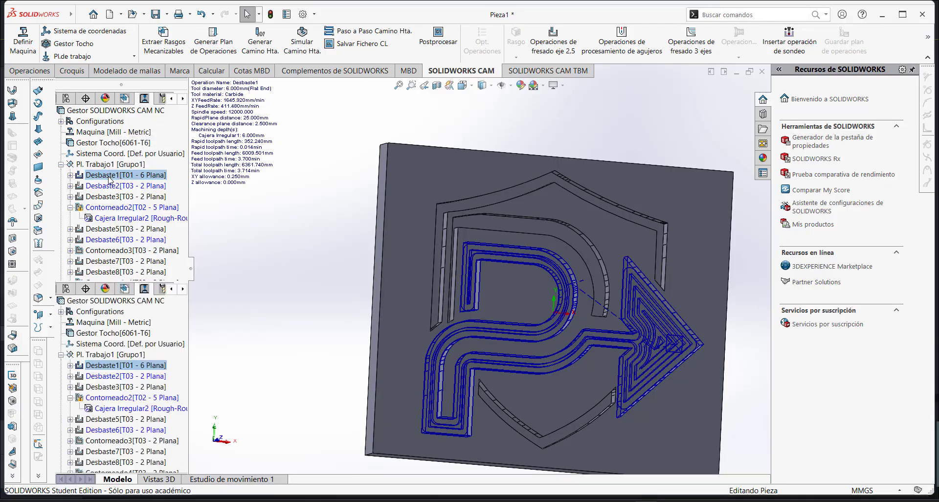
pyautogui.click(109, 175)
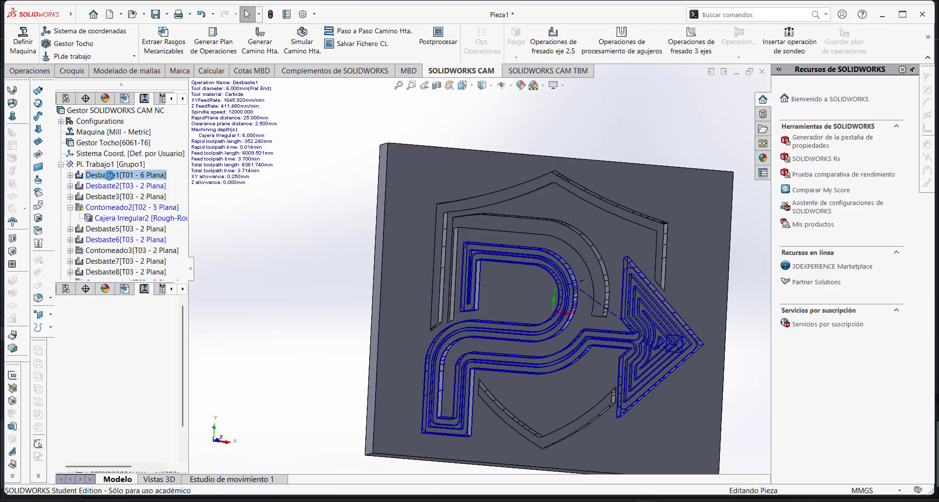
pyautogui.doubleClick(109, 175)
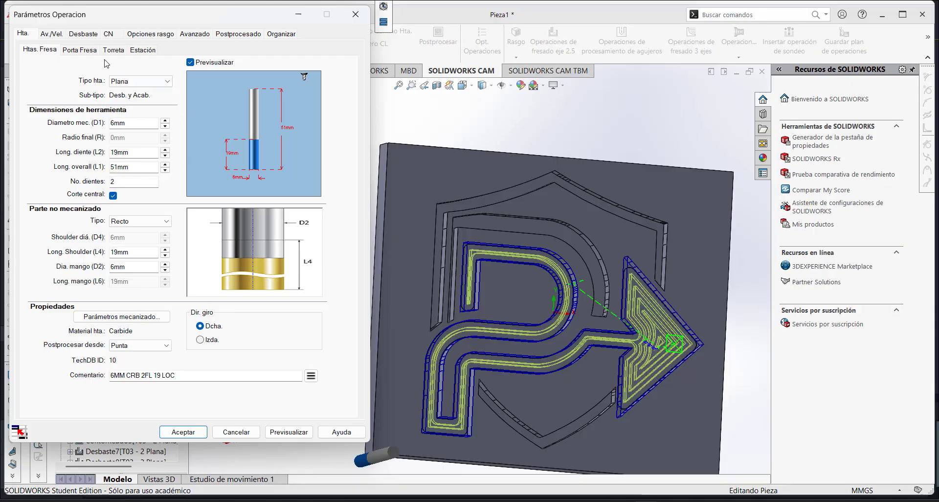
pyautogui.click(59, 34)
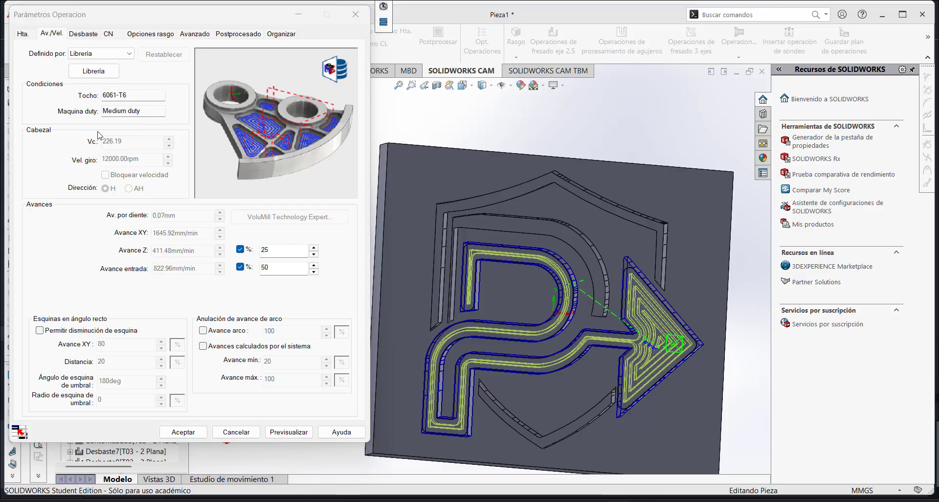
pyautogui.click(108, 56)
pyautogui.click(91, 70)
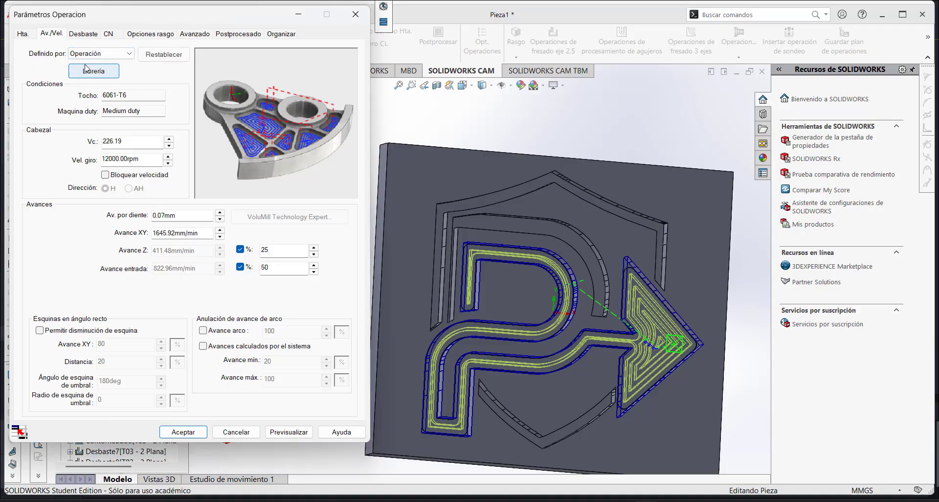
# Set Desbaste1's spindle speed to 1200 rpm and its XY feed rate to 450 mm/min
pyautogui.click(118, 158)
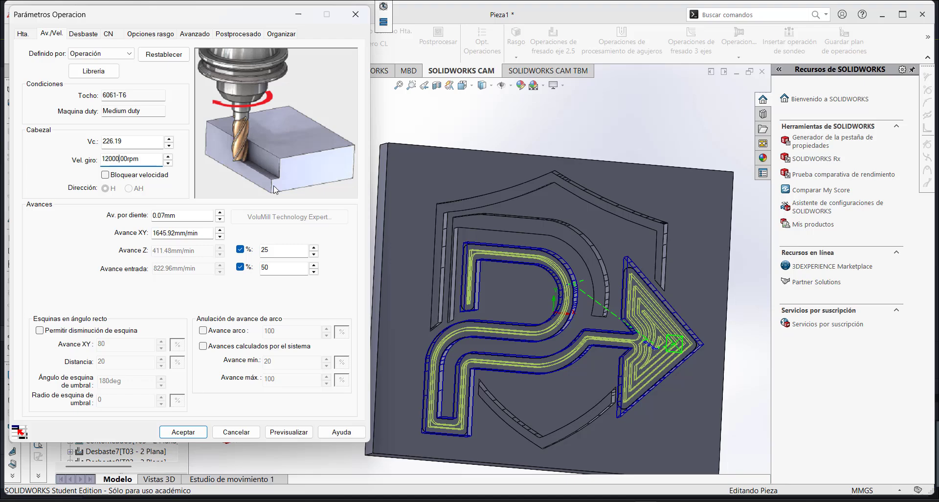
pyautogui.press('BackSpace')
pyautogui.moveTo(178, 233); pyautogui.dragTo(113, 237)
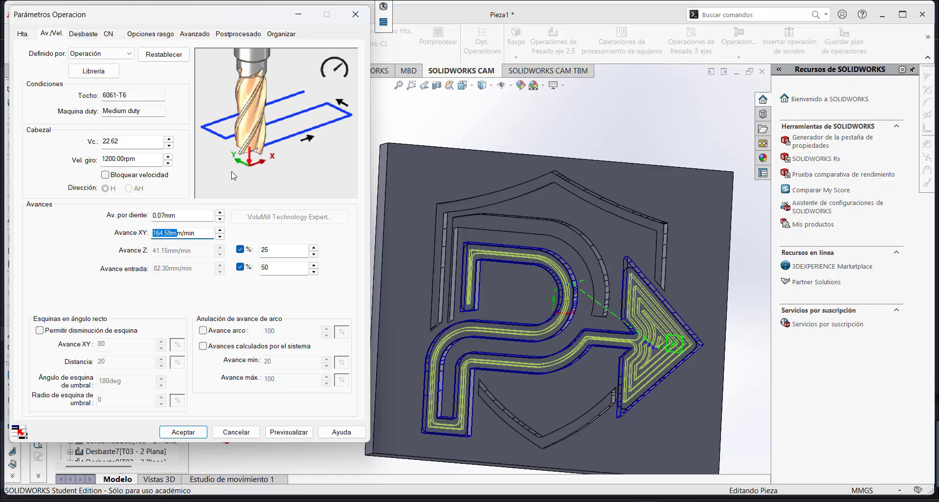
pyautogui.write('450')
pyautogui.click(183, 216)
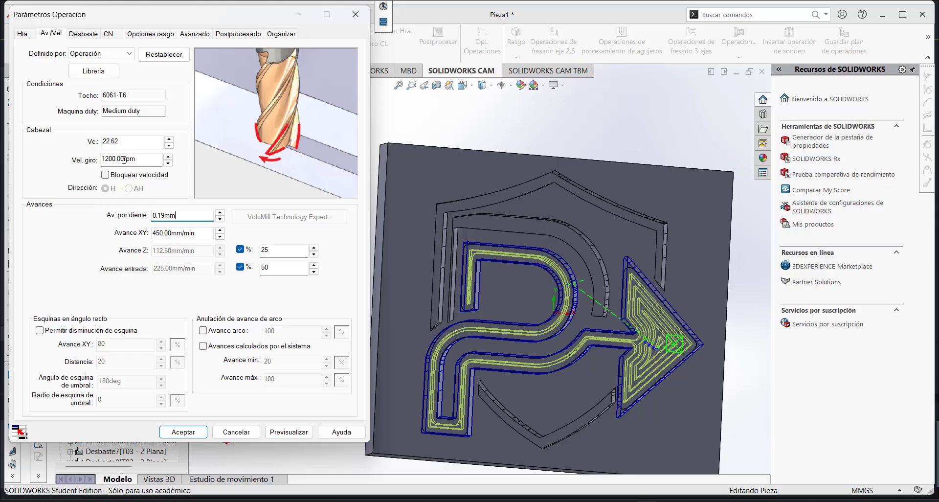
# Set Desbaste1's spindle speed to 1800 rpm and its XY feed rate to 600 mm/min
pyautogui.moveTo(124, 160); pyautogui.dragTo(78, 159)
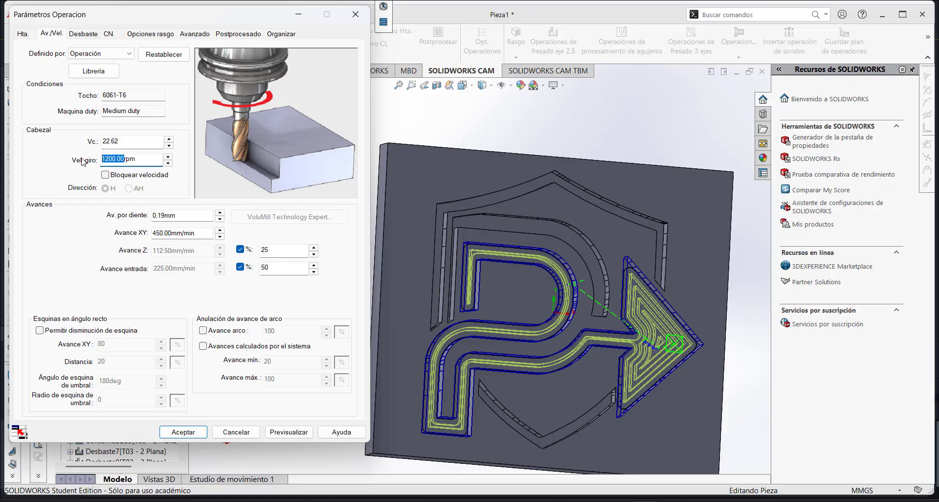
pyautogui.write('1800')
pyautogui.moveTo(172, 233); pyautogui.dragTo(124, 230)
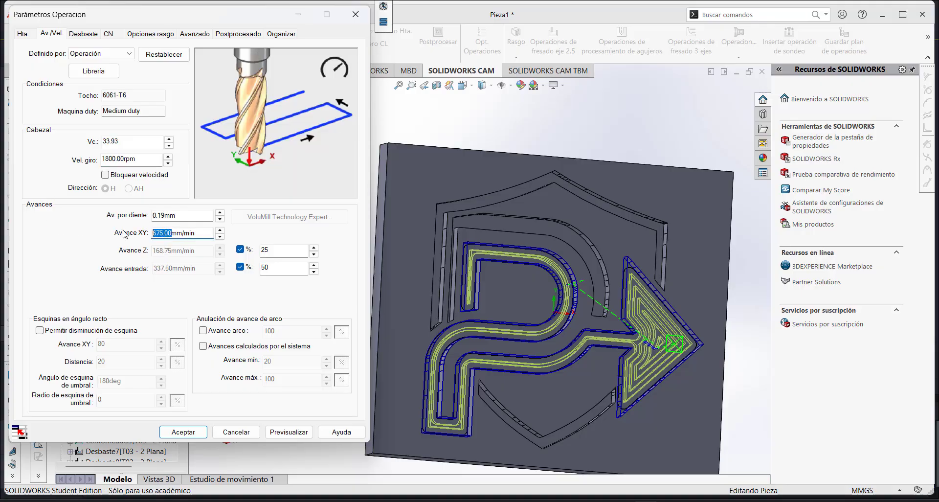
pyautogui.write('600')
pyautogui.click(192, 219)
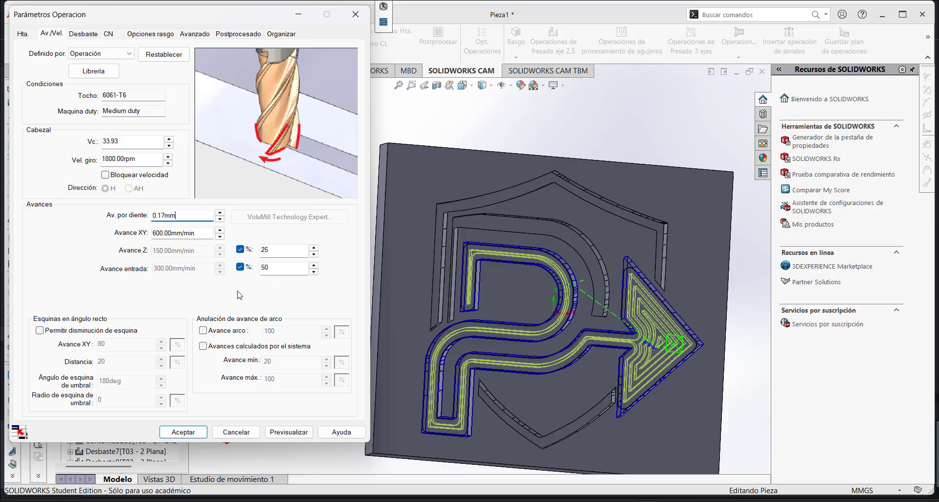
# Review Desbaste1's roughing, NC, feature, advanced, postprocessing and organization settings, and return to its tool data
pyautogui.click(83, 34)
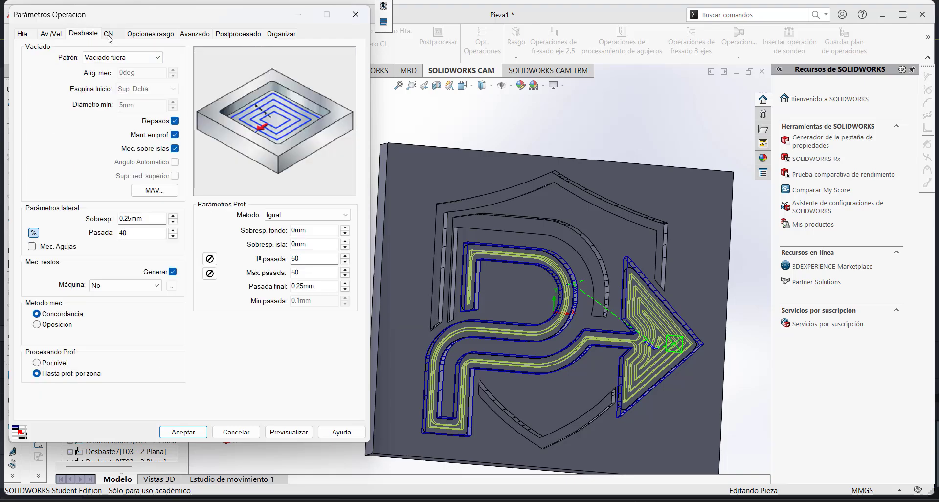
pyautogui.click(109, 34)
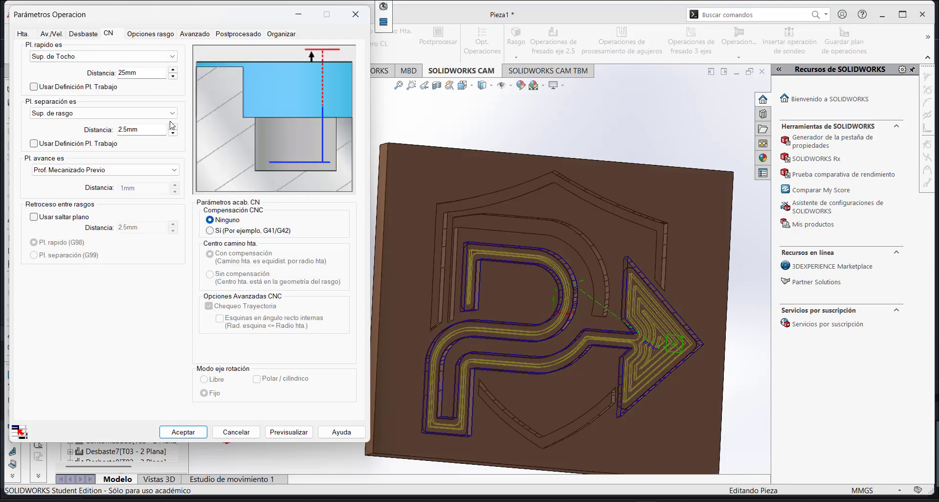
pyautogui.click(151, 34)
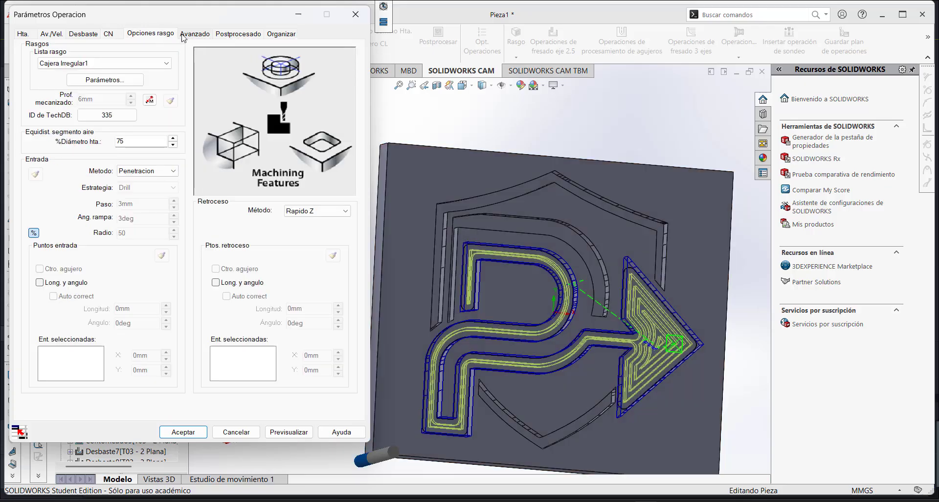
pyautogui.click(195, 34)
pyautogui.click(238, 33)
pyautogui.click(273, 34)
pyautogui.click(24, 33)
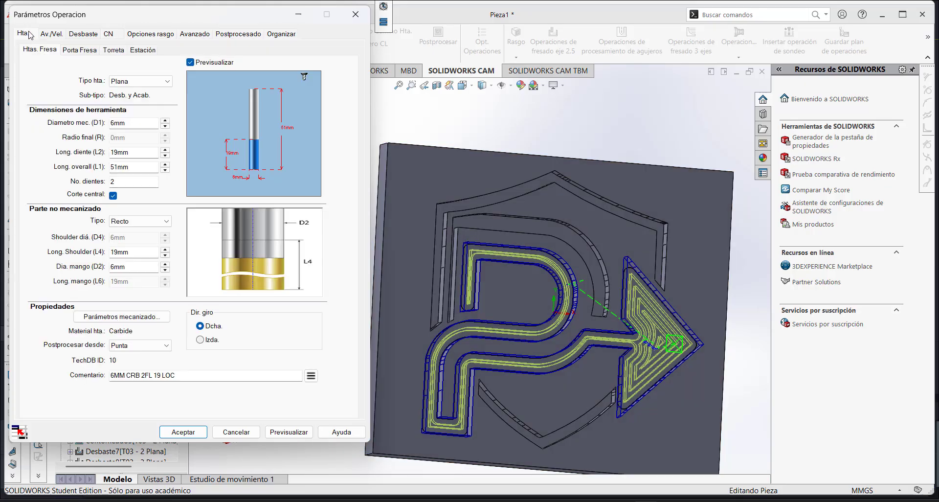
# Accept Desbaste1's parameters and define Desbaste2's feeds and speeds by Operación instead of Libreria
pyautogui.click(184, 432)
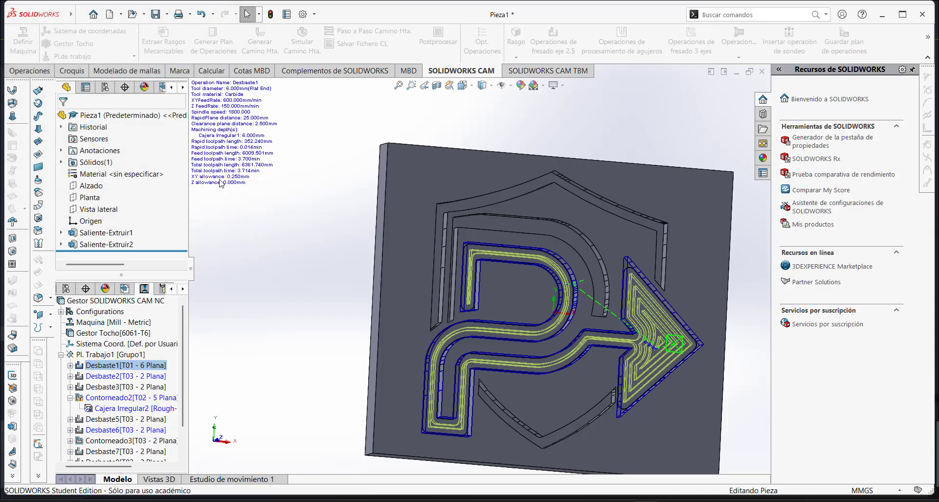
pyautogui.rightClick(112, 186)
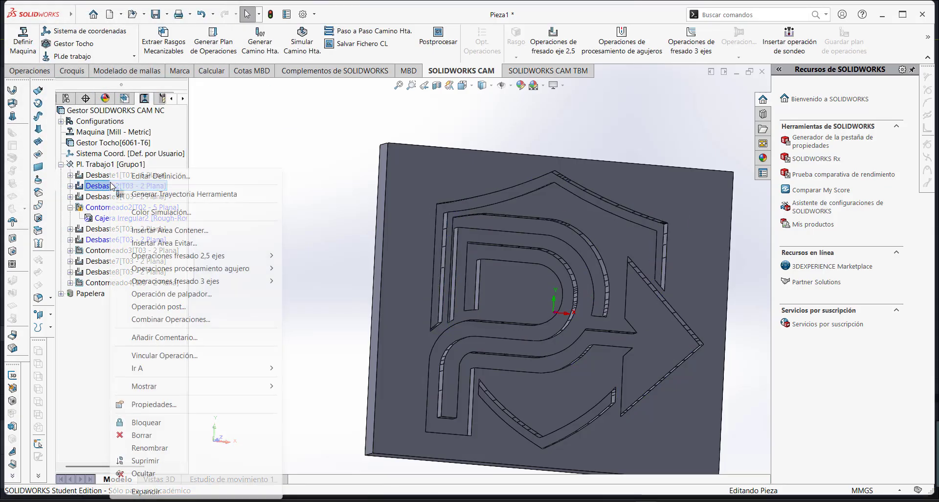
pyautogui.click(145, 179)
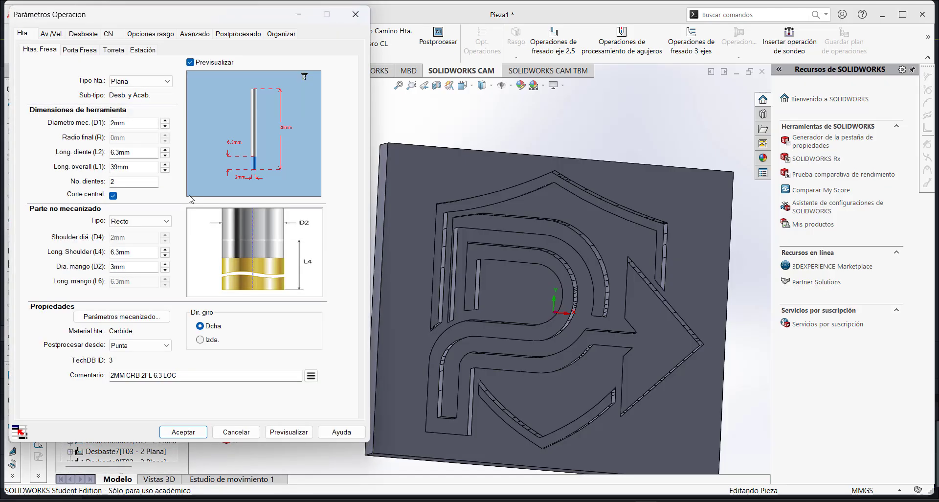
pyautogui.click(51, 34)
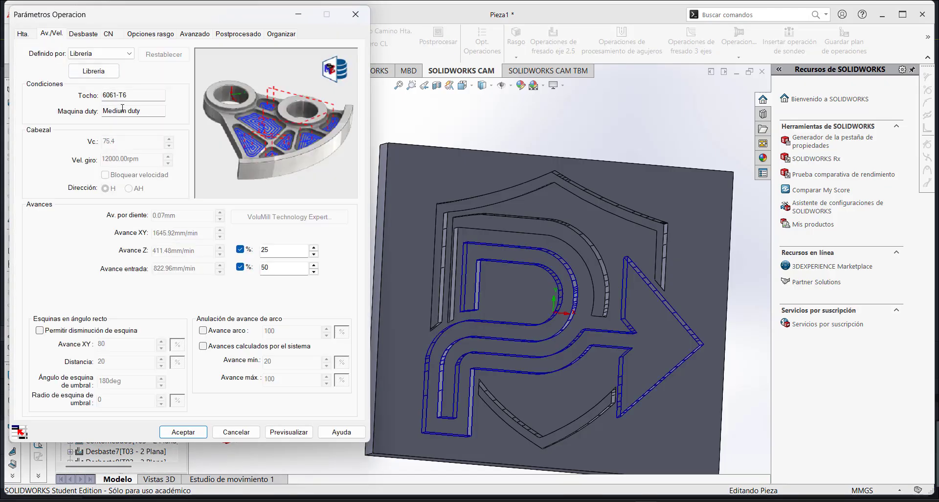
pyautogui.click(106, 54)
pyautogui.click(100, 64)
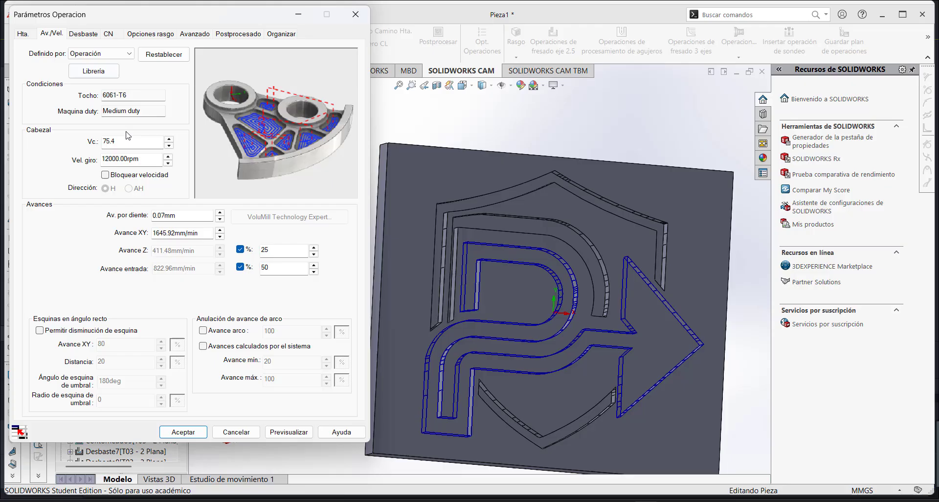
# Set Desbaste2's spindle speed to 1200 rpm and its XY feed rate to 600 mm/min, and accept the parameters
pyautogui.click(121, 160)
pyautogui.click(167, 215)
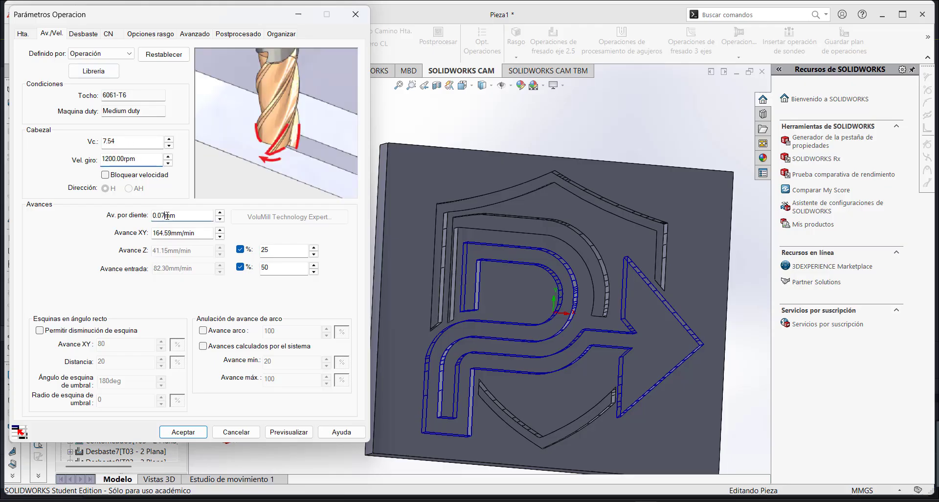
pyautogui.click(165, 233)
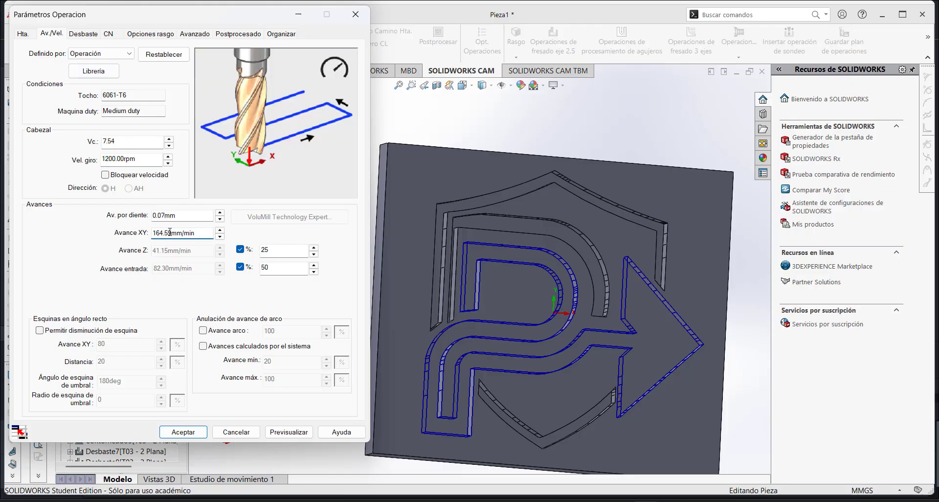
pyautogui.moveTo(171, 232); pyautogui.dragTo(151, 233)
pyautogui.write('600')
pyautogui.click(175, 216)
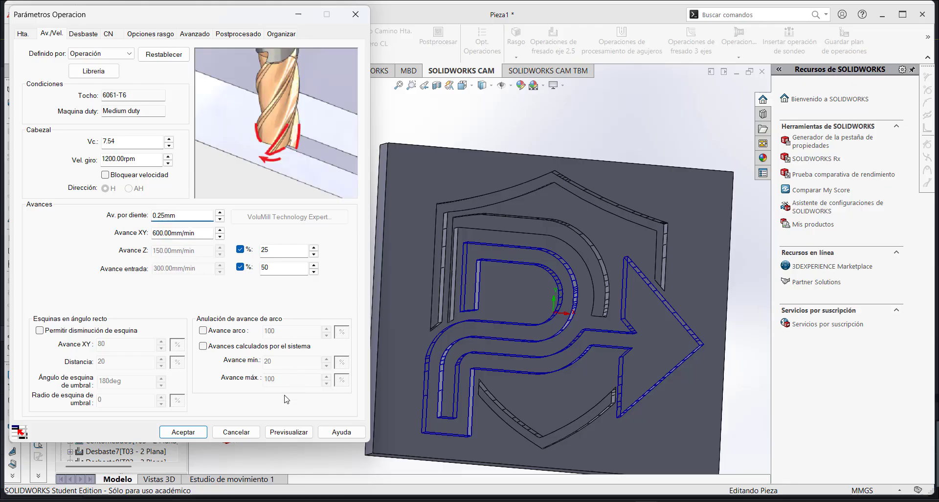
pyautogui.click(183, 432)
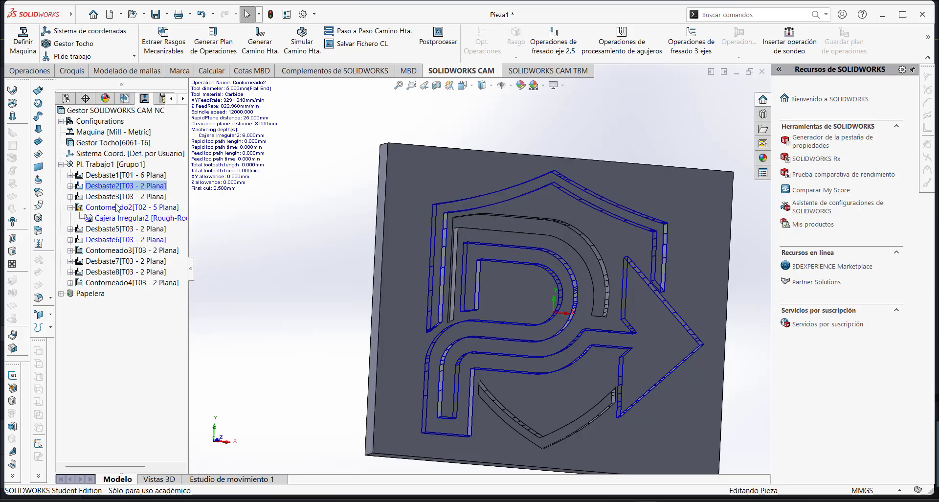
pyautogui.click(302, 42)
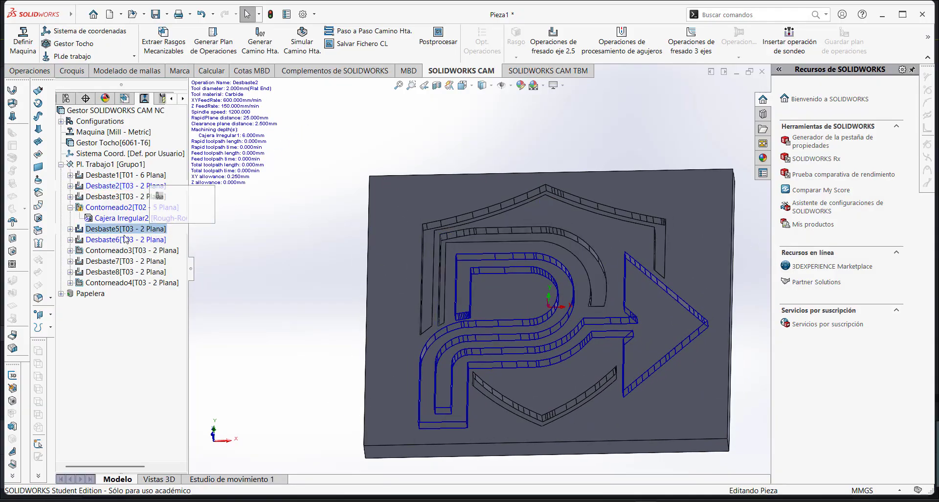
pyautogui.click(125, 250)
pyautogui.click(114, 272)
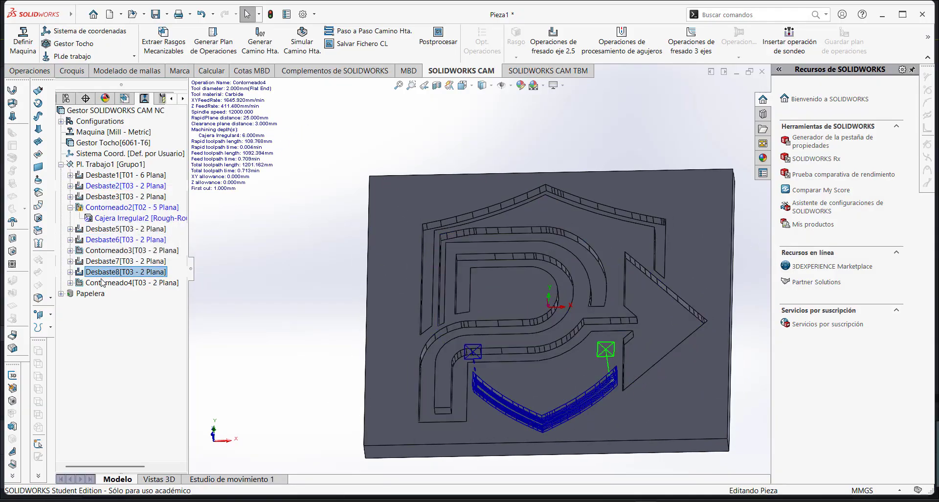
pyautogui.click(126, 239)
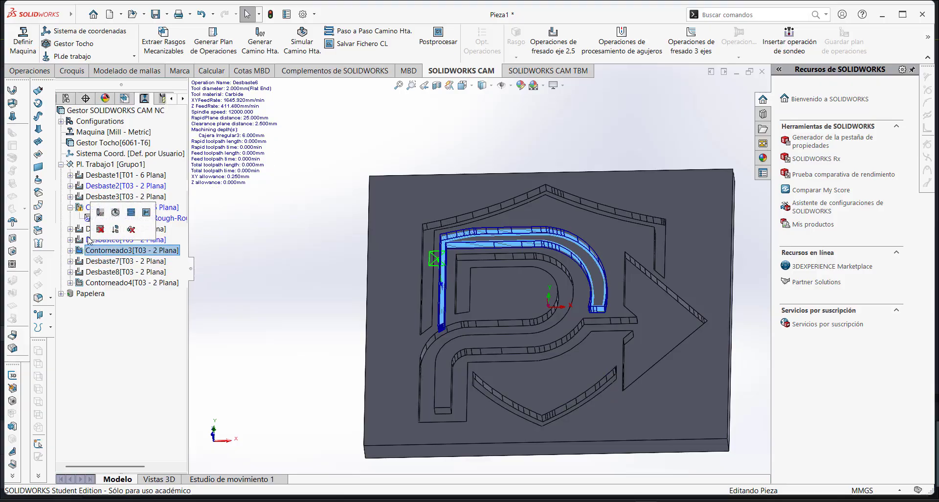
# Save the toolpaths as a CL file named gcuky in the Escritorio folder
pyautogui.click(347, 43)
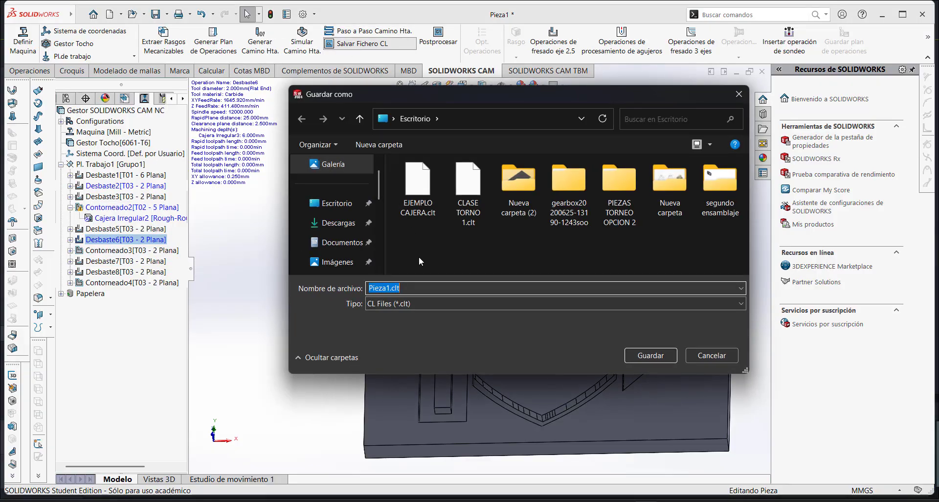
pyautogui.write('gcuky,')
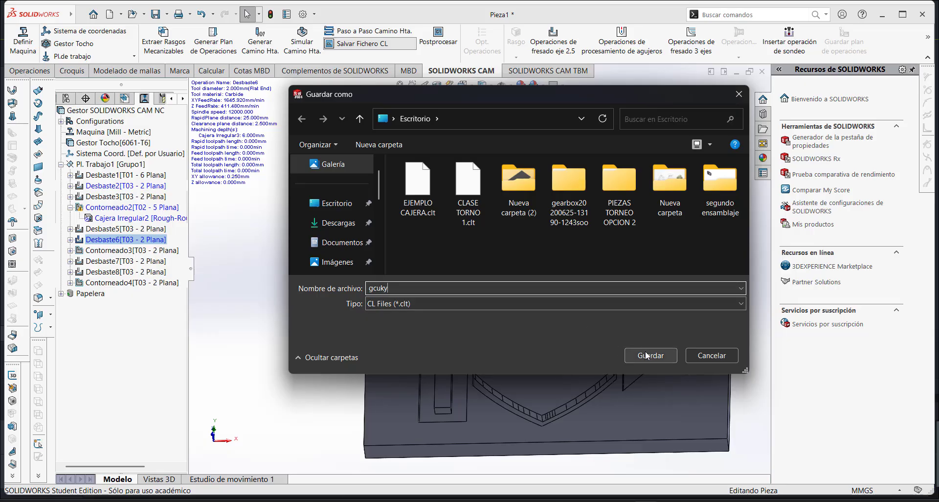
pyautogui.click(647, 356)
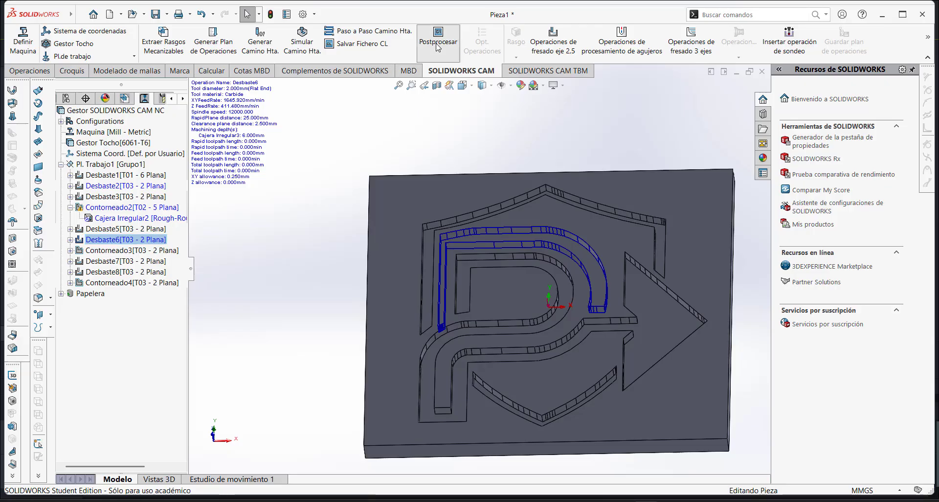
# Start postprocessing the operations to an NC Code (*.nc) file named ejemplo in the Escritorio folder
pyautogui.click(437, 46)
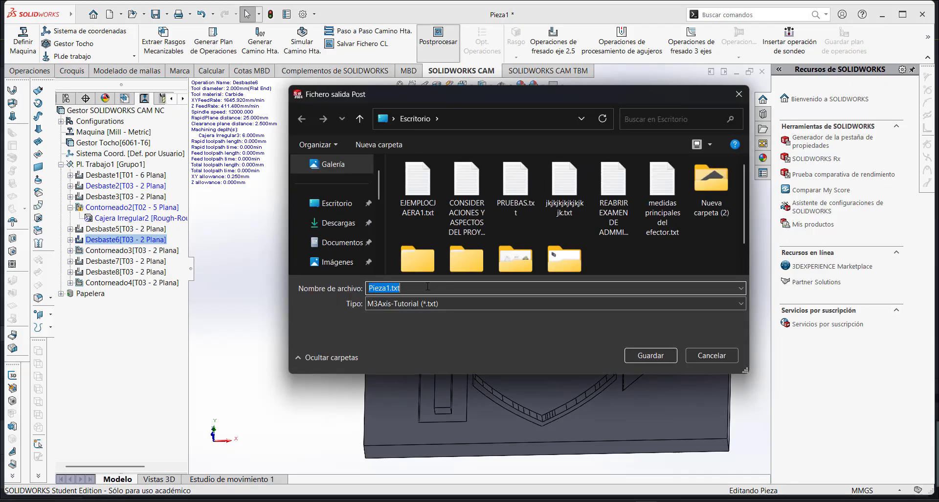
pyautogui.click(430, 304)
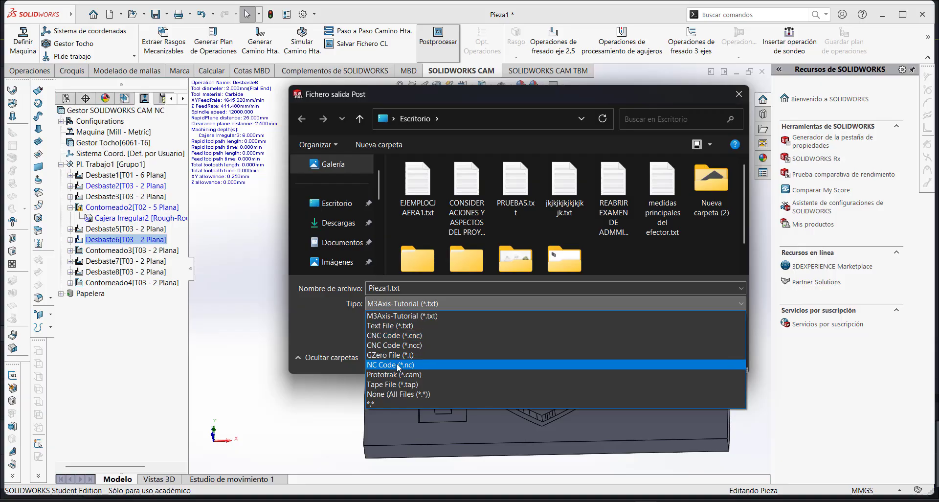
pyautogui.click(402, 364)
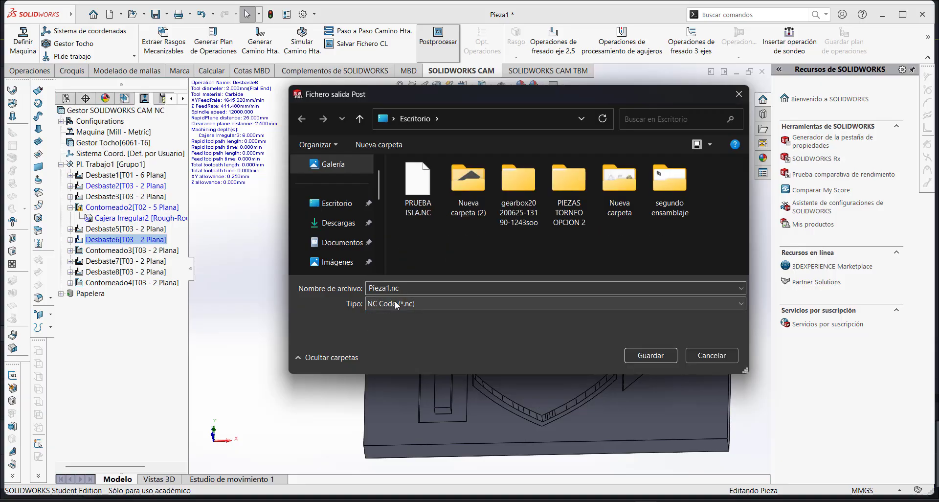
pyautogui.click(316, 290)
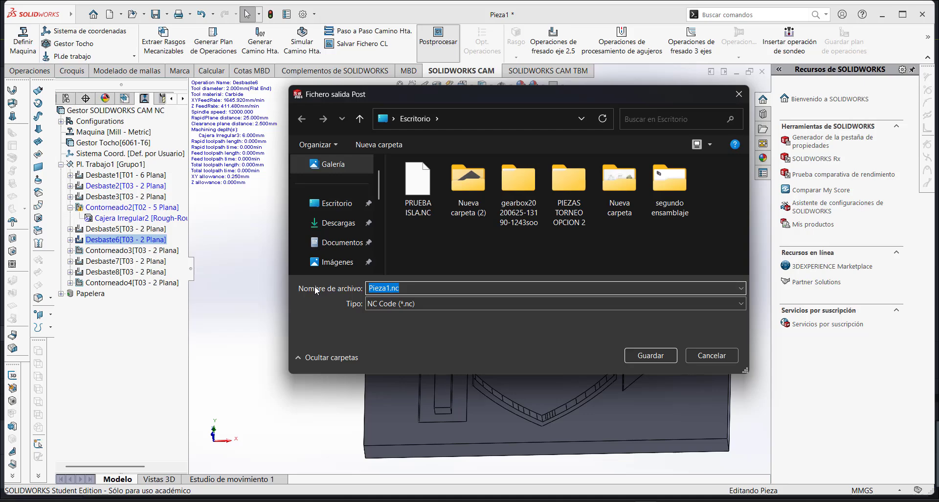
pyautogui.write('ejemplo')
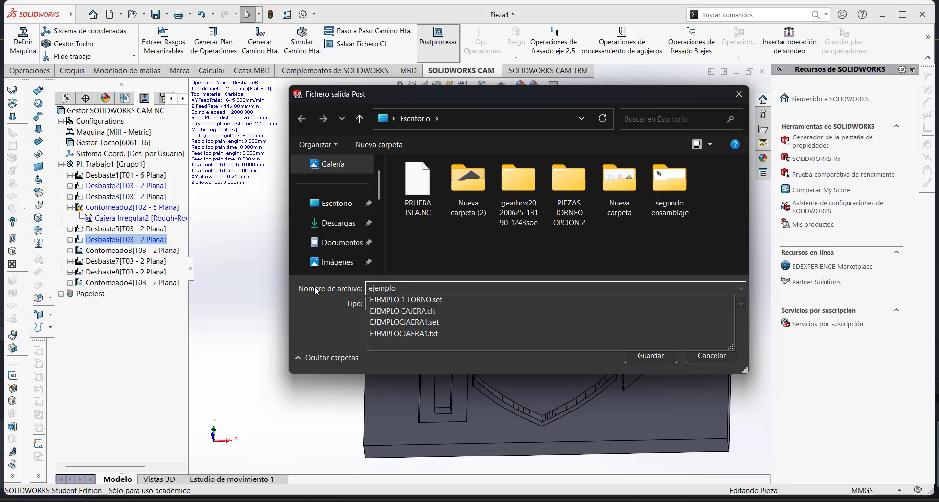
pyautogui.click(300, 308)
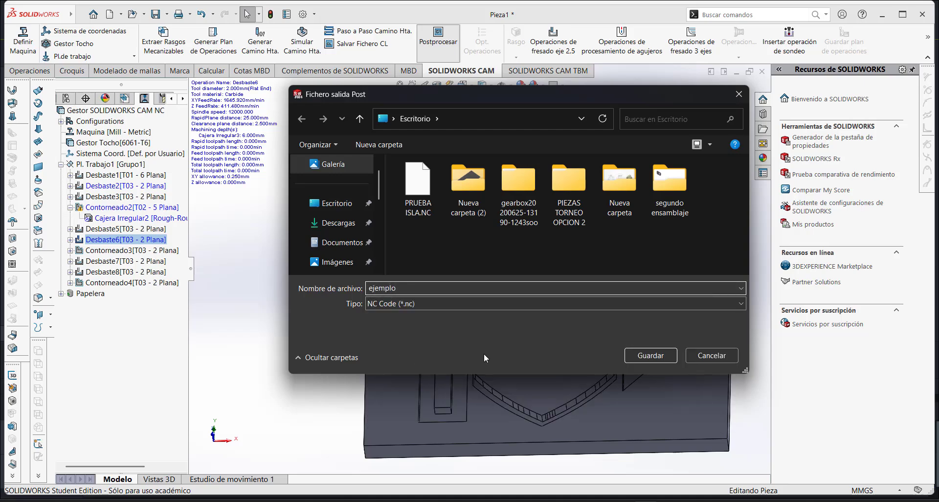
pyautogui.click(645, 354)
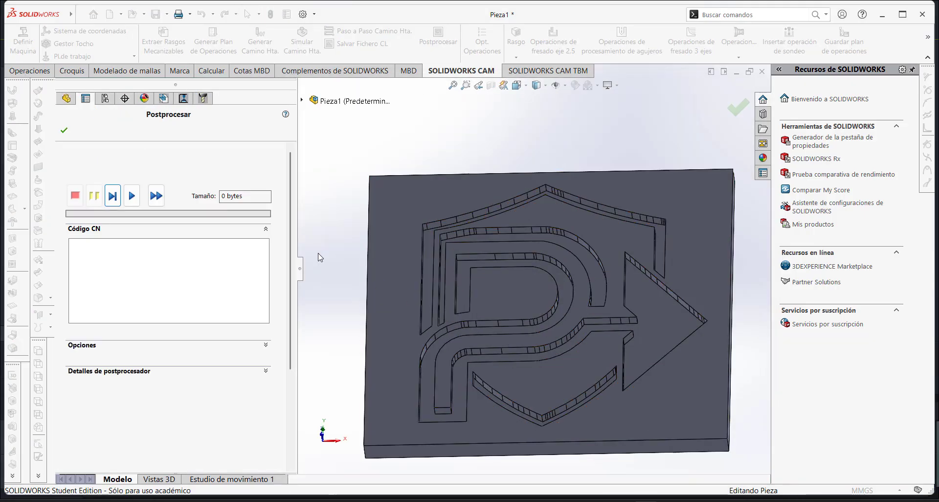
# Run the postprocessor to generate the NC code, review the last lines of the program and finish postprocessing
pyautogui.click(133, 196)
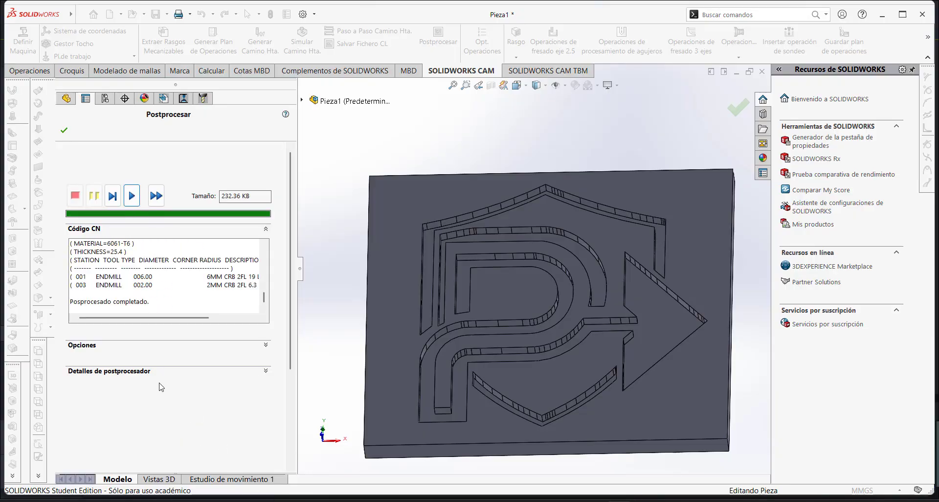
pyautogui.scroll(2, 88, 286)
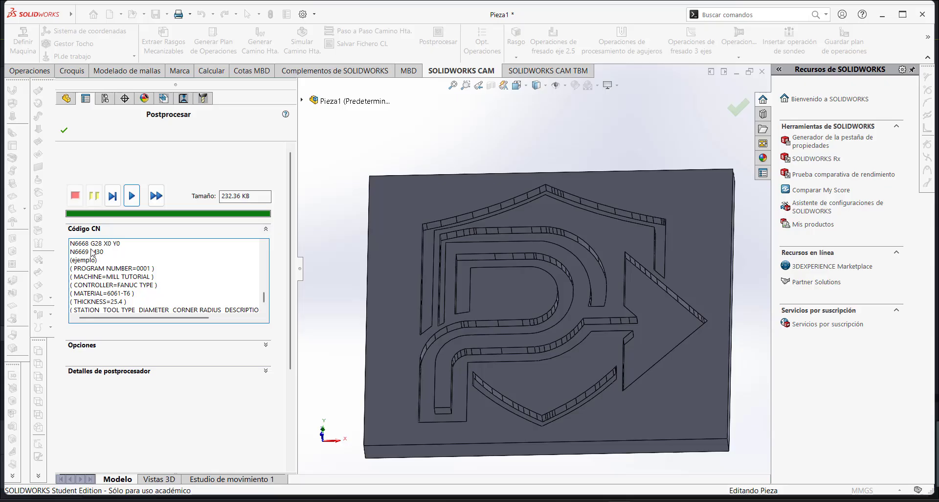
pyautogui.scroll(5, 93, 252)
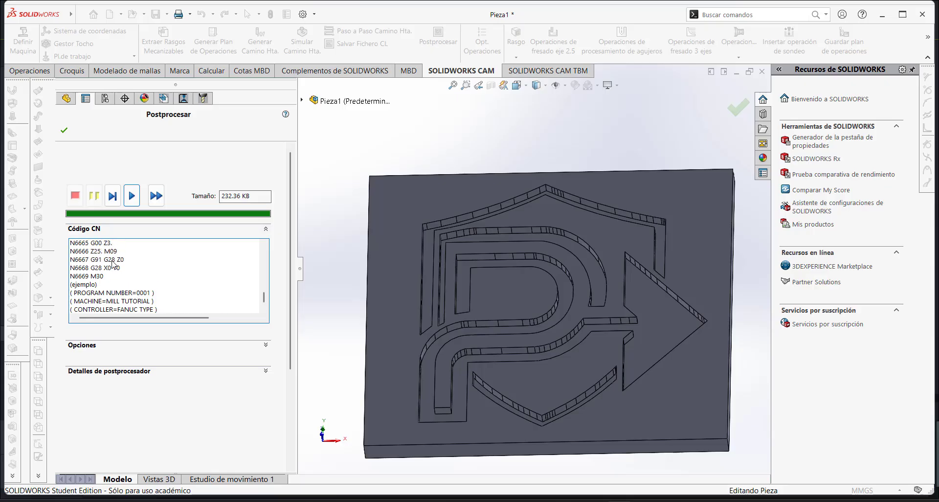
pyautogui.click(64, 130)
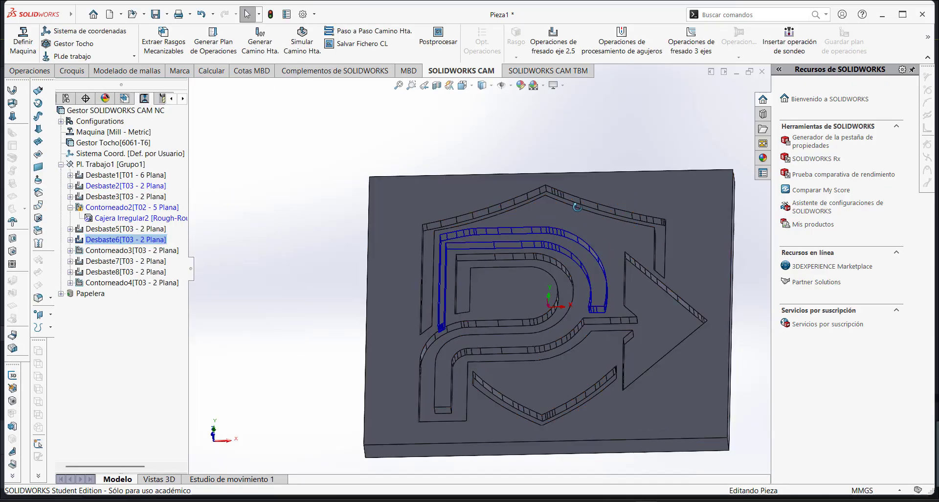
# Delete the four irregular pocket features, Cajera Irregular1 to Cajera Irregular4, from Pl. Trabajo1
pyautogui.moveTo(577, 207); pyautogui.dragTo(599, 188, button='middle')
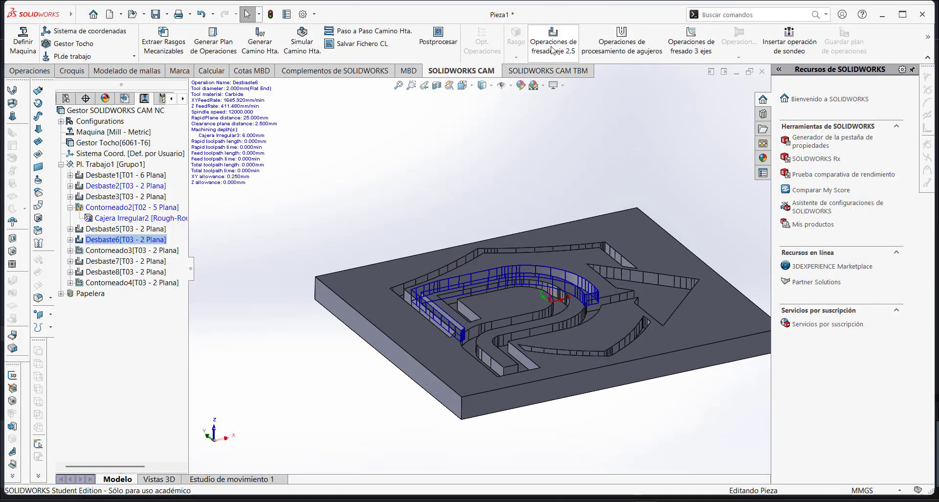
pyautogui.moveTo(510, 185); pyautogui.dragTo(491, 210, button='middle')
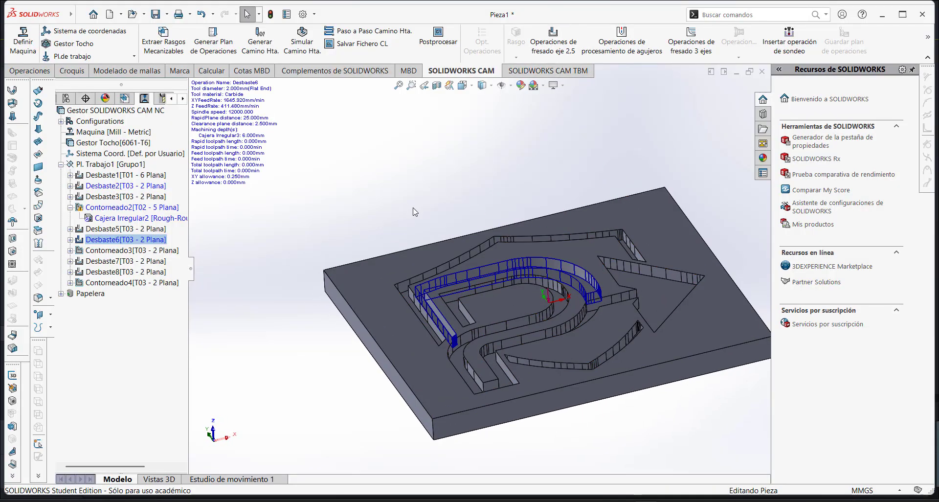
pyautogui.moveTo(414, 212); pyautogui.dragTo(518, 274, button='middle')
pyautogui.click(125, 99)
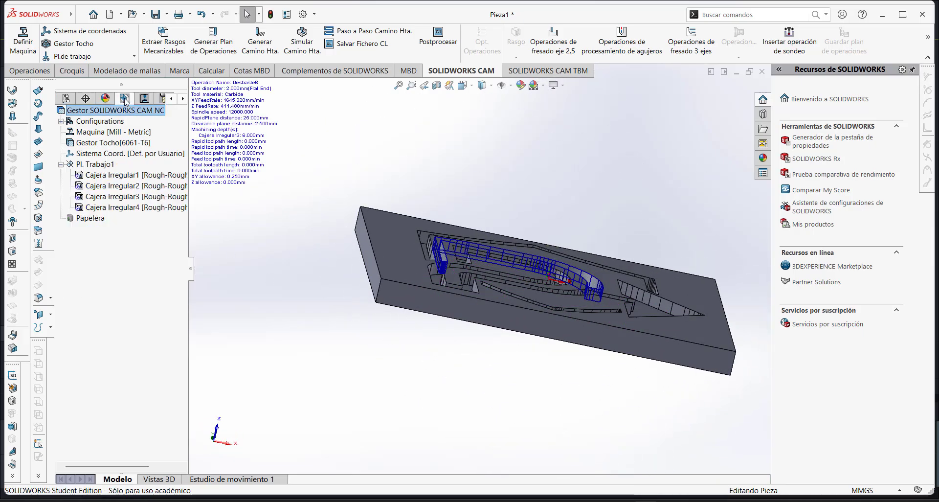
pyautogui.click(112, 175)
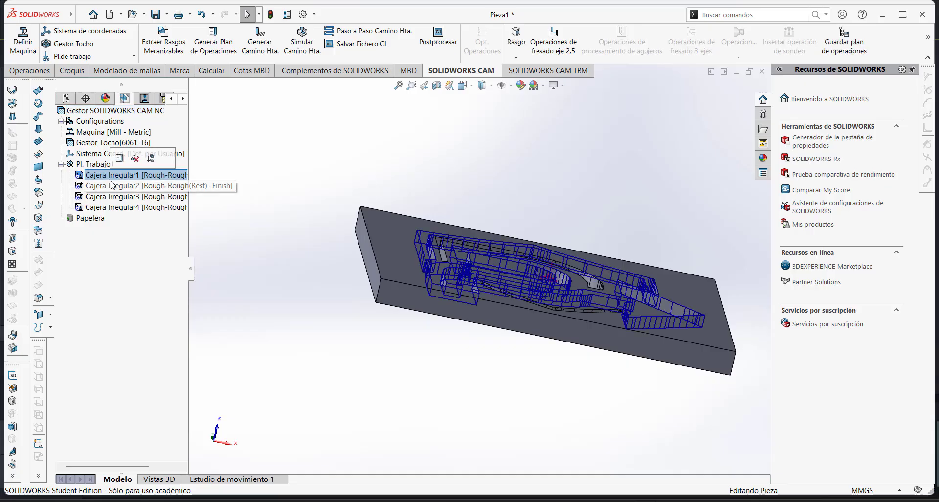
pyautogui.keyDown('shift'); pyautogui.click(98, 206); pyautogui.keyUp('shift')
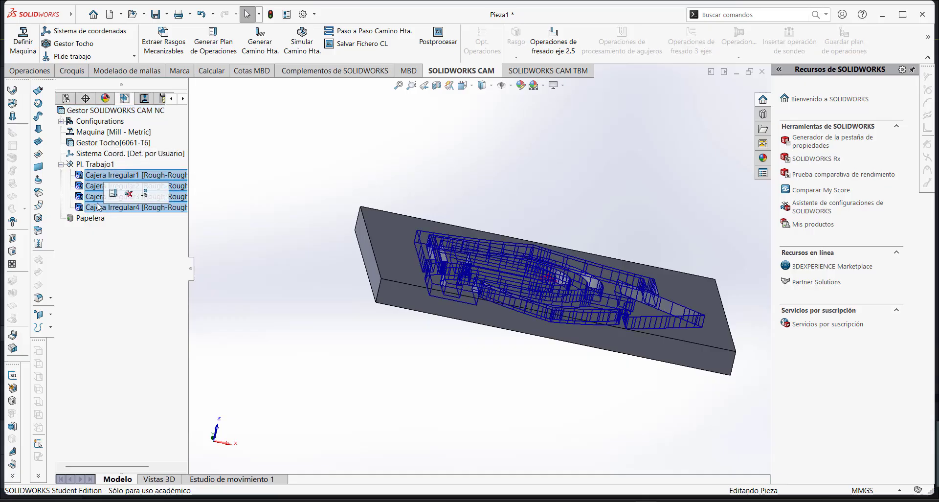
pyautogui.rightClick(98, 208)
pyautogui.click(125, 313)
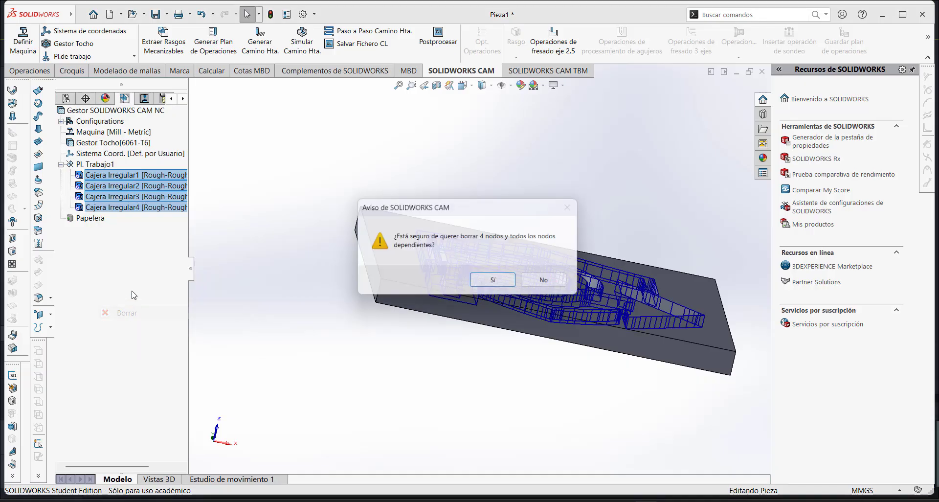
pyautogui.click(492, 279)
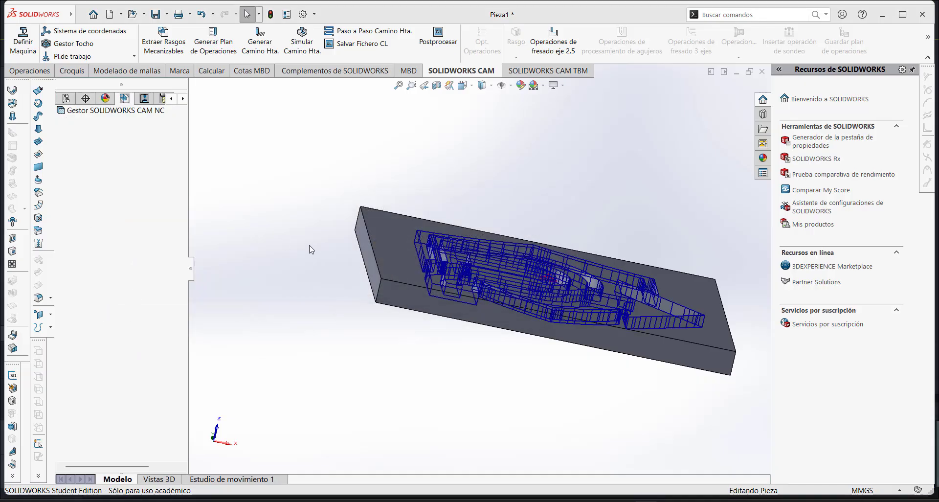
# Start inserting a 2.5-axis milling operation under Pl. Trabajo1 with the operation type Desbaste
pyautogui.click(98, 165)
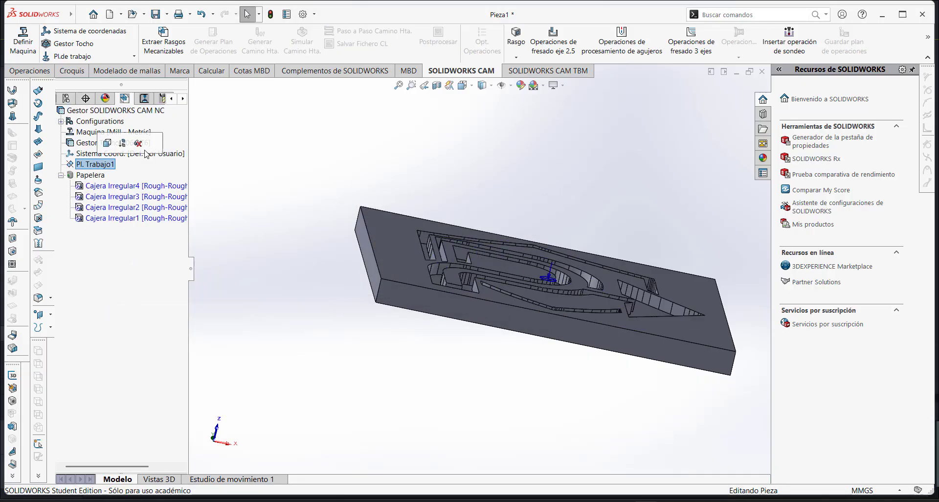
pyautogui.click(571, 47)
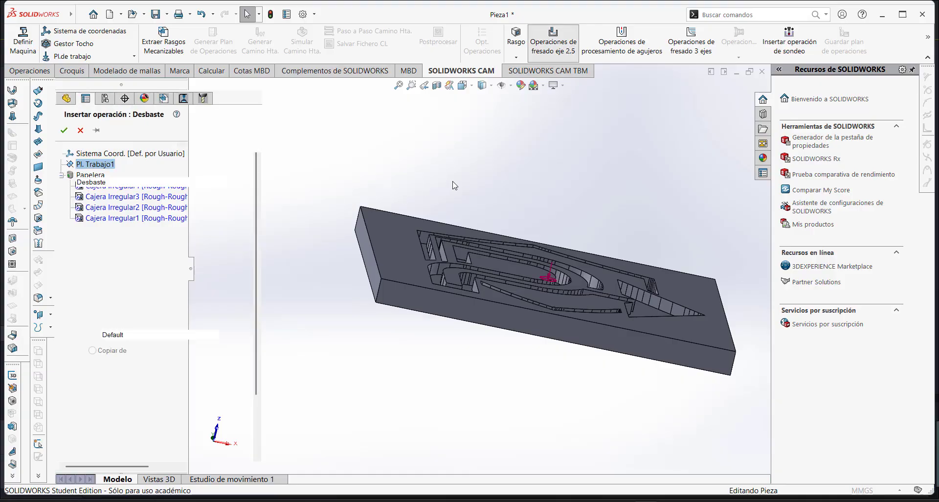
pyautogui.moveTo(572, 231); pyautogui.dragTo(559, 285, button='middle')
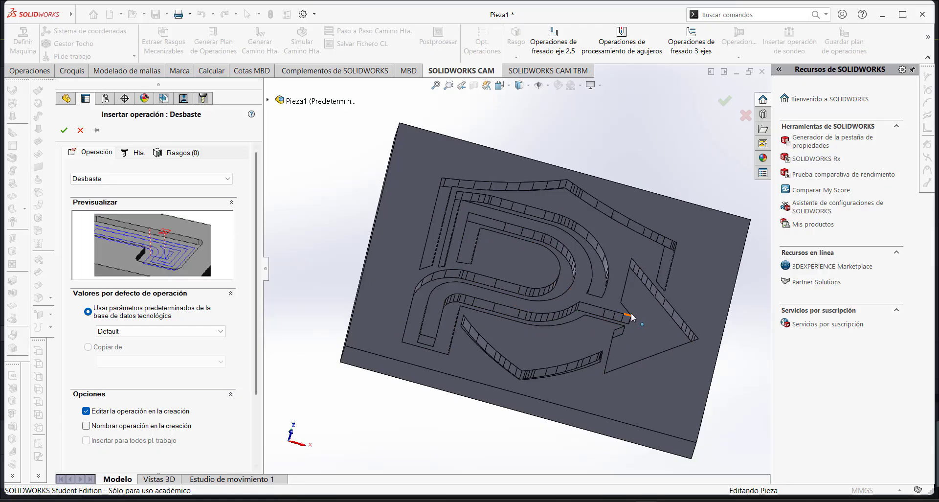
pyautogui.click(110, 179)
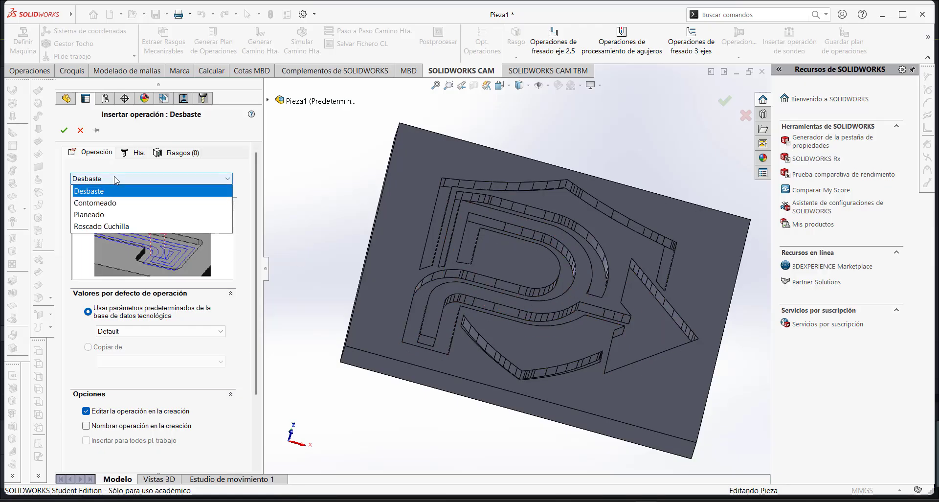
pyautogui.click(114, 197)
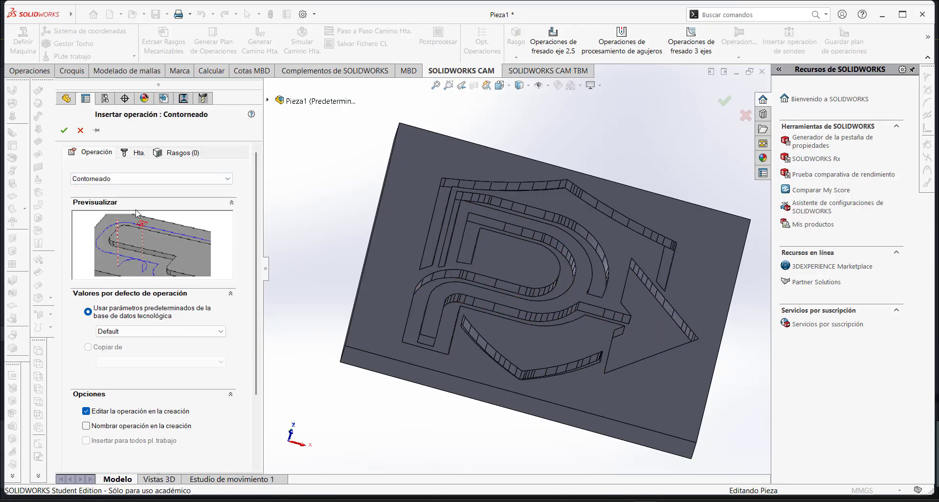
pyautogui.click(123, 178)
pyautogui.click(122, 189)
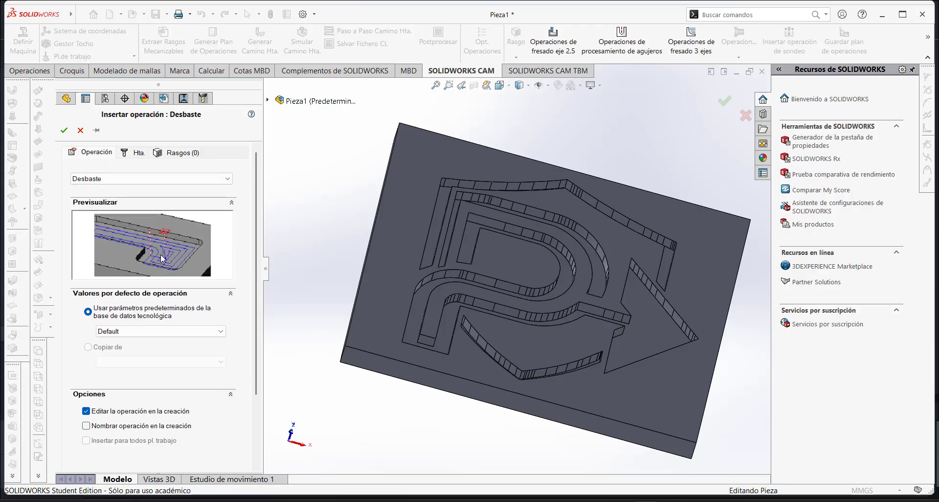
# Choose the turret tool T02 - 5 Plana for the roughing operation
pyautogui.click(130, 153)
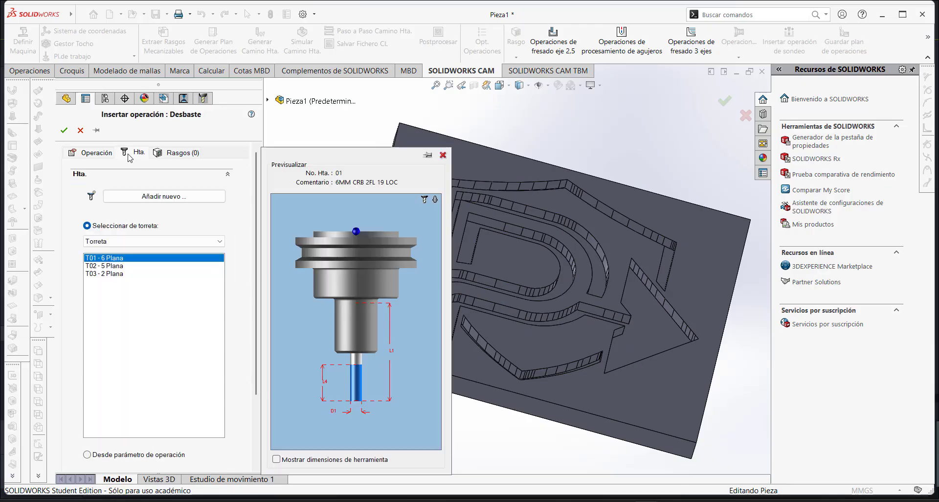
pyautogui.moveTo(579, 316); pyautogui.dragTo(518, 341, button='middle')
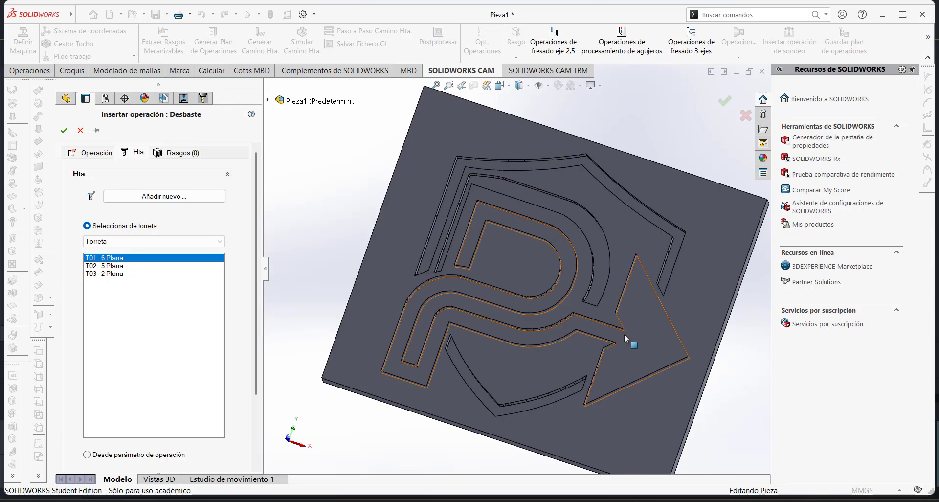
pyautogui.scroll(3, 581, 336)
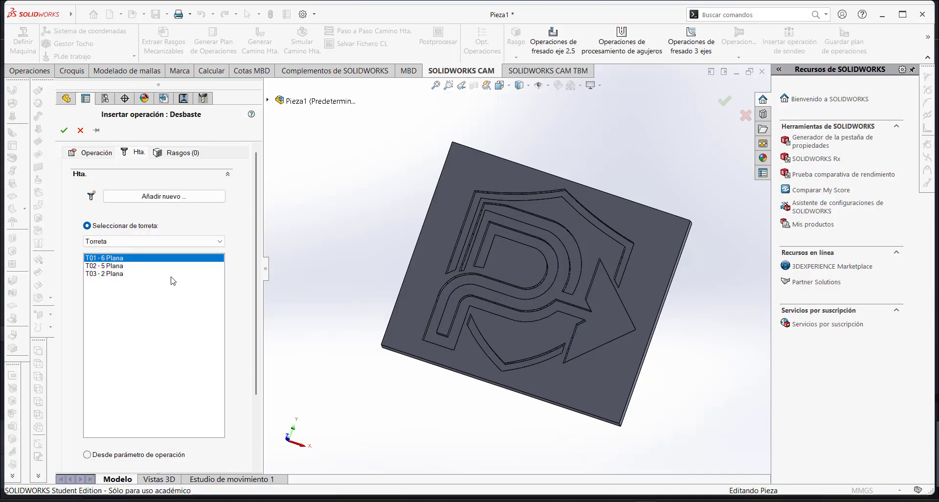
pyautogui.click(122, 267)
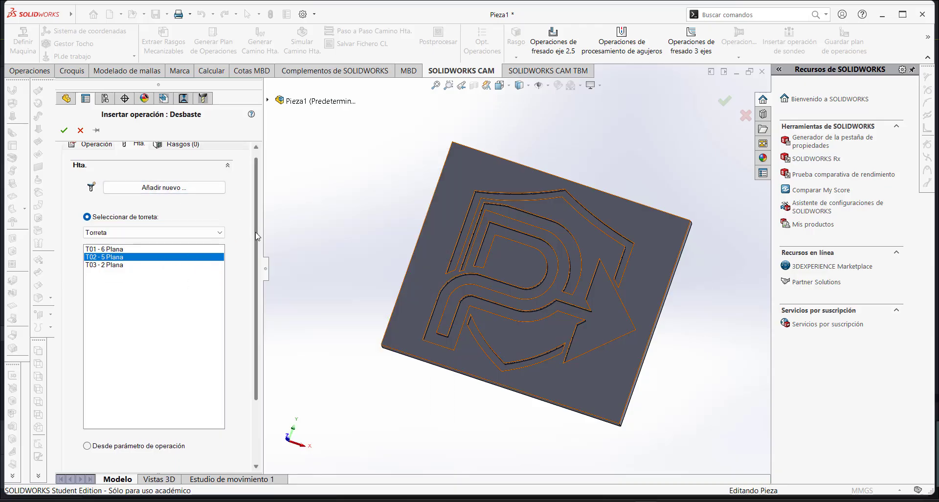
# Start a new 2.5-axis feature on Pl. Trabajo1 and select the floor face of the P-and-arrow pocket as its contour
pyautogui.click(162, 153)
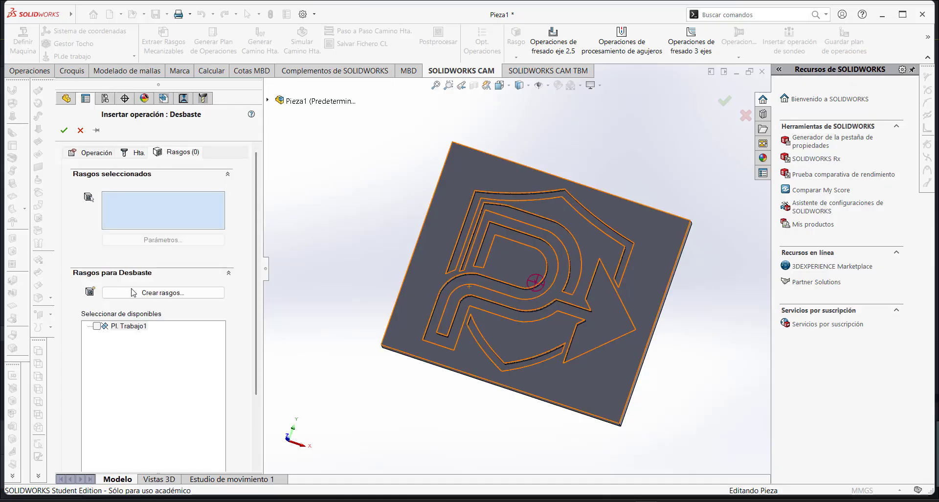
pyautogui.click(98, 327)
pyautogui.click(137, 293)
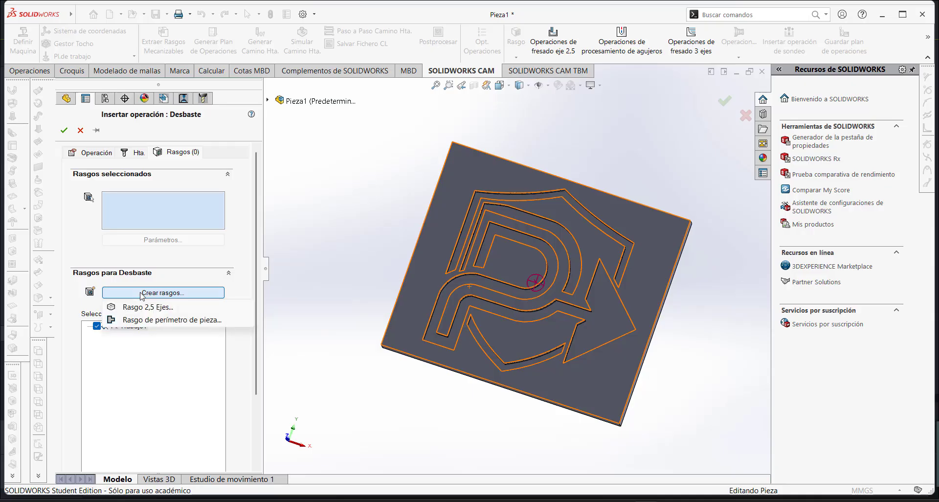
pyautogui.click(128, 306)
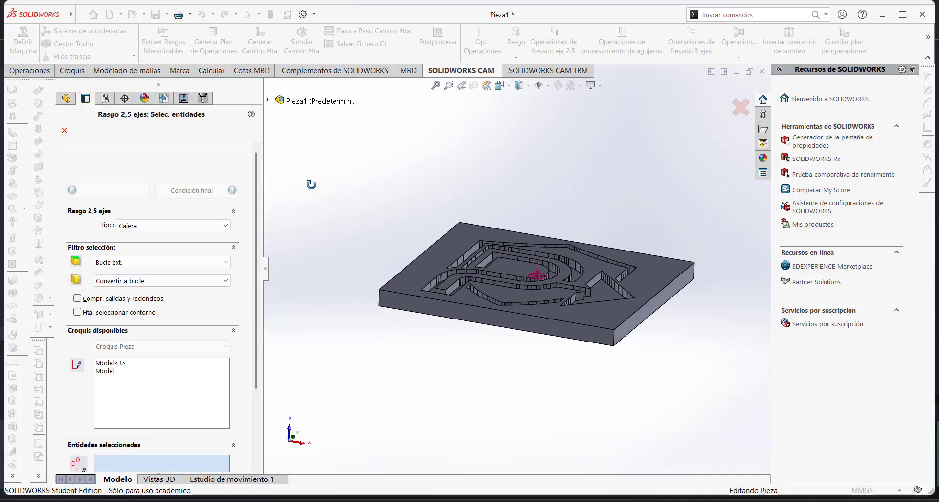
pyautogui.scroll(-2, 258, 358)
pyautogui.moveTo(256, 355); pyautogui.dragTo(256, 409)
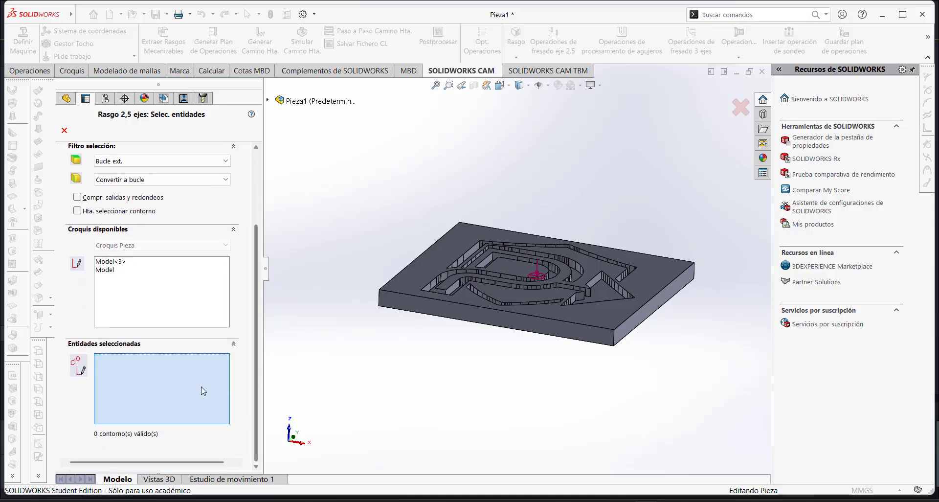
pyautogui.moveTo(422, 313); pyautogui.dragTo(433, 369, button='middle')
pyautogui.click(597, 301)
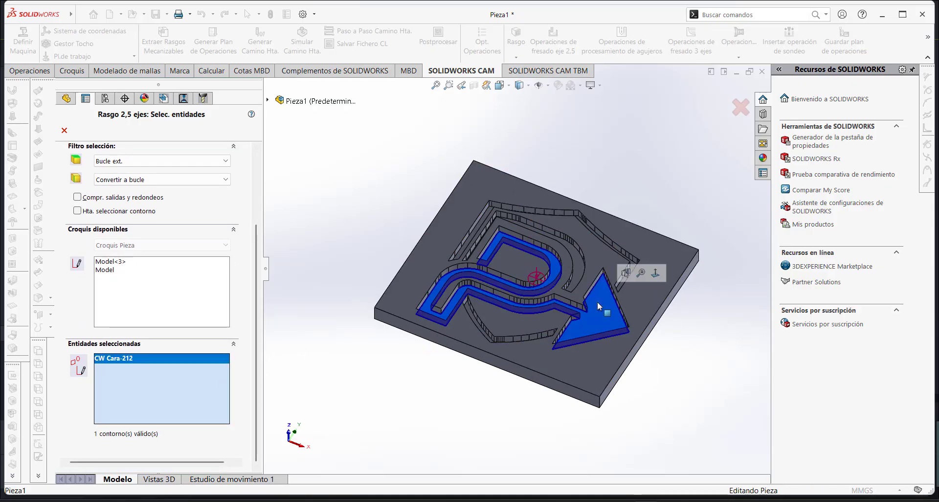
# Use Cajera as the type of the P-and-arrow feature
pyautogui.moveTo(597, 301); pyautogui.dragTo(592, 357, button='middle')
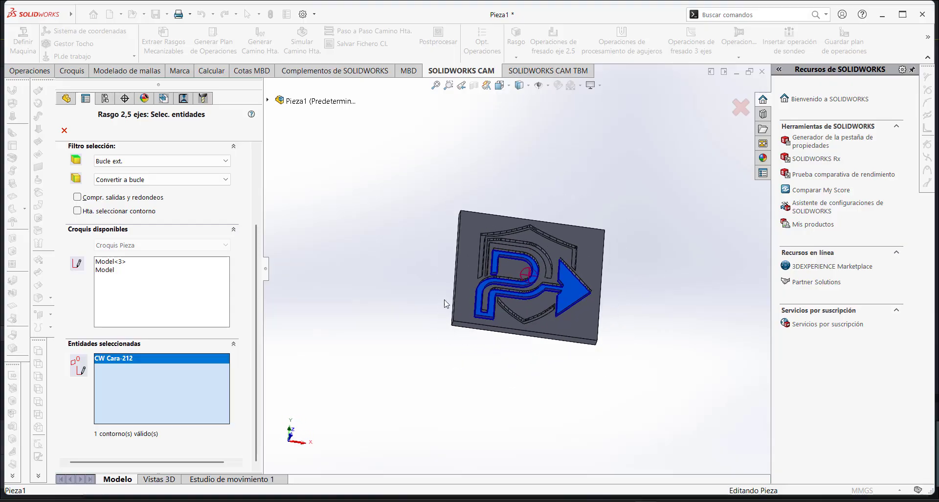
pyautogui.scroll(3, 258, 299)
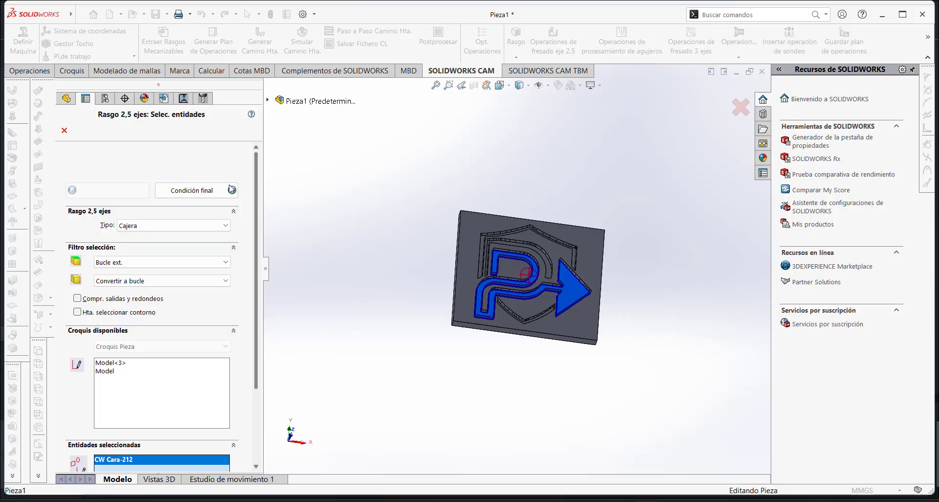
pyautogui.scroll(-5, 553, 267)
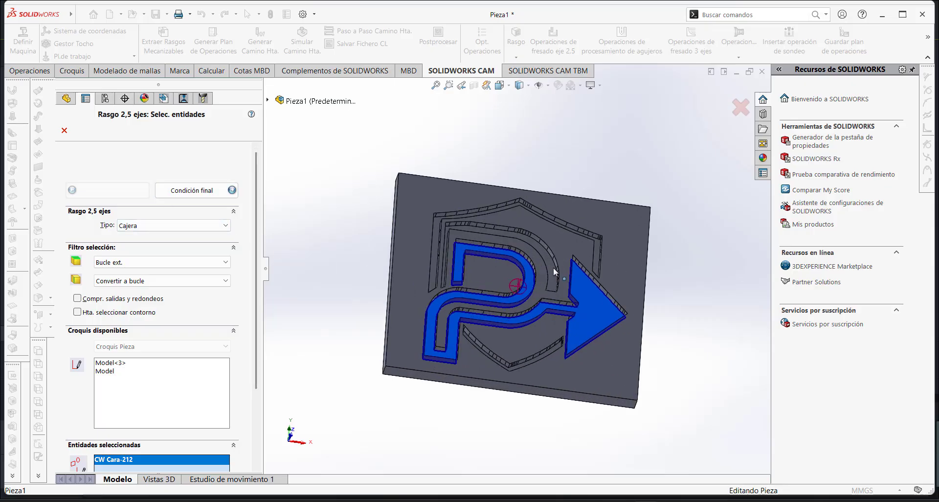
pyautogui.click(174, 225)
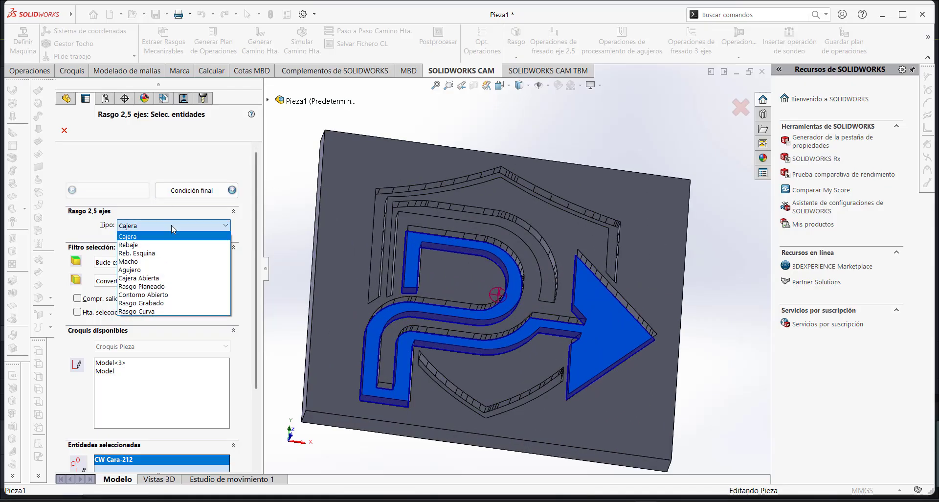
pyautogui.click(128, 236)
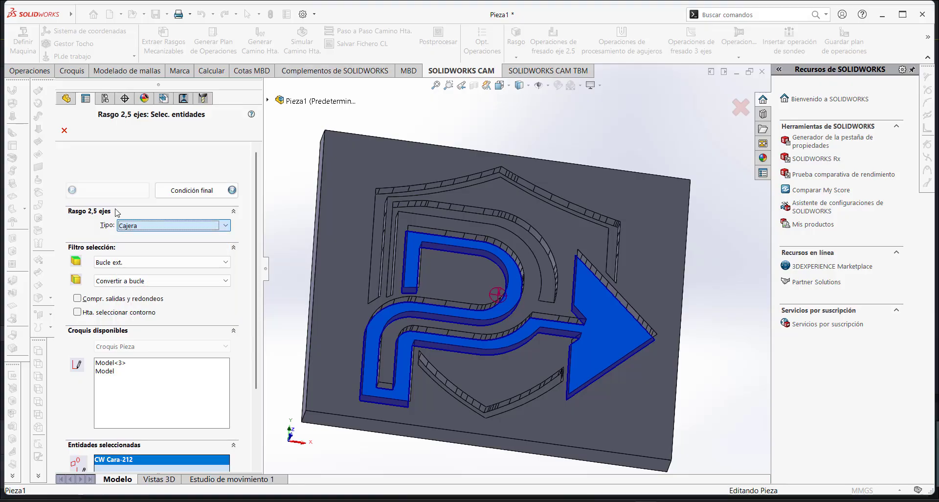
# Set the end condition of the P-and-arrow pocket to a depth of 6 mm
pyautogui.click(201, 191)
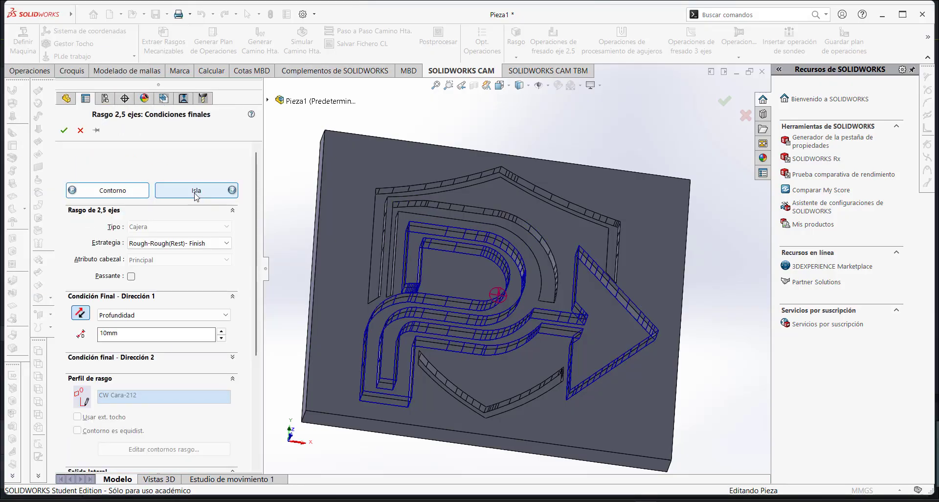
pyautogui.moveTo(341, 268); pyautogui.dragTo(331, 184, button='middle')
pyautogui.scroll(-6, 552, 268)
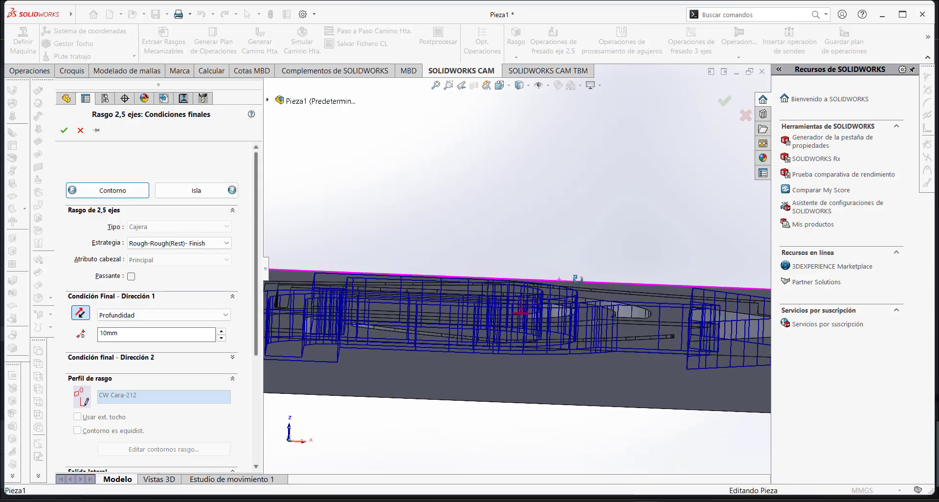
pyautogui.moveTo(544, 267); pyautogui.dragTo(524, 383, button='middle')
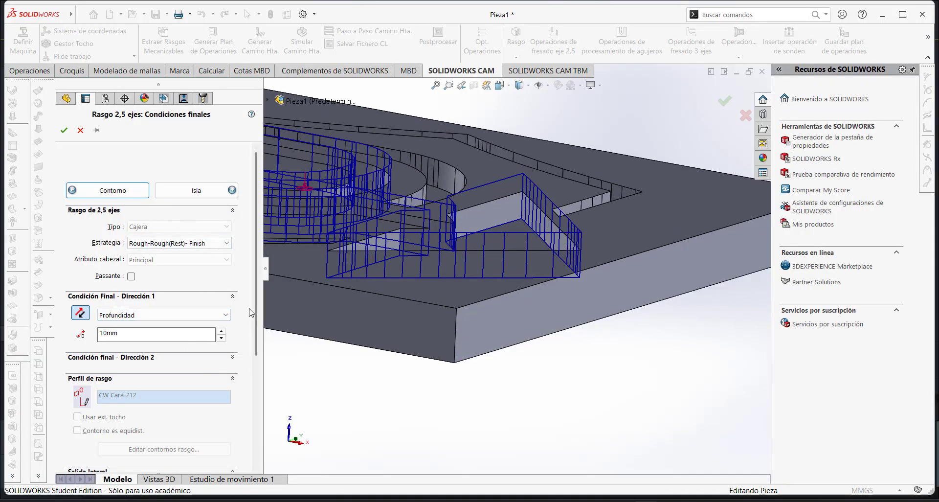
pyautogui.doubleClick(107, 333)
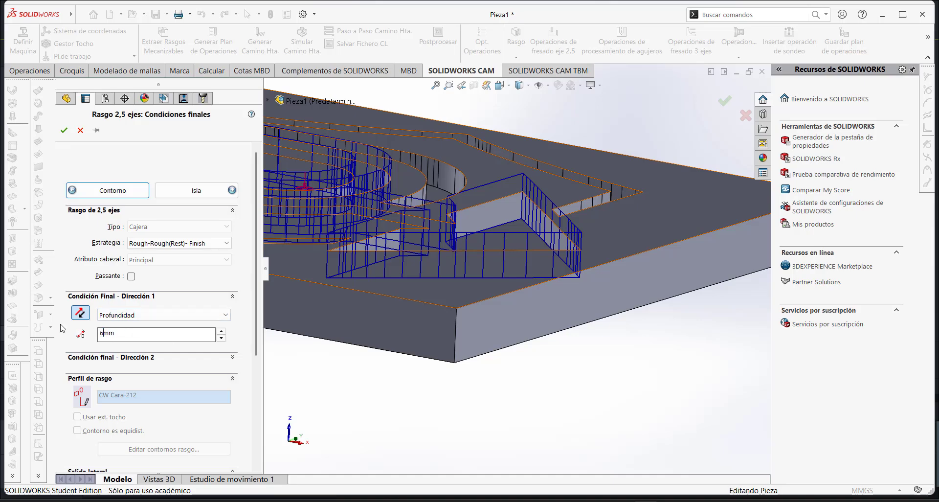
pyautogui.moveTo(296, 325)
pyautogui.mouseDown(button='middle')
pyautogui.moveTo(315, 321)
pyautogui.moveTo(312, 338)
pyautogui.moveTo(300, 324)
pyautogui.mouseUp(button='middle')
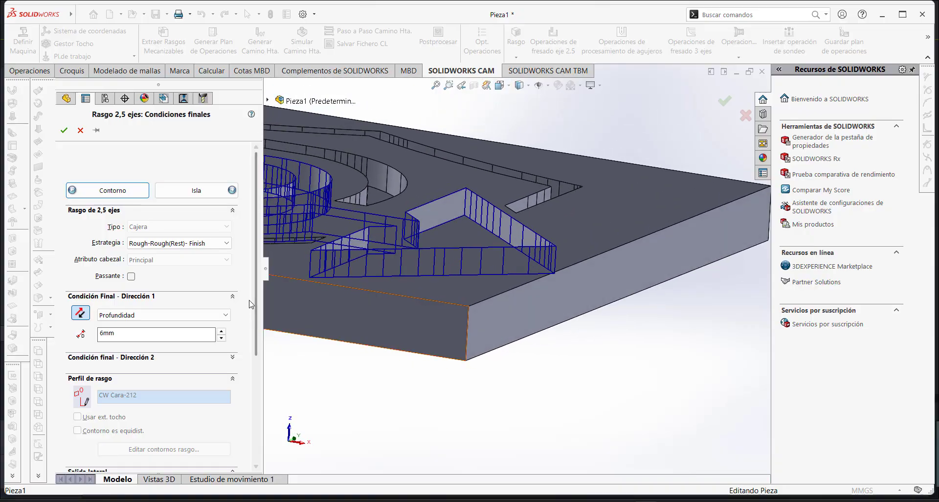
# Review the pocket's island settings without adding islands, then accept the feature and insert the roughing operation
pyautogui.moveTo(255, 308); pyautogui.dragTo(269, 207)
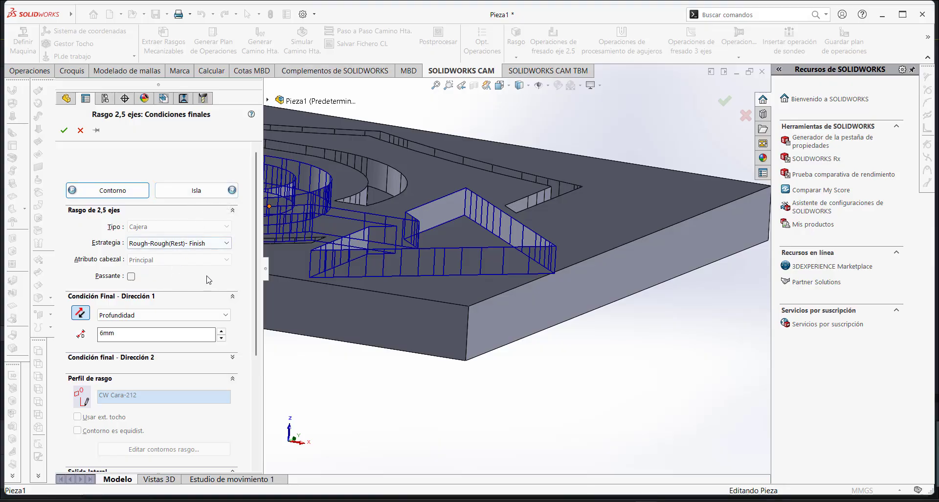
pyautogui.click(196, 190)
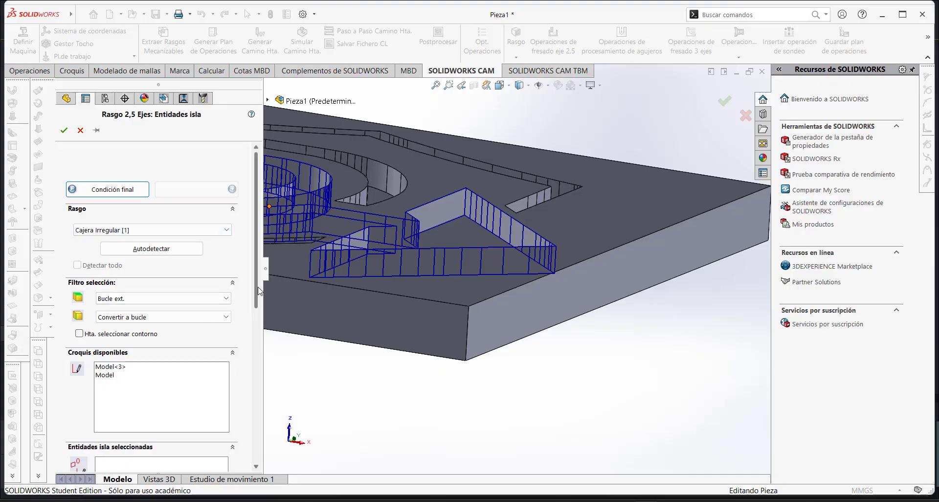
pyautogui.moveTo(257, 287); pyautogui.dragTo(255, 259)
pyautogui.click(95, 187)
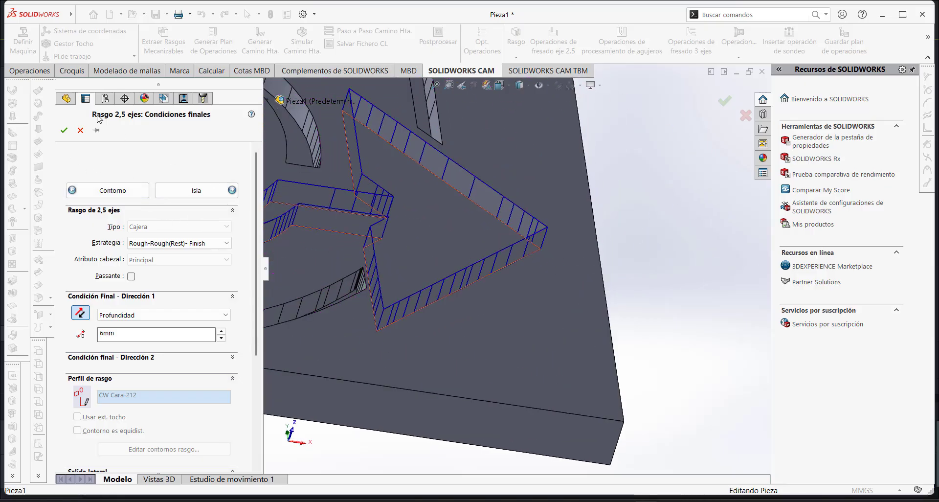
pyautogui.click(70, 131)
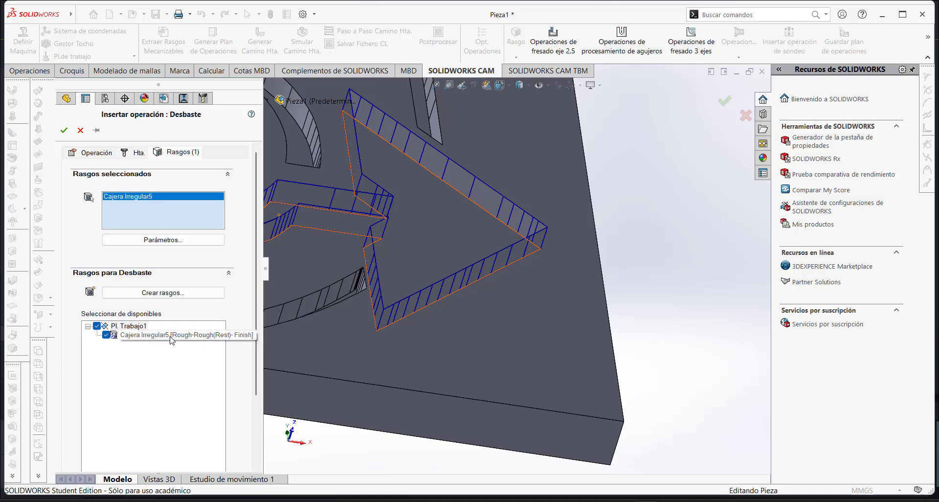
pyautogui.click(63, 130)
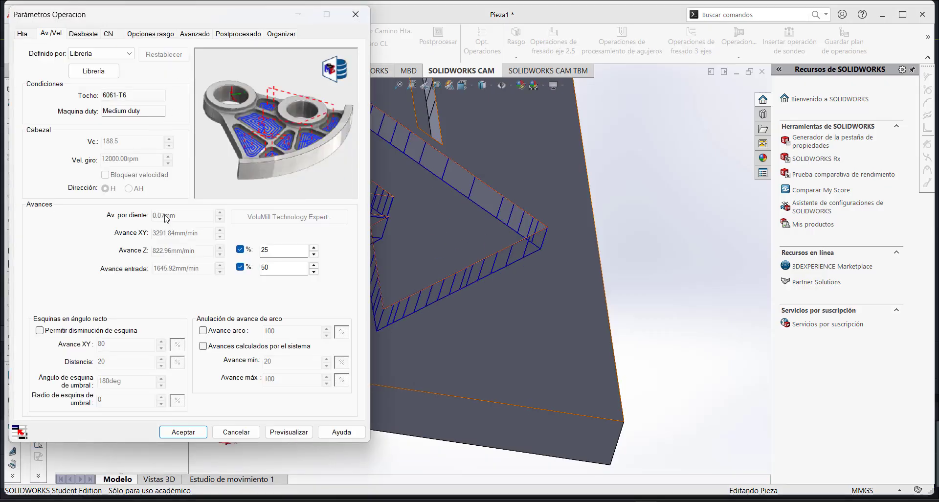
# Define the roughing operation's feeds and speeds by Operación, set the spindle speed to 1800 rpm, and accept the parameters
pyautogui.click(24, 34)
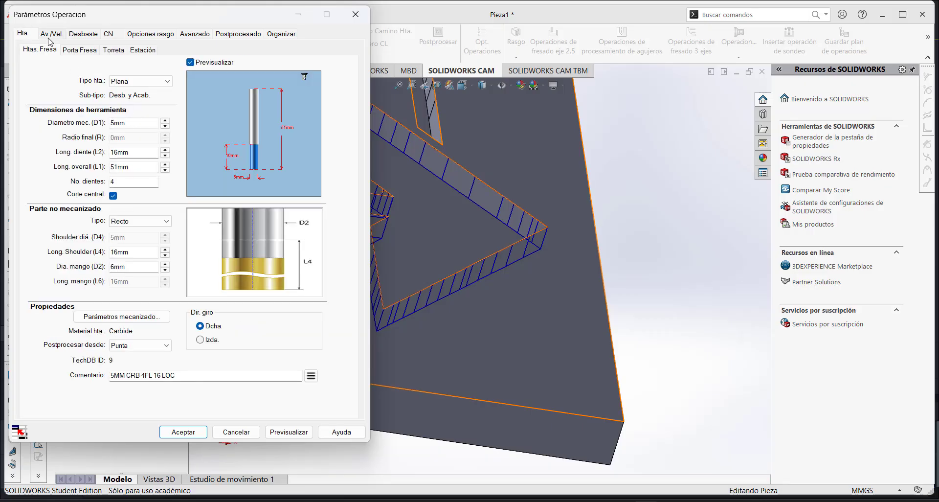
pyautogui.click(50, 34)
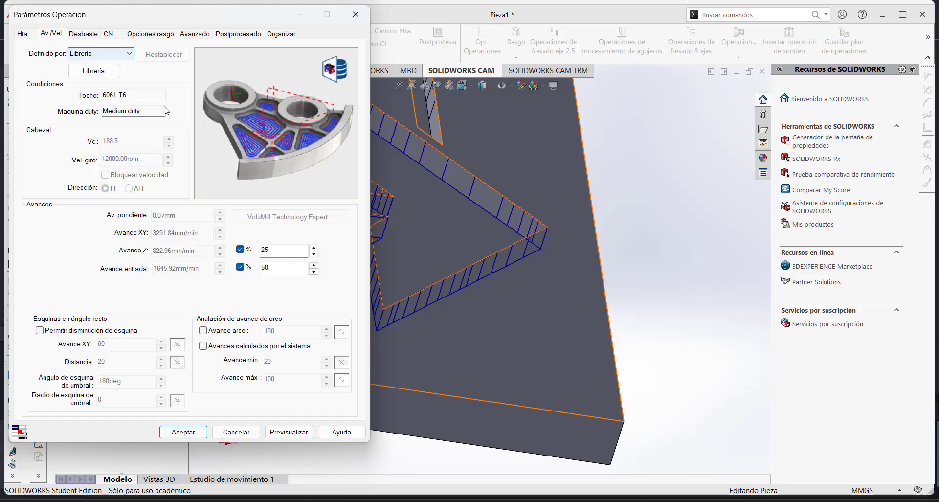
pyautogui.click(114, 52)
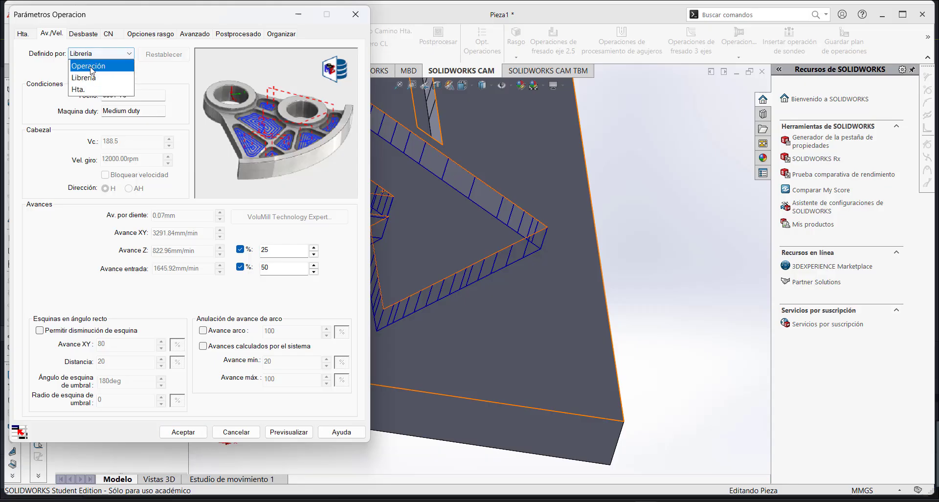
pyautogui.click(82, 64)
pyautogui.moveTo(120, 160); pyautogui.dragTo(142, 162)
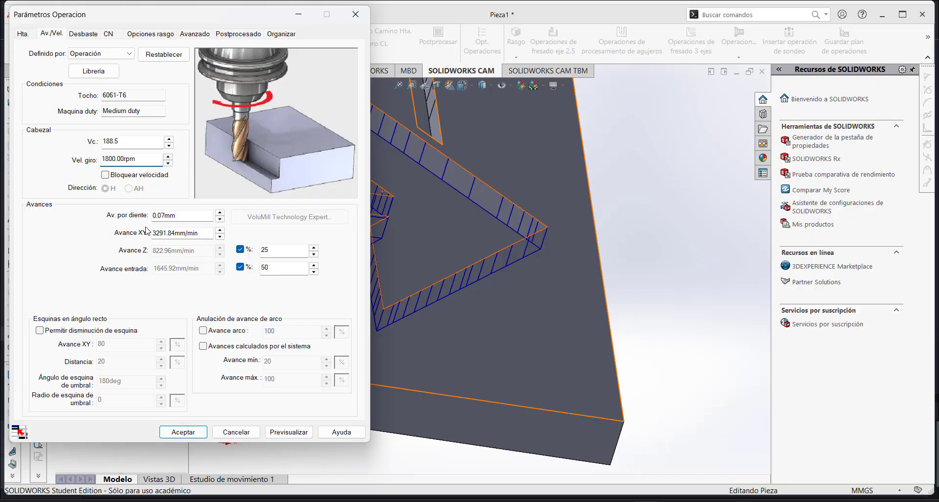
pyautogui.click(181, 214)
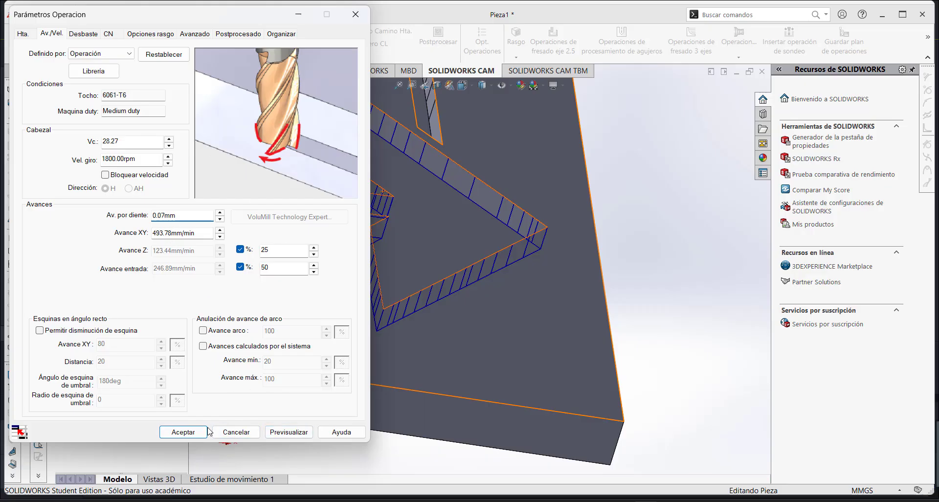
pyautogui.click(183, 432)
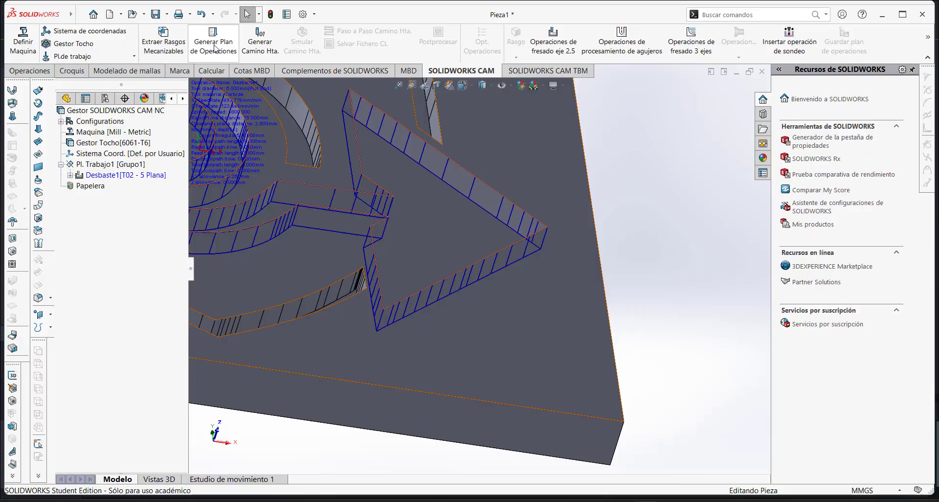
# Regenerate the operation plan for the pocket feature and generate the toolpaths
pyautogui.click(215, 49)
pyautogui.click(442, 294)
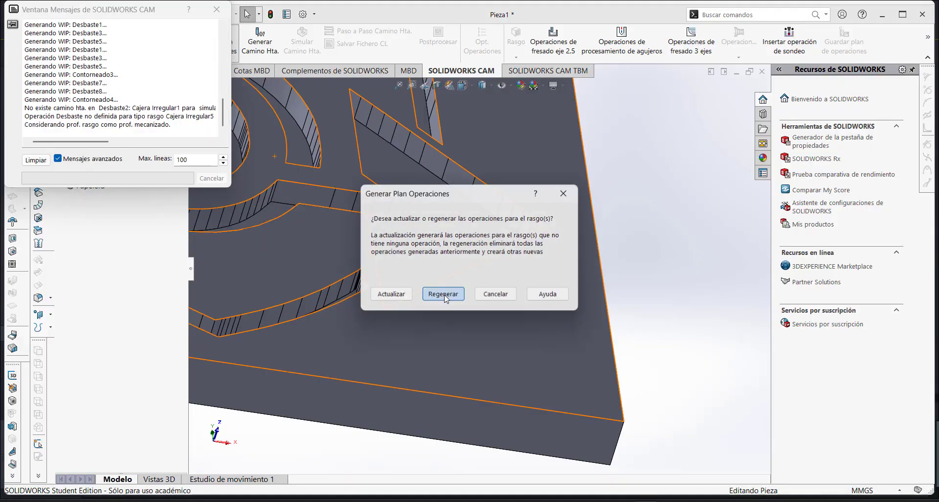
pyautogui.click(258, 48)
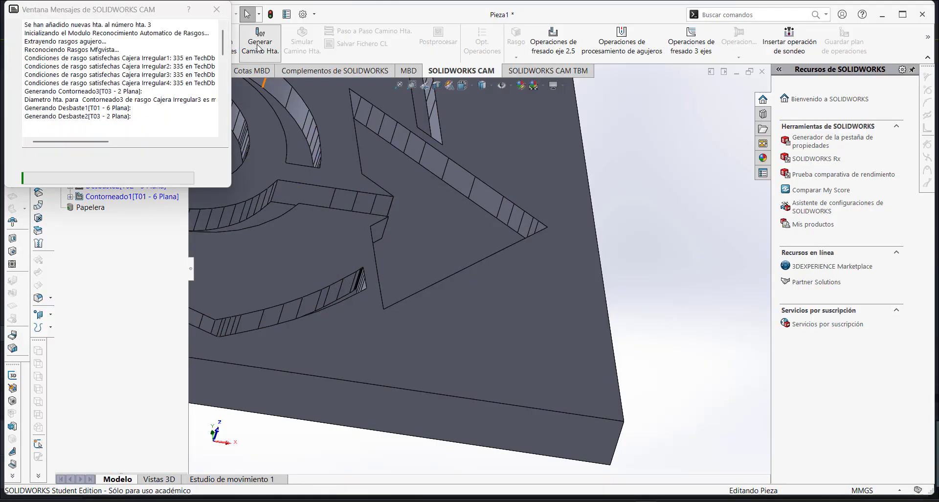
# Simulate the toolpaths at reduced speed and watch the roughing cut of the P-and-arrow pocket from an oblique angle
pyautogui.click(302, 45)
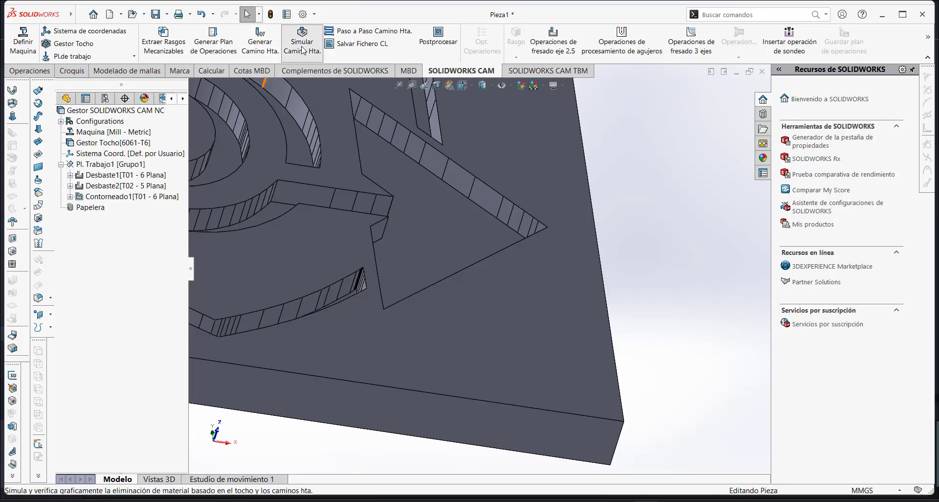
pyautogui.scroll(5, 398, 193)
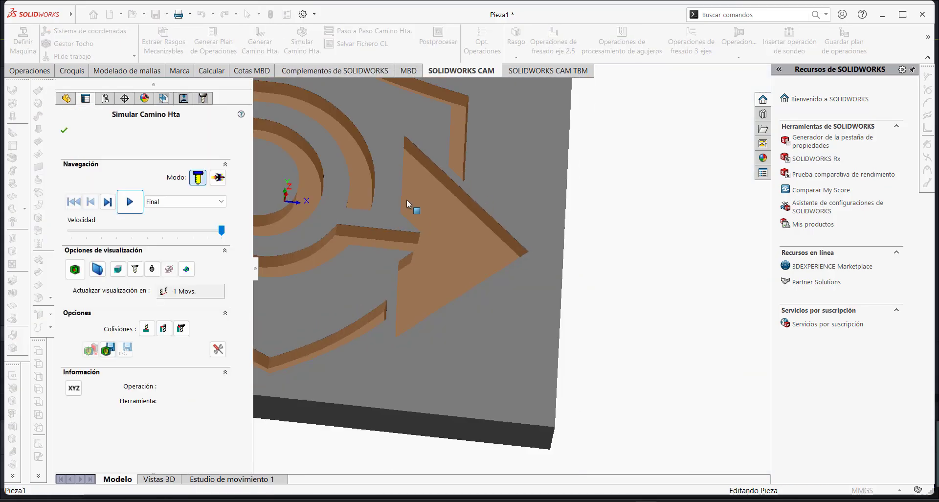
pyautogui.moveTo(222, 229); pyautogui.dragTo(193, 230)
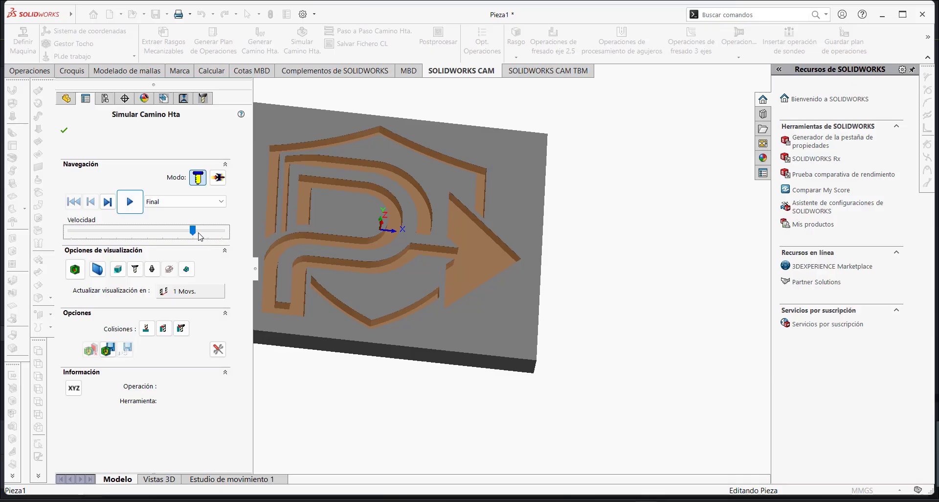
pyautogui.click(139, 207)
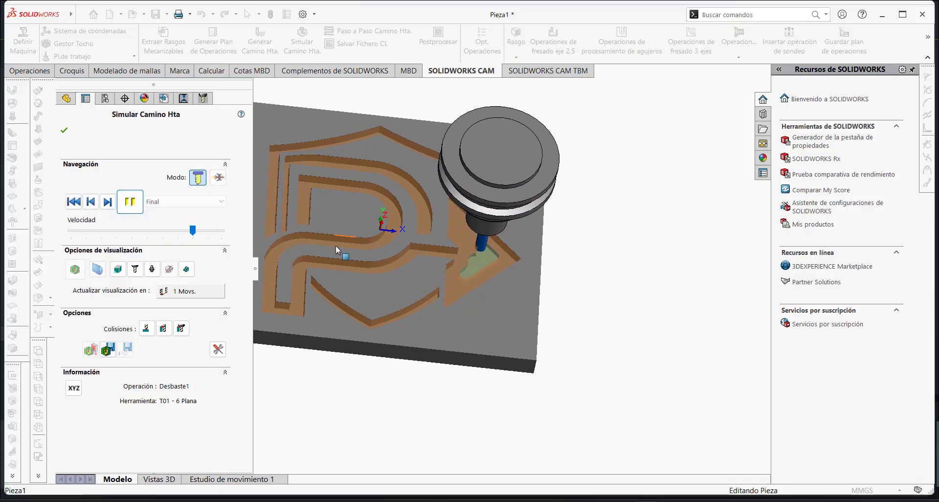
pyautogui.click(202, 235)
pyautogui.click(202, 235)
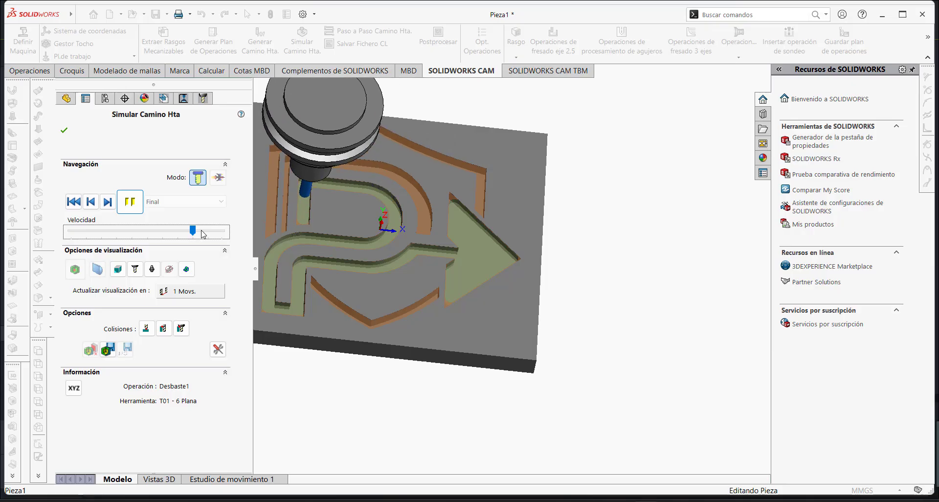
pyautogui.scroll(2, 324, 232)
pyautogui.scroll(-2, 324, 232)
pyautogui.moveTo(324, 233); pyautogui.dragTo(332, 177, button='middle')
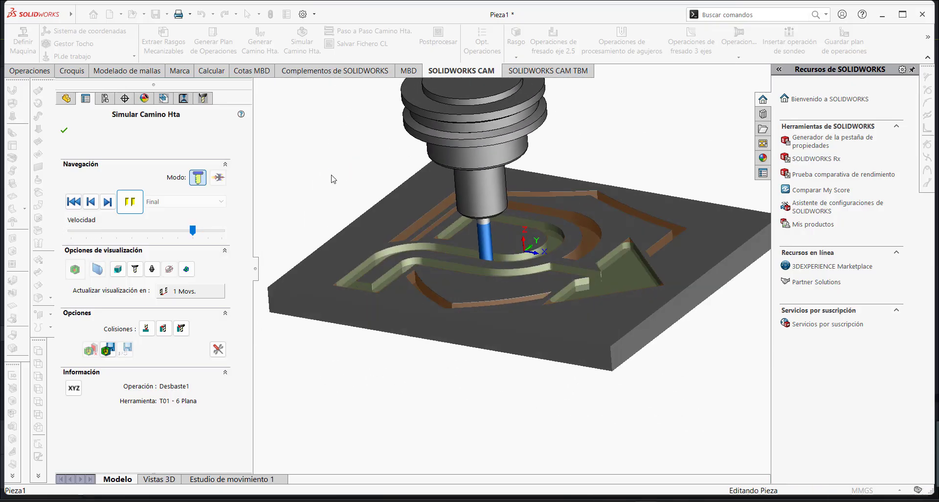
# Play the remaining simulation at higher speed, examine the machined P-and-arrow pocket, and close the simulation
pyautogui.click(209, 233)
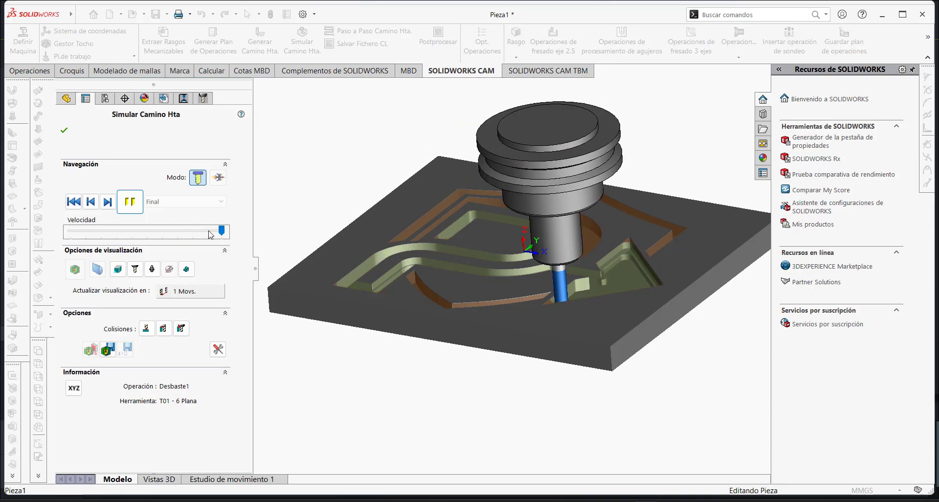
pyautogui.click(209, 233)
pyautogui.click(208, 230)
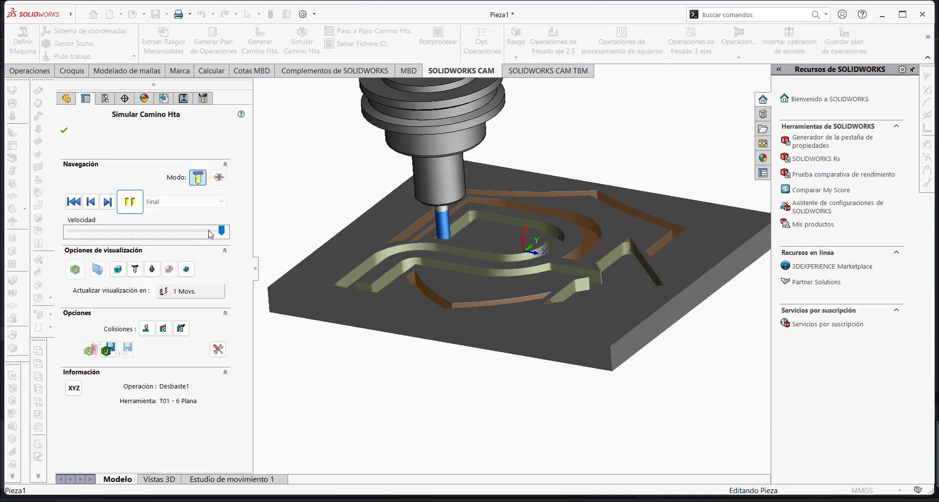
pyautogui.click(209, 230)
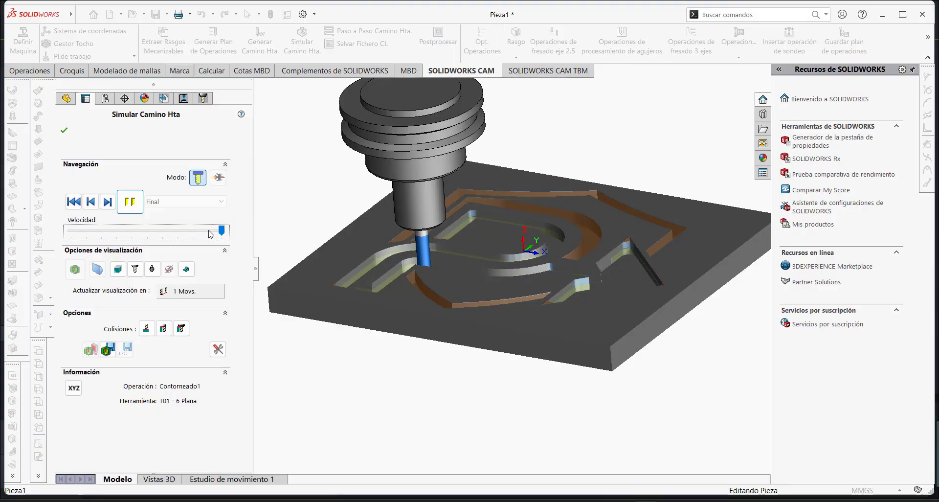
pyautogui.click(210, 234)
pyautogui.click(209, 233)
pyautogui.moveTo(327, 226); pyautogui.dragTo(418, 265, button='middle')
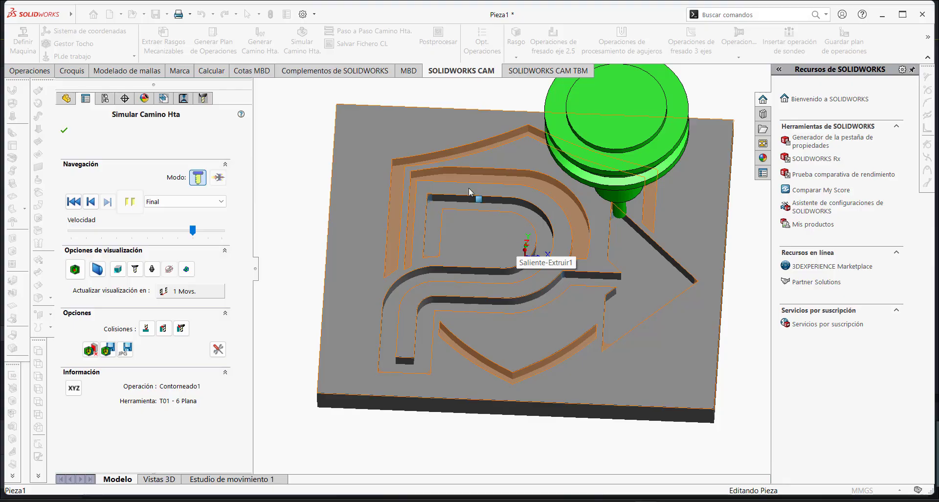
pyautogui.moveTo(469, 192); pyautogui.dragTo(494, 279, button='middle')
pyautogui.click(65, 130)
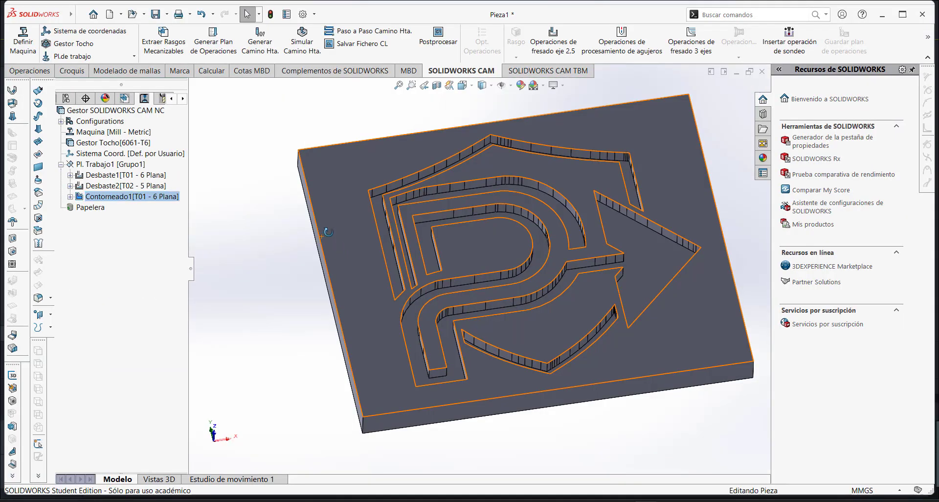
# Save the cutter location data to the desktop as a CL file named 2
pyautogui.moveTo(327, 232); pyautogui.dragTo(322, 197, button='middle')
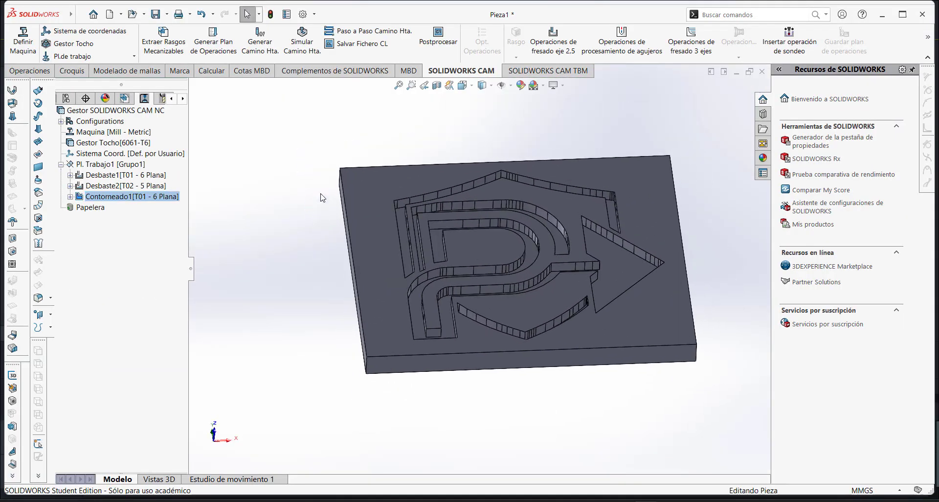
pyautogui.click(359, 43)
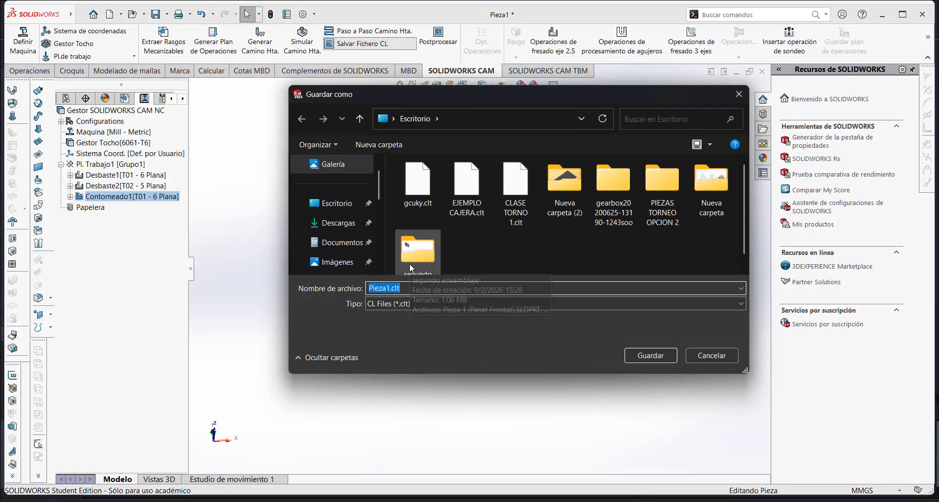
pyautogui.write('2')
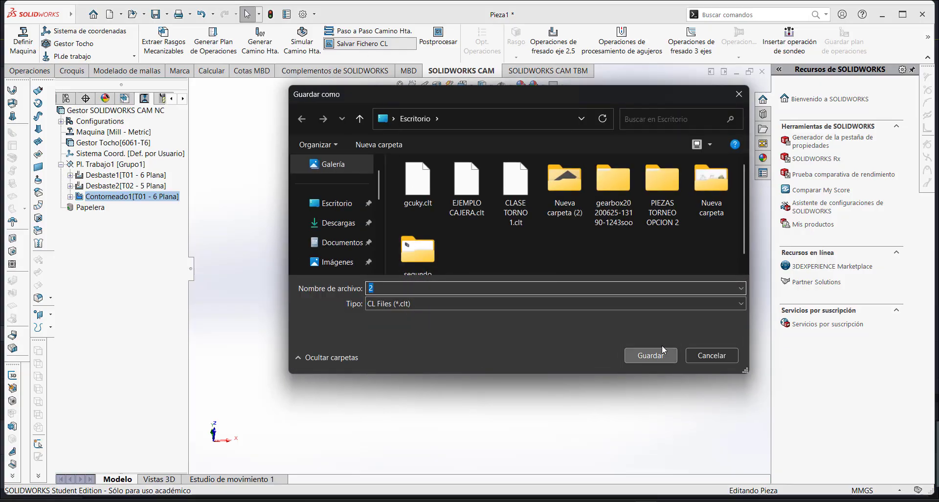
pyautogui.click(663, 349)
# Postprocess the operations into an NC Code (*.nc) file named "pieza rasgos manuales" on the desktop, running the code generation through to the end
pyautogui.click(438, 36)
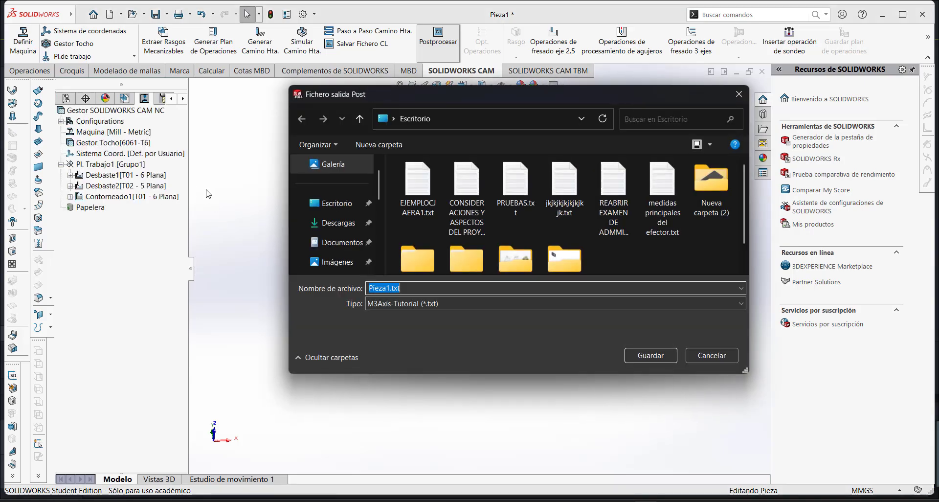
pyautogui.click(394, 304)
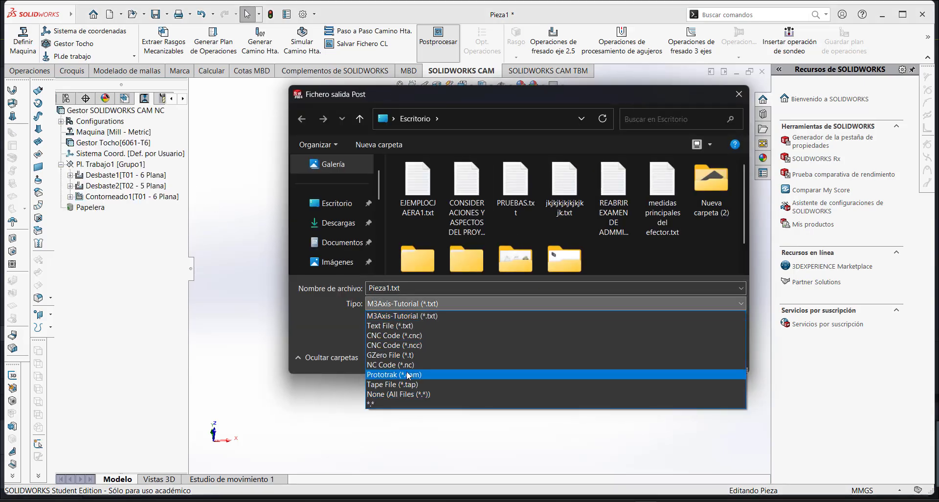
pyautogui.click(392, 364)
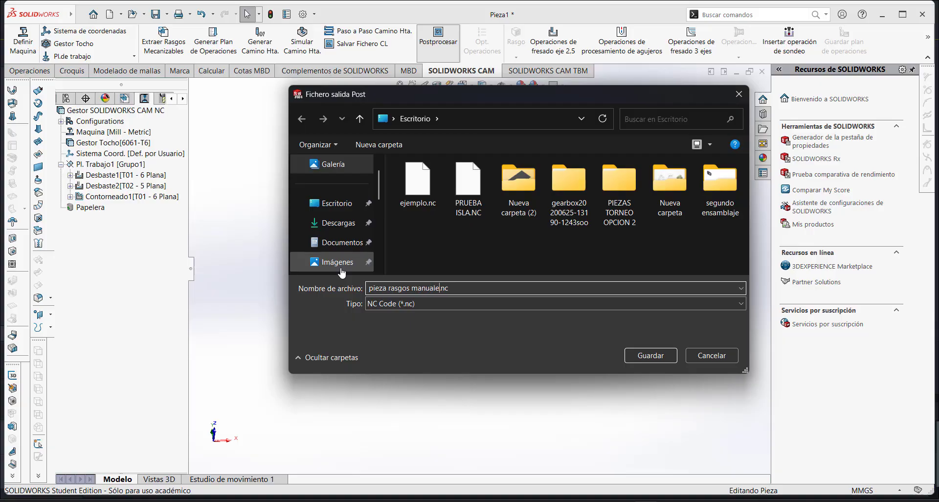
pyautogui.click(653, 354)
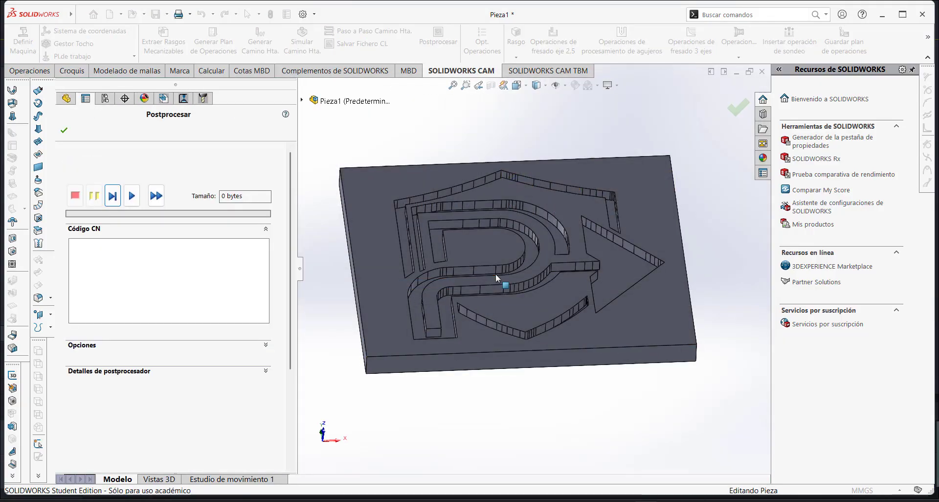
pyautogui.click(132, 196)
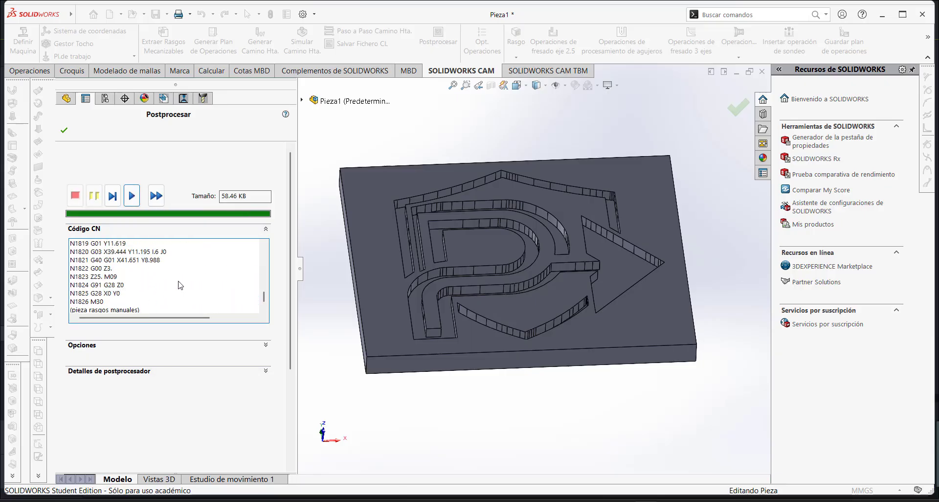
# Review the postprocessor's options and machine details along with the generated NC code, then finish the postprocessing
pyautogui.moveTo(561, 266); pyautogui.dragTo(578, 355, button='middle')
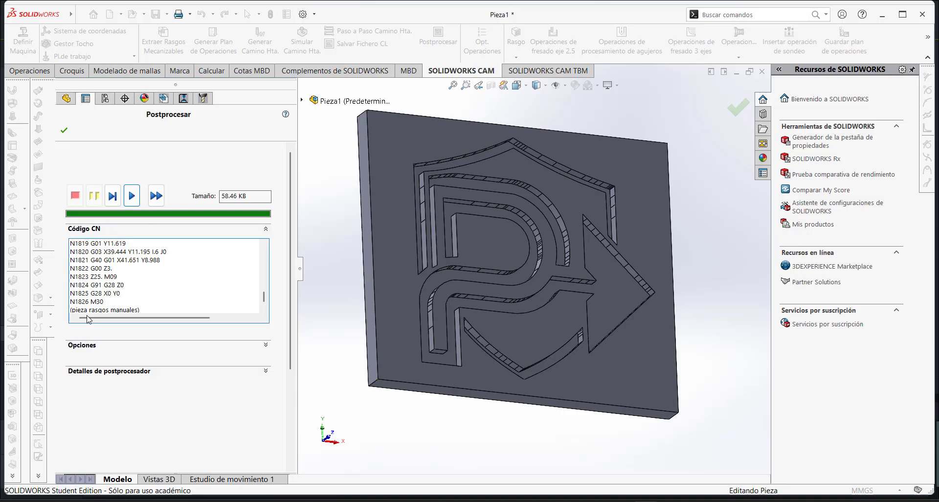
pyautogui.click(87, 346)
pyautogui.click(87, 347)
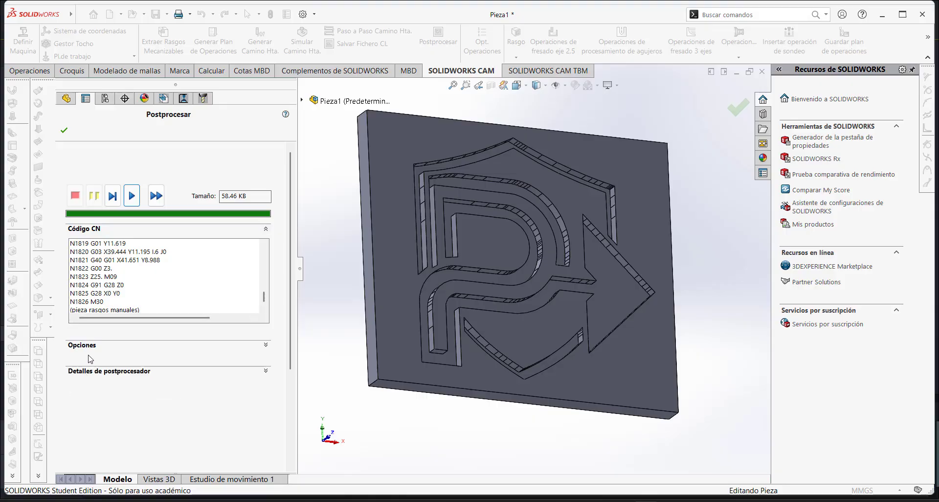
pyautogui.click(97, 372)
pyautogui.click(98, 373)
pyautogui.click(89, 373)
pyautogui.scroll(-3, 159, 384)
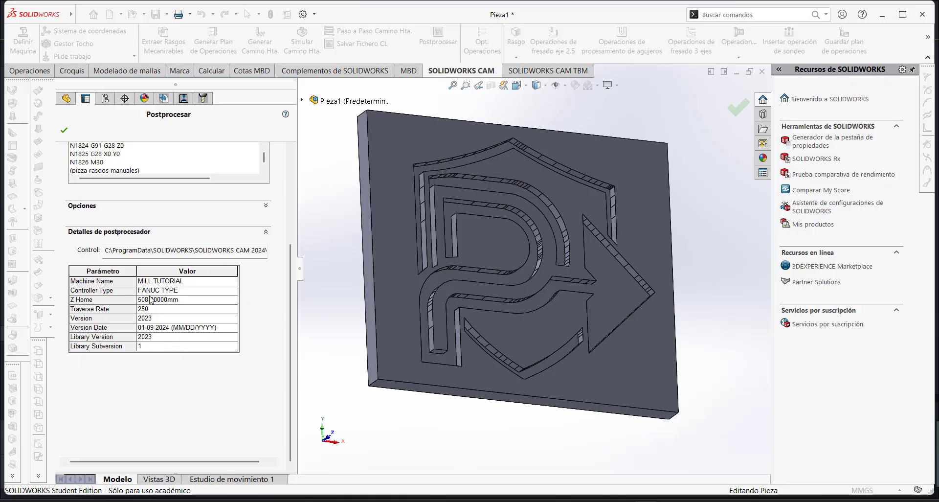
pyautogui.click(84, 204)
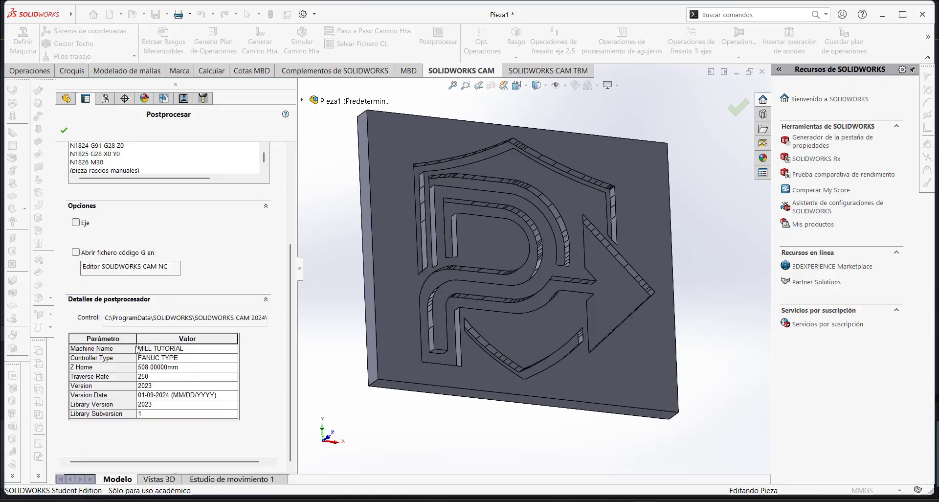
pyautogui.scroll(3, 264, 291)
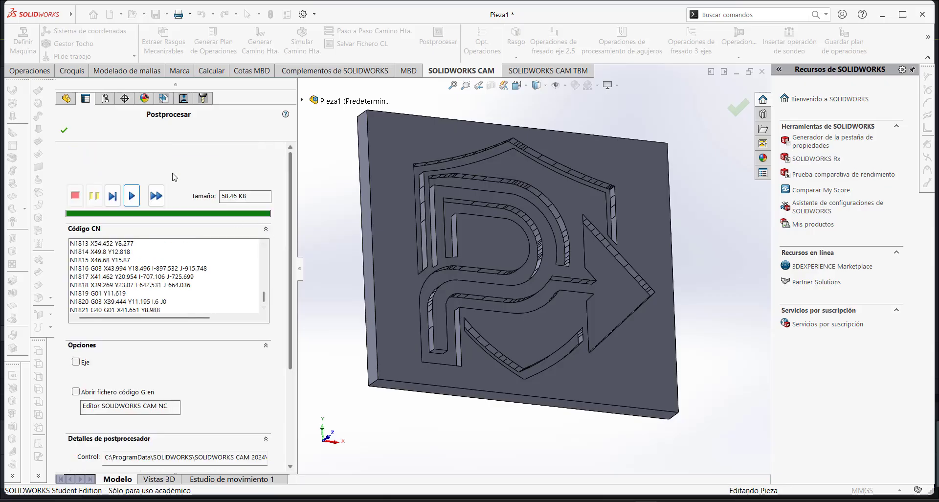
pyautogui.click(64, 130)
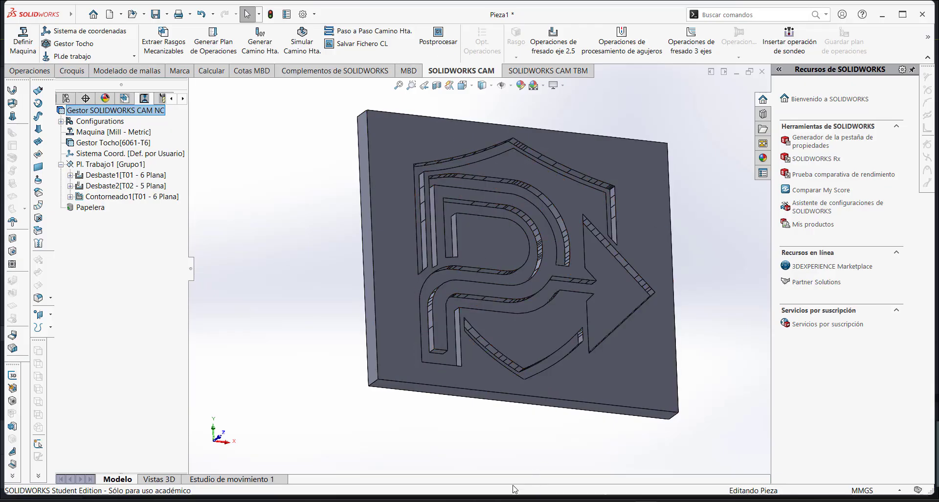
# Reopen the postprocessing output dialog, leave it without saving, and check the exported files on the desktop
pyautogui.click(438, 42)
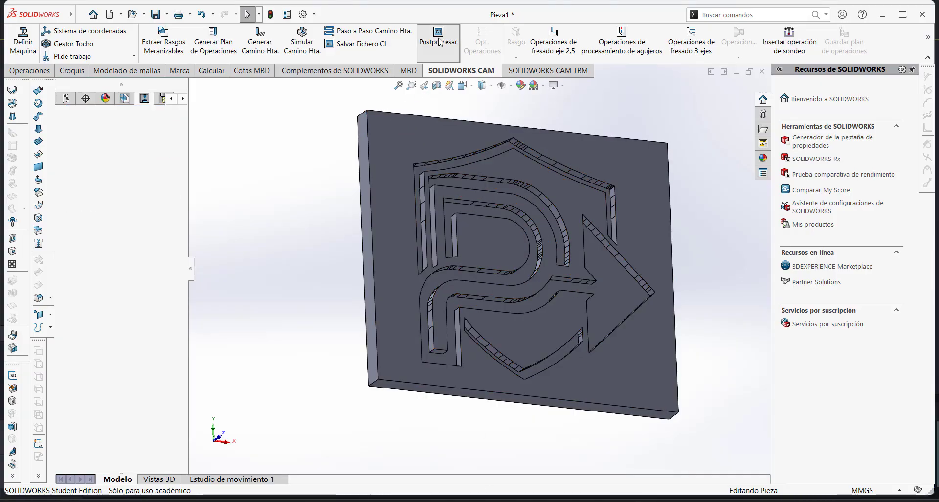
pyautogui.click(694, 354)
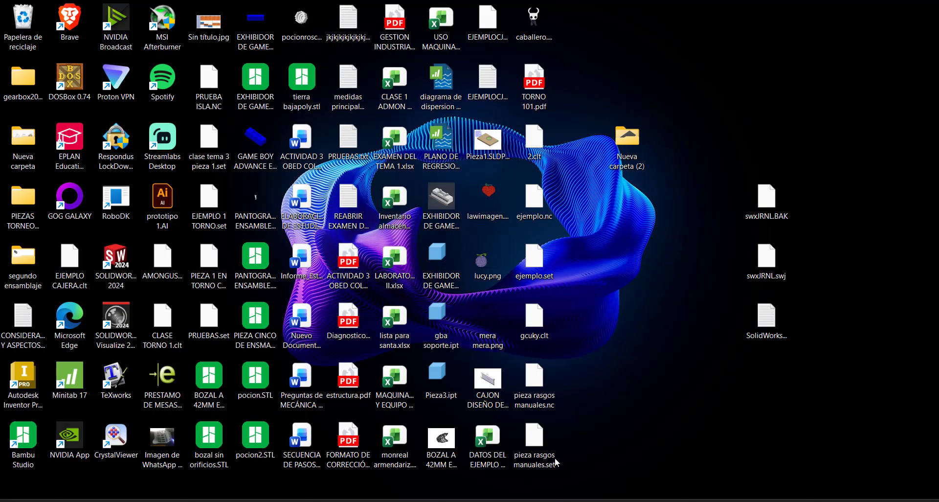
# Set the "pieza rasgos manuales" .set and .nc files apart on the desktop and open the .nc file in a maximized Notepad window
pyautogui.moveTo(534, 440); pyautogui.dragTo(622, 333)
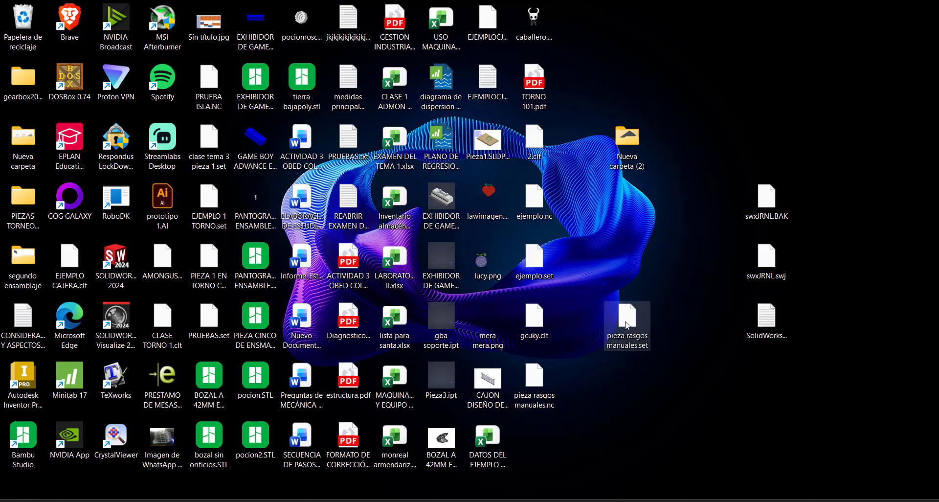
pyautogui.moveTo(539, 383); pyautogui.dragTo(627, 388)
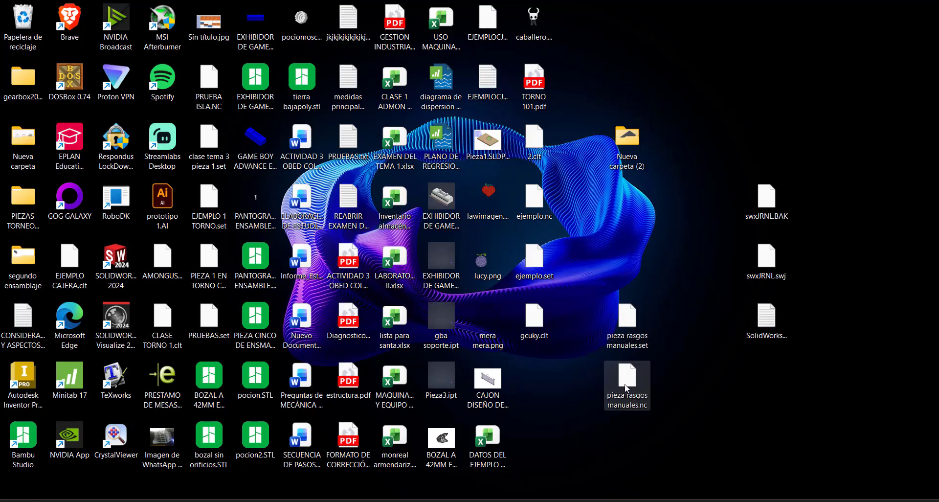
pyautogui.rightClick(628, 387)
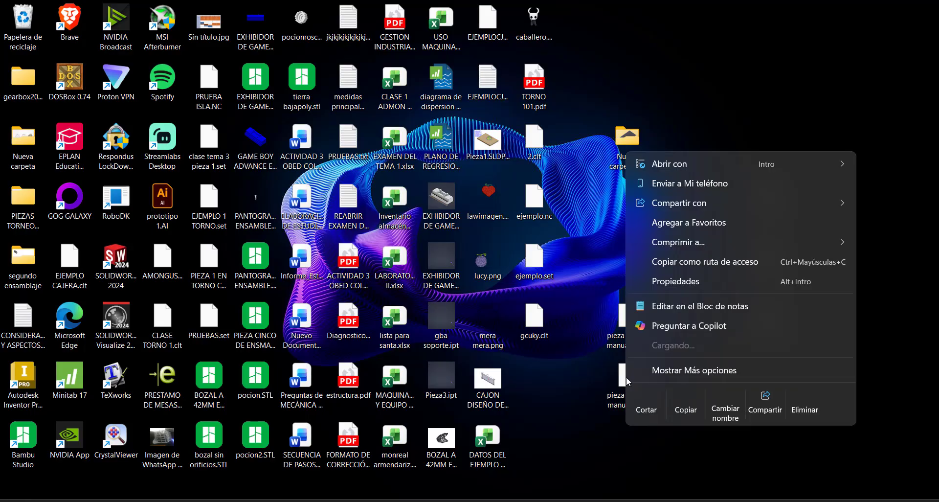
pyautogui.moveTo(669, 169)
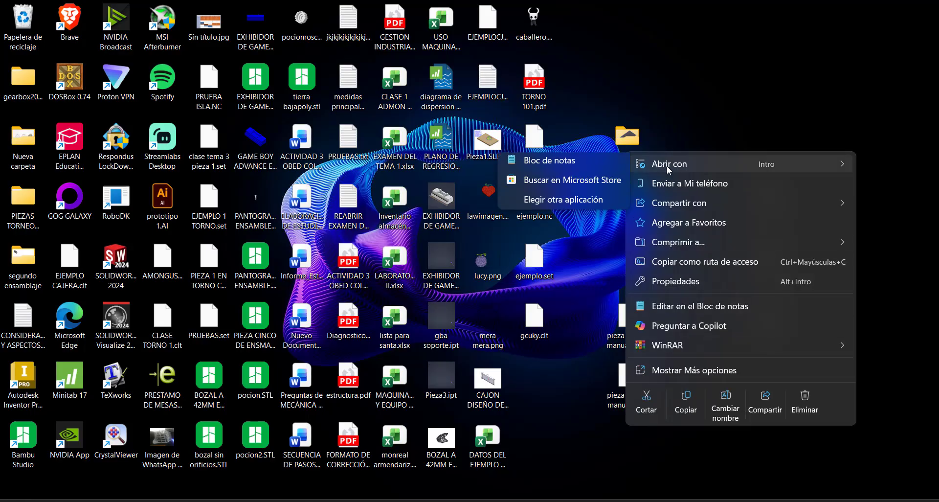
pyautogui.click(567, 163)
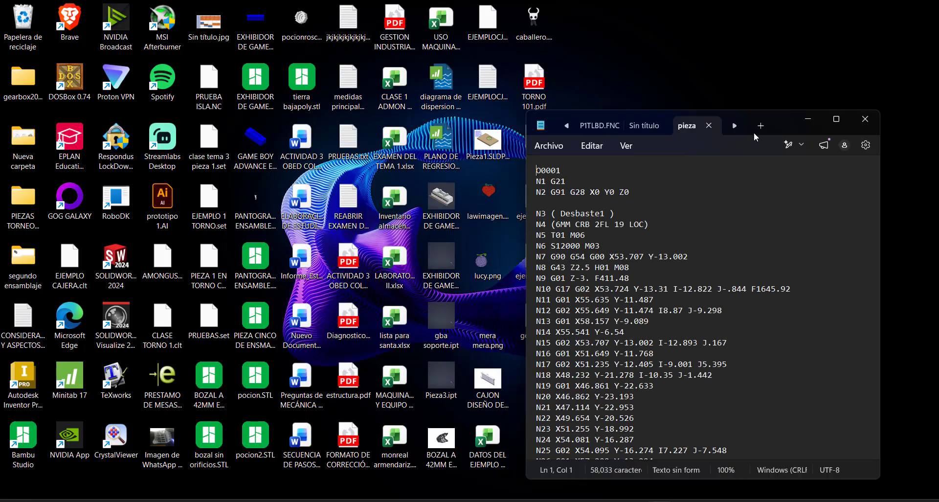
pyautogui.click(837, 119)
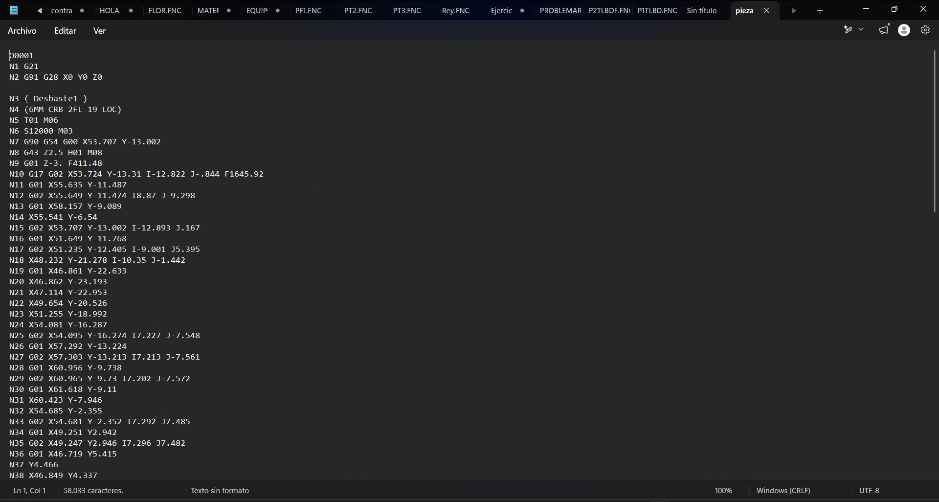
# Examine the opening Desbaste1 blocks N7 to N10 of the NC code, covering positioning, Z moves and the feed rate
pyautogui.moveTo(20, 120); pyautogui.dragTo(182, 138)
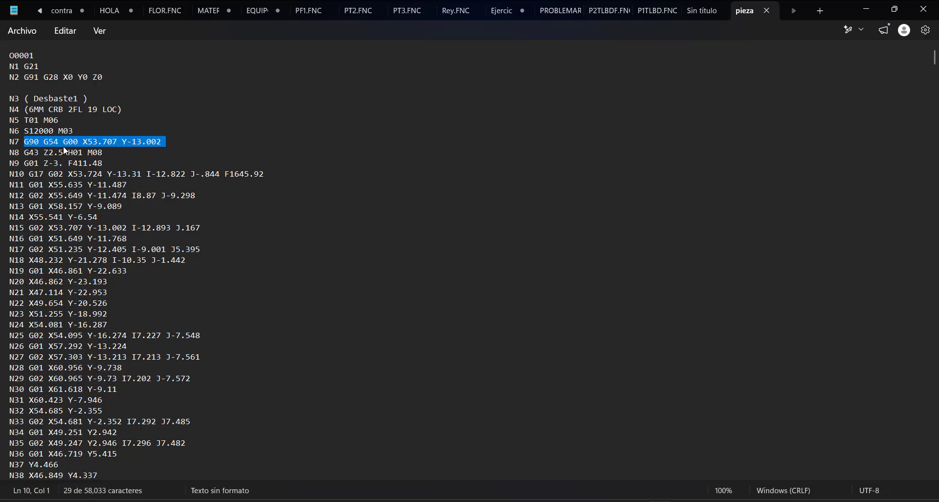
pyautogui.moveTo(39, 152); pyautogui.dragTo(153, 153)
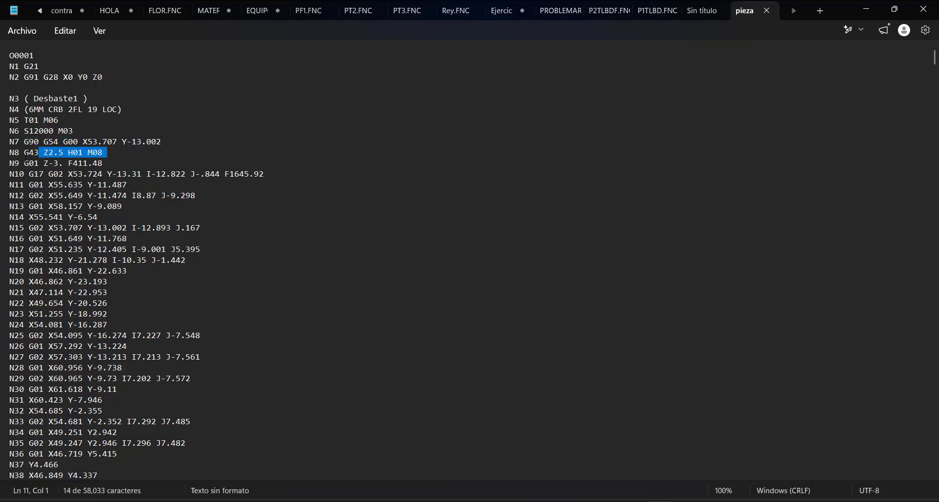
pyautogui.moveTo(24, 163); pyautogui.dragTo(128, 165)
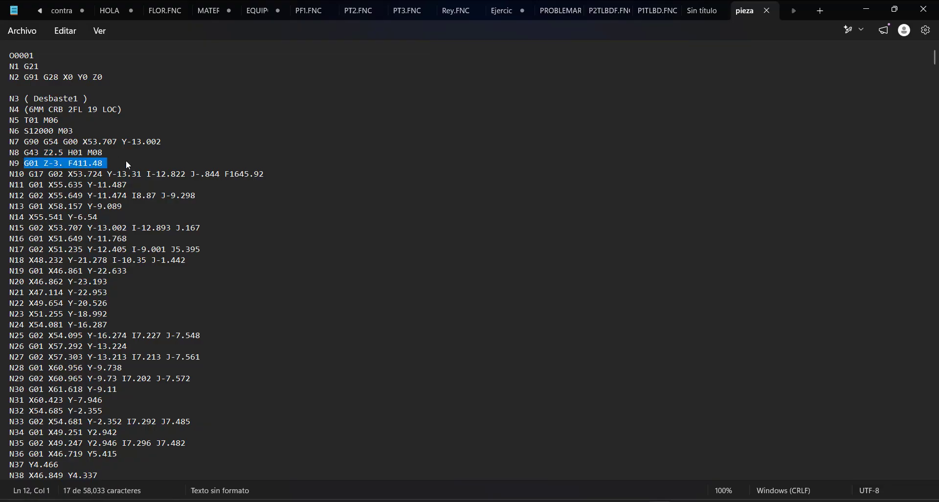
pyautogui.moveTo(58, 173); pyautogui.dragTo(158, 171)
pyautogui.moveTo(29, 163); pyautogui.dragTo(132, 160)
pyautogui.click(49, 163)
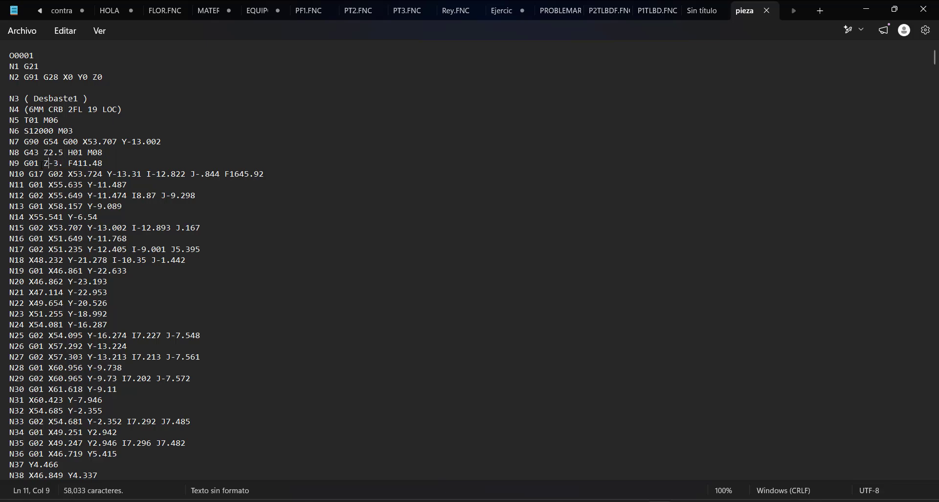
pyautogui.moveTo(69, 163); pyautogui.dragTo(108, 162)
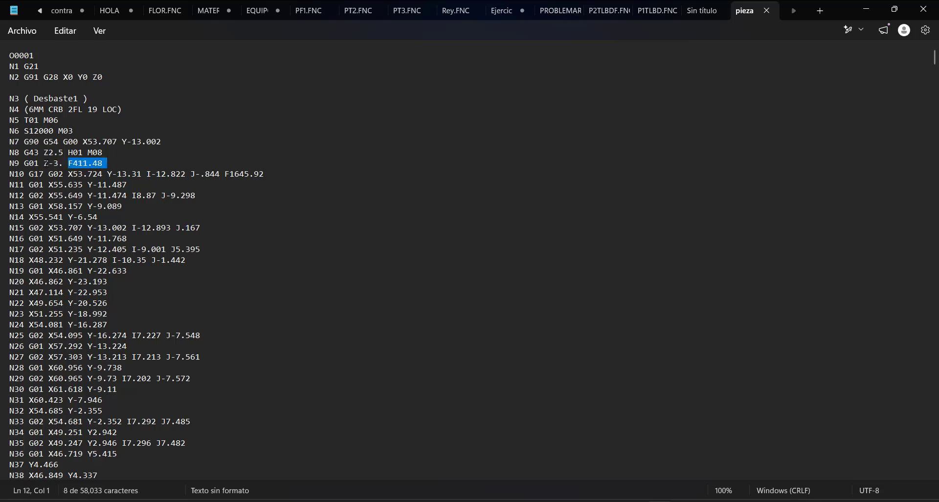
# Skim through the following blocks of the NC program, minimize it and return to the part in SOLIDWORKS
pyautogui.click(71, 184)
pyautogui.scroll(-20, 92, 247)
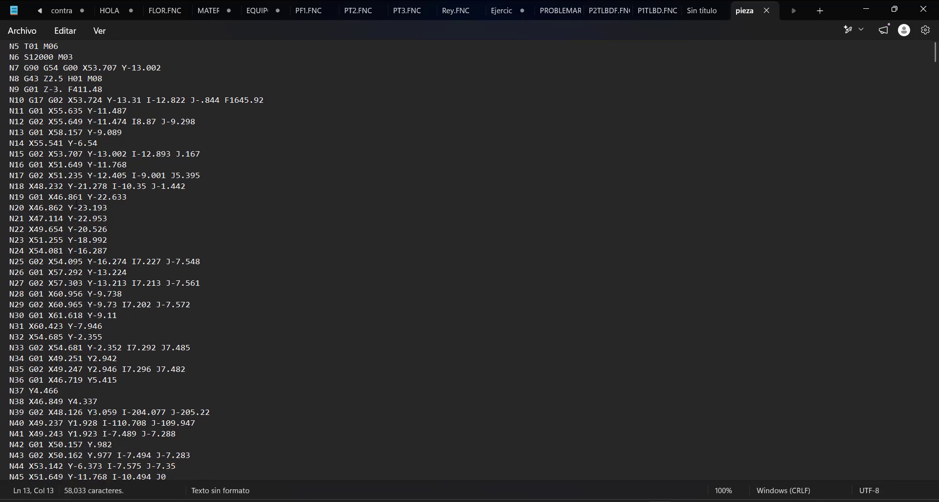
pyautogui.scroll(-20, 92, 248)
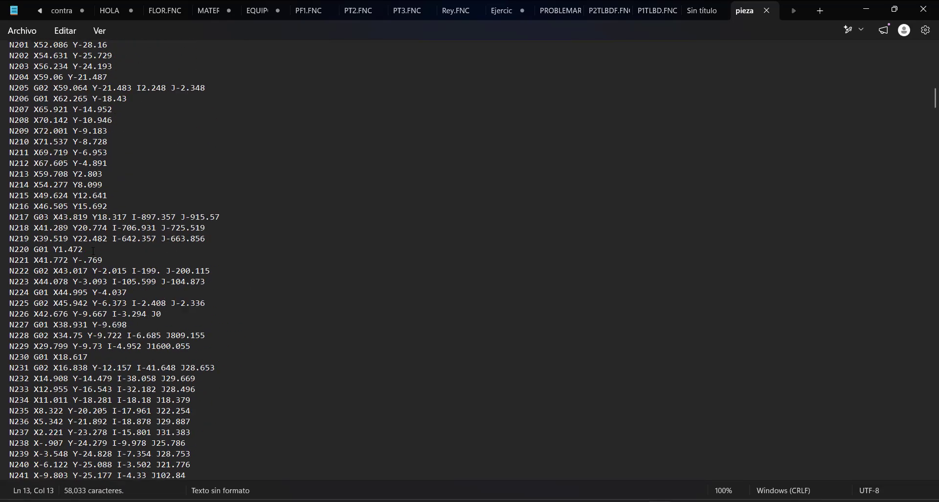
pyautogui.click(868, 9)
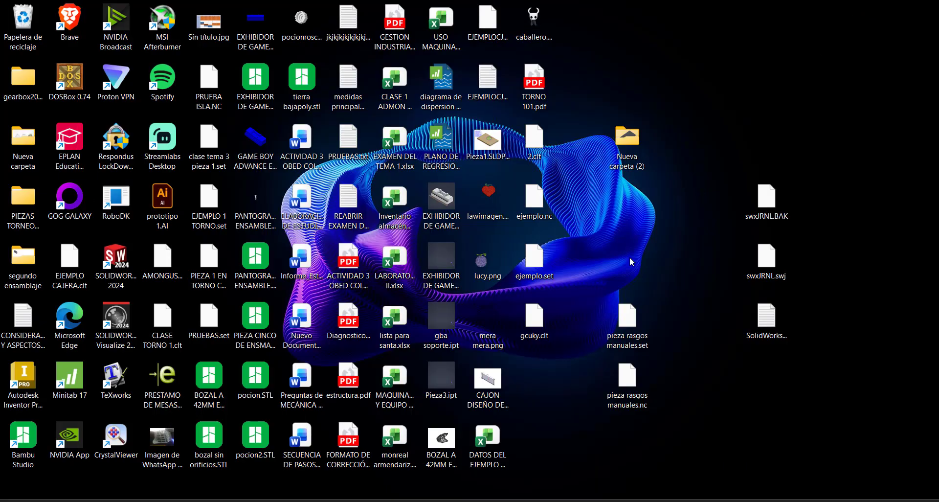
pyautogui.hotkey('alt', 'Tab')
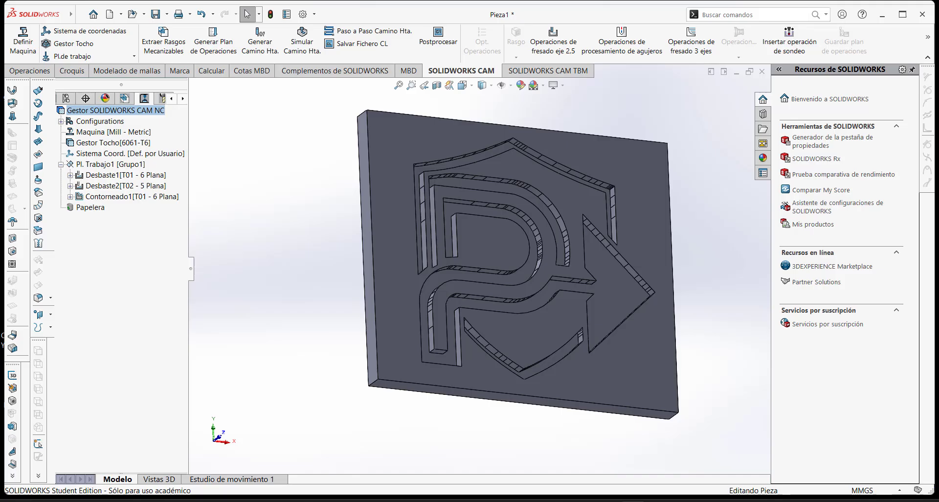